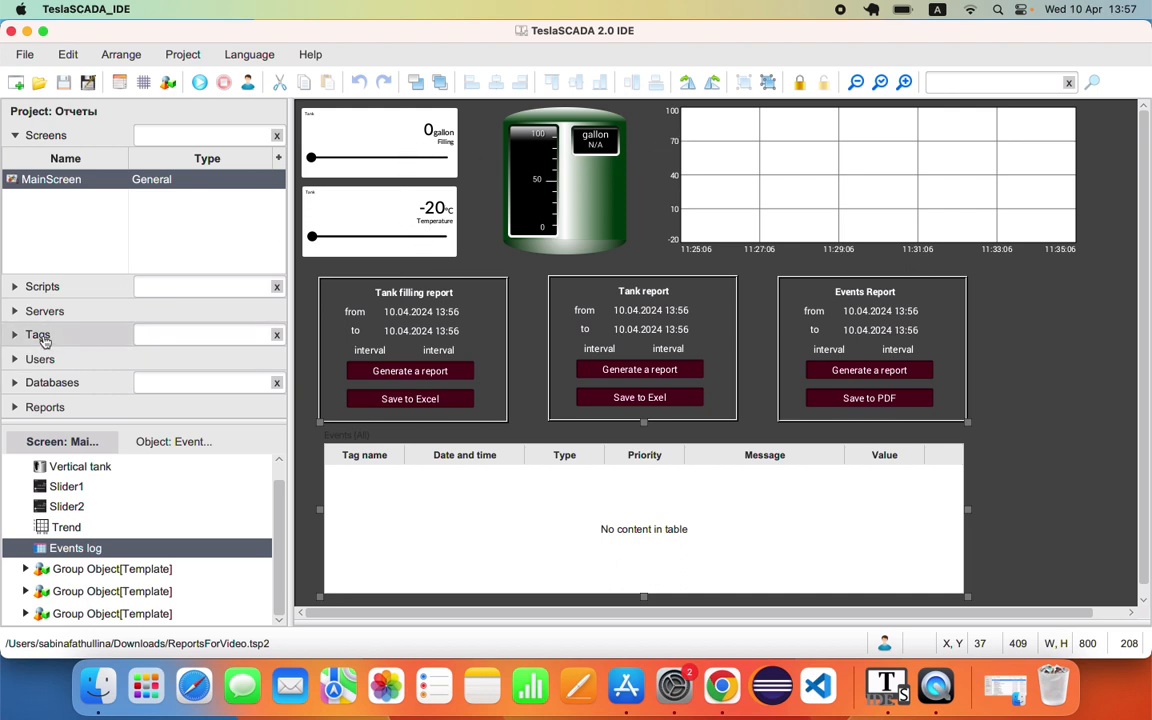
- Check the history settings in the properties of the Filling tag, leaving them as they are
click(40, 334)
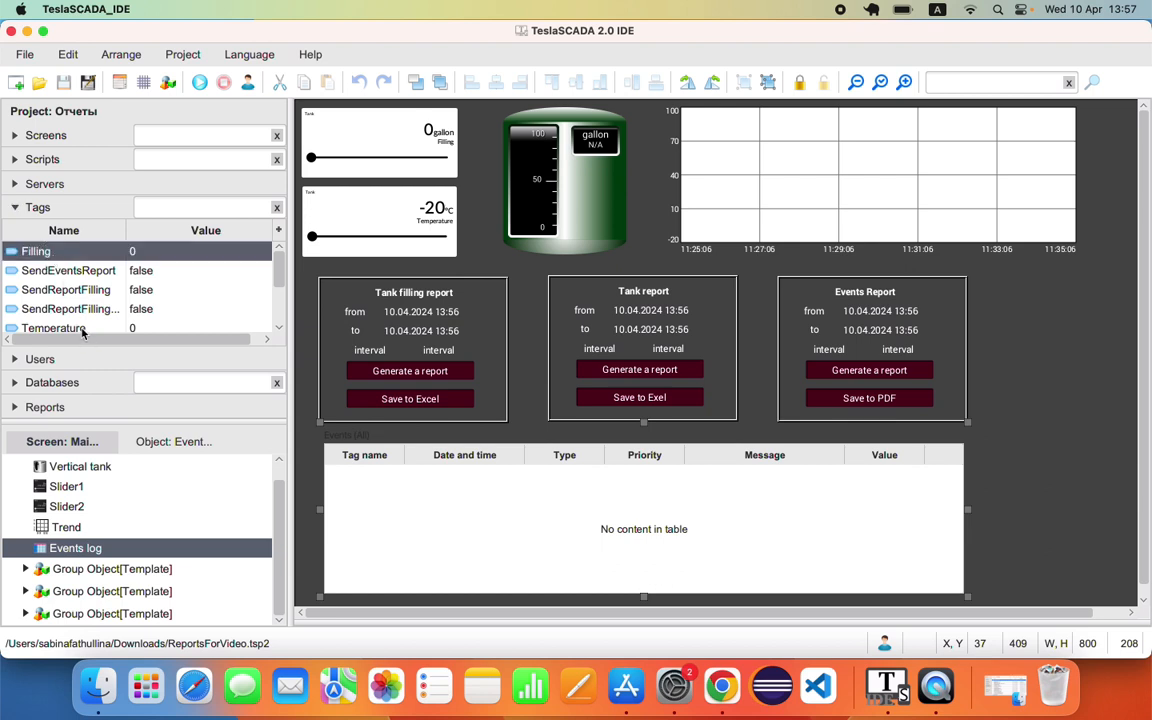
click(83, 329)
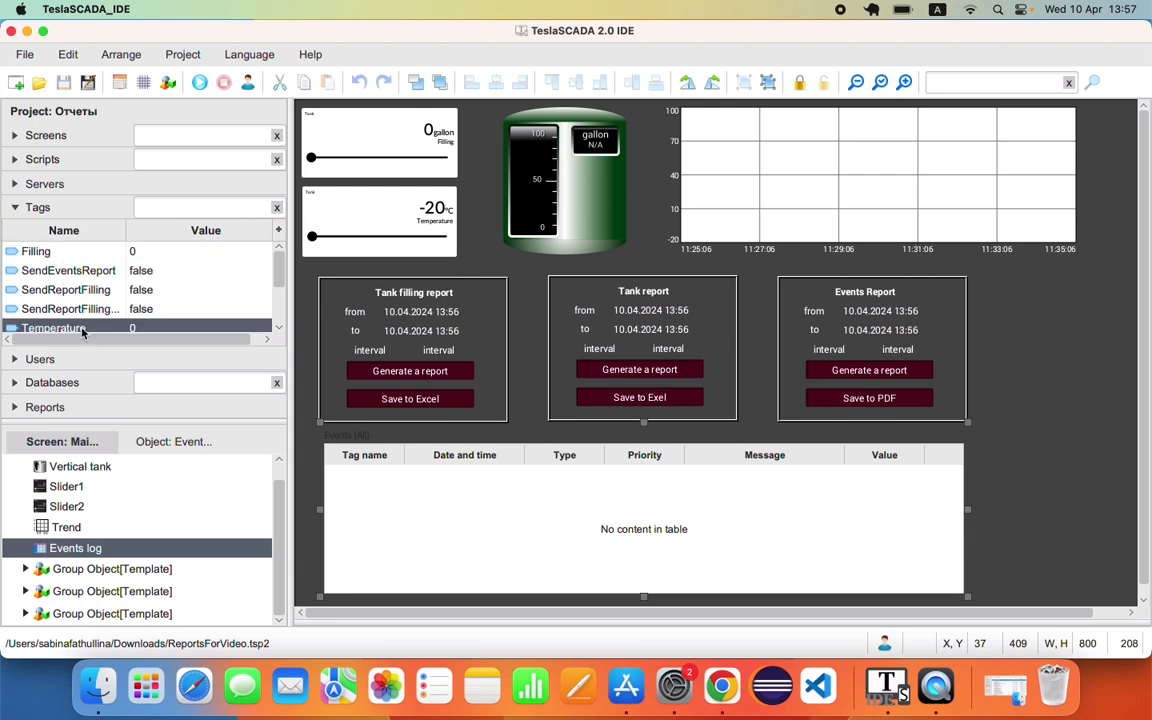
right_click(33, 251)
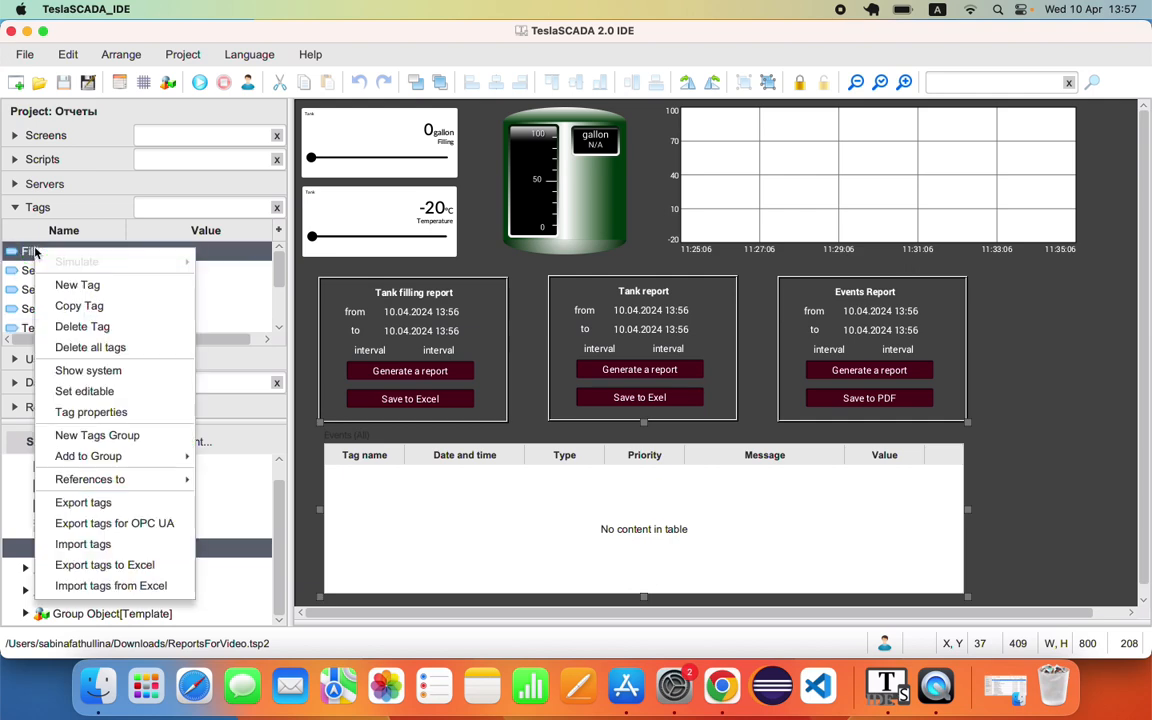
click(91, 412)
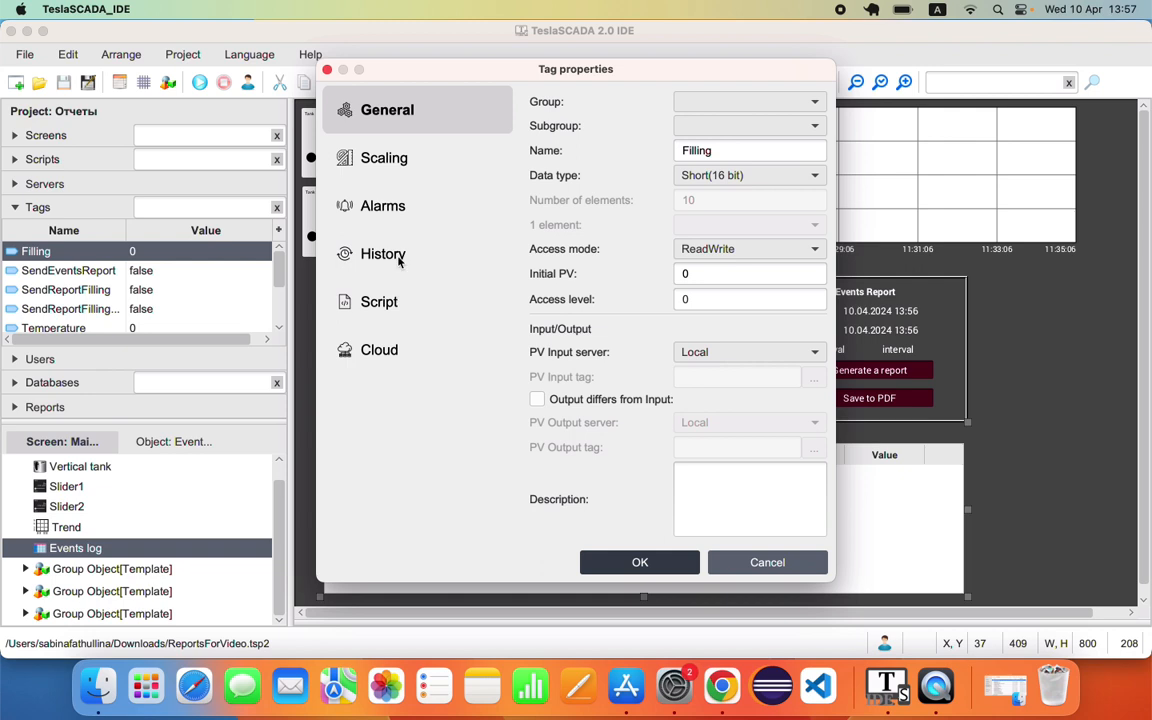
click(401, 258)
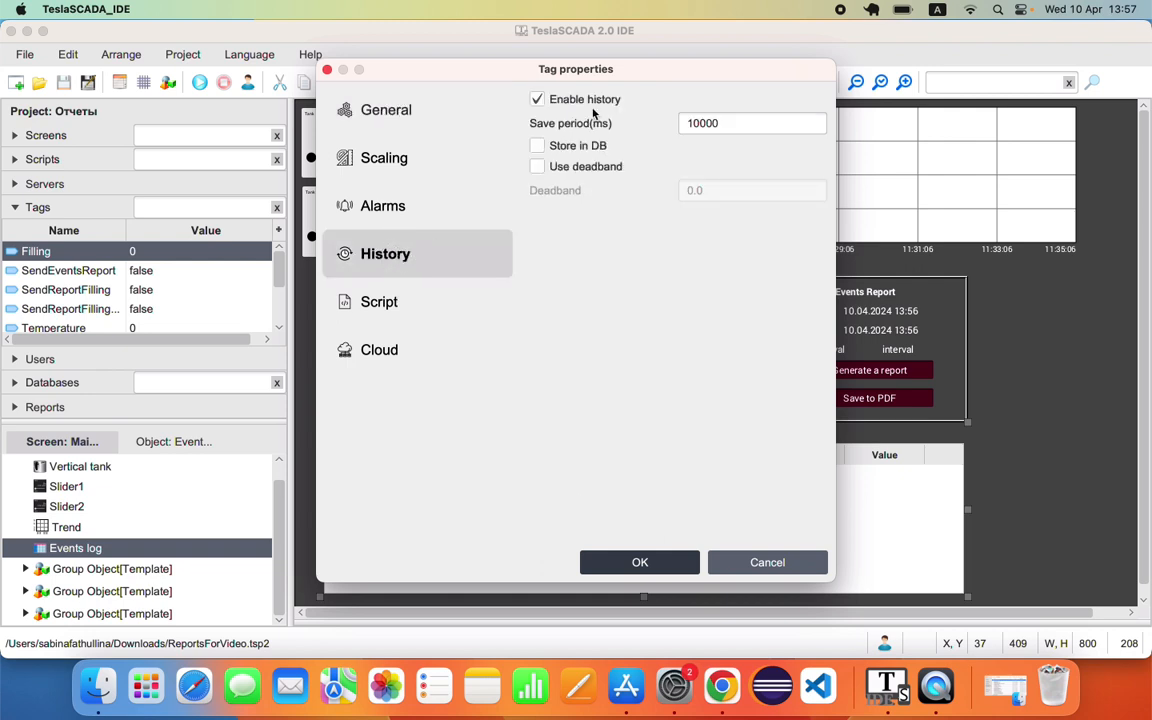
click(763, 563)
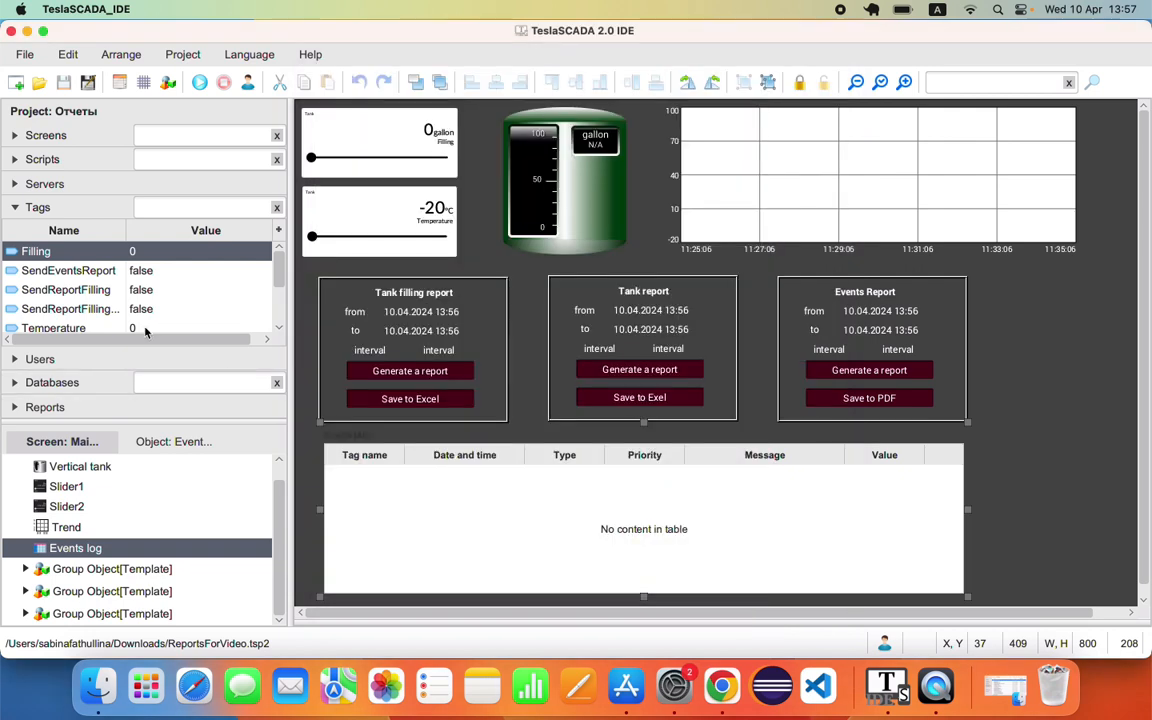
- Check the history settings in the properties of the Temperature tag, leaving them as they are
right_click(144, 328)
click(206, 471)
click(383, 253)
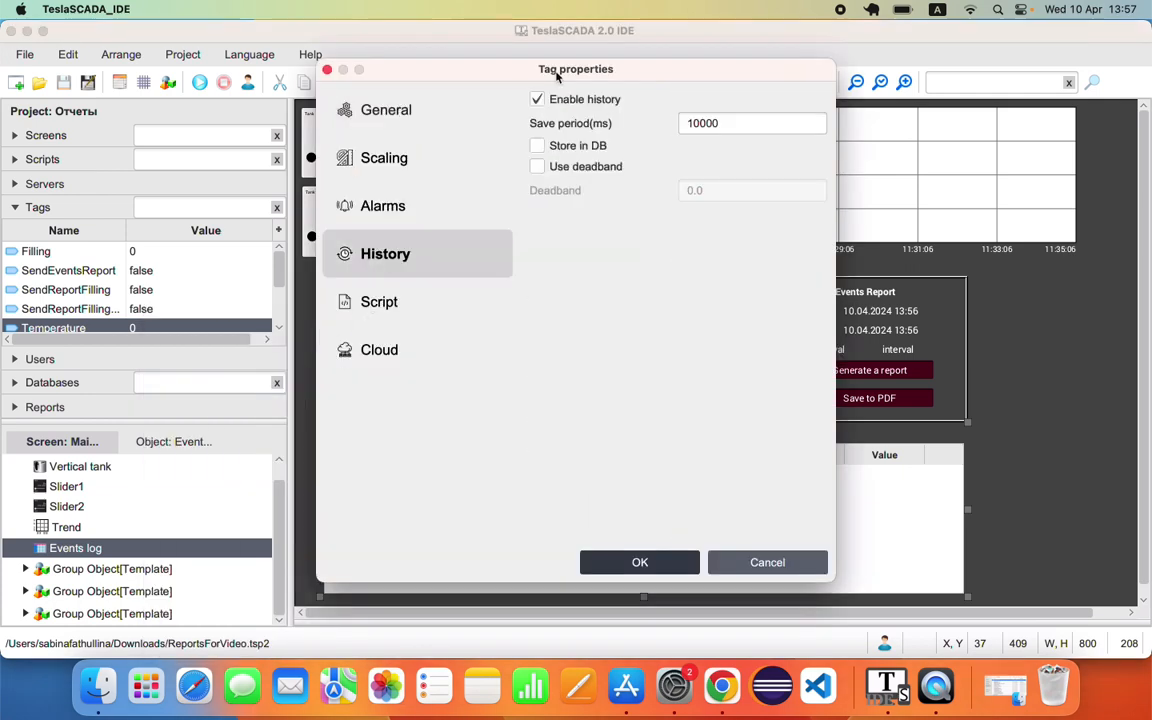
click(767, 562)
- Review the properties of the HistoryDB0 database and its ingredients collection without changing anything
click(52, 382)
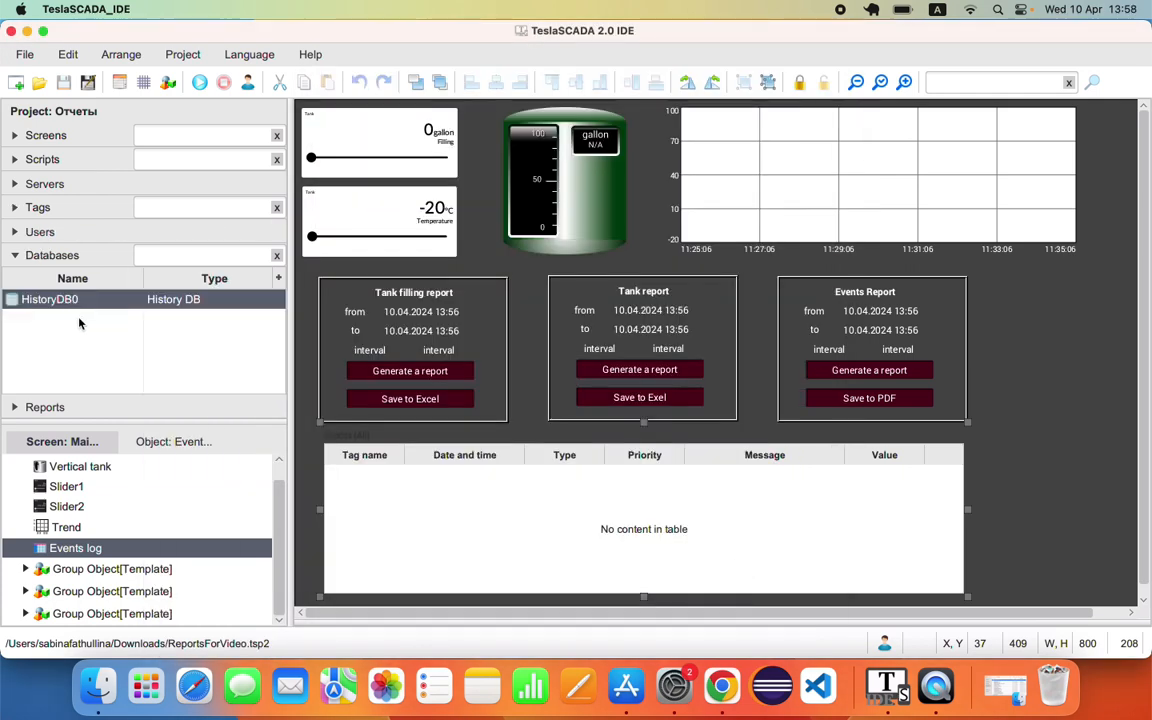
right_click(80, 322)
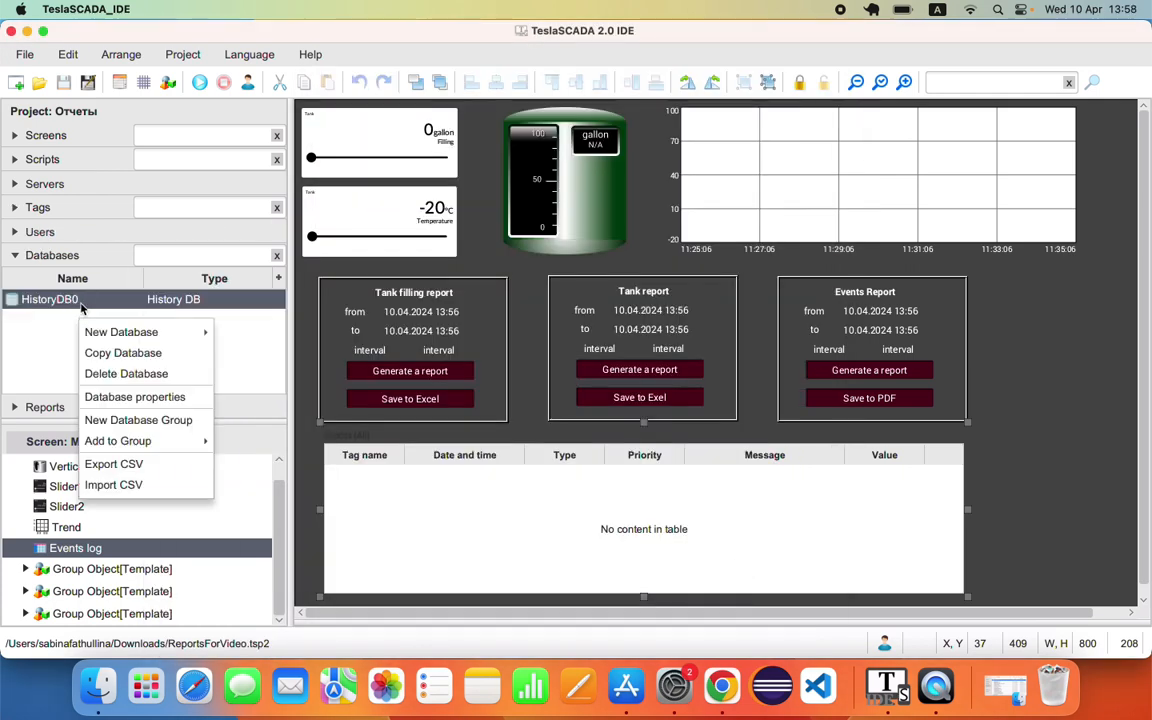
click(139, 399)
click(620, 442)
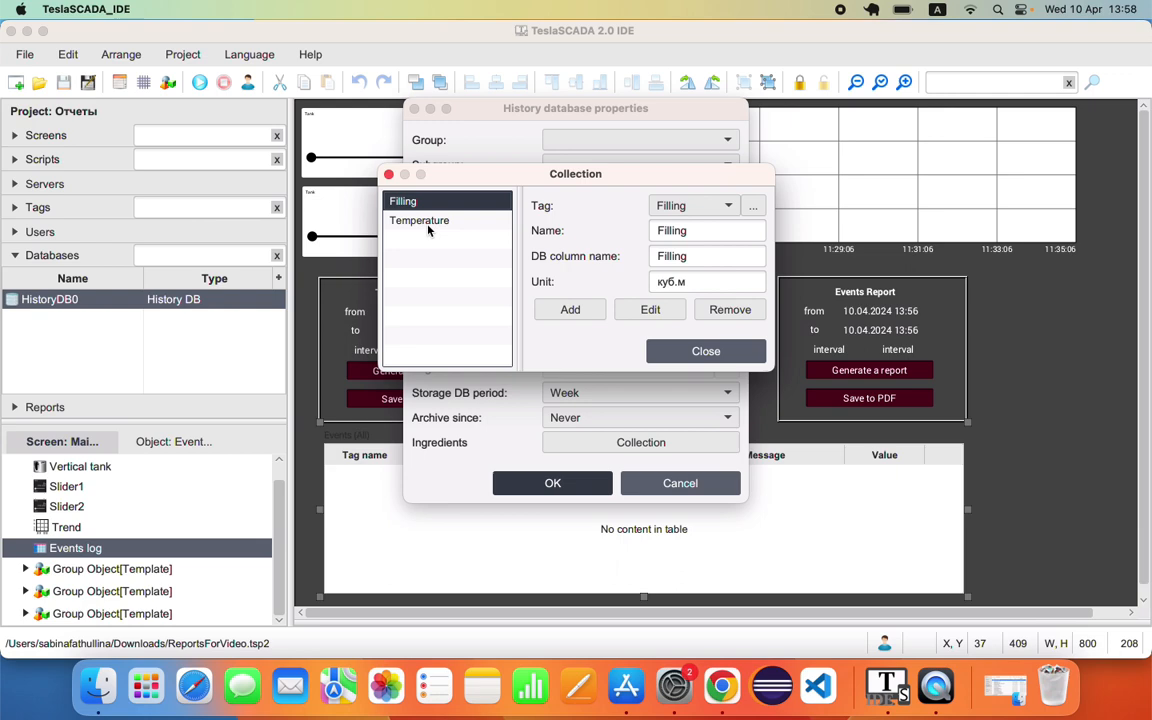
click(706, 351)
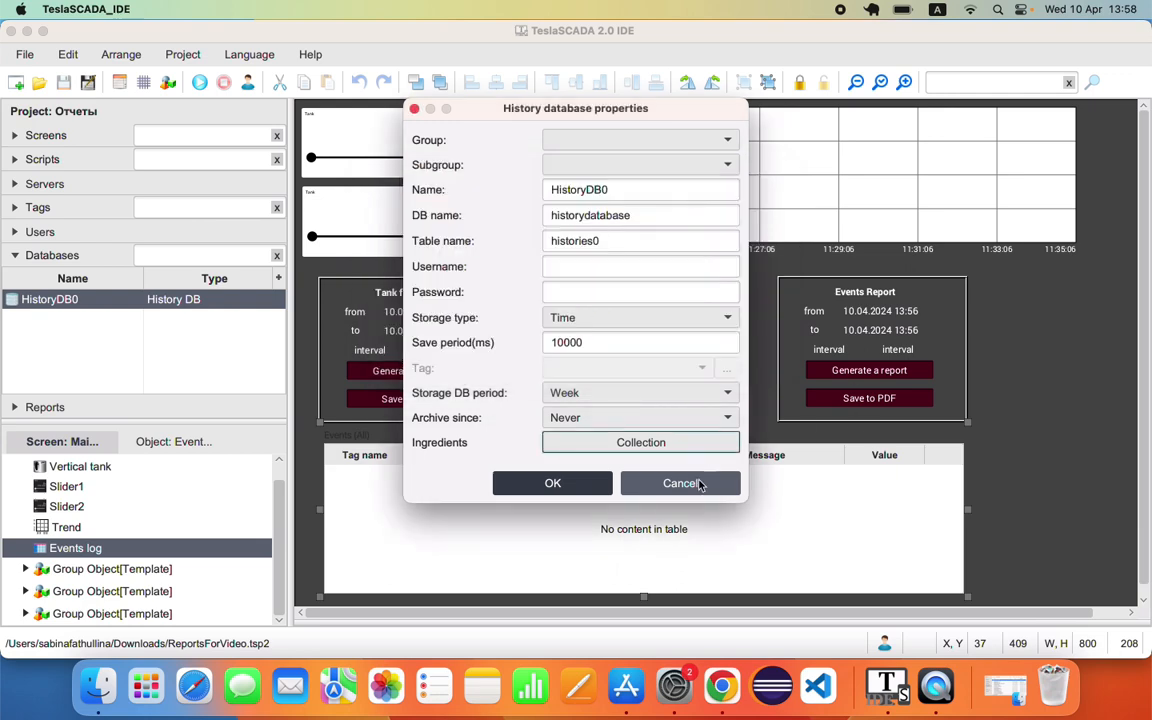
click(670, 483)
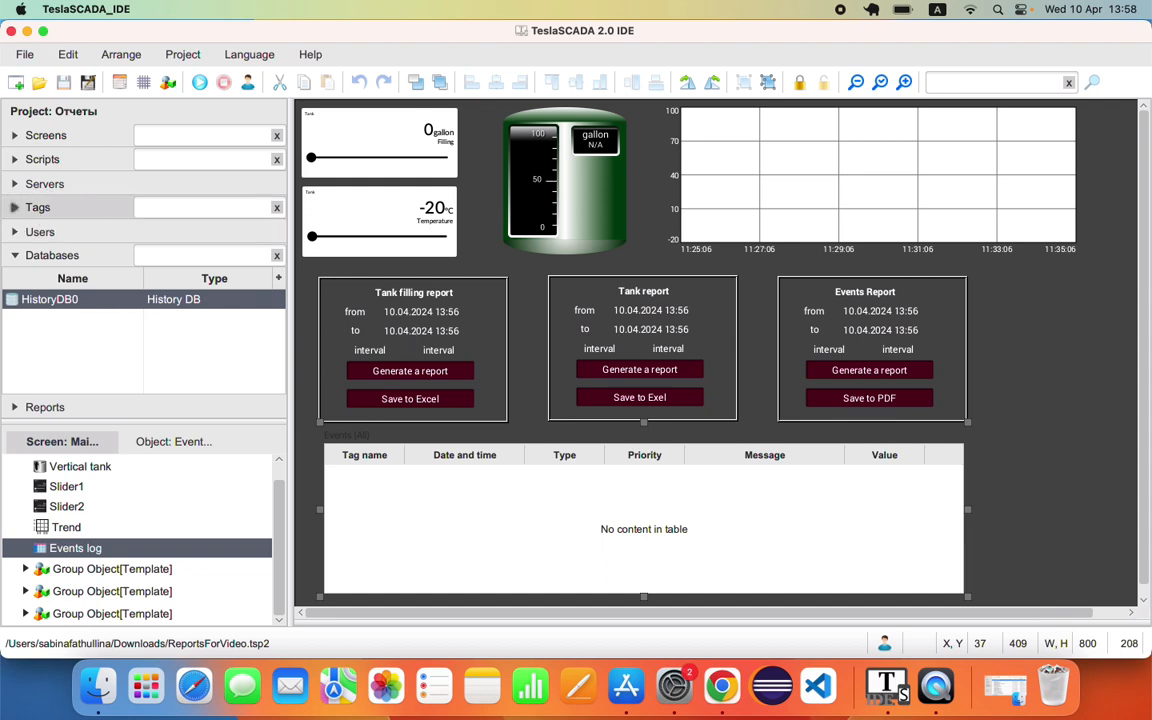
- Inspect the general properties of the begin and interval tags, including their data type, without changing them
click(38, 209)
scroll(44, 252, down, 3)
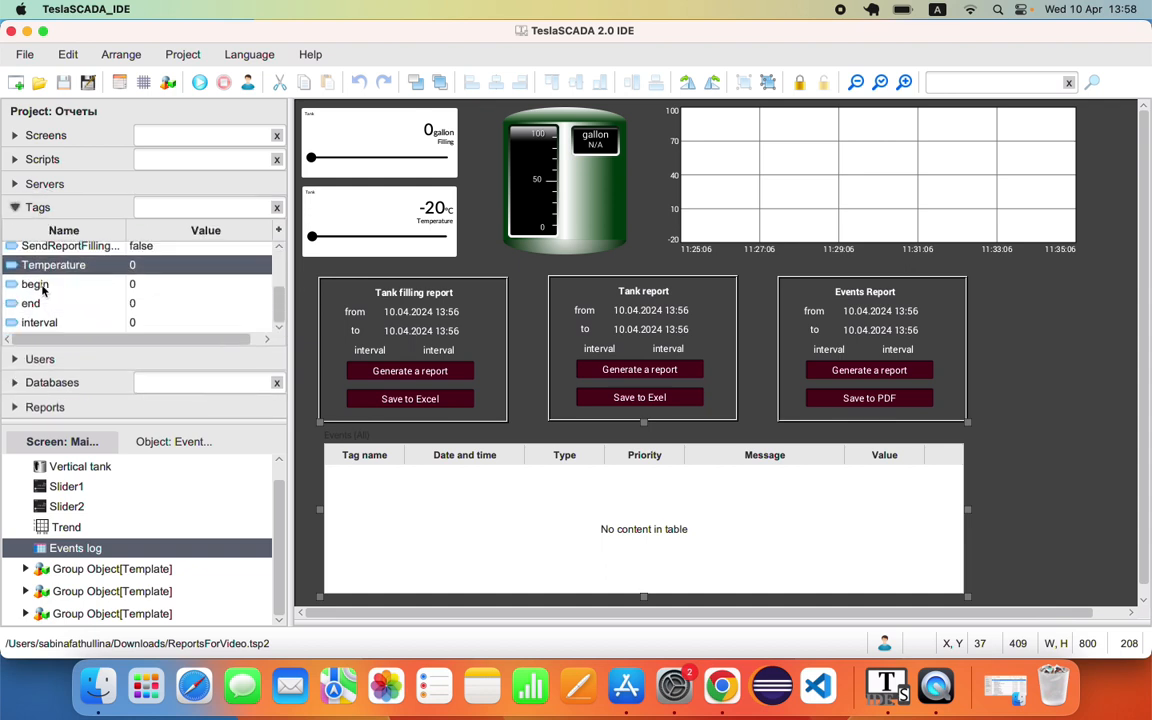
click(40, 284)
click(34, 303)
click(36, 285)
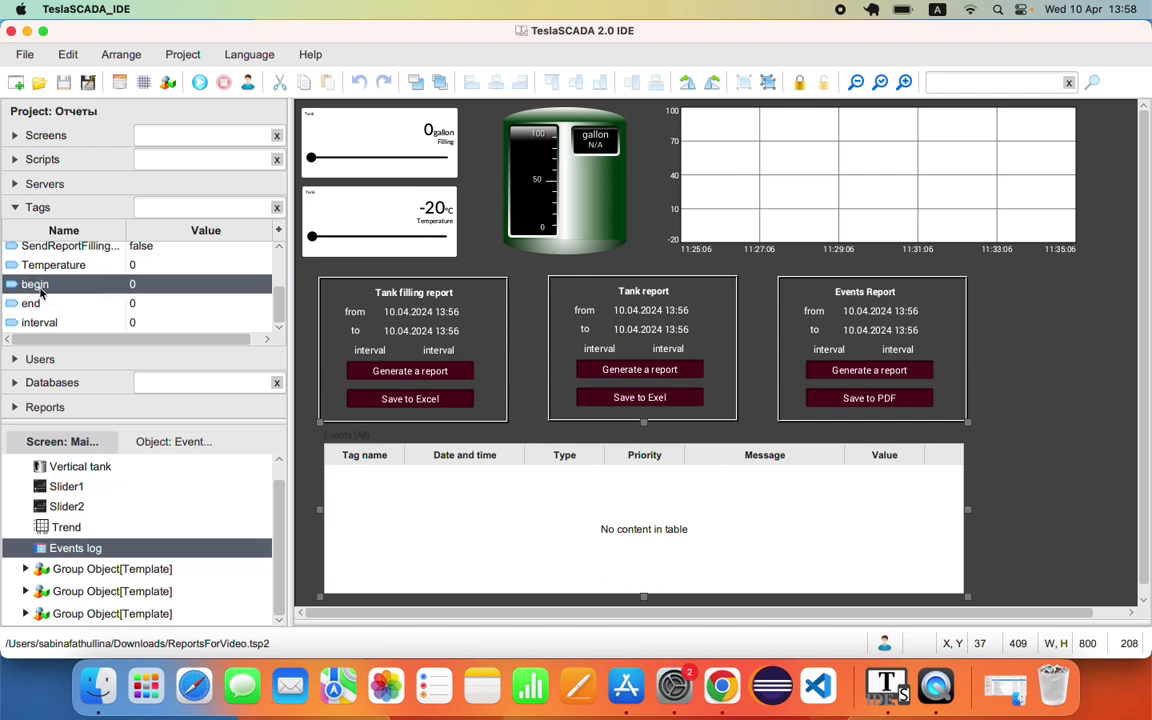
right_click(38, 287)
click(100, 453)
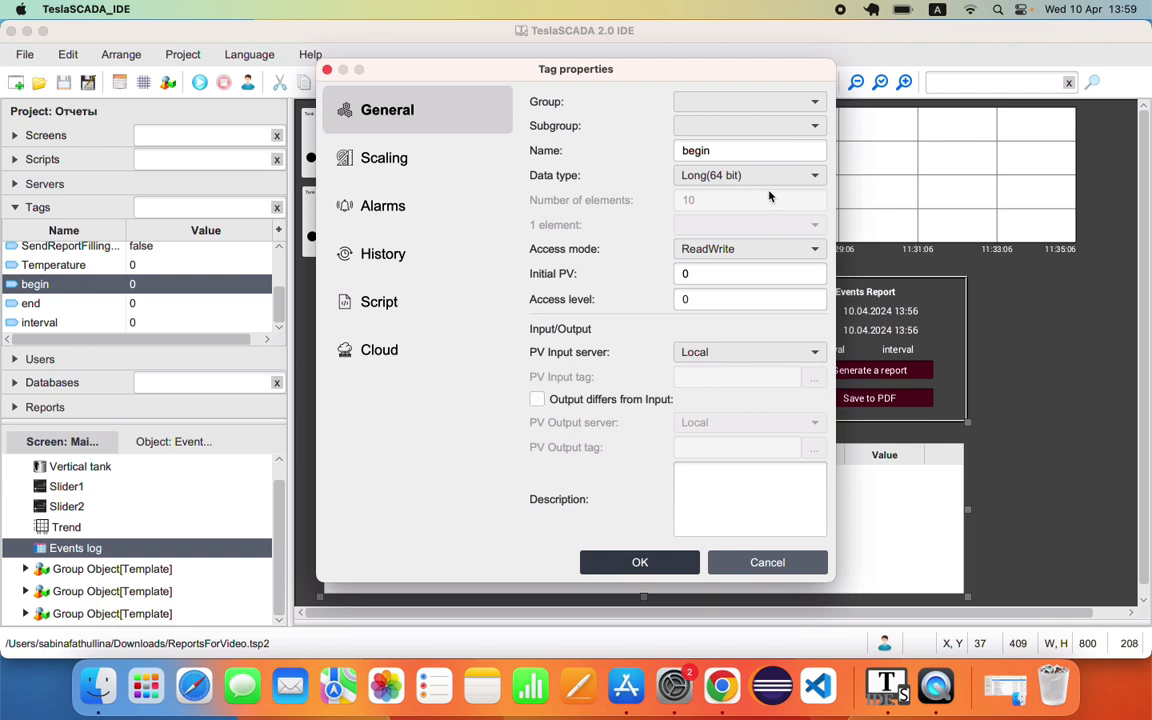
click(328, 70)
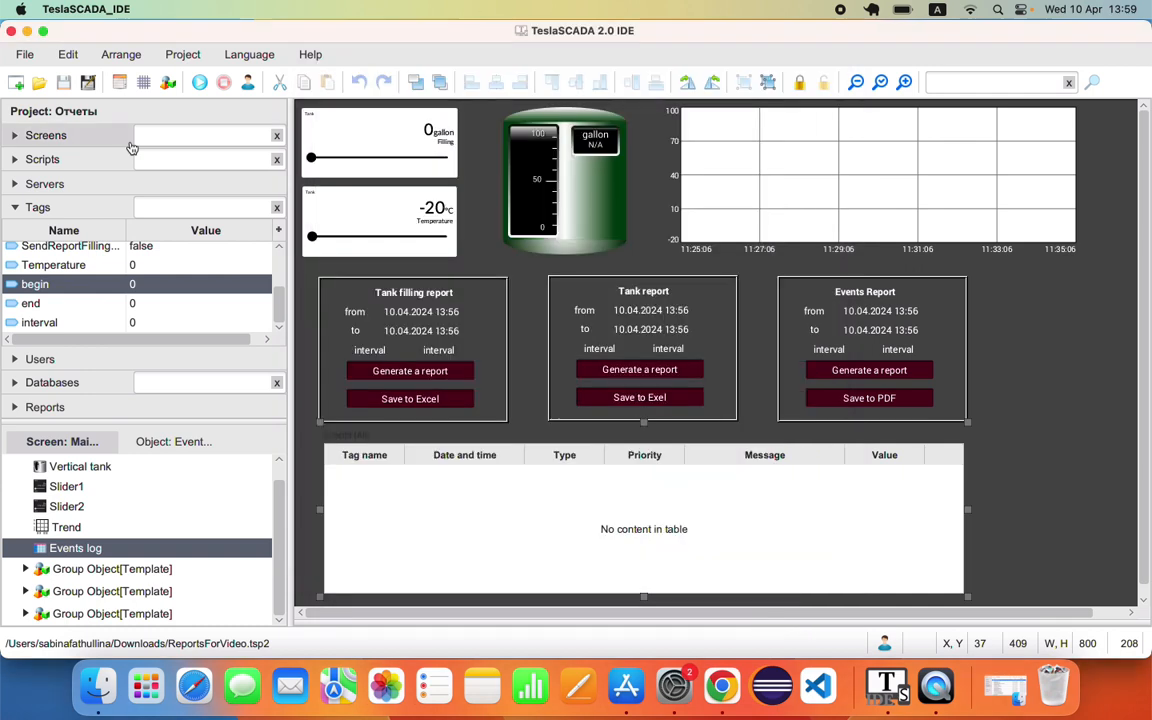
double_click(71, 322)
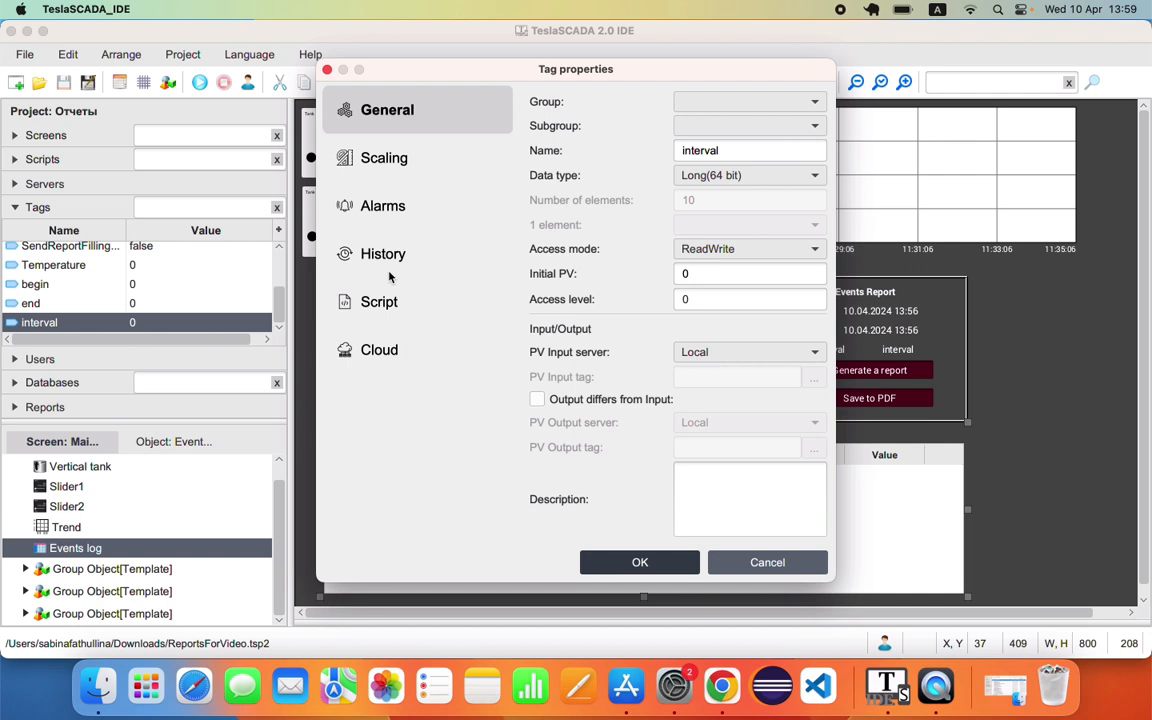
click(327, 70)
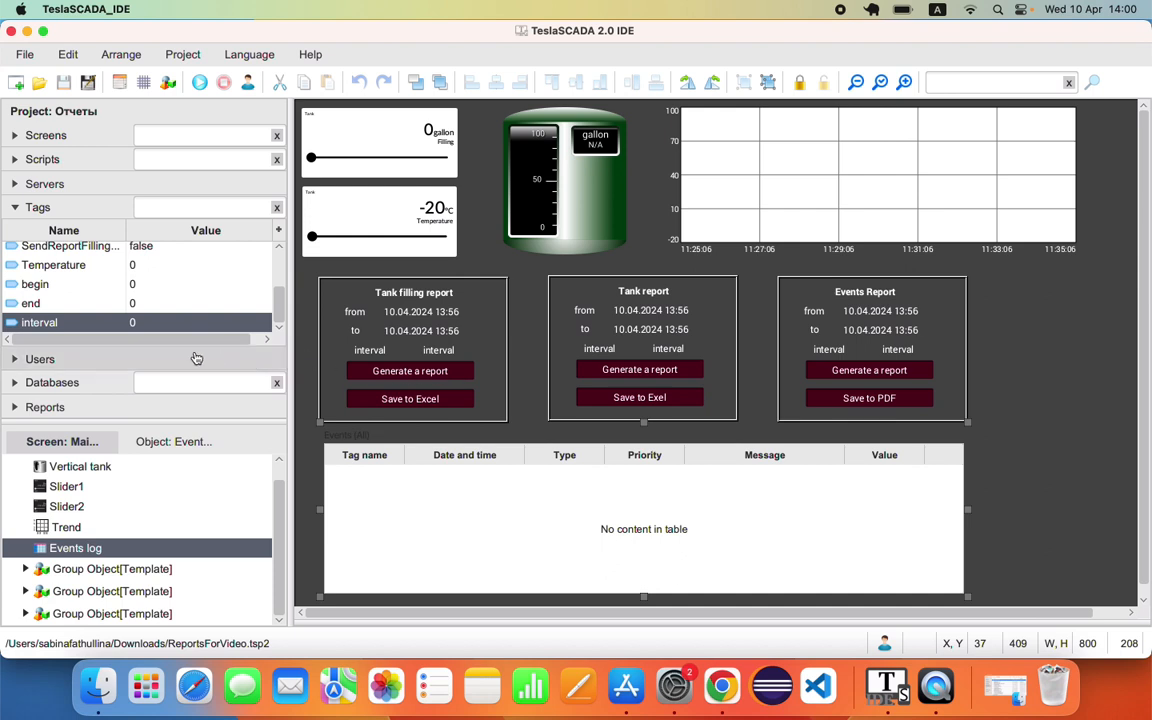
- Create a new report named TankFillingReport with the default page settings
click(73, 407)
right_click(69, 355)
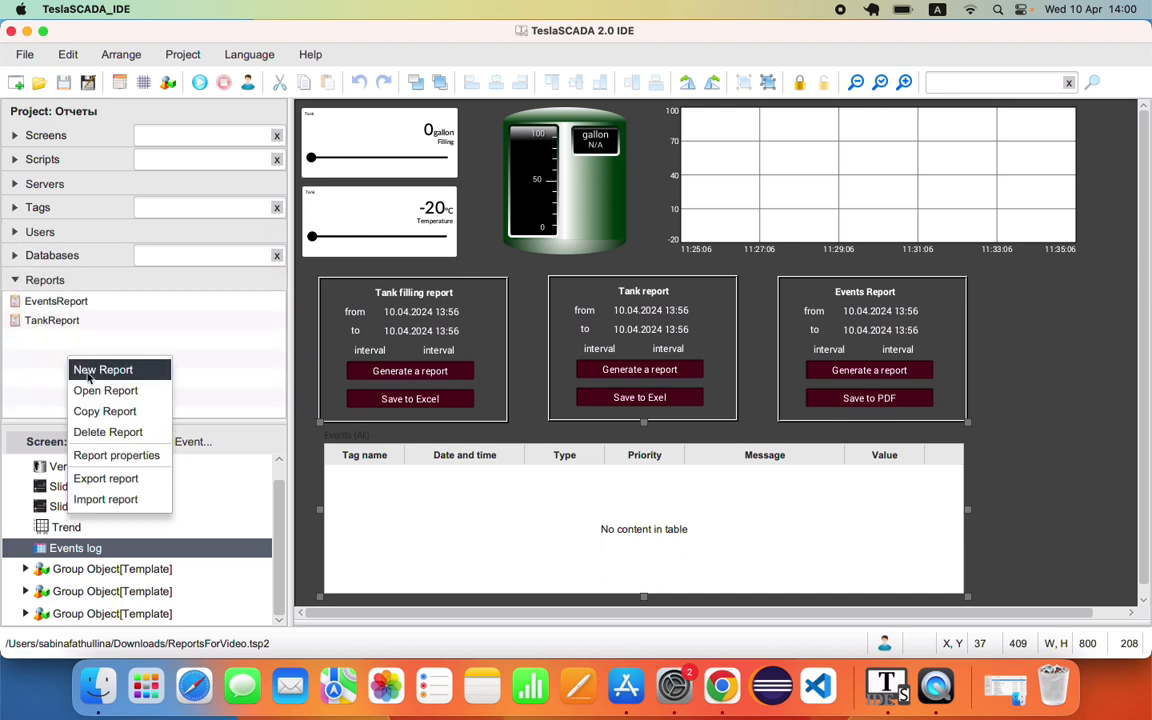
click(85, 368)
text(Tank)
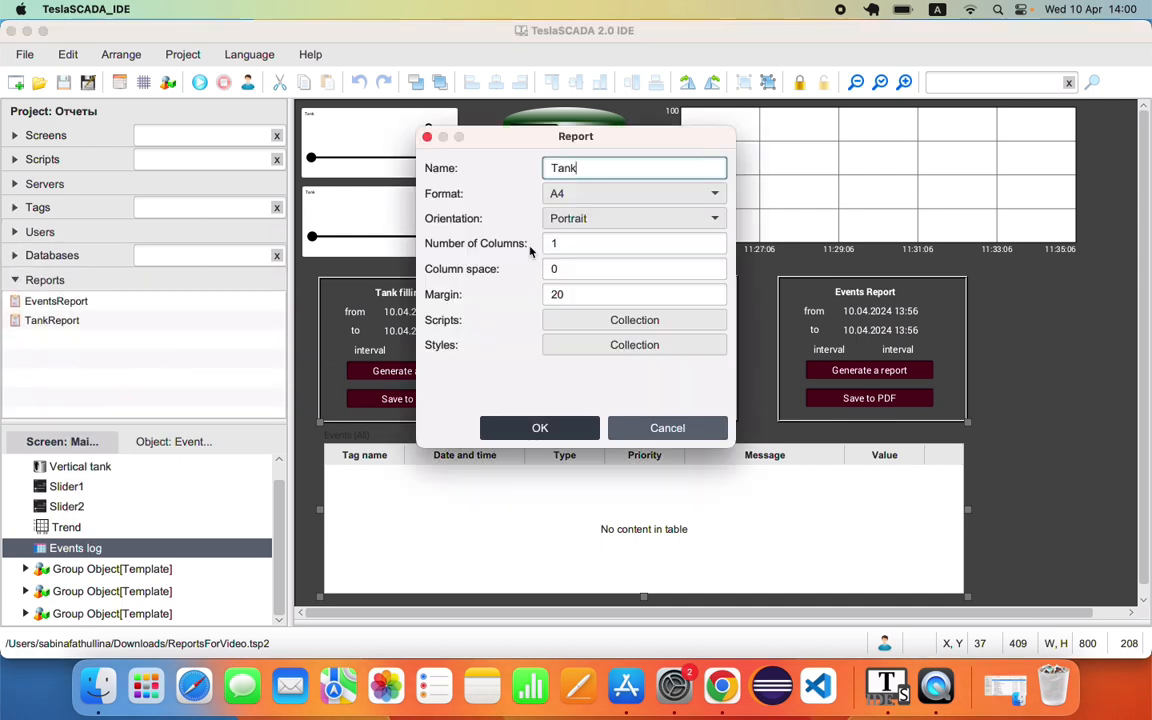
text(FillingReport)
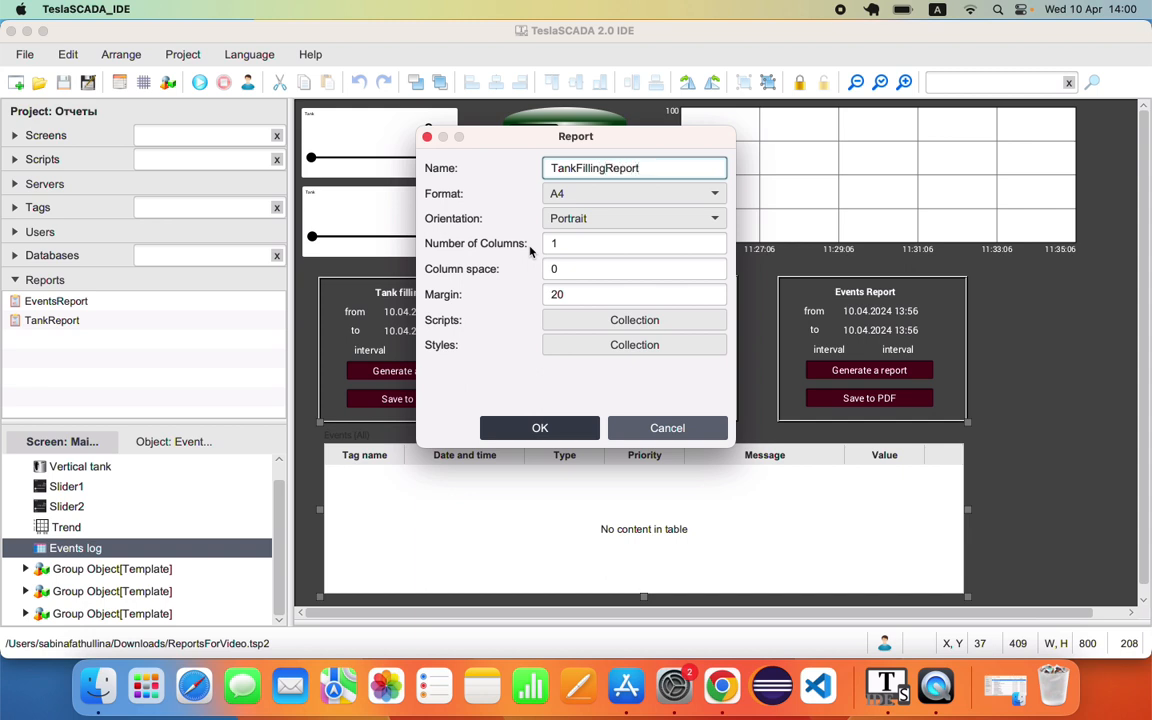
click(586, 427)
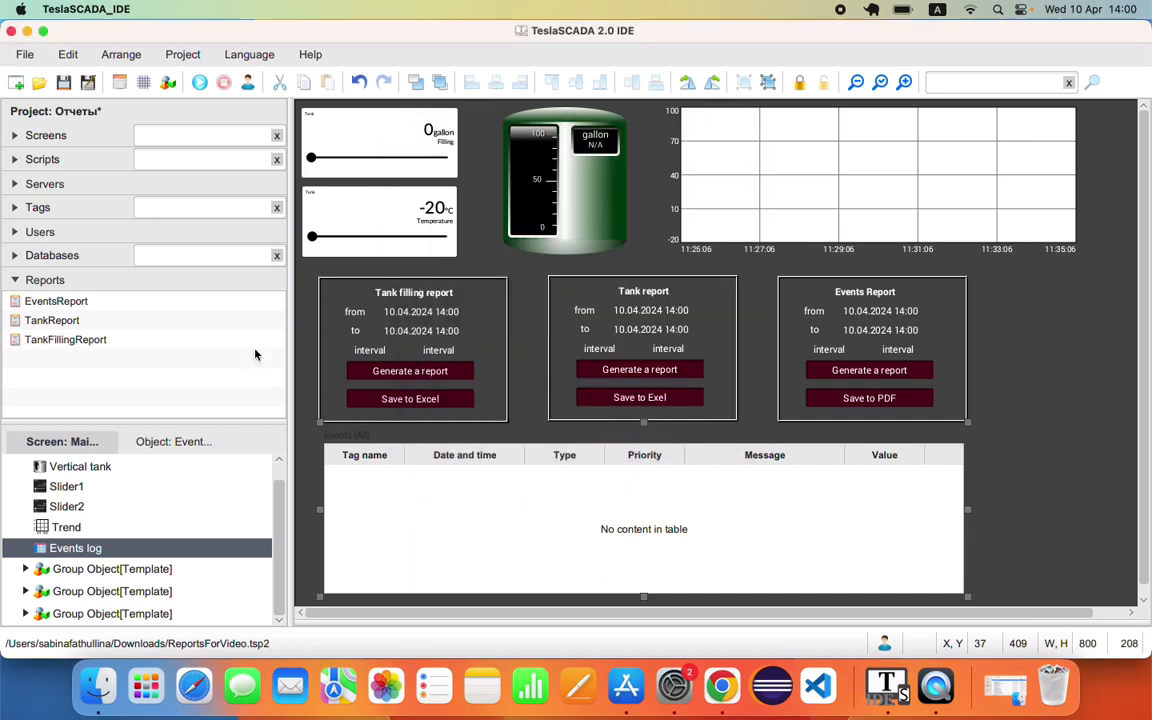
- Assign TankFillingReport as the report for the Build report function of the "Generate a report" button in the Tank filling report group
double_click(35, 569)
click(60, 527)
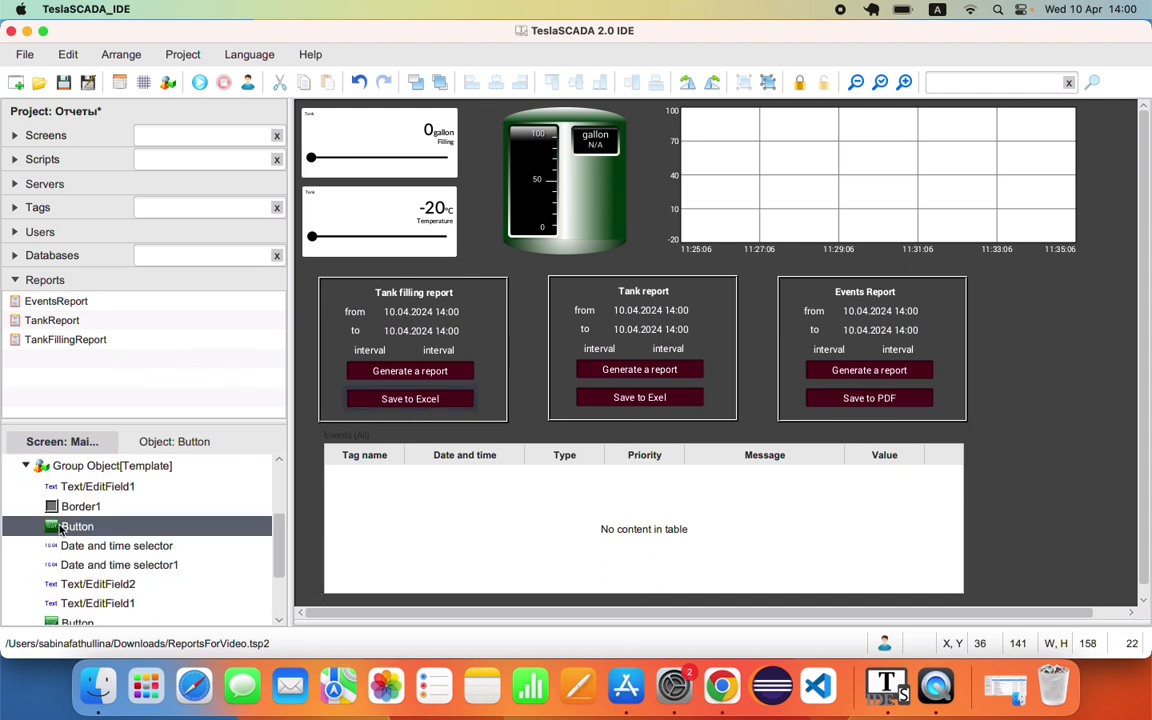
scroll(60, 530, down, 1)
click(63, 586)
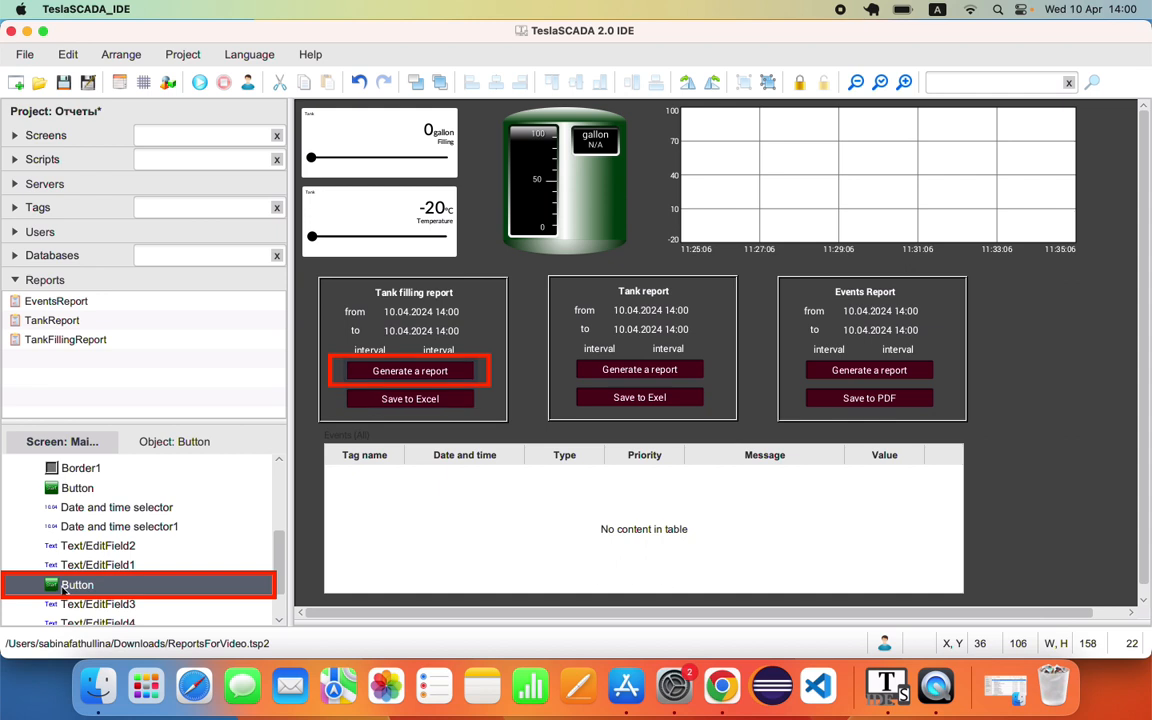
double_click(62, 588)
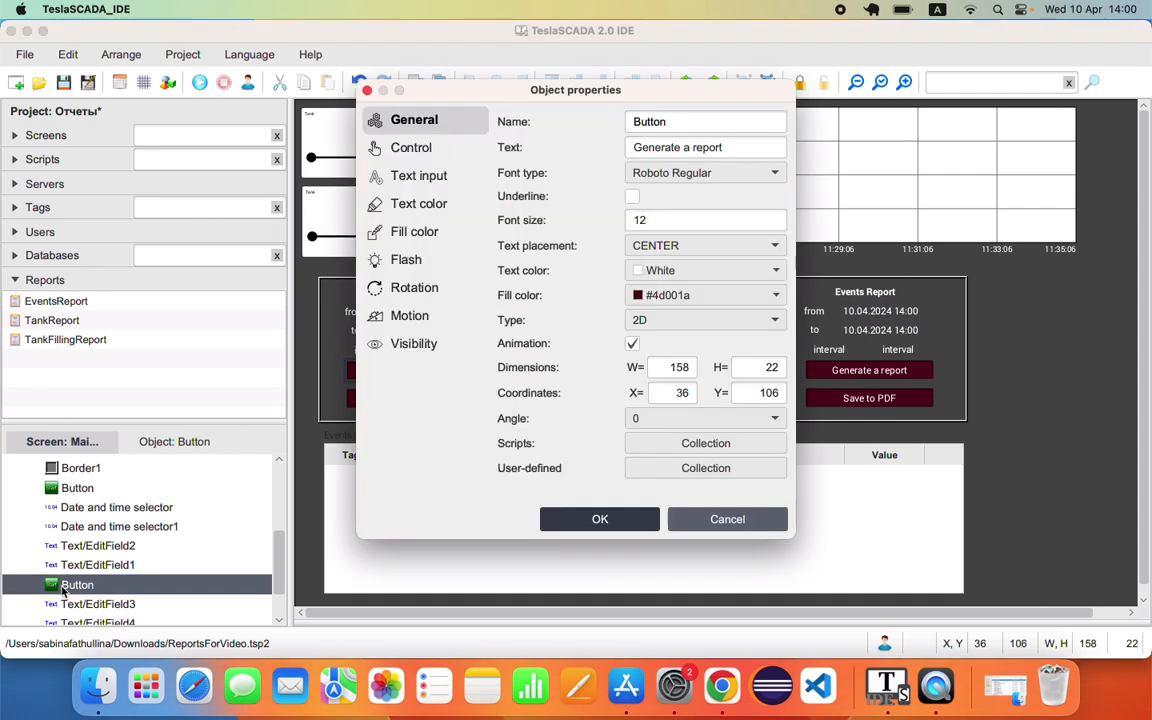
click(406, 148)
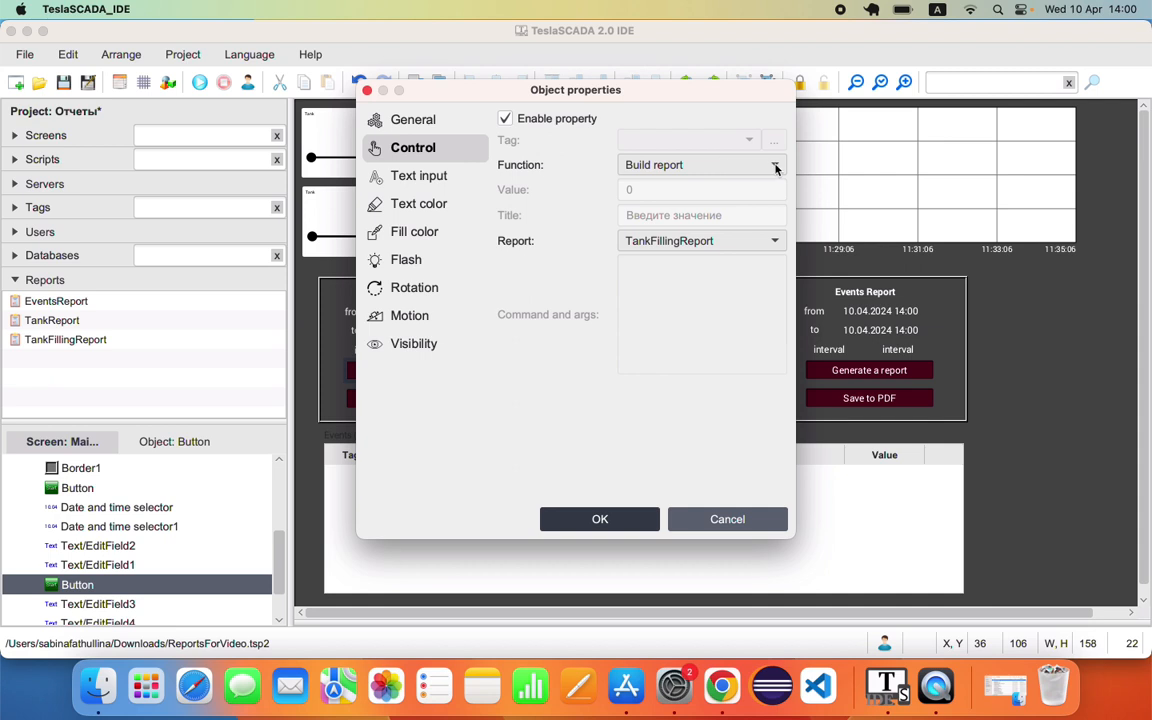
click(740, 241)
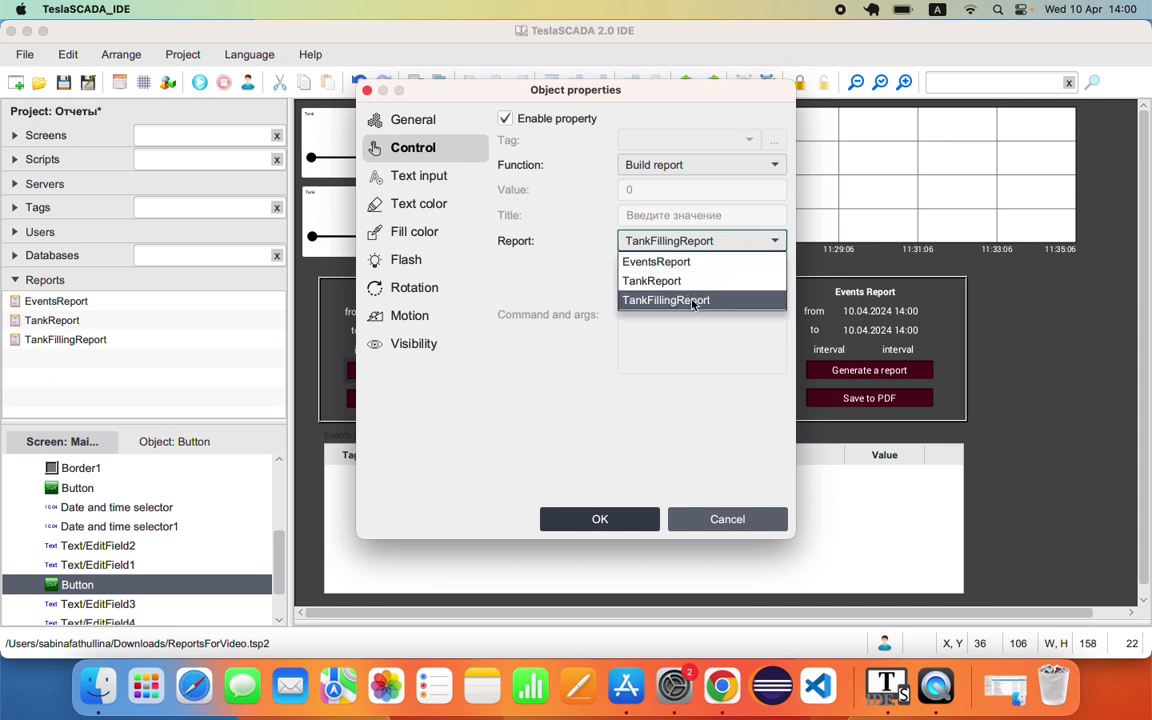
click(693, 301)
click(599, 519)
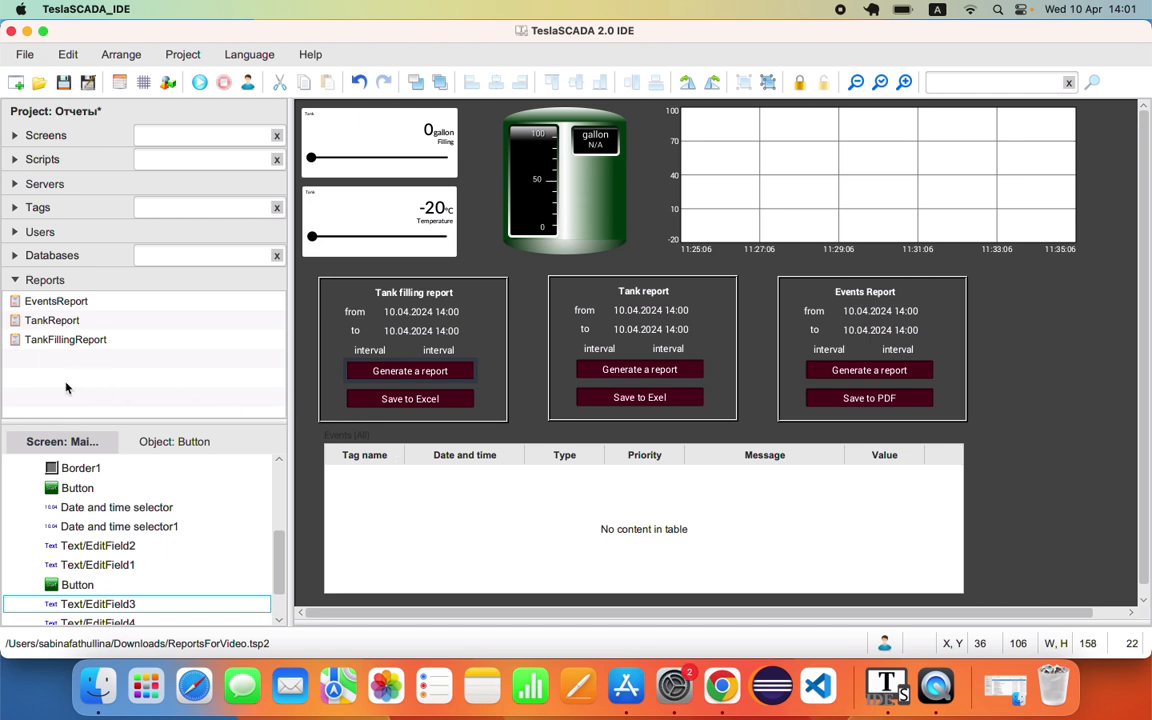
- Open the properties of TankFillingReport and review its format, orientation, number of columns, column space and margin
click(65, 339)
right_click(62, 341)
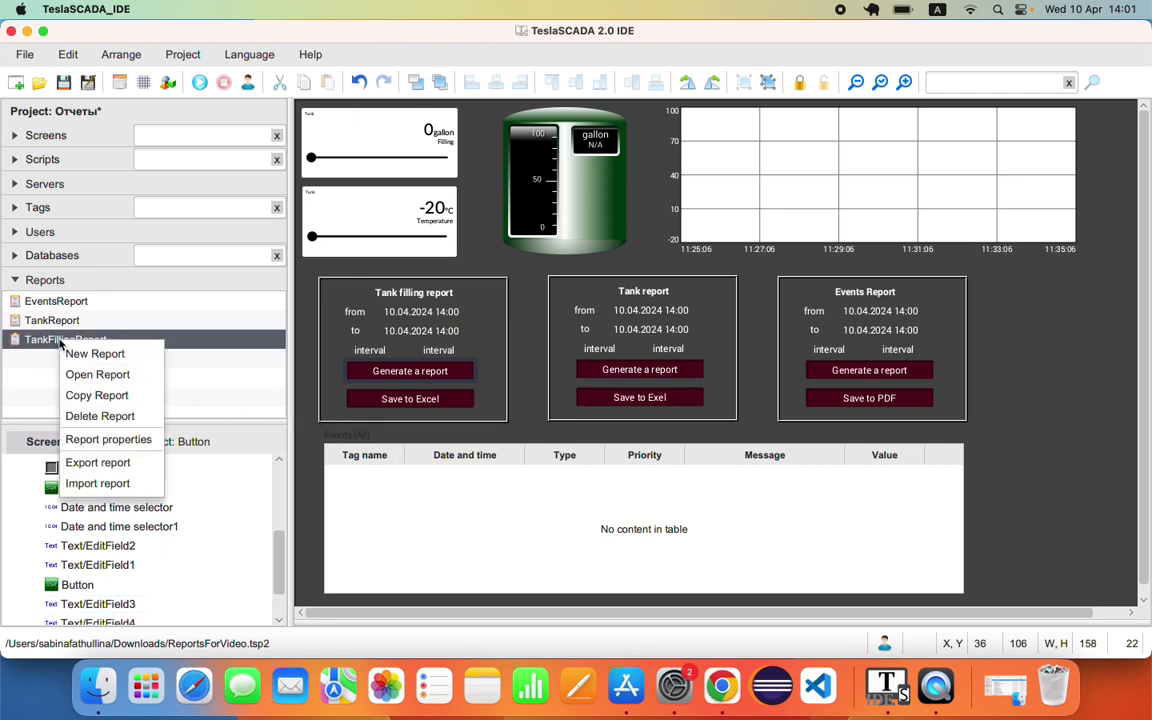
click(112, 440)
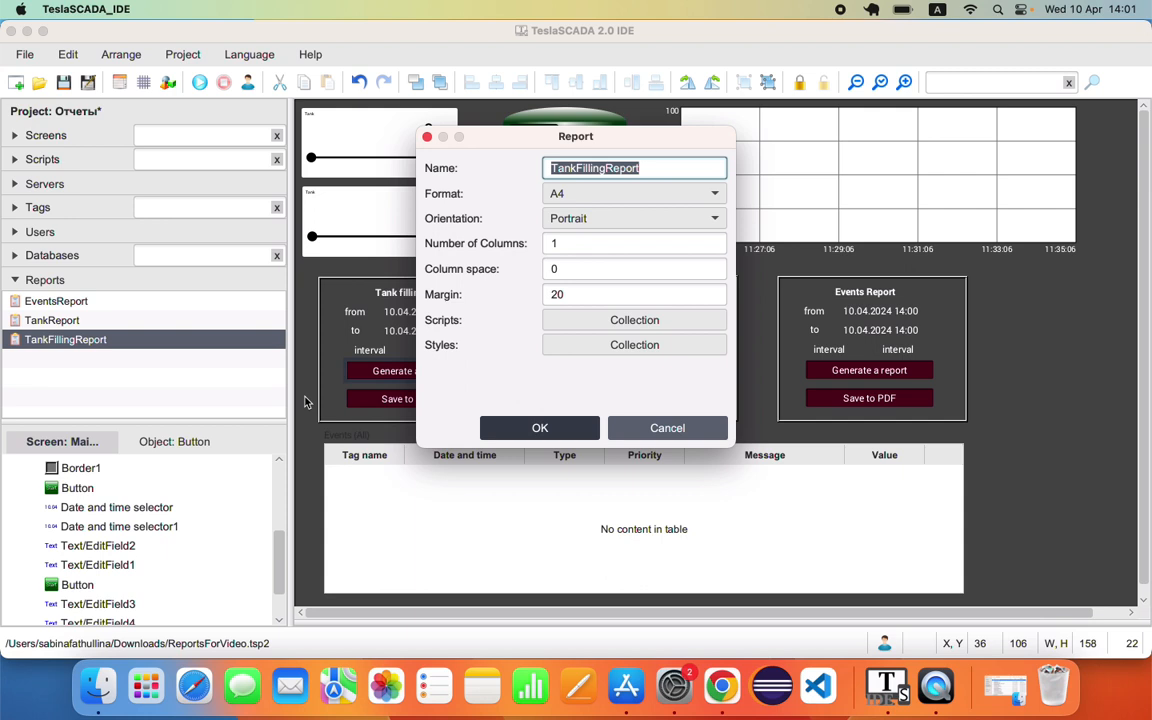
click(677, 195)
click(642, 220)
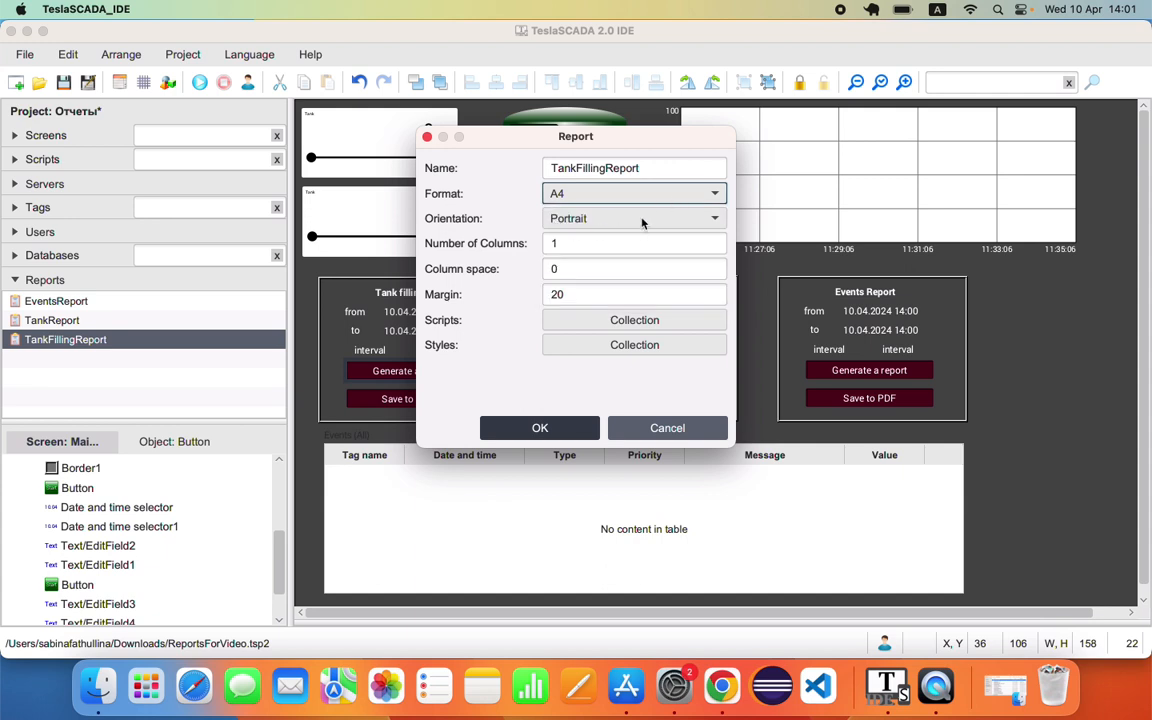
click(642, 220)
click(570, 237)
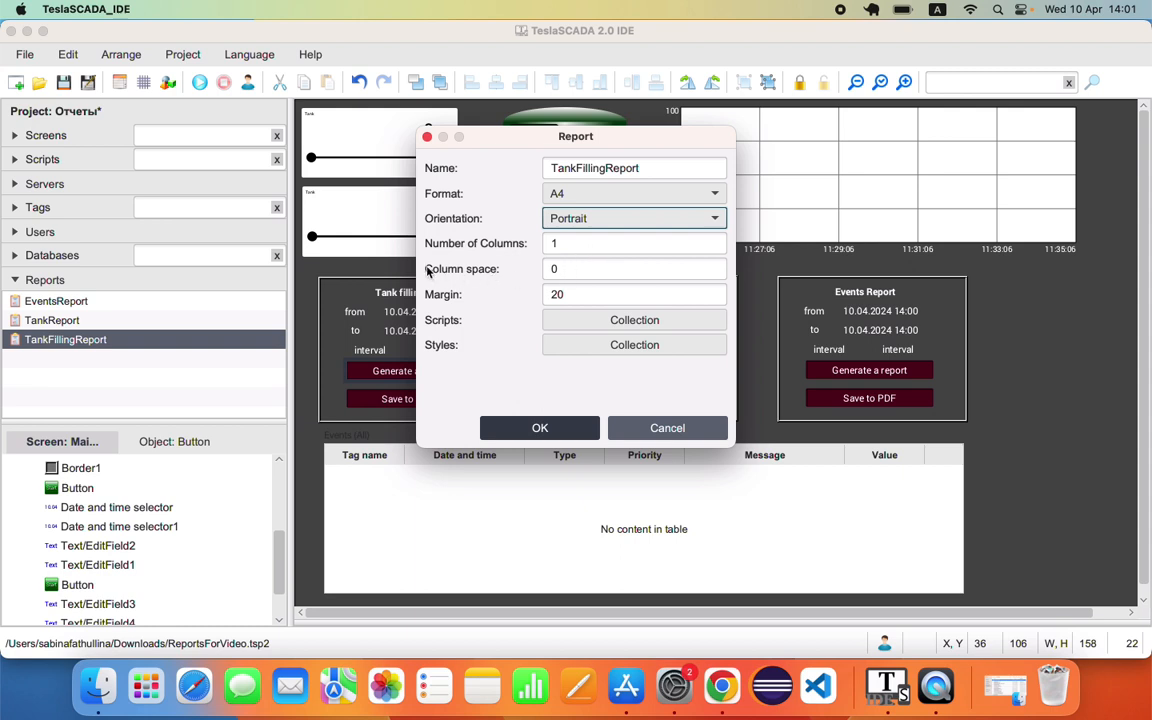
click(581, 244)
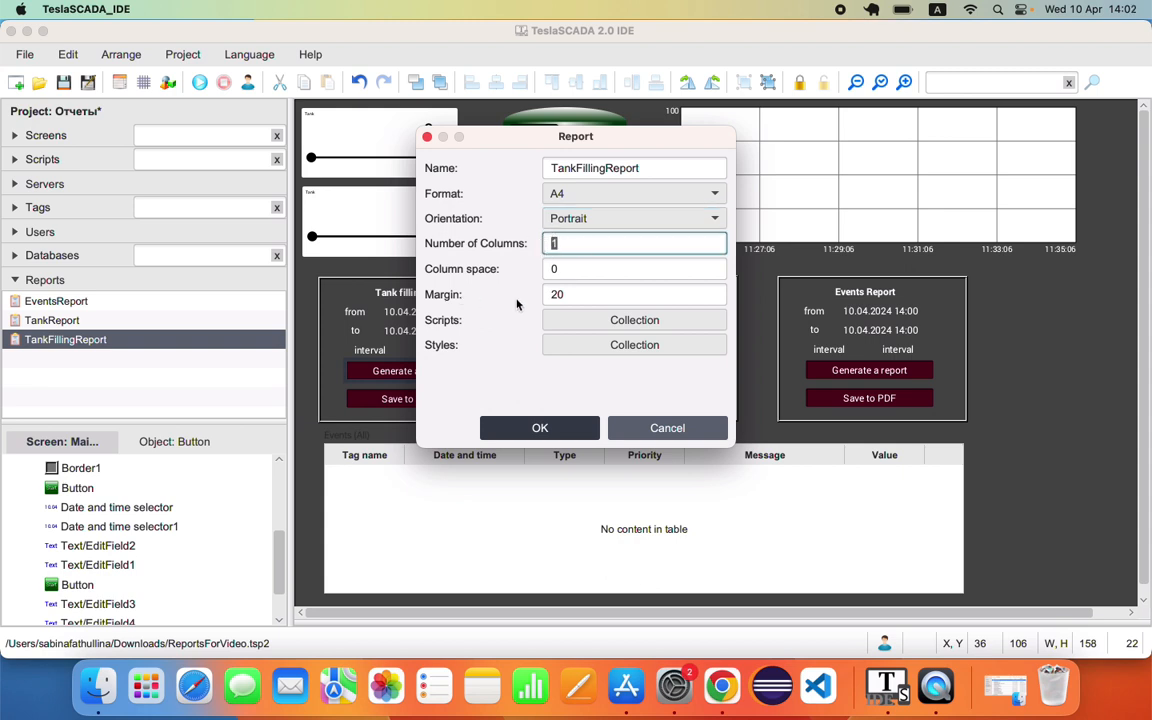
key(Tab)
key(Tab)
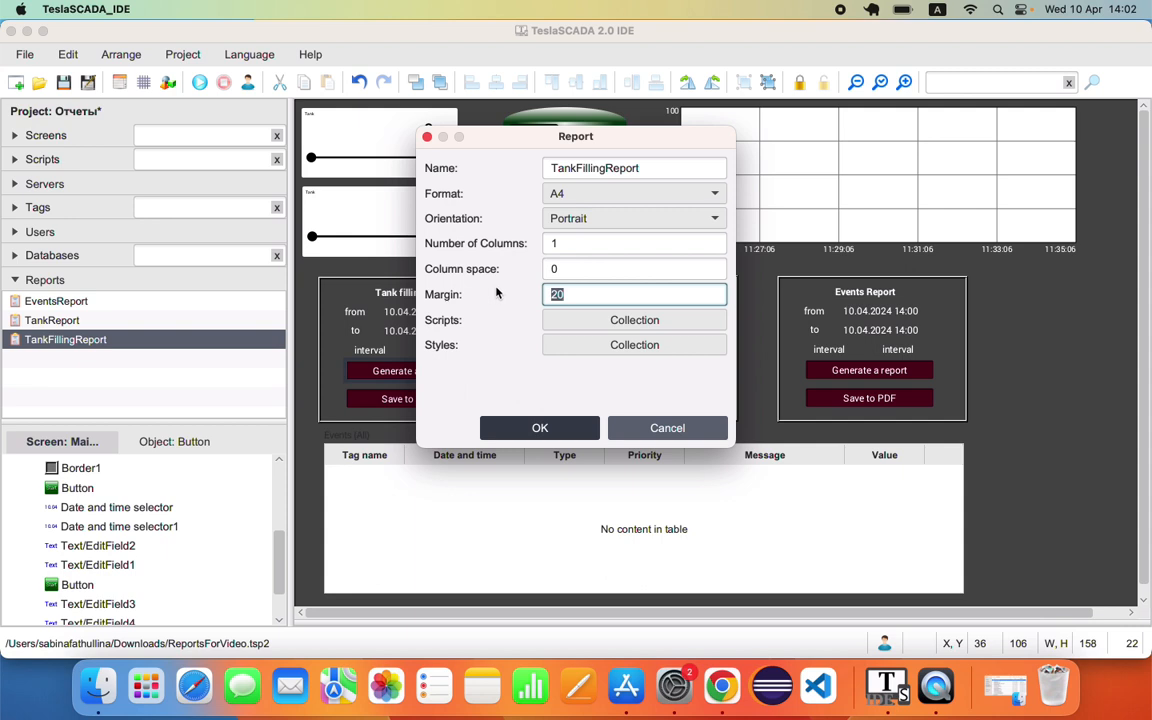
key(Tab)
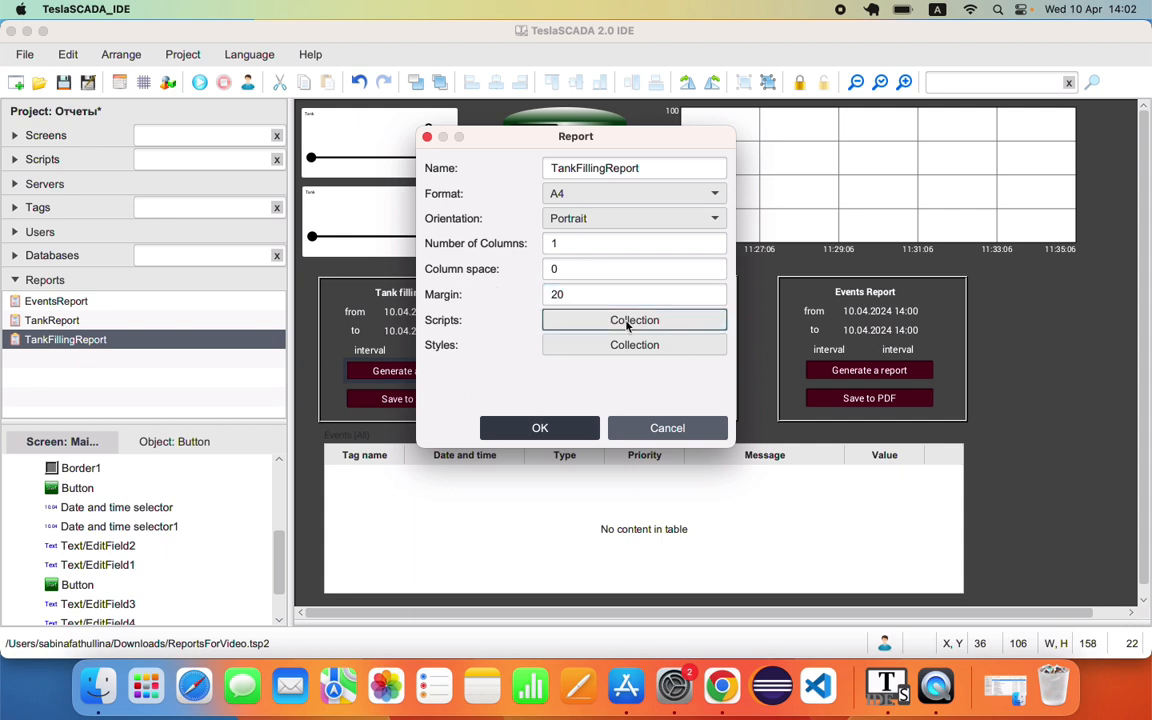
- Review the scripts collection of TankFillingReport and the Title, ColumnTitle and RowsStyle entries in its styles collection, then close the report properties
click(628, 324)
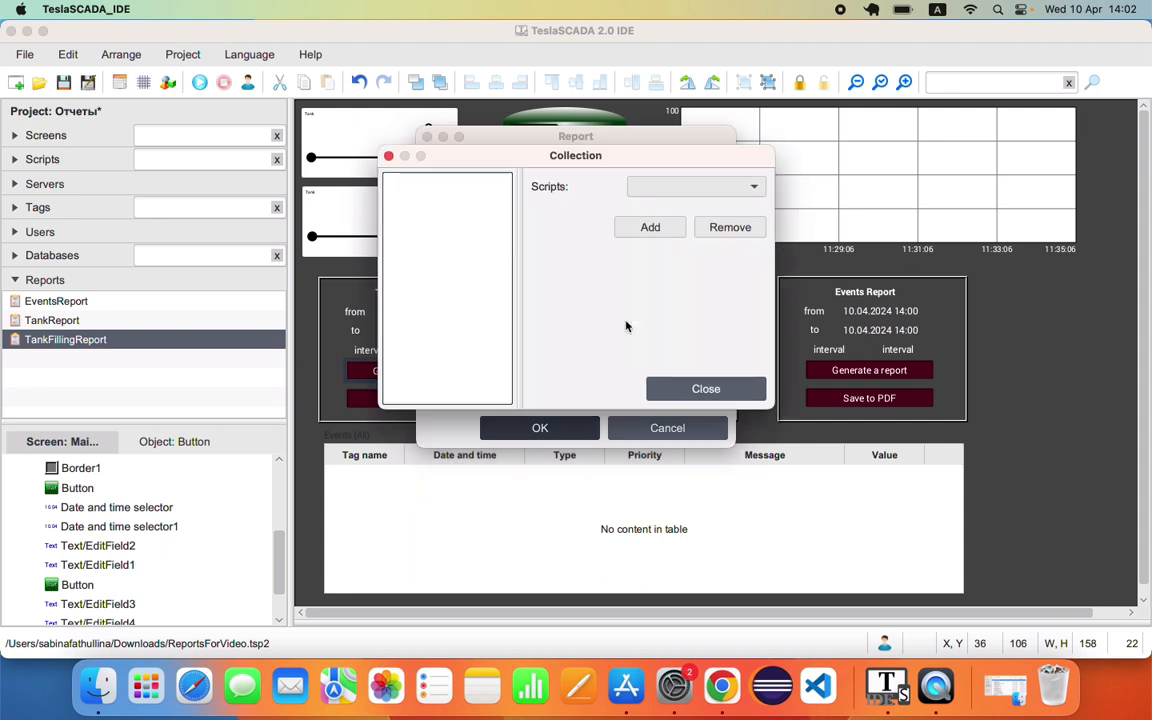
click(694, 386)
click(612, 347)
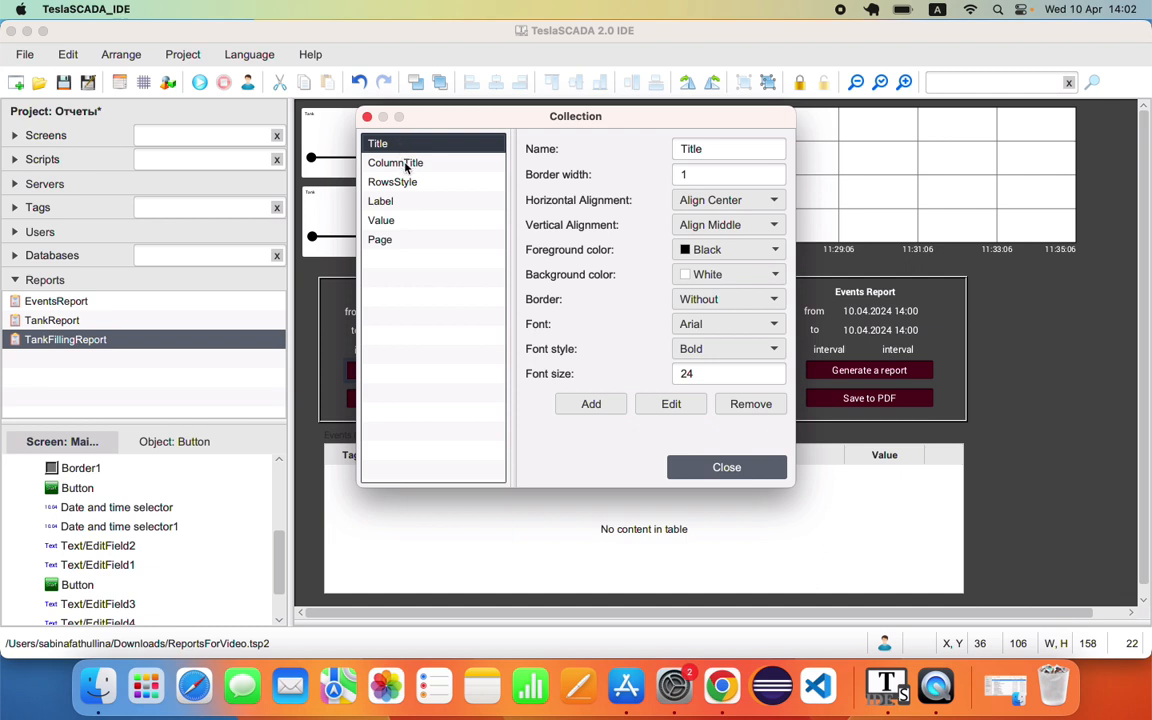
click(405, 166)
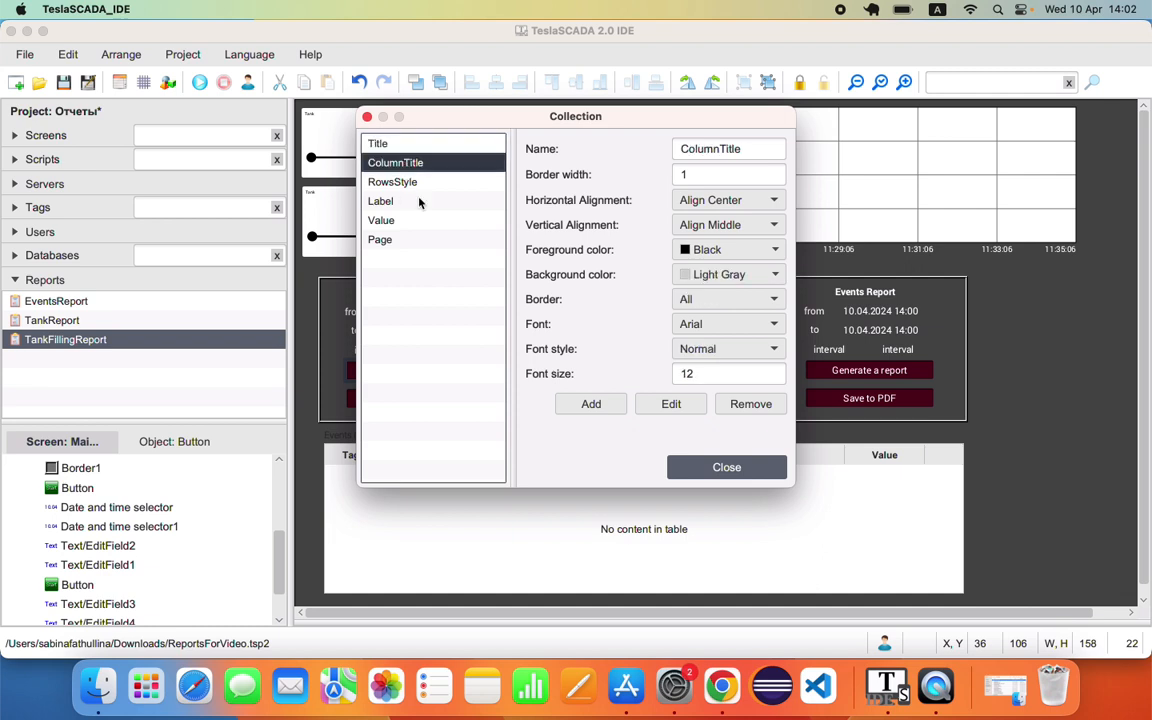
click(417, 185)
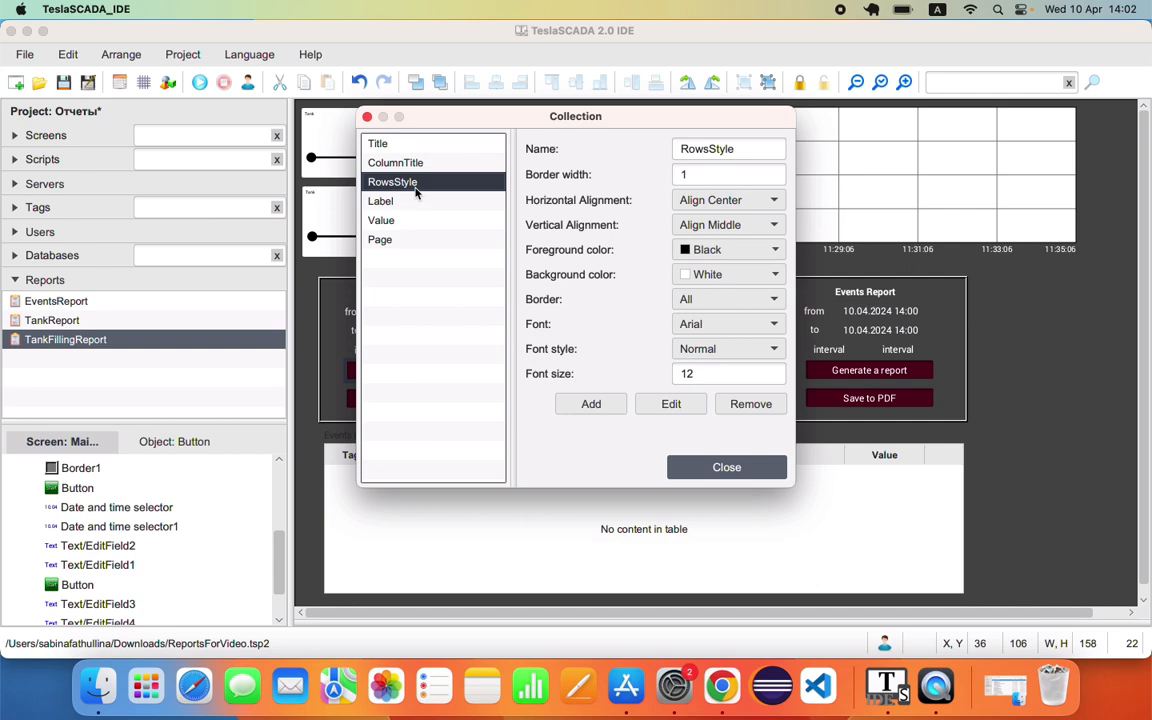
click(727, 468)
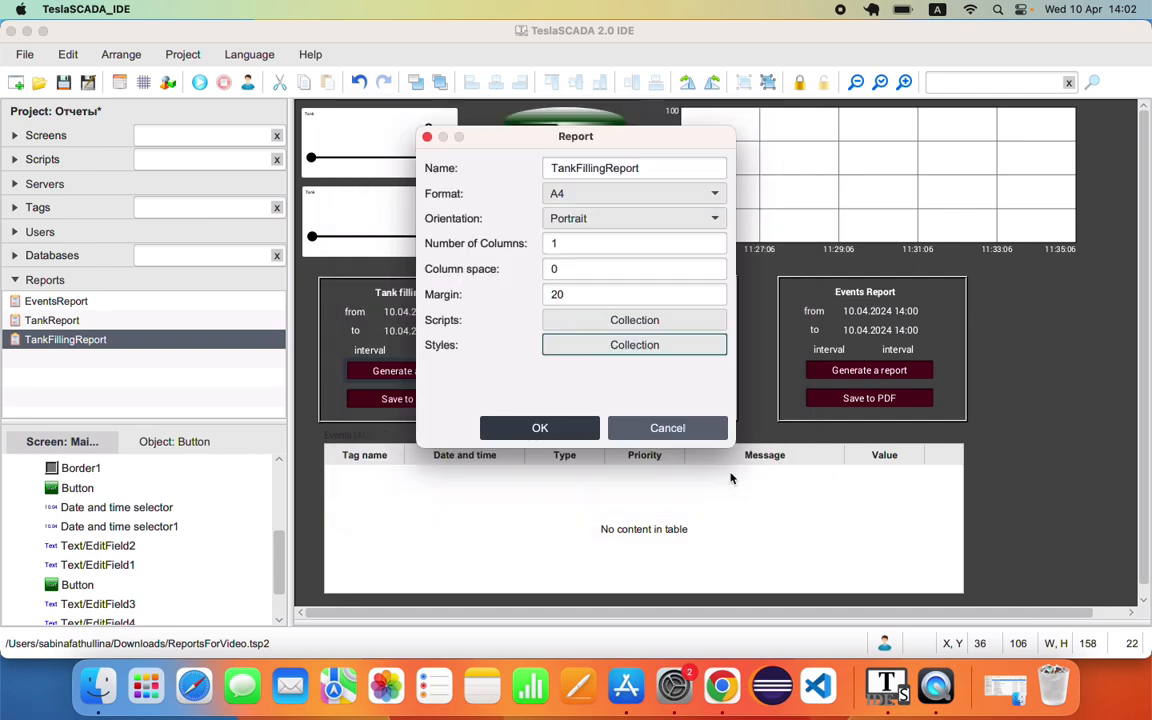
click(541, 428)
- Open the TankFillingReport layout and add a Label object from the Common library to its Title section
click(154, 340)
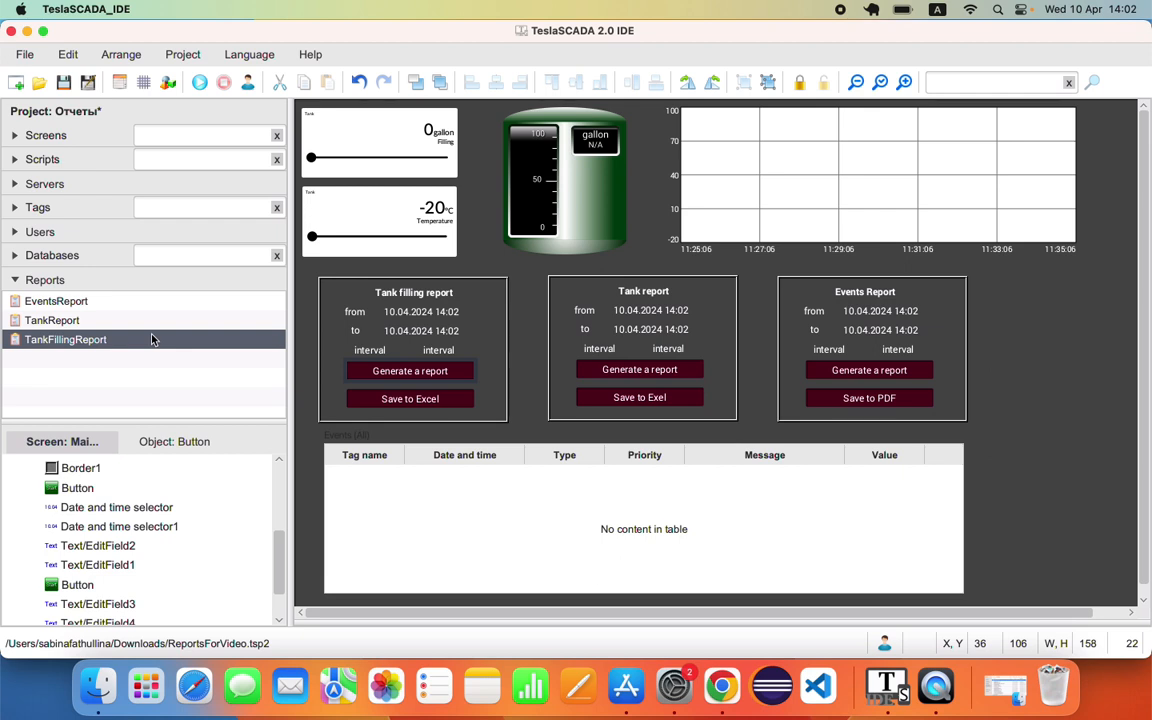
double_click(153, 339)
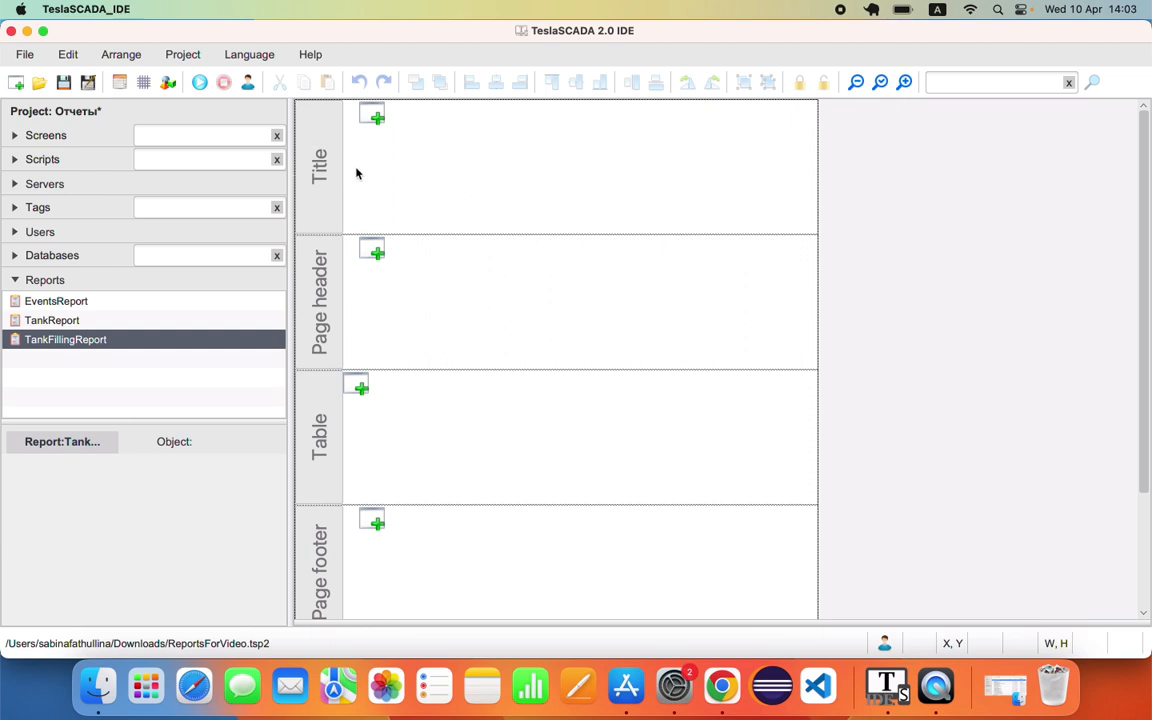
click(374, 117)
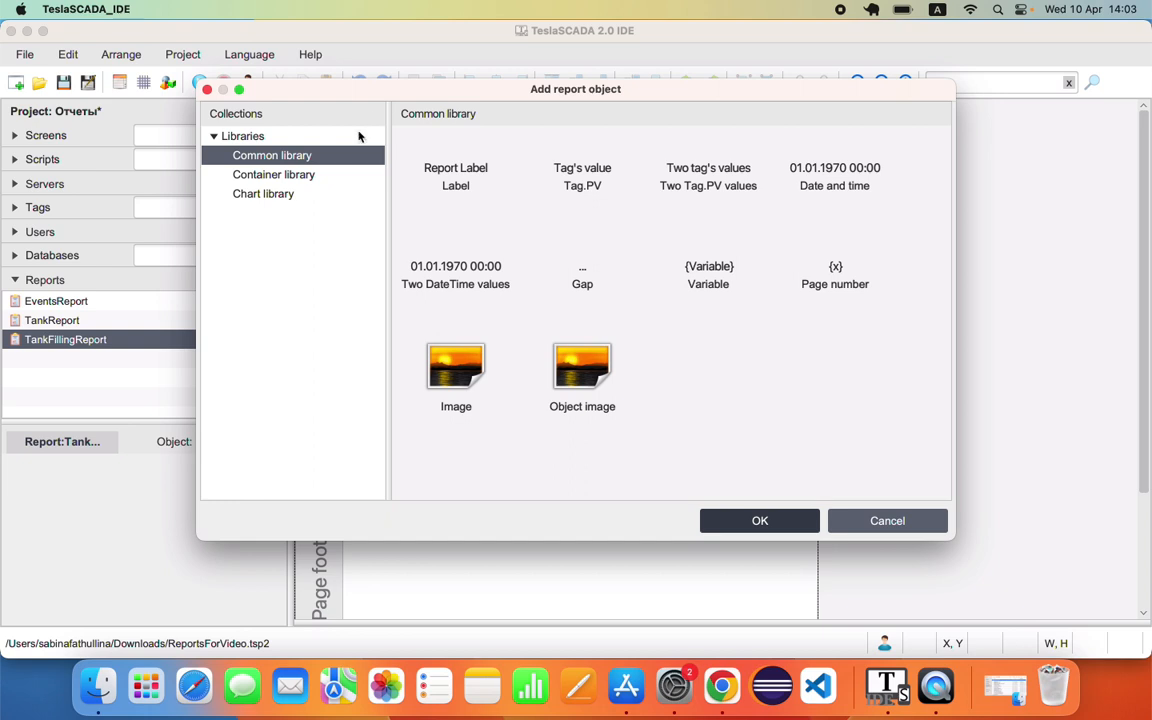
click(309, 178)
click(291, 199)
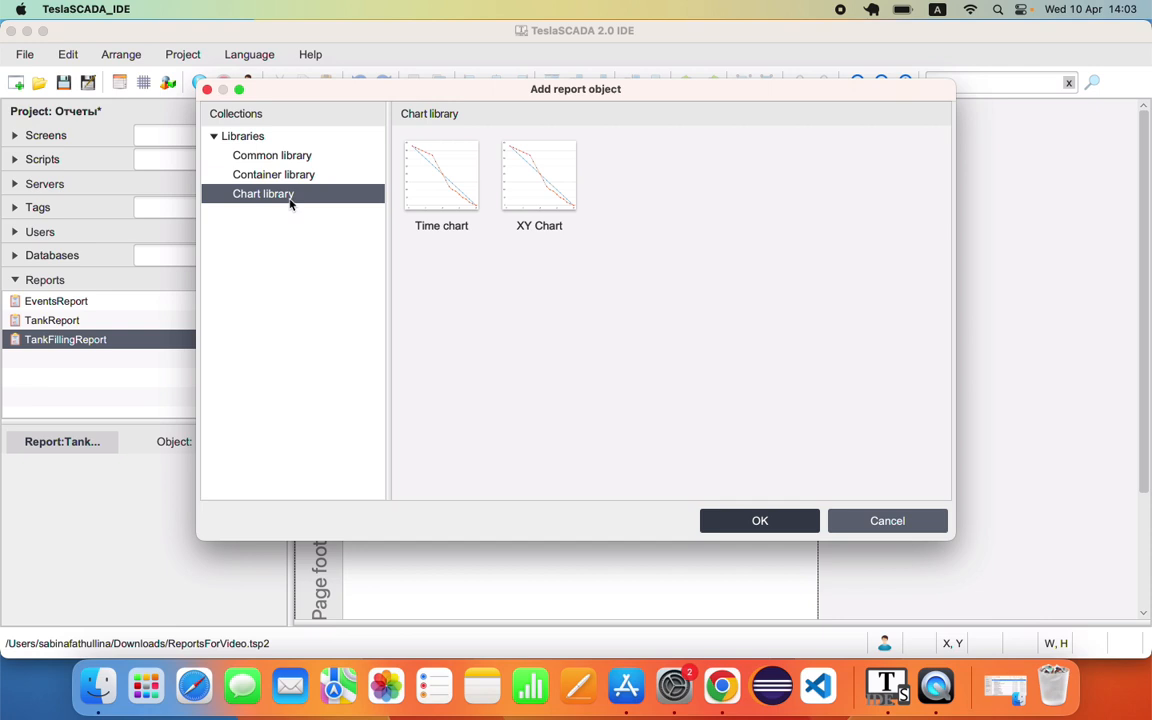
click(289, 155)
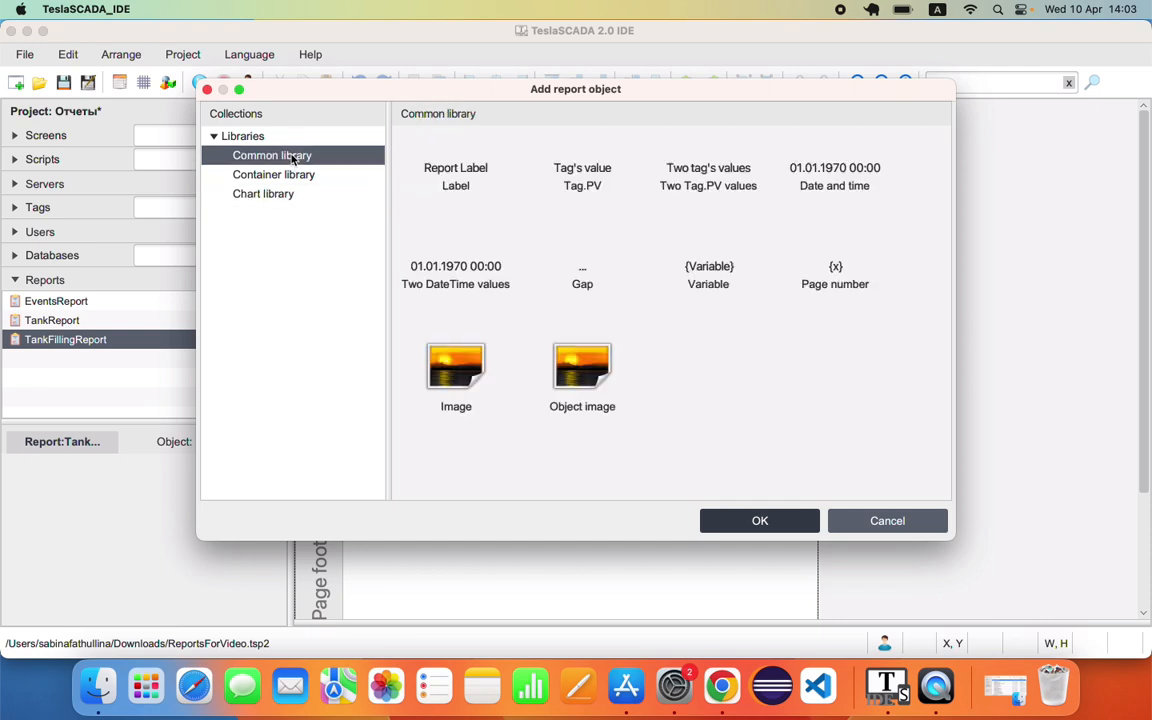
click(477, 168)
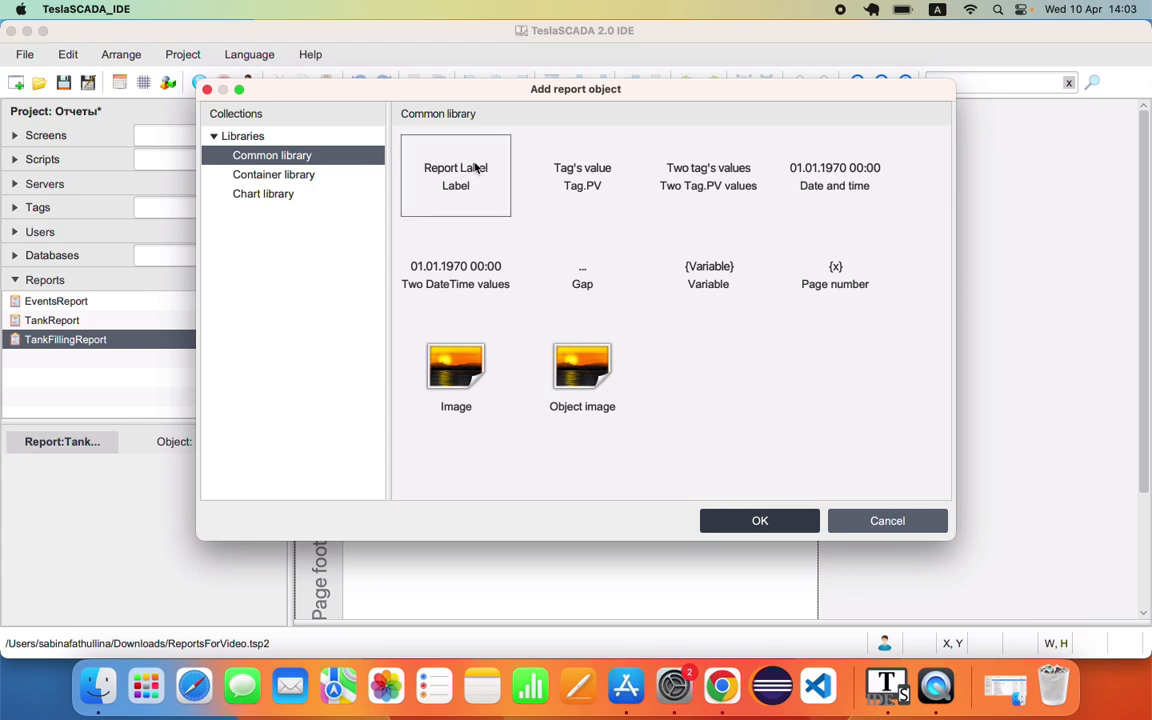
click(759, 521)
- Give the new label in the Title section the Title style and the text "Tank Fillung Report"
double_click(581, 110)
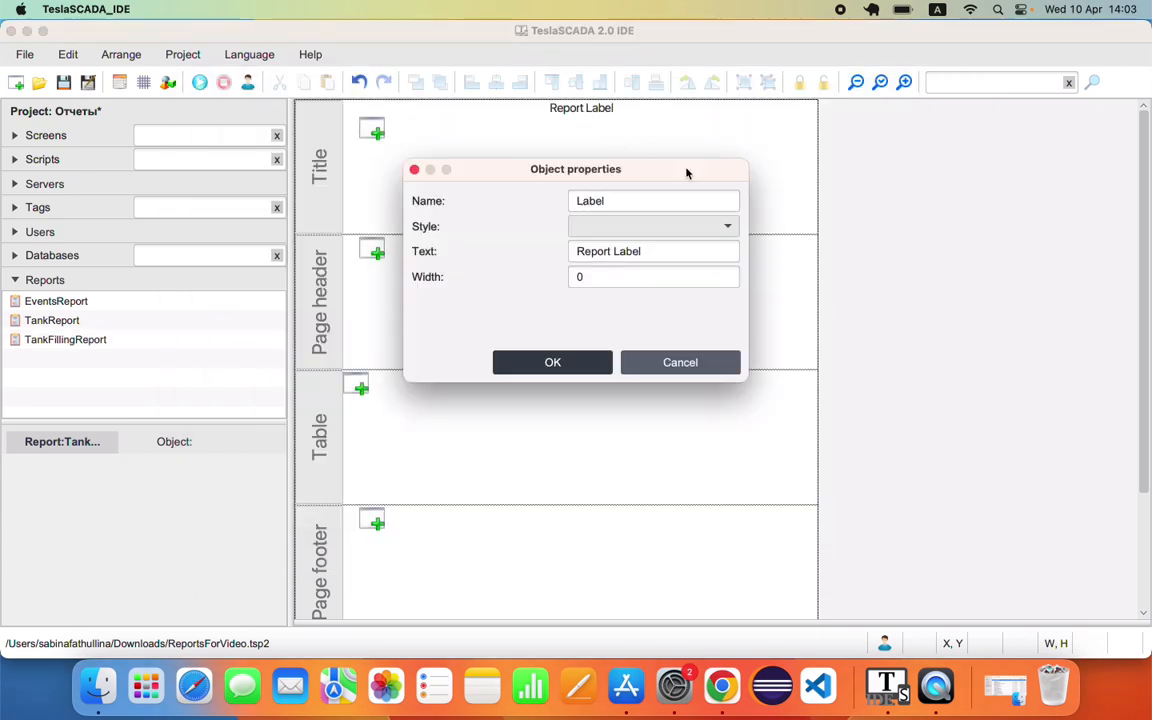
click(718, 226)
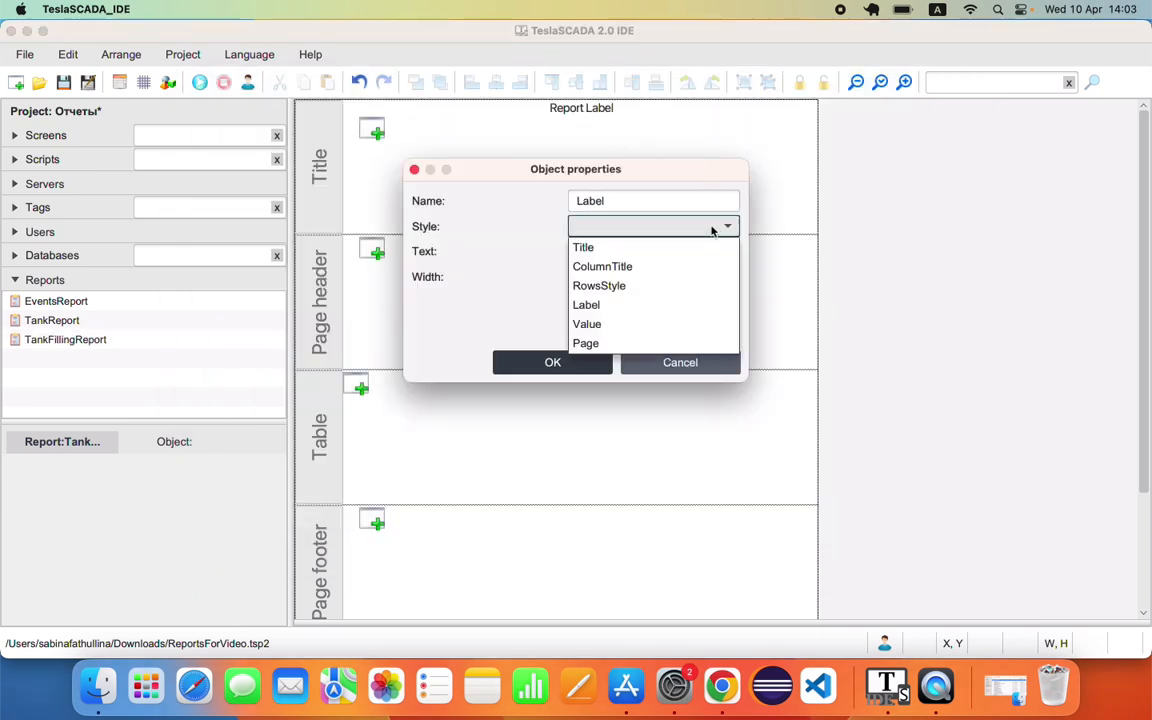
click(602, 247)
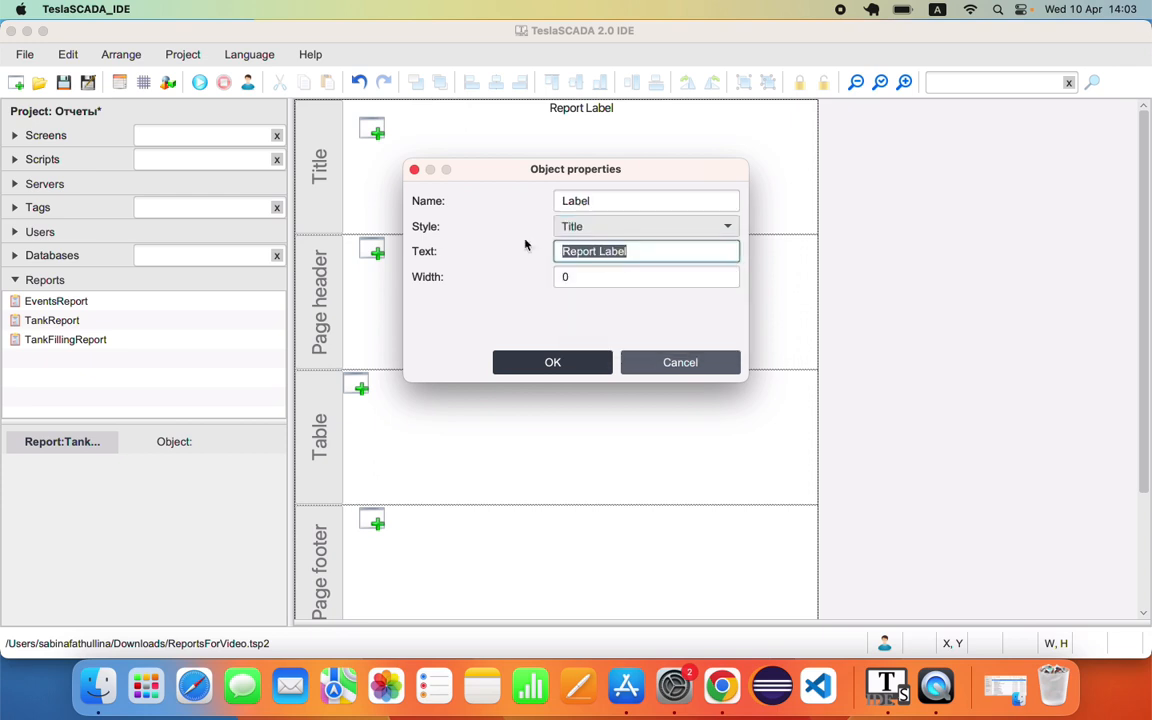
text(Tank Fill)
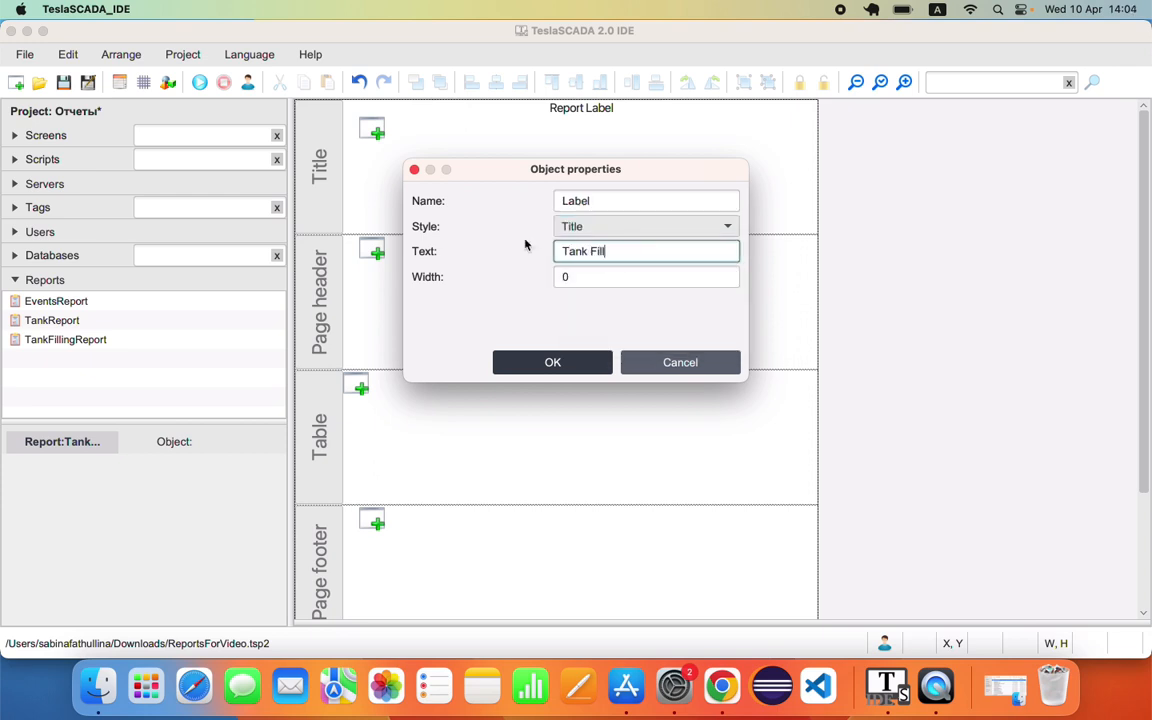
text(ung Report)
click(554, 276)
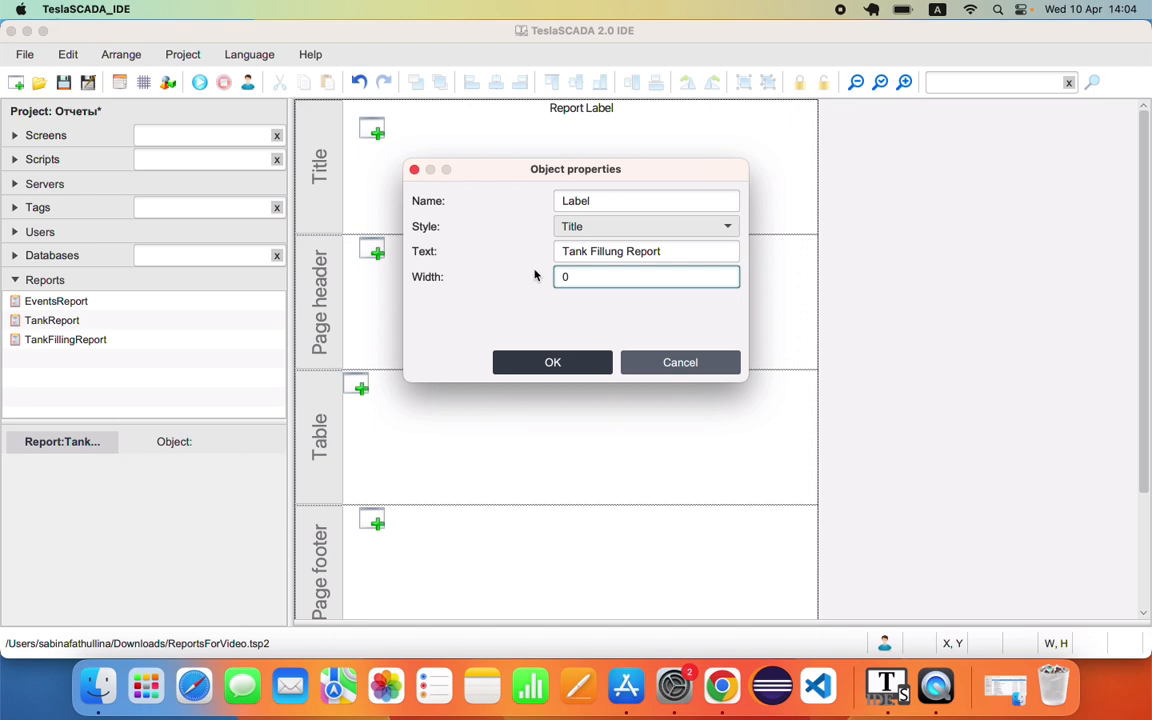
text(5)
click(586, 362)
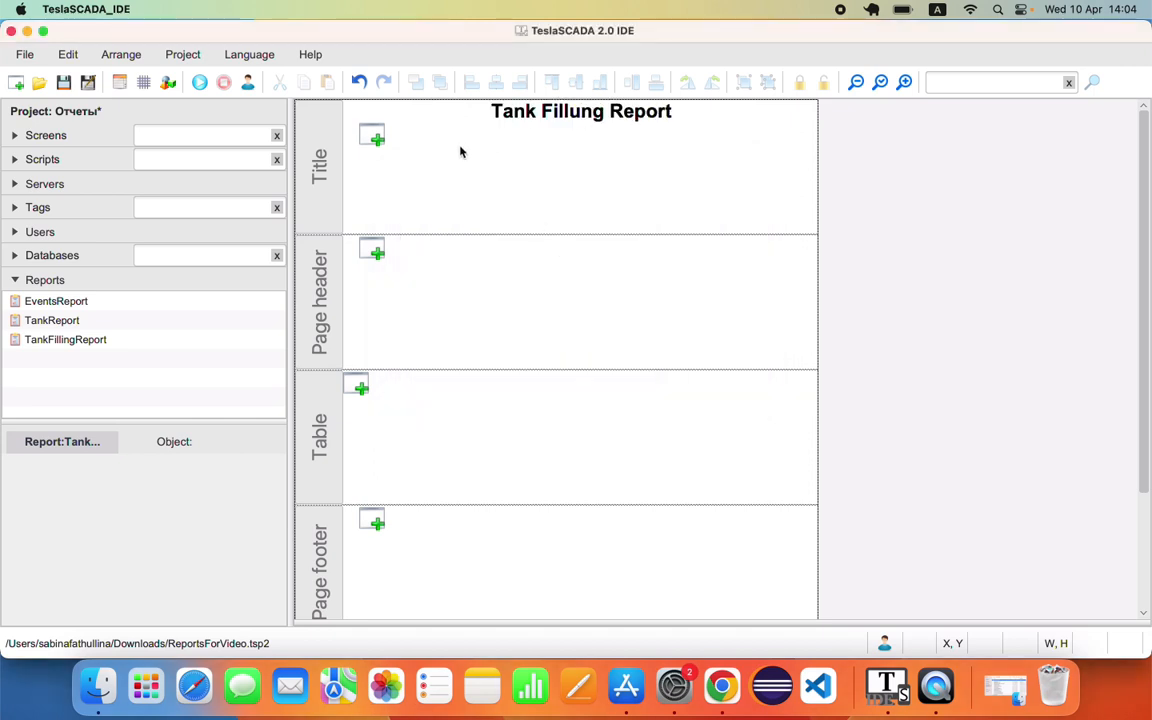
- Add a Date and time object from the Common library to the Title section below the title label
click(372, 137)
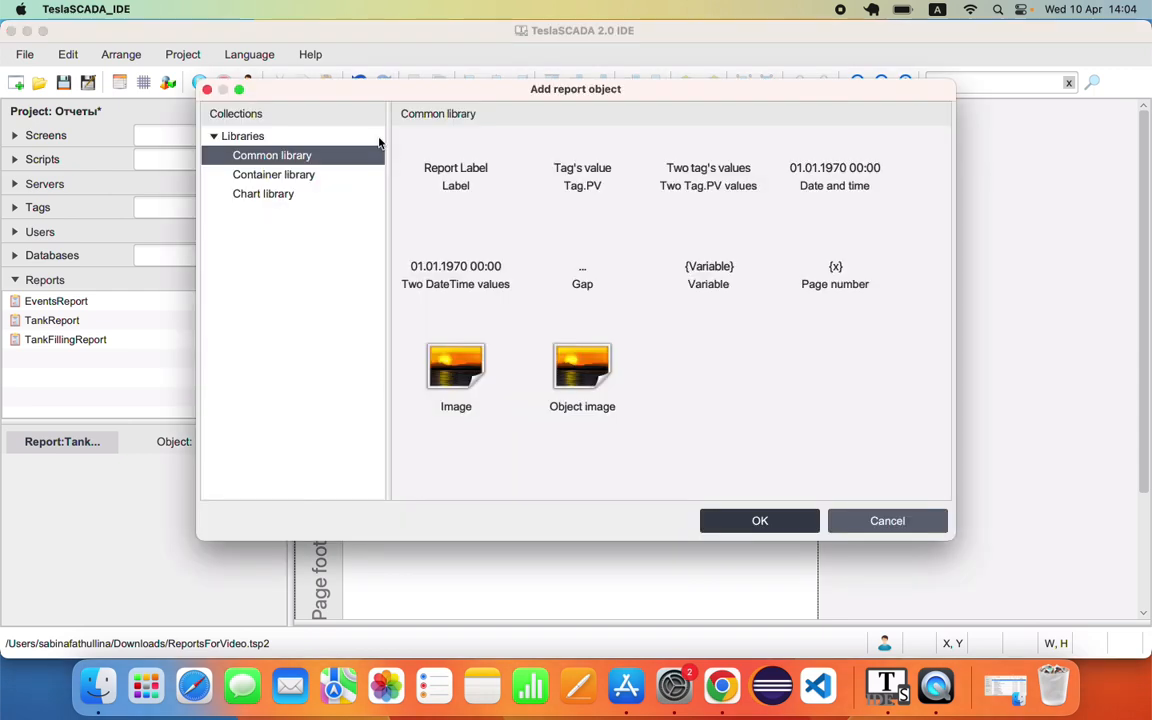
click(850, 182)
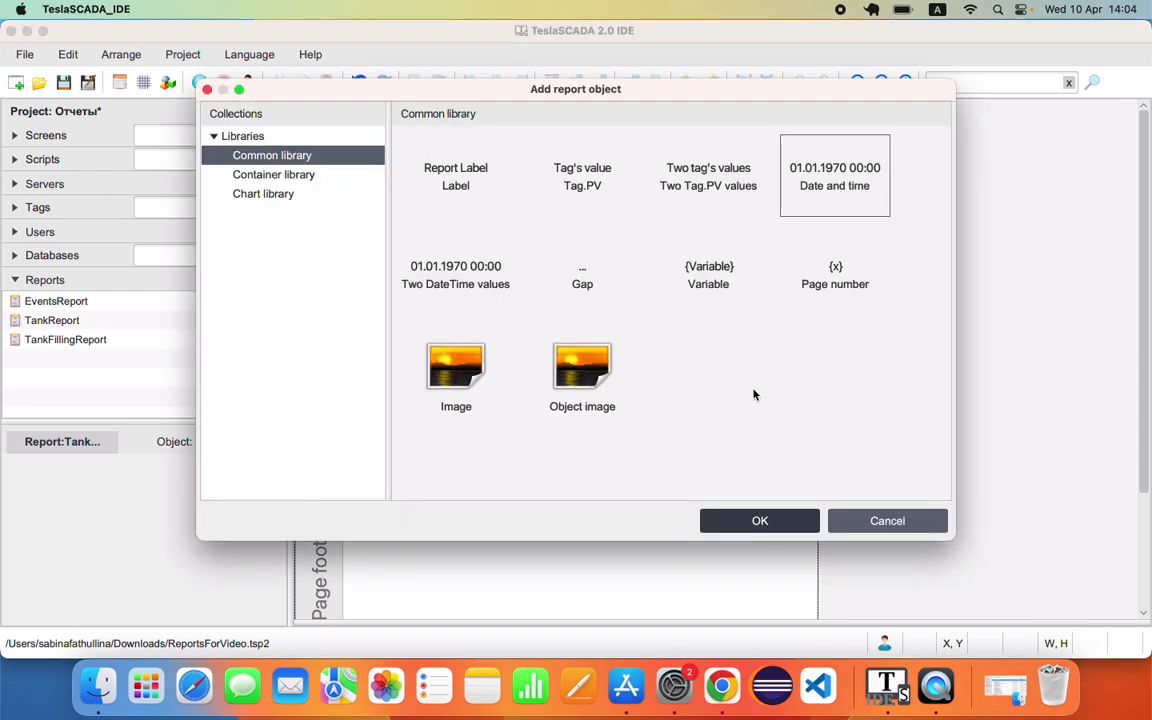
click(799, 517)
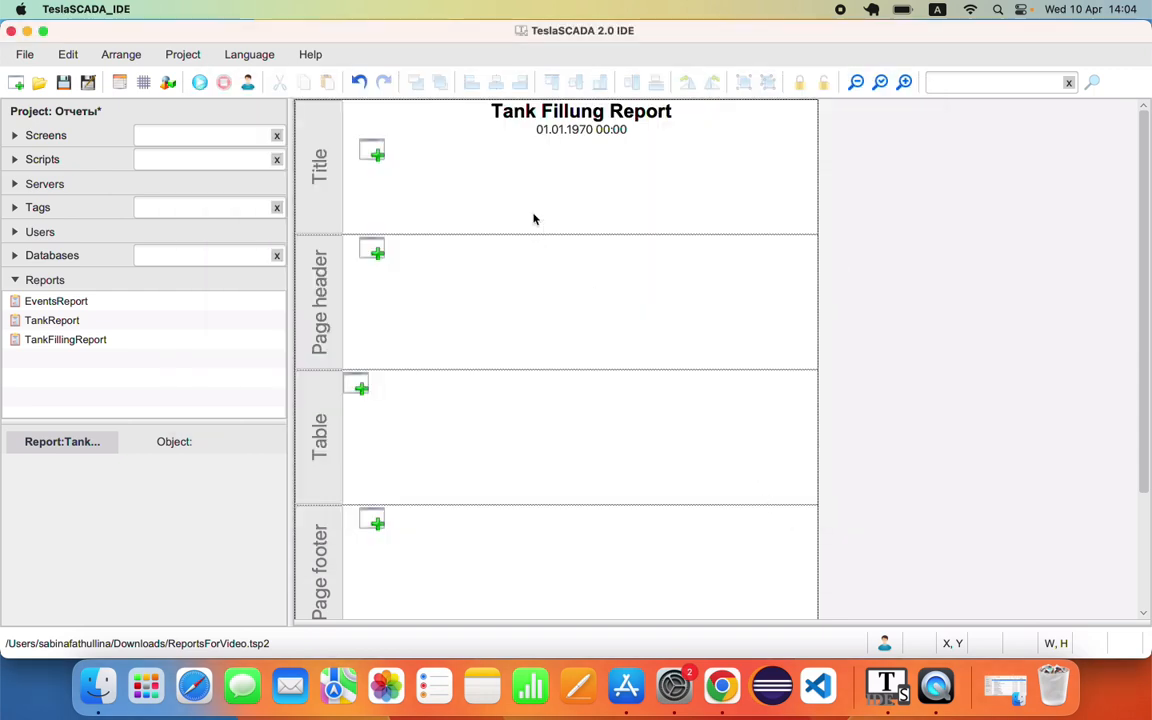
- Configure the date and time object with style Label, tag SystemCurrentDateTime and the preceding text "Report is created on:"
double_click(572, 135)
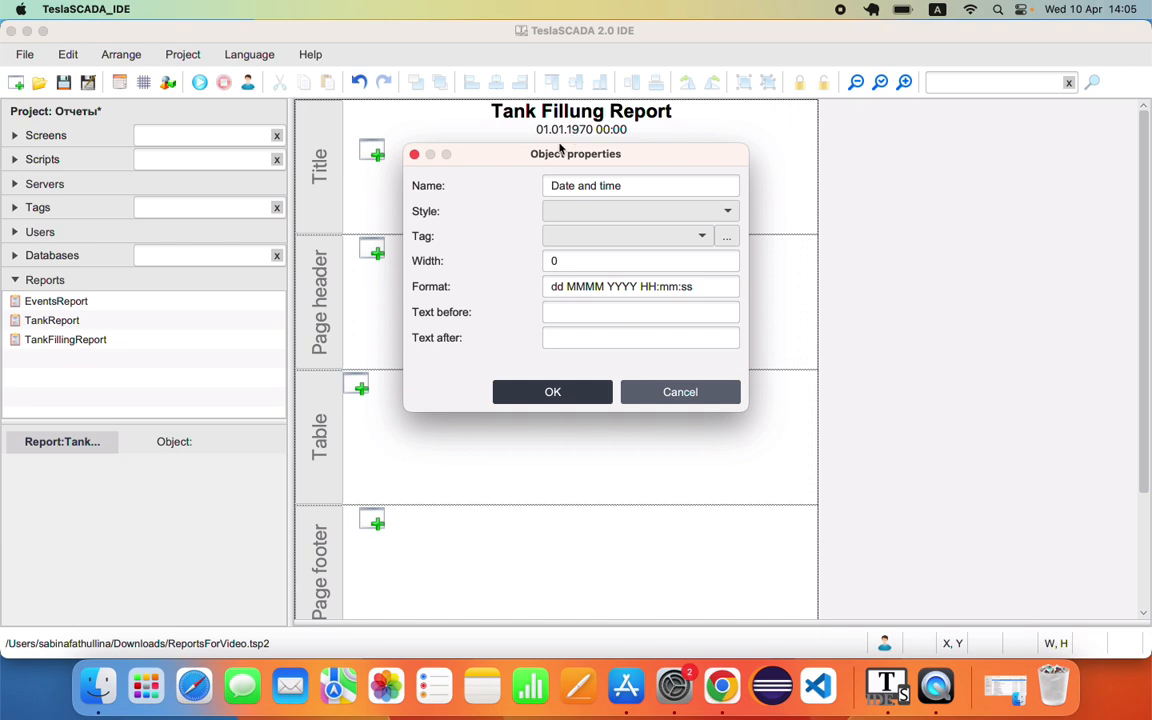
click(725, 213)
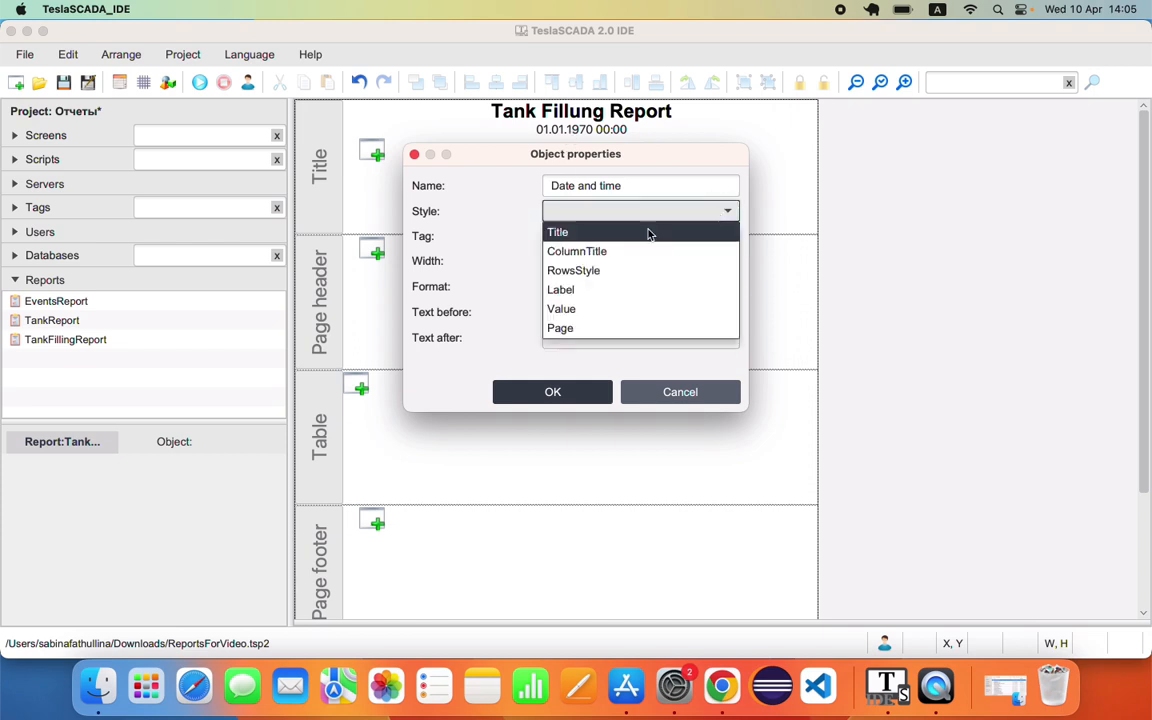
click(555, 288)
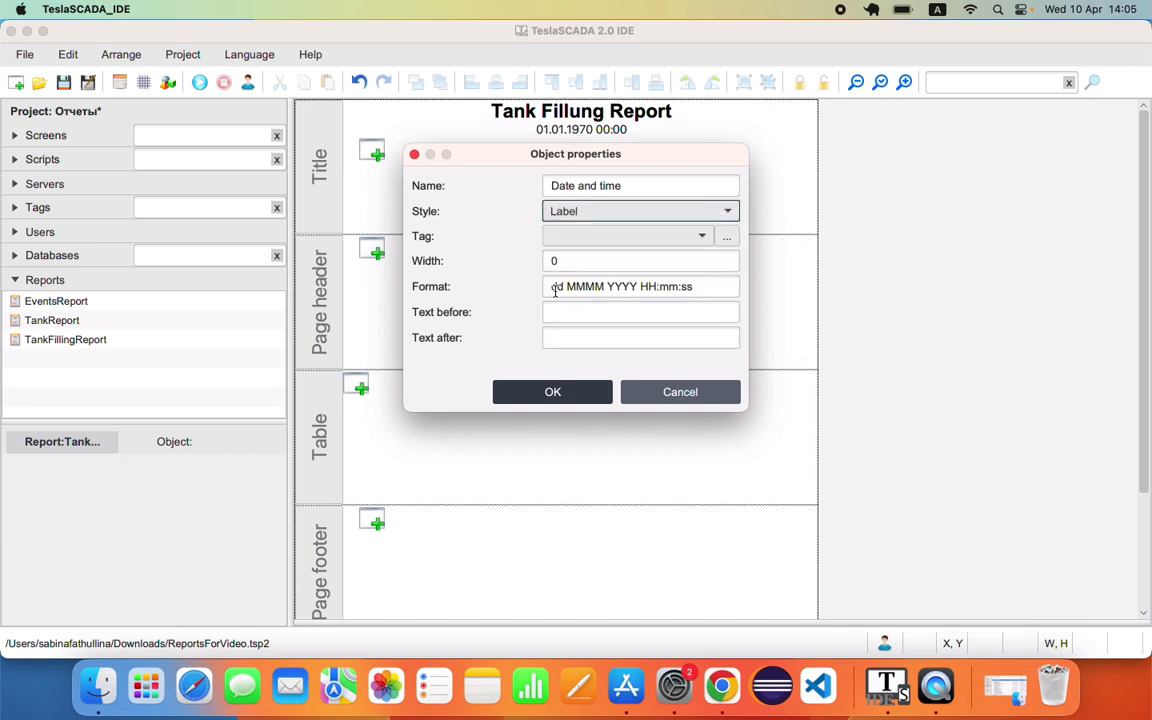
click(727, 236)
click(458, 150)
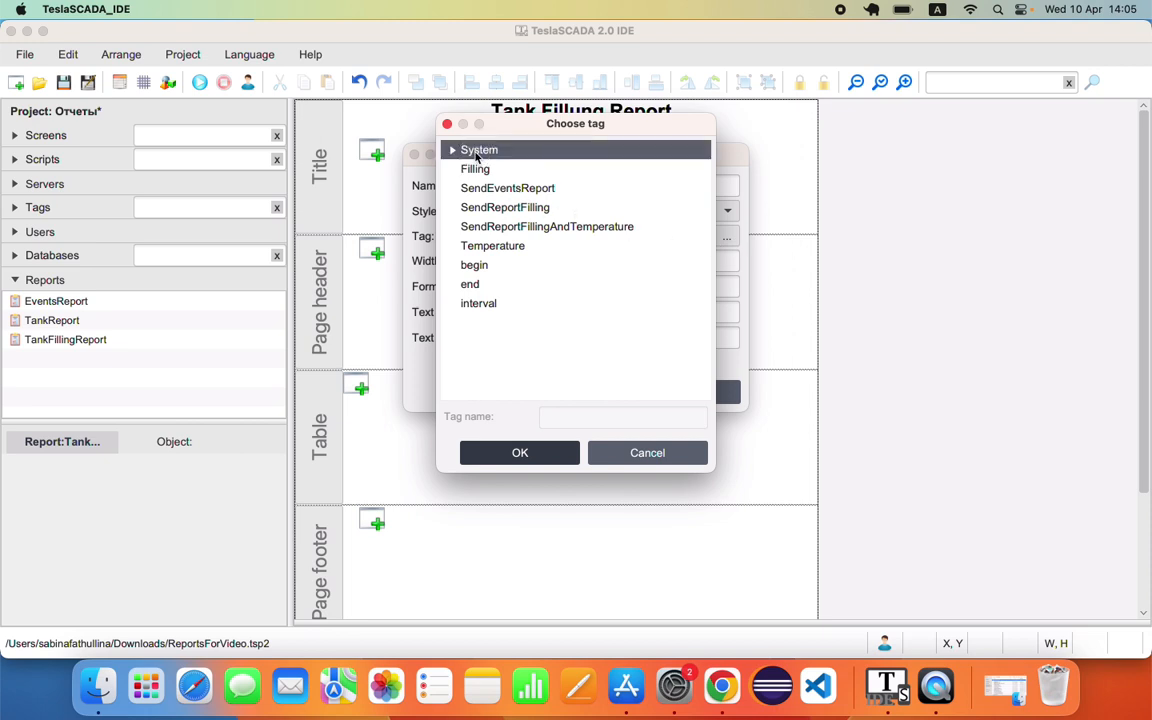
click(461, 151)
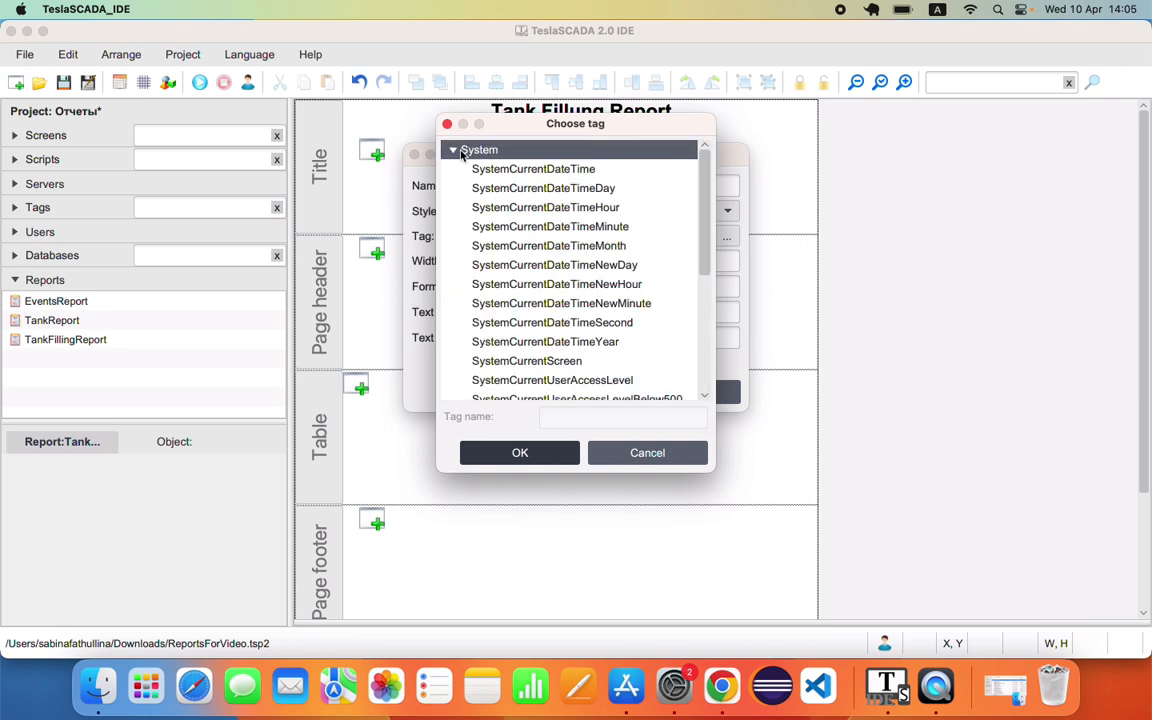
click(508, 172)
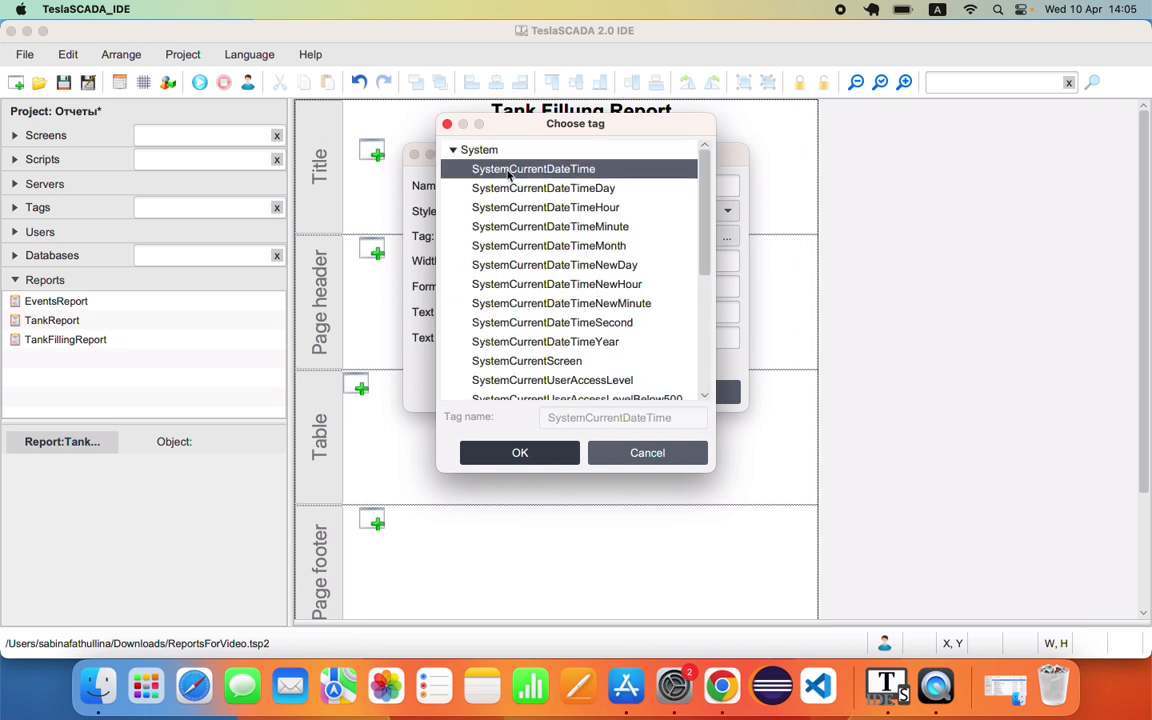
click(516, 451)
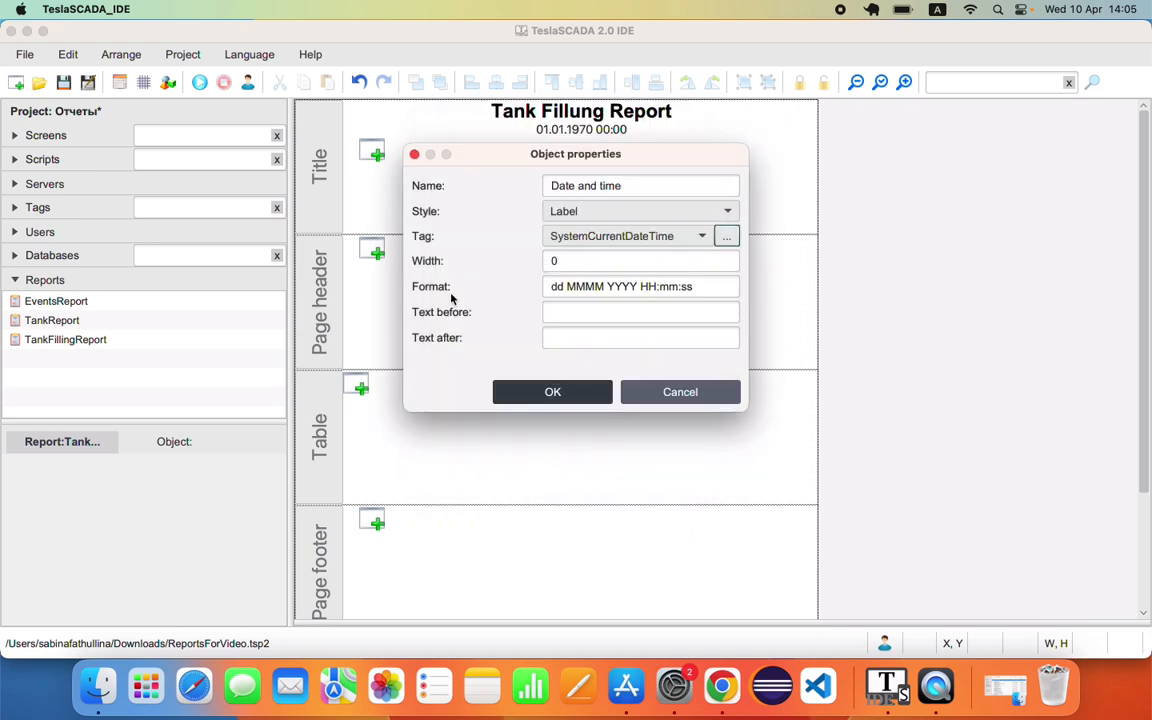
click(575, 314)
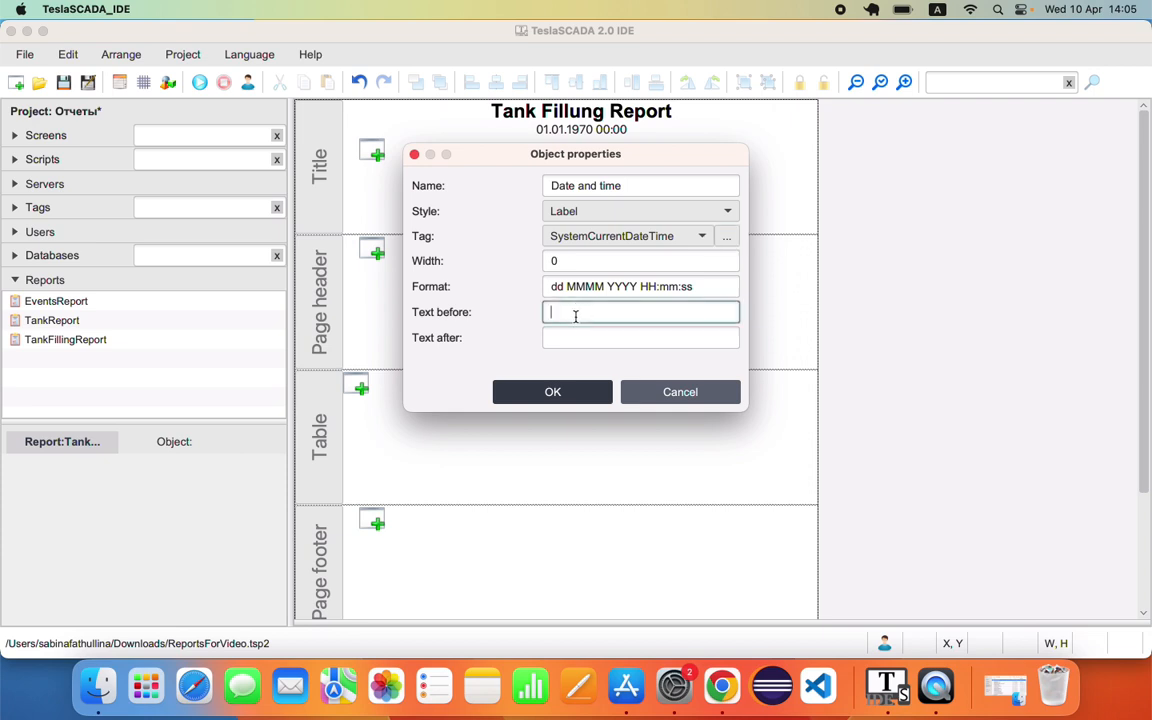
text(Report is created on:)
click(568, 392)
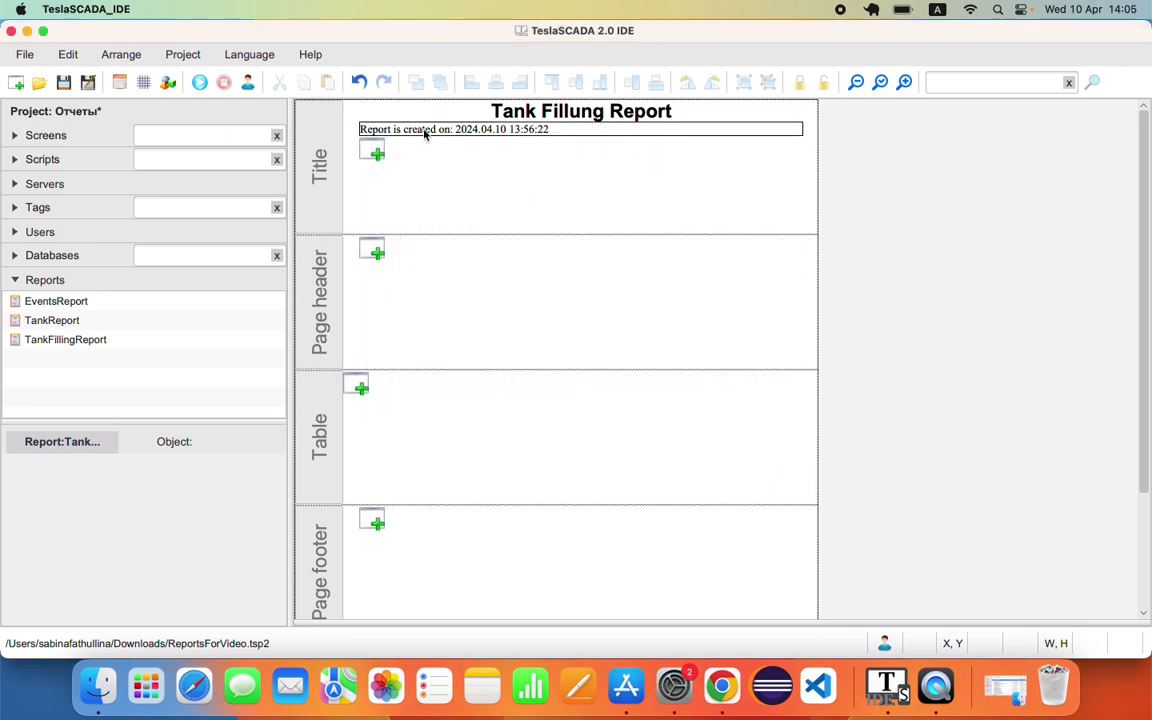
- Change the style of the date and time object in the Title section to Page
double_click(424, 131)
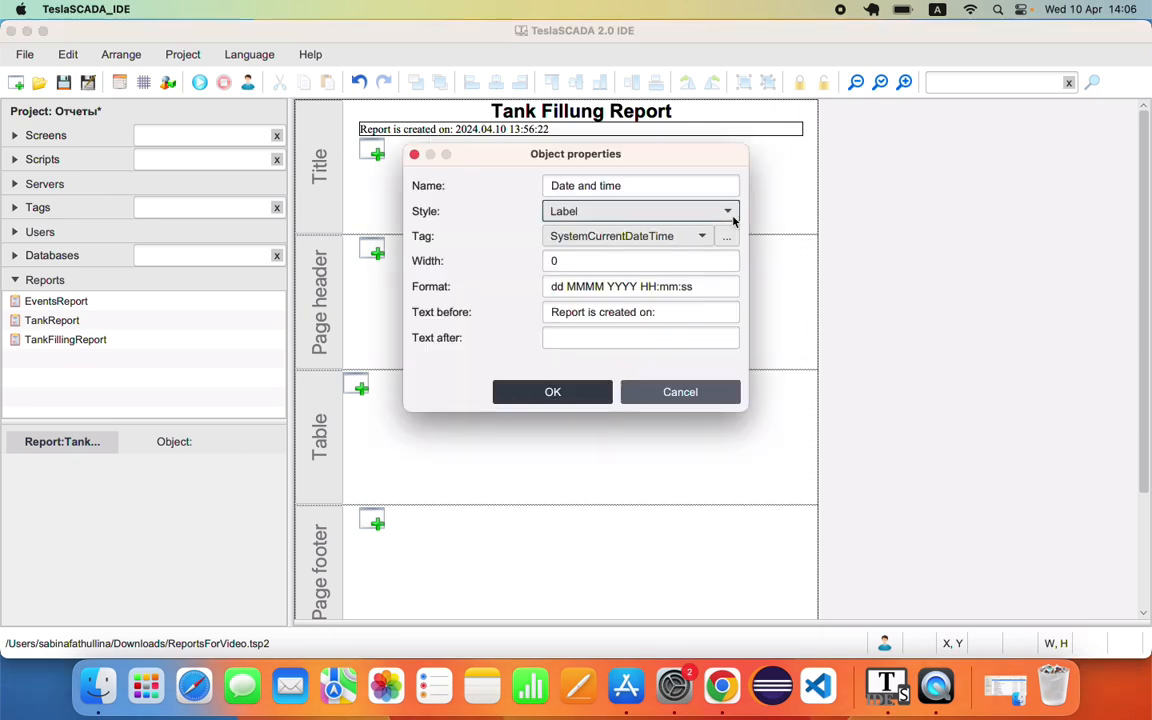
click(733, 213)
click(576, 330)
click(568, 392)
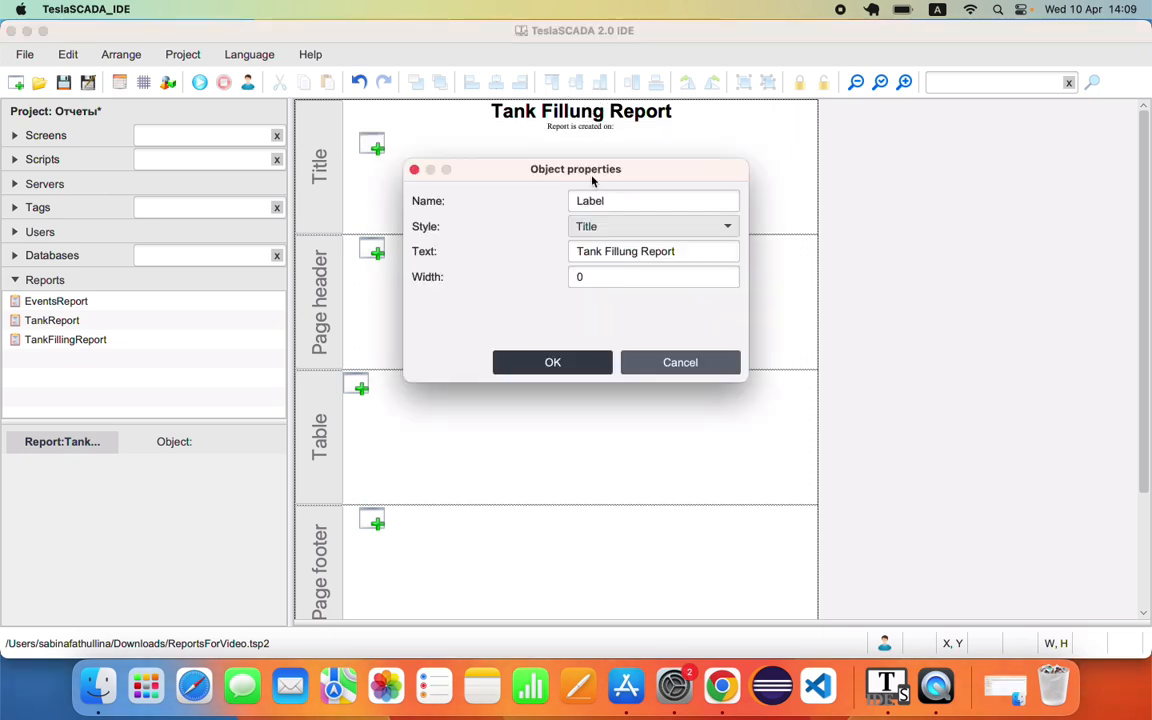
- Correct the title label's text to "Tank Filling Report" and check the report in a preview
double_click(609, 251)
text(Filling)
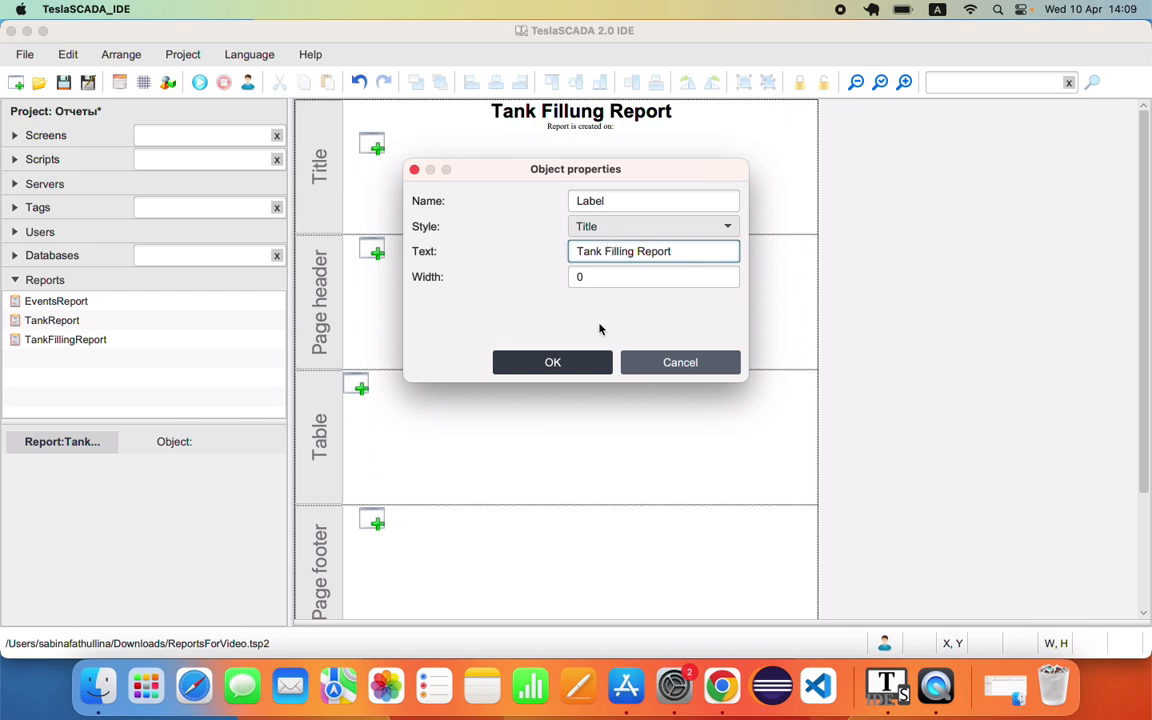
click(594, 362)
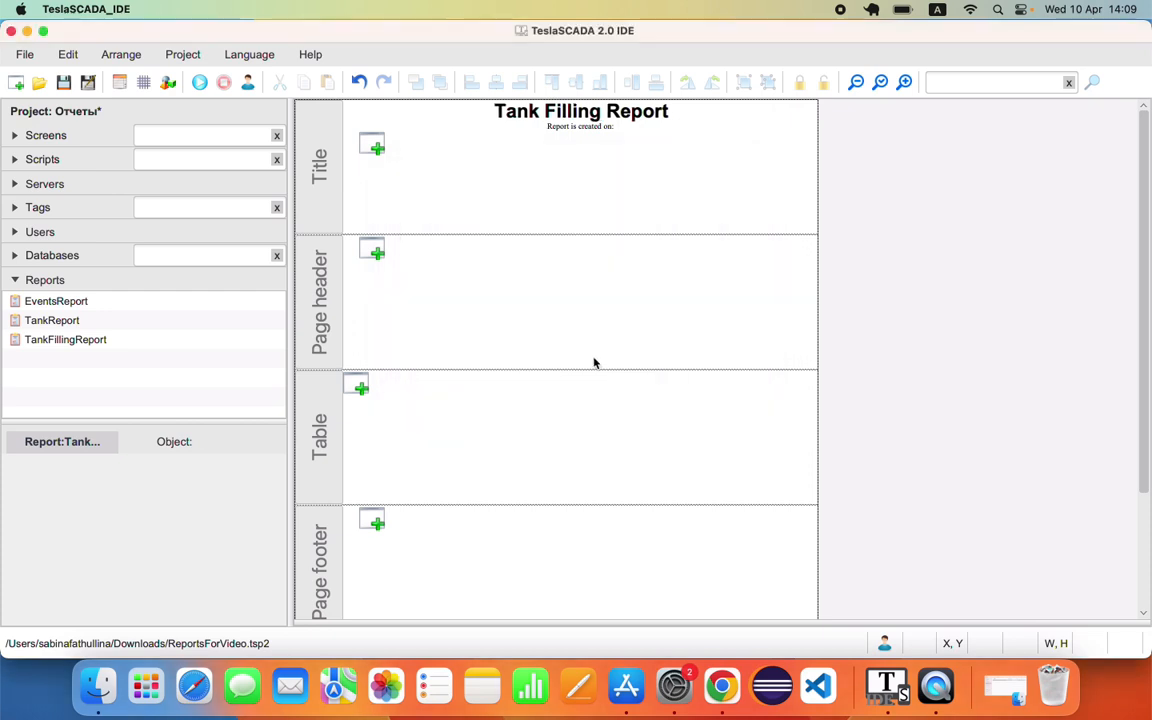
click(200, 83)
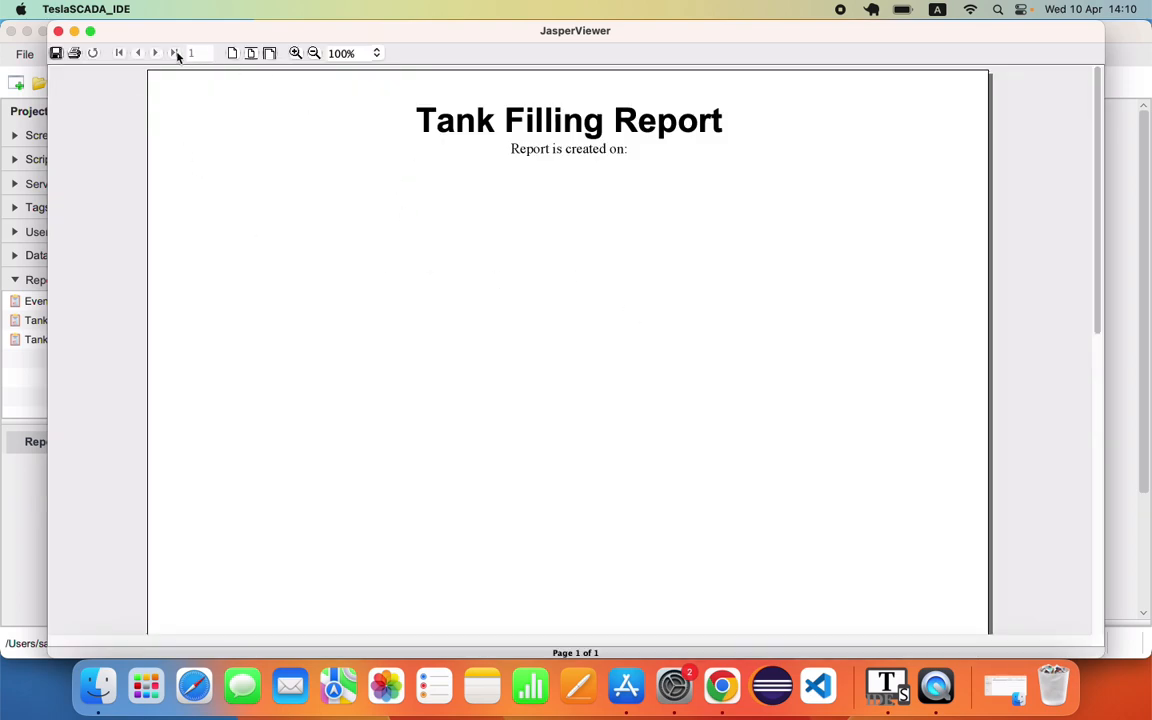
click(58, 31)
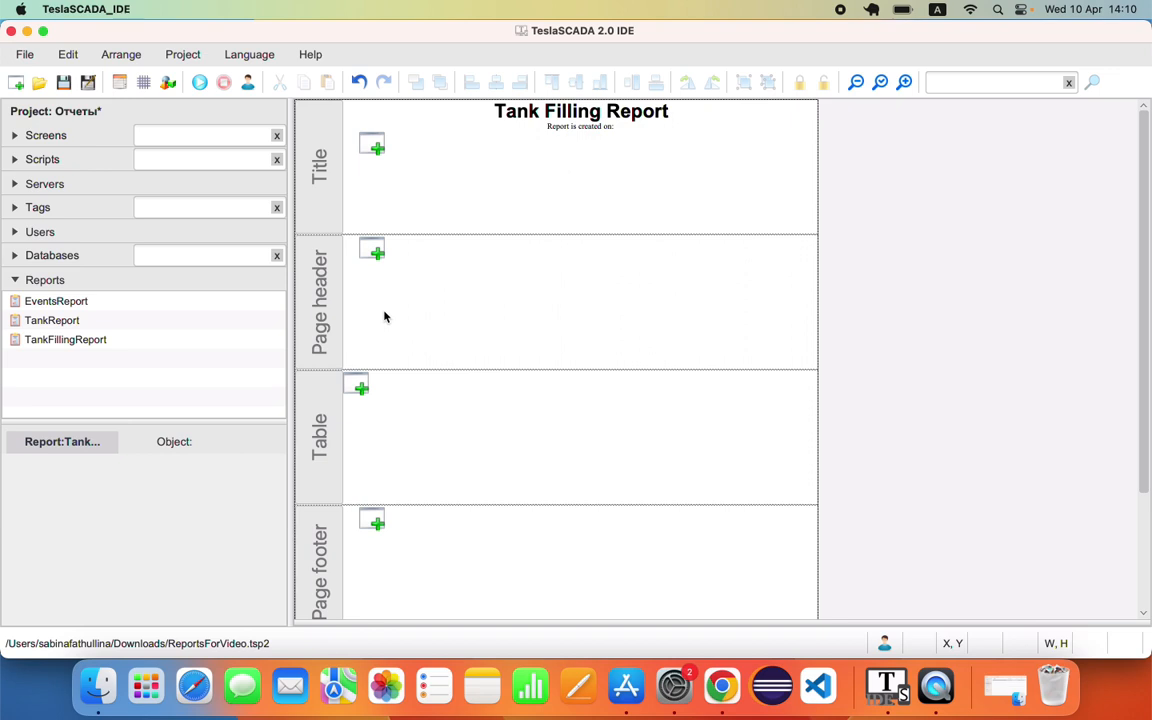
- Add a Two DateTime values object to the Page header section, with style ColumnTitle and the tags begin and end
click(374, 251)
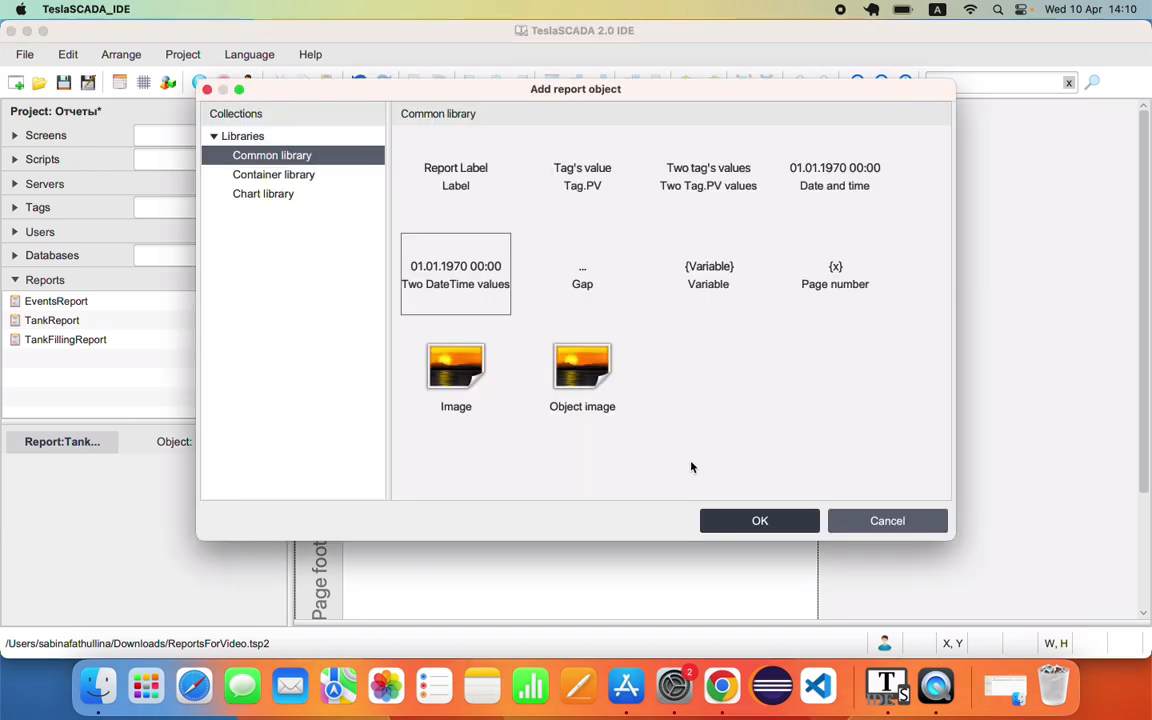
click(751, 522)
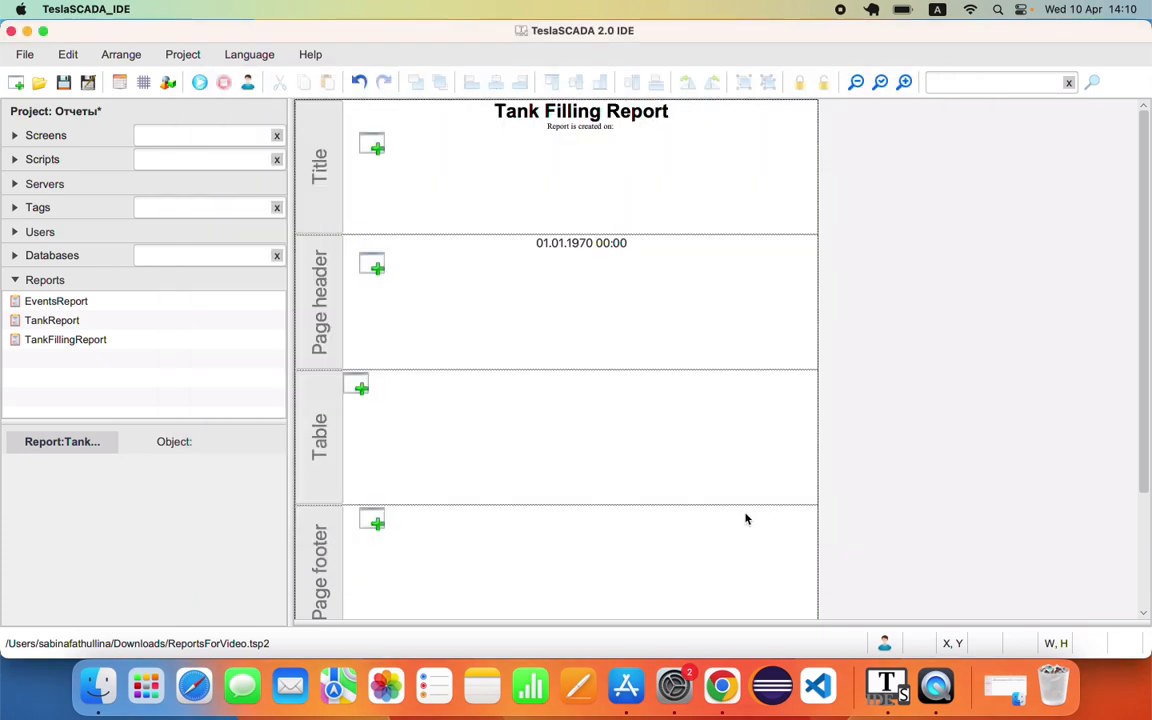
double_click(586, 244)
click(731, 189)
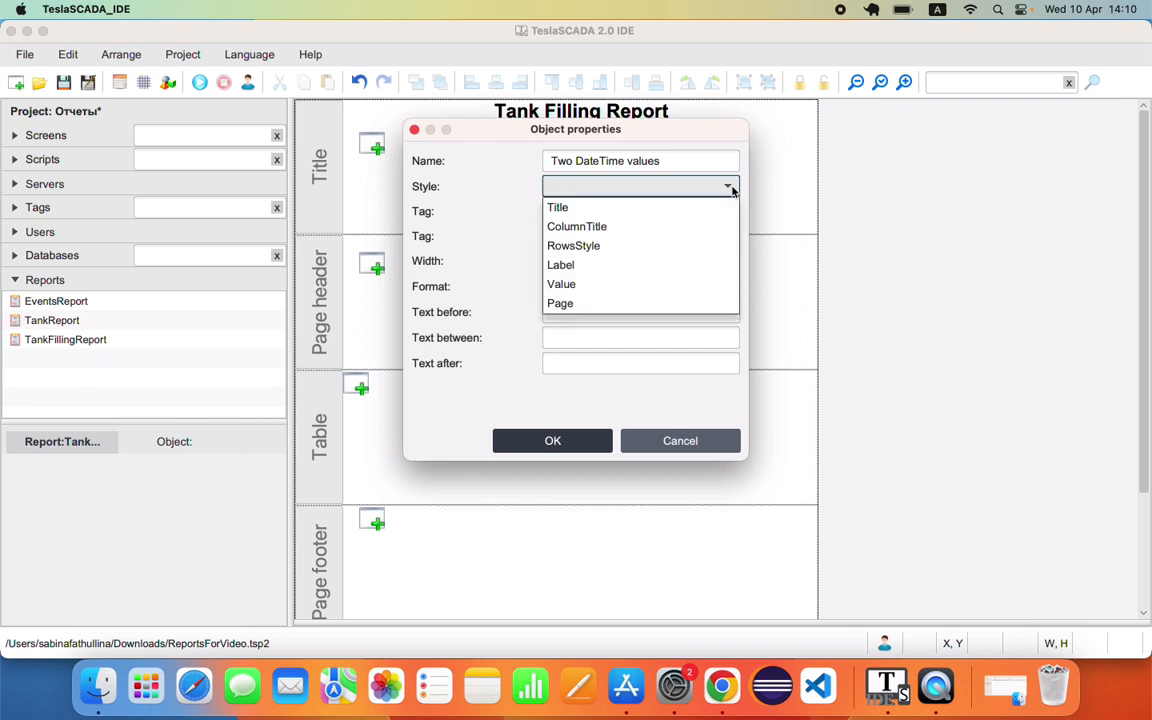
click(597, 226)
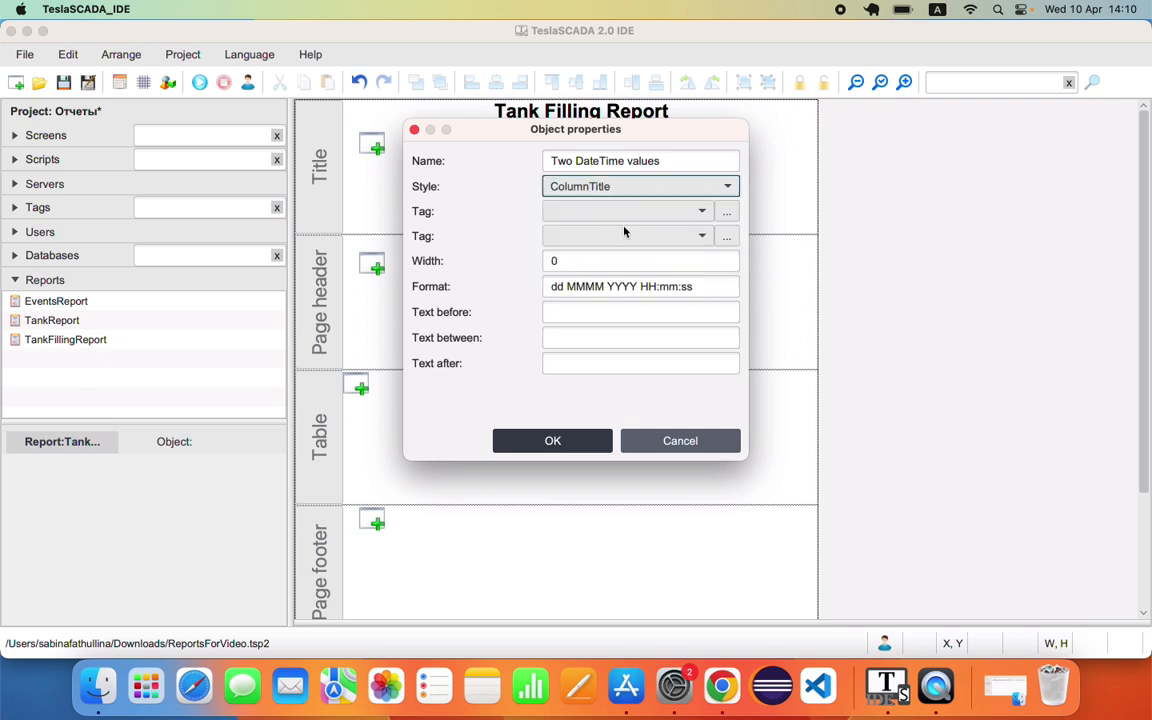
click(705, 214)
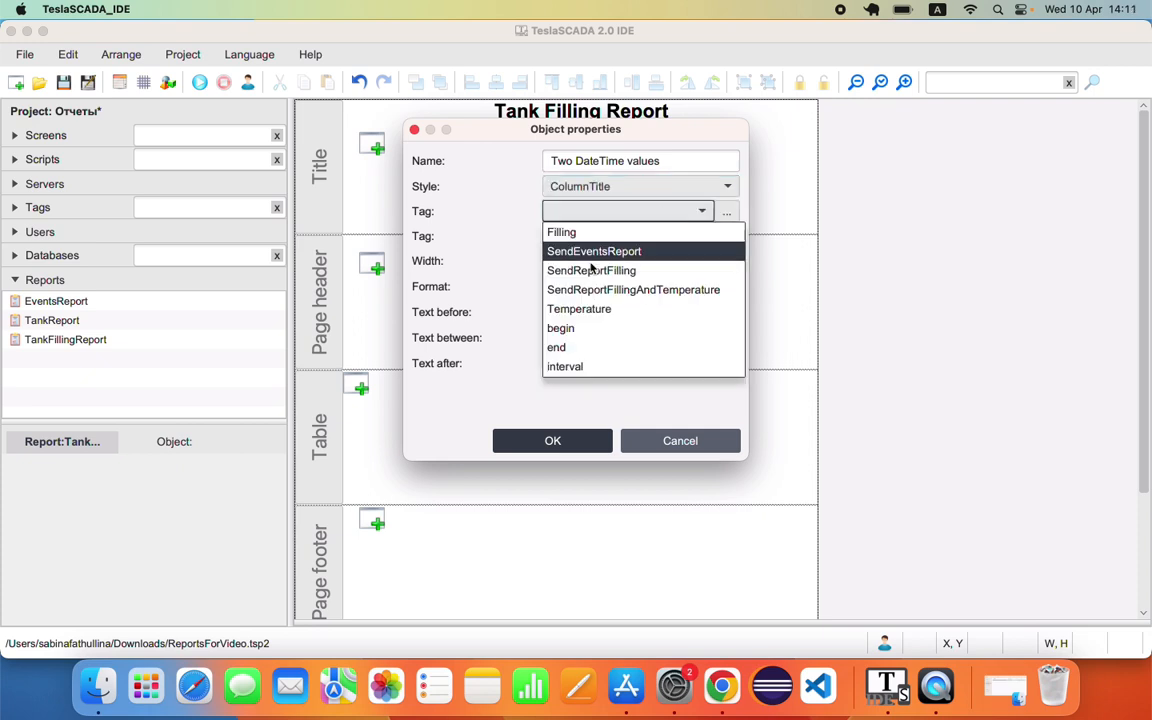
click(578, 330)
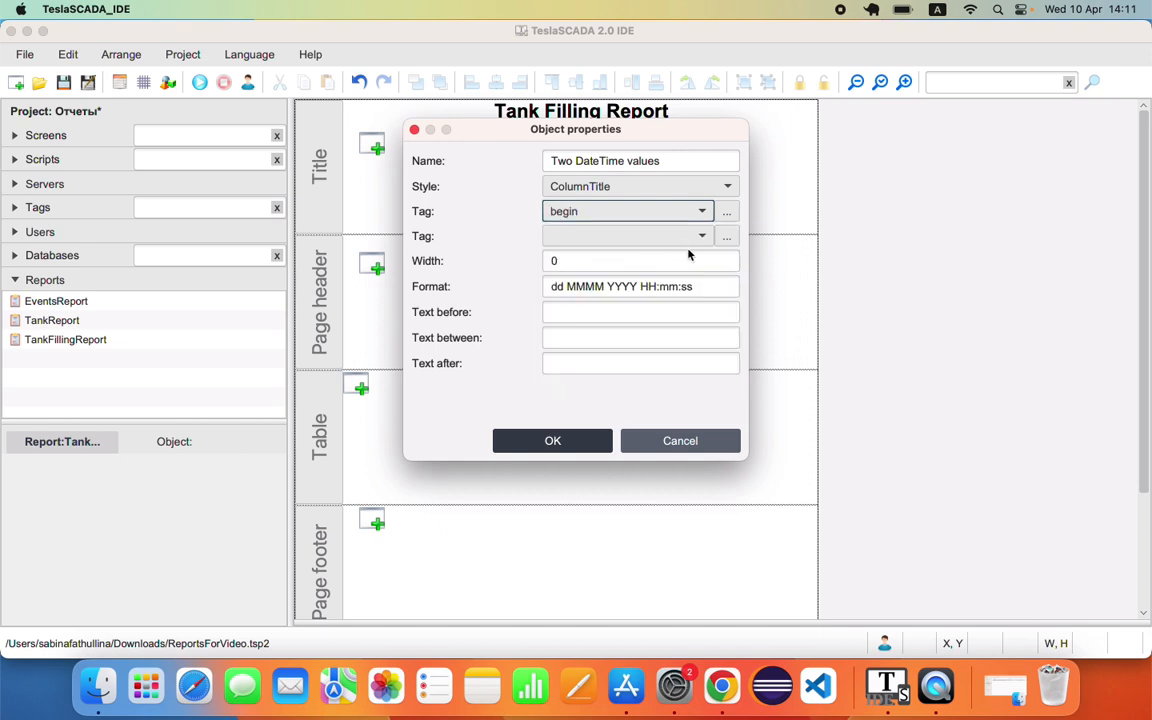
click(701, 237)
click(583, 372)
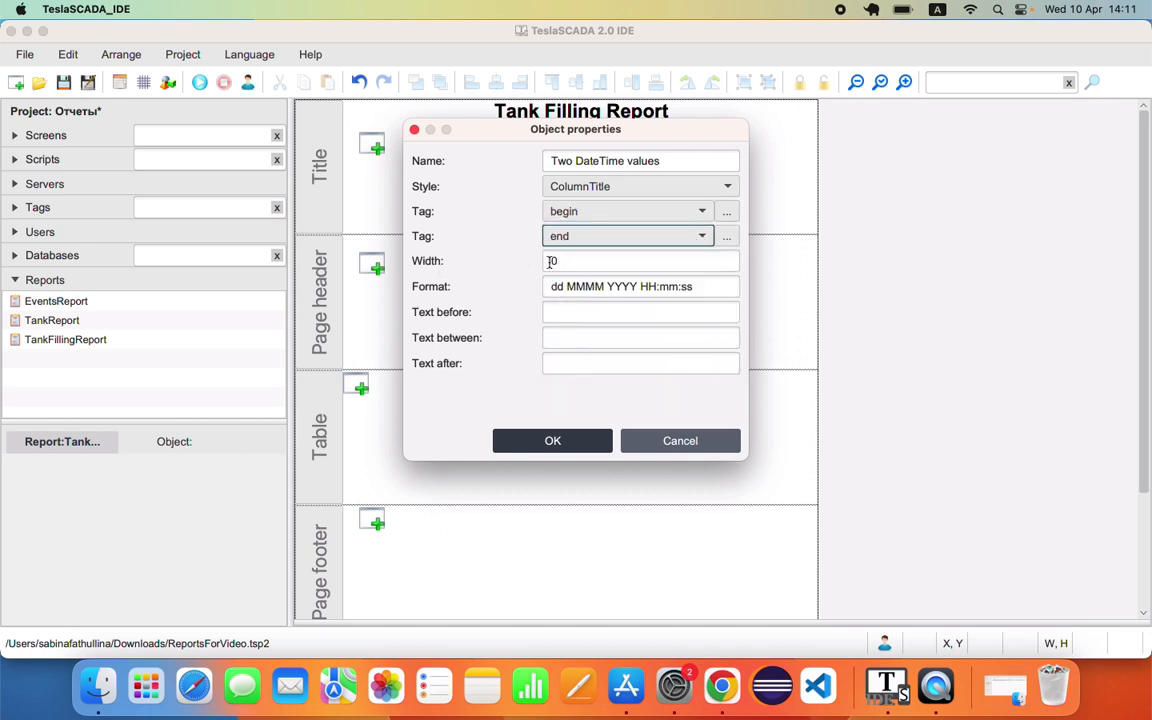
- Set the date-time object's preceding text to "Reporting period from:" and its text between the values to " to:"
click(590, 313)
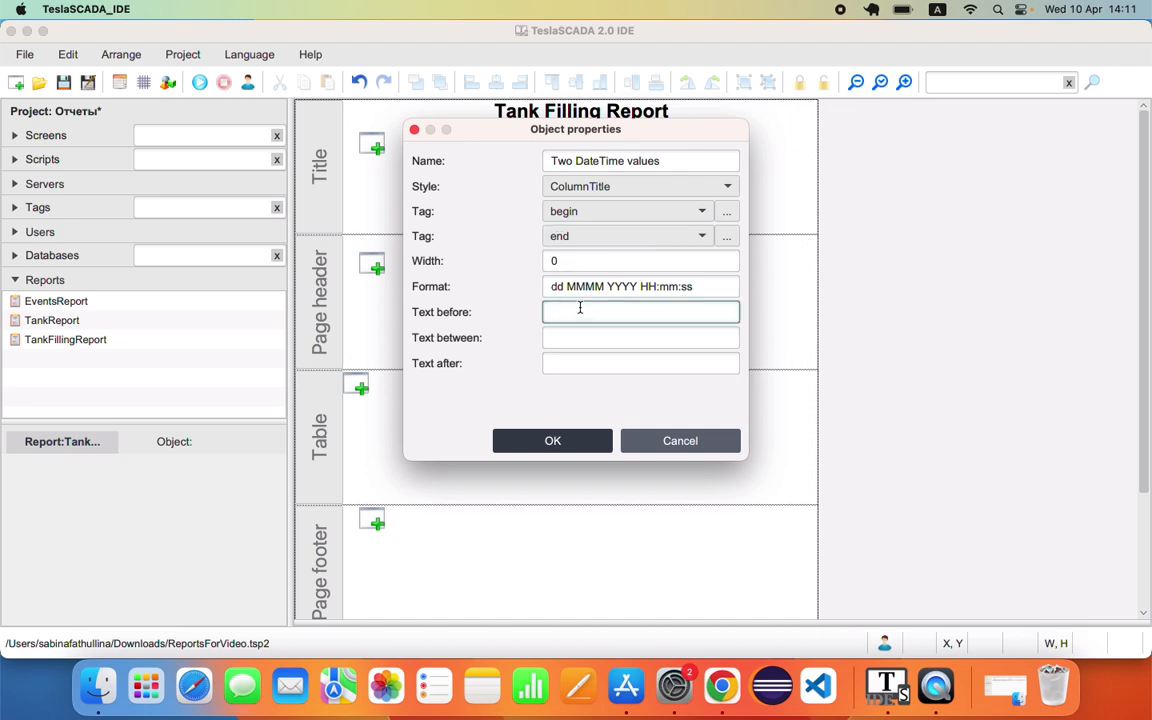
text(Reporting period from:)
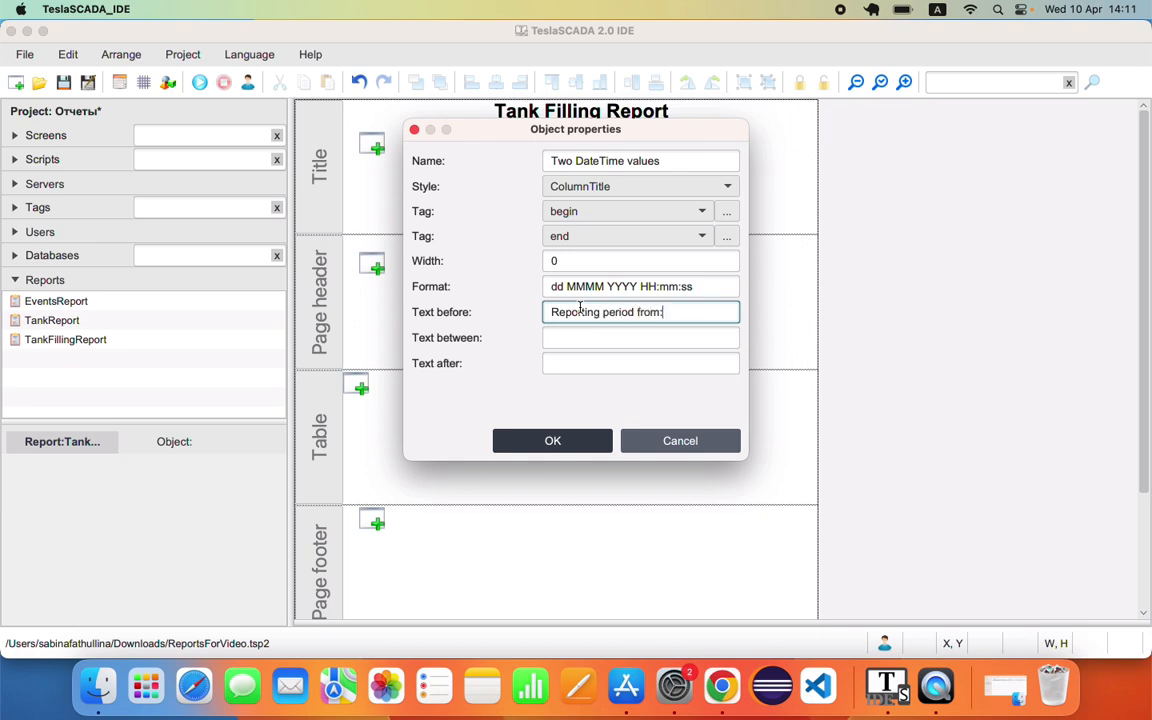
click(581, 335)
text(to:)
click(594, 444)
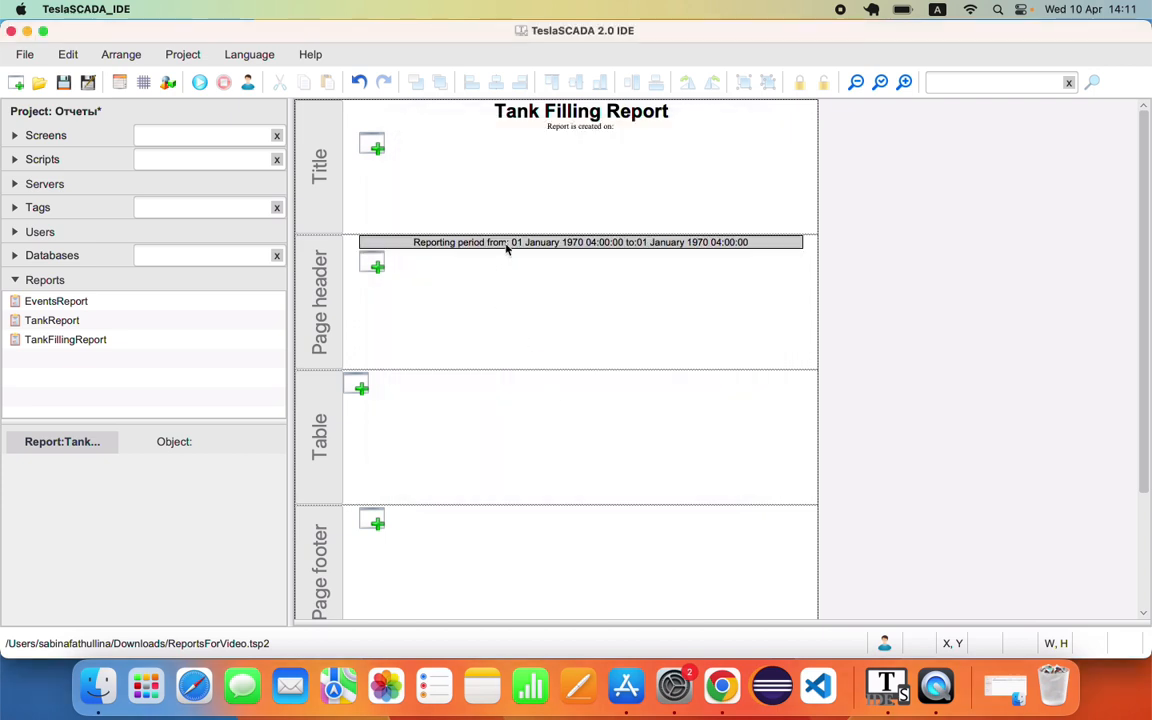
- Add a style named Period to TankFillingReport, based on the Page style, with foreground color #4d001a and font size 12
click(142, 340)
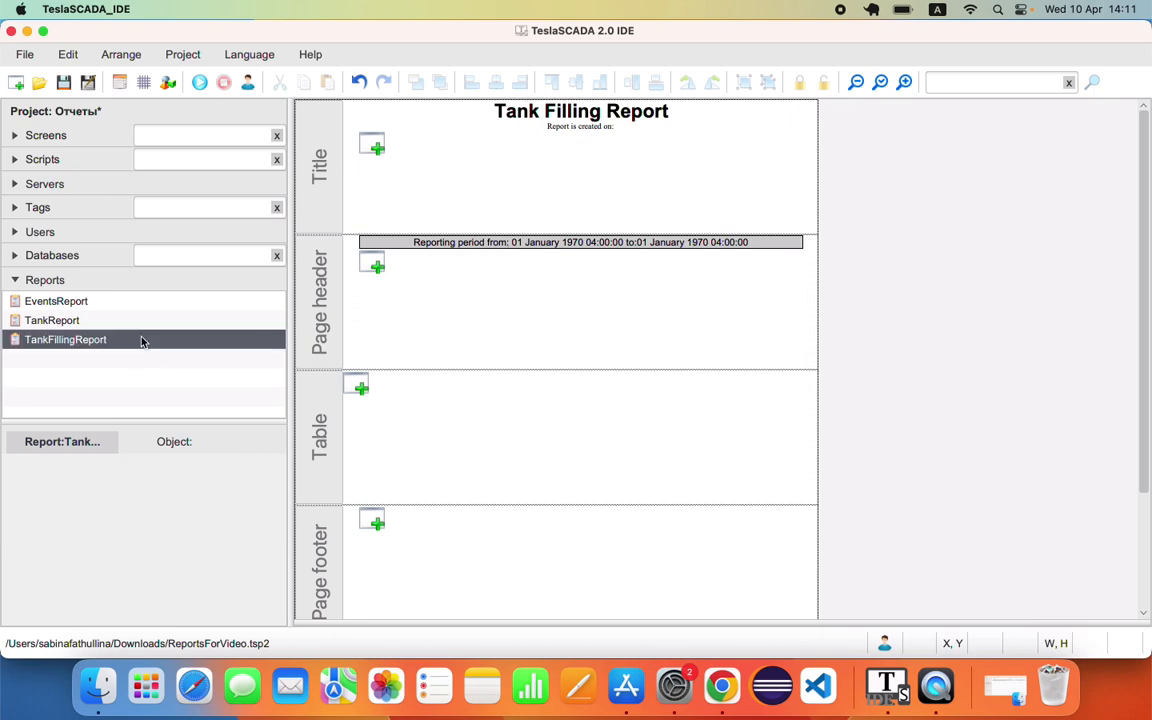
double_click(142, 340)
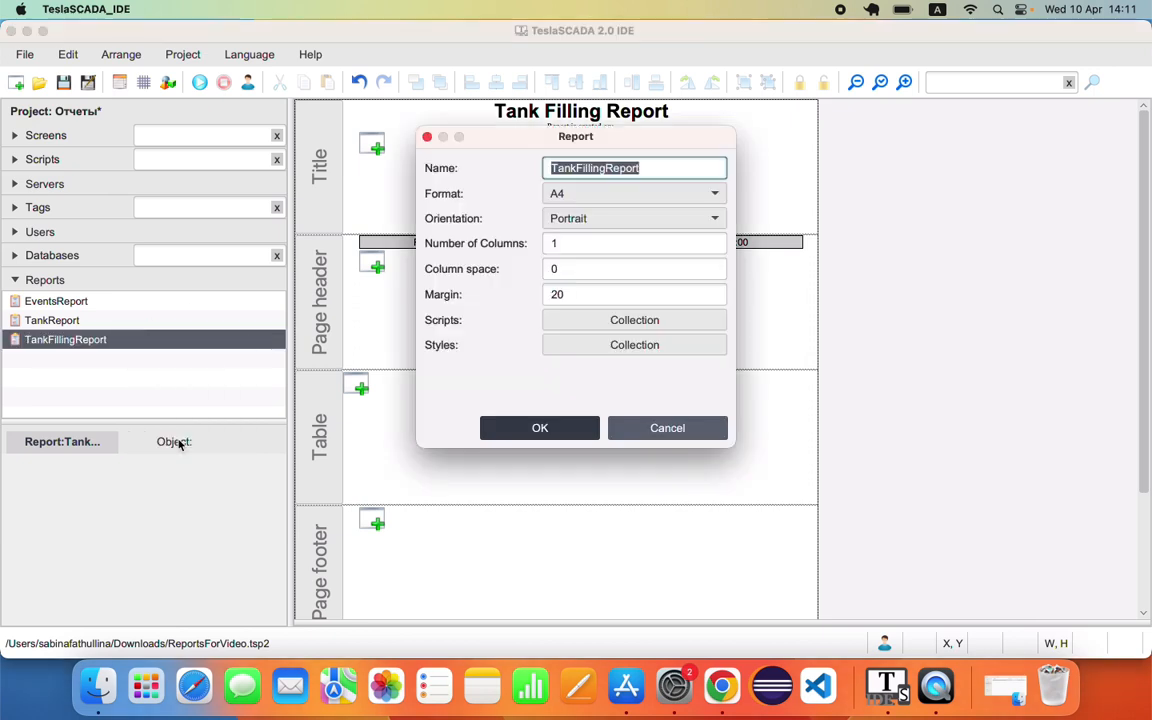
click(572, 342)
click(409, 241)
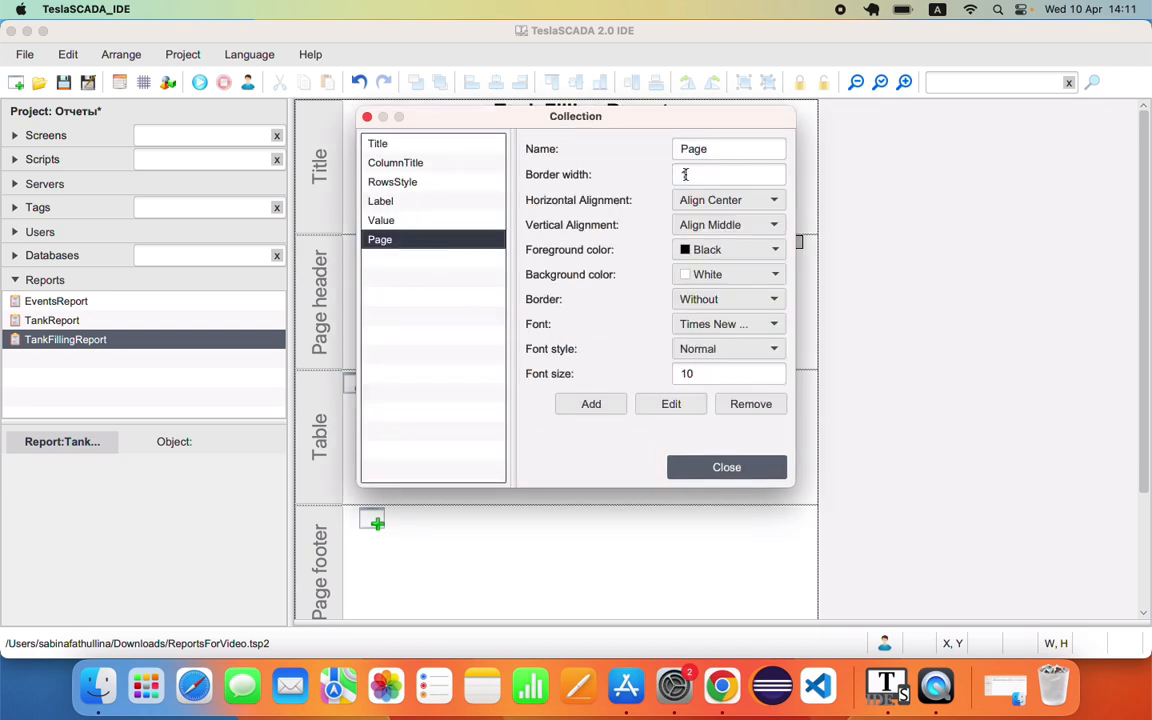
drag(728, 151, 610, 150)
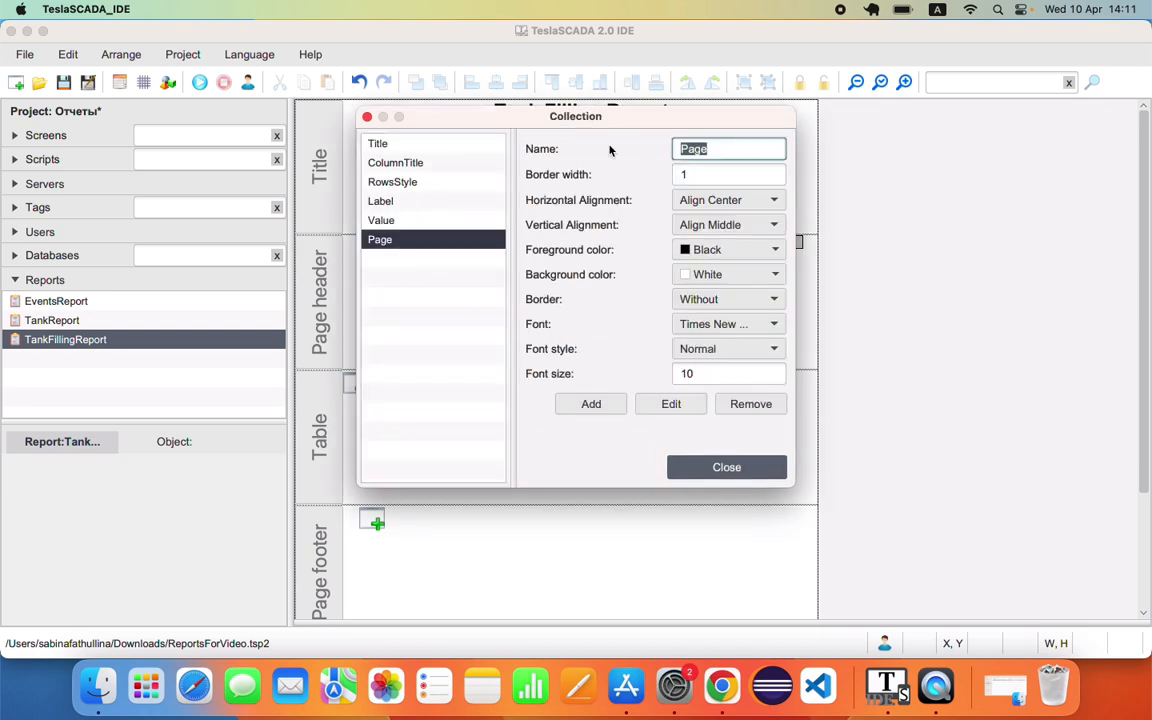
text(Period)
click(772, 250)
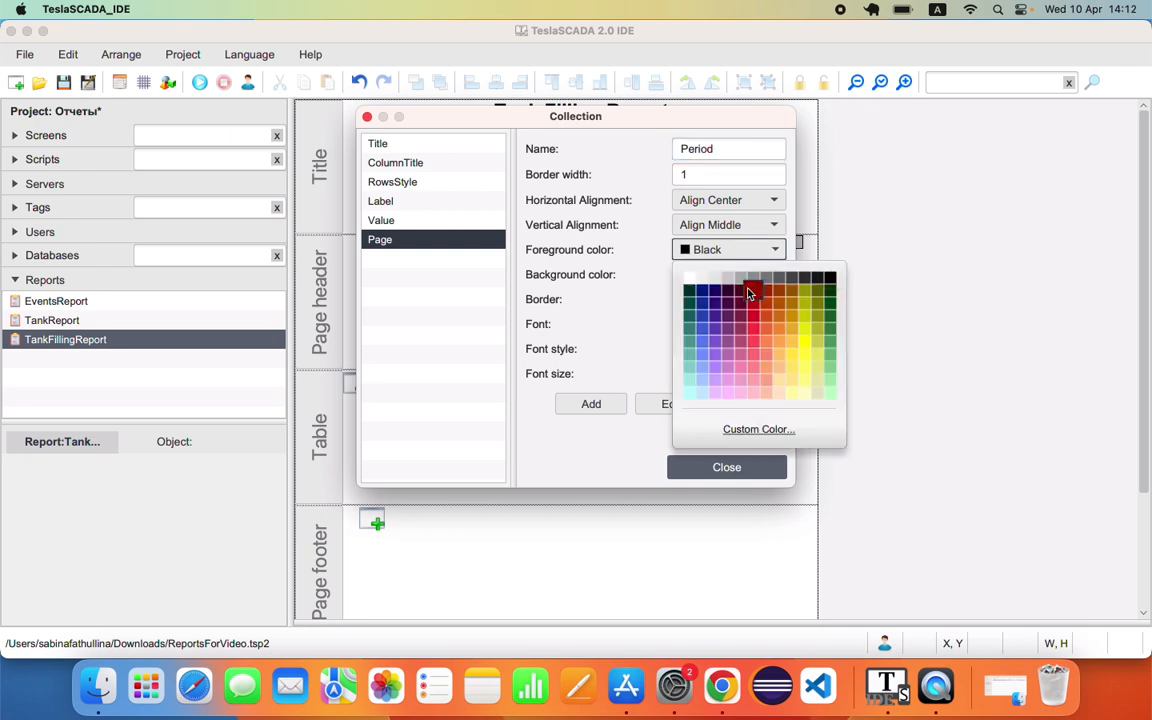
click(750, 291)
double_click(688, 373)
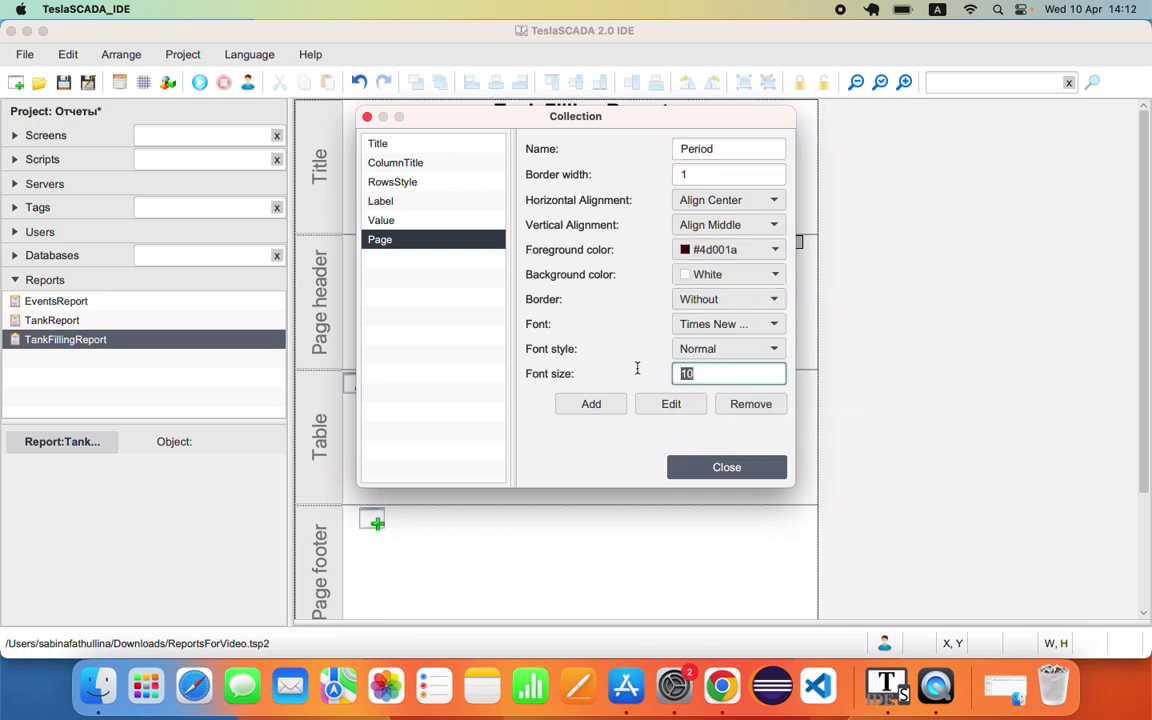
text(12)
click(606, 404)
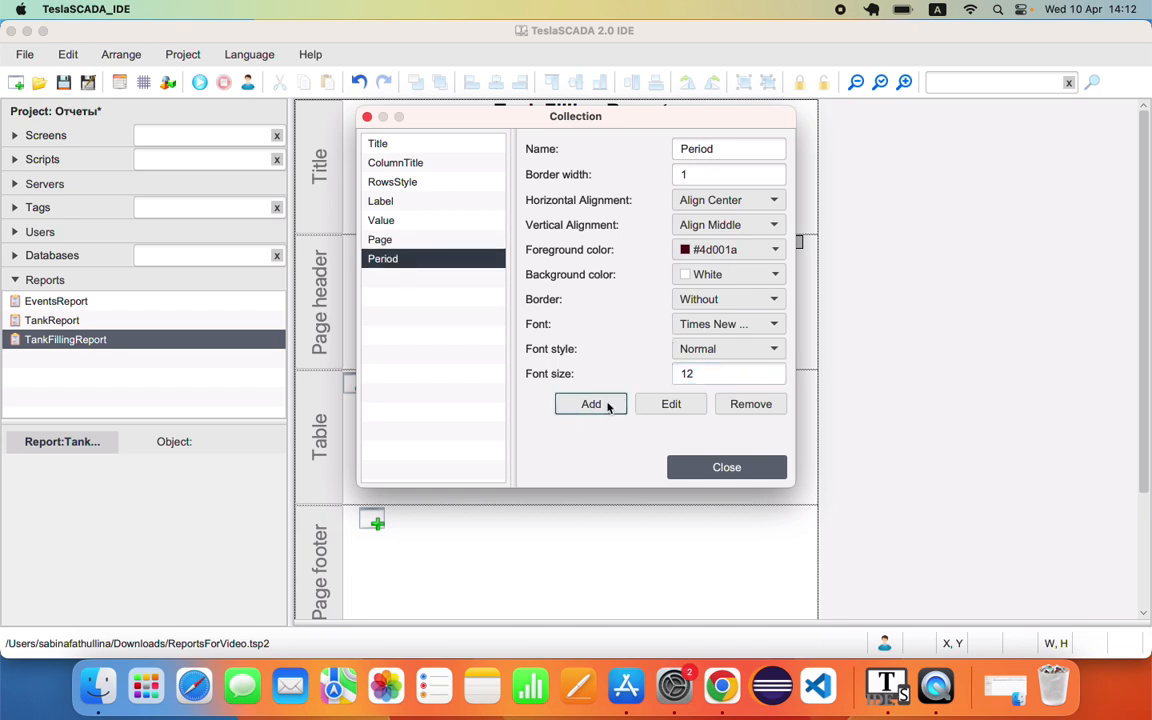
click(698, 468)
click(557, 429)
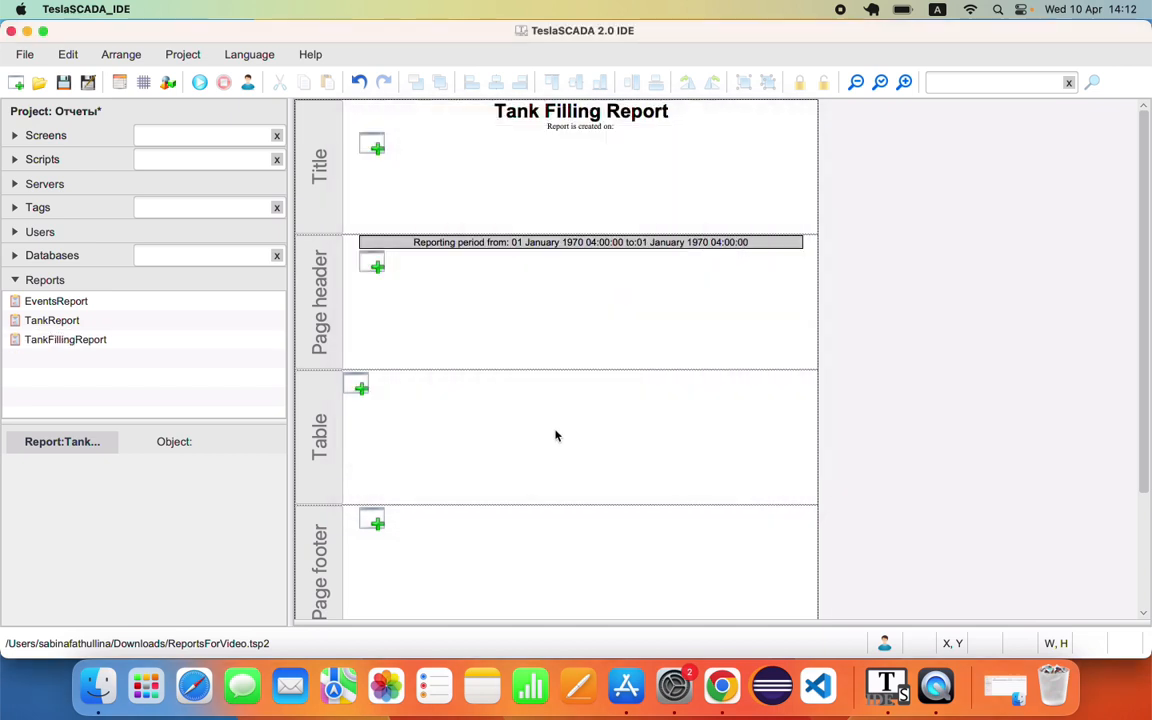
- Change the style of the reporting period object in the Page header to Period
double_click(496, 243)
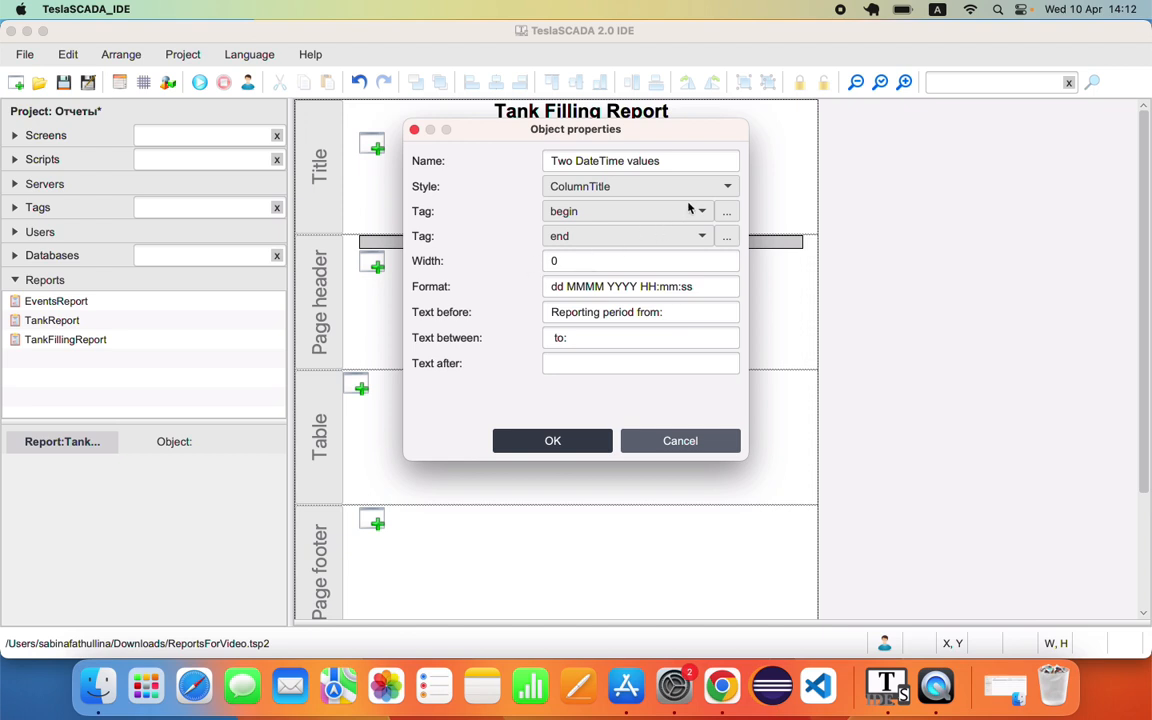
click(728, 187)
click(573, 320)
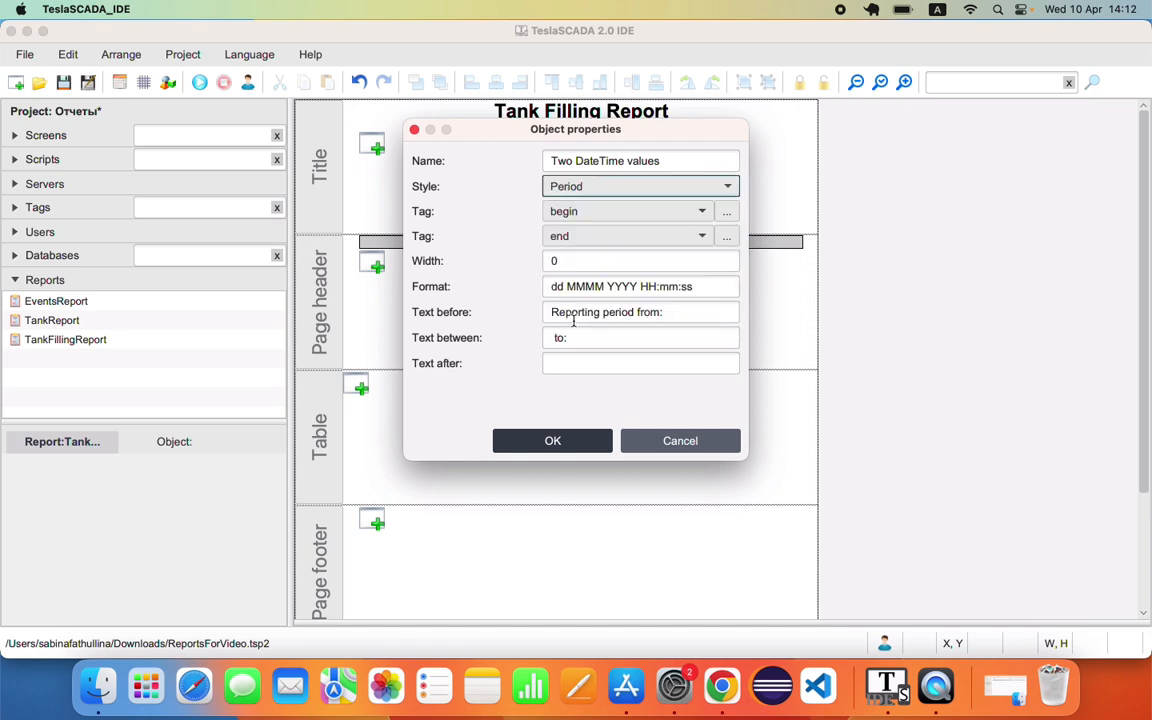
click(571, 442)
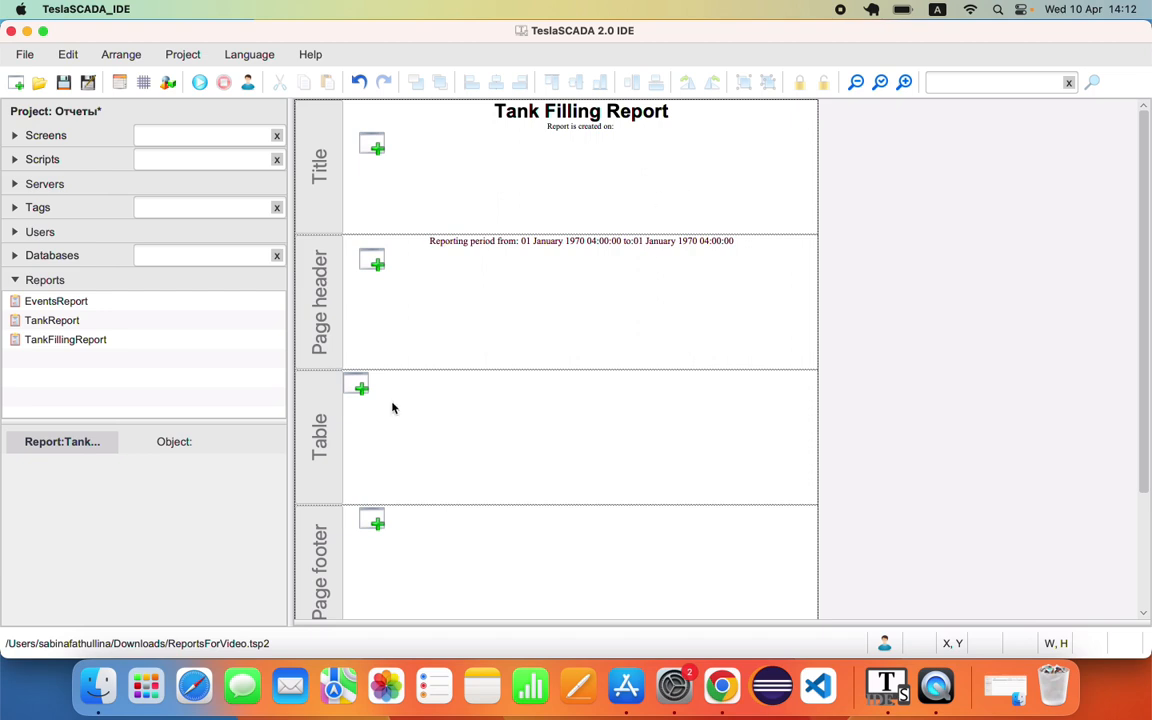
- Add a History database table to the report's Table section
click(356, 388)
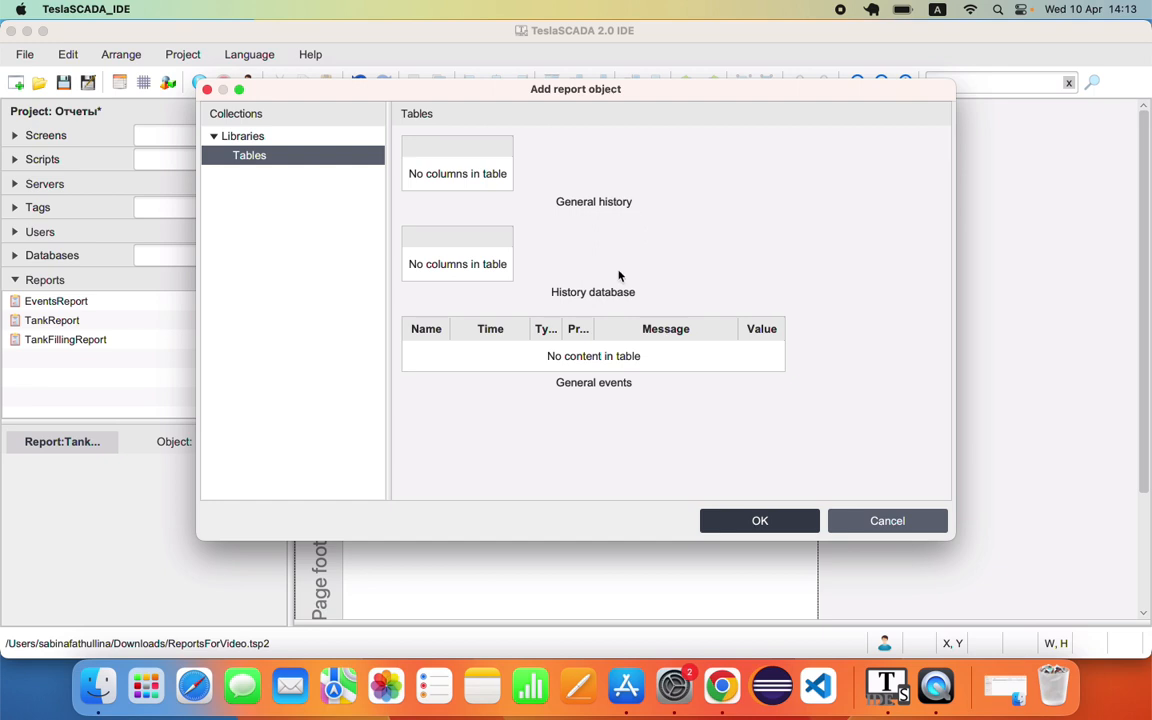
click(471, 248)
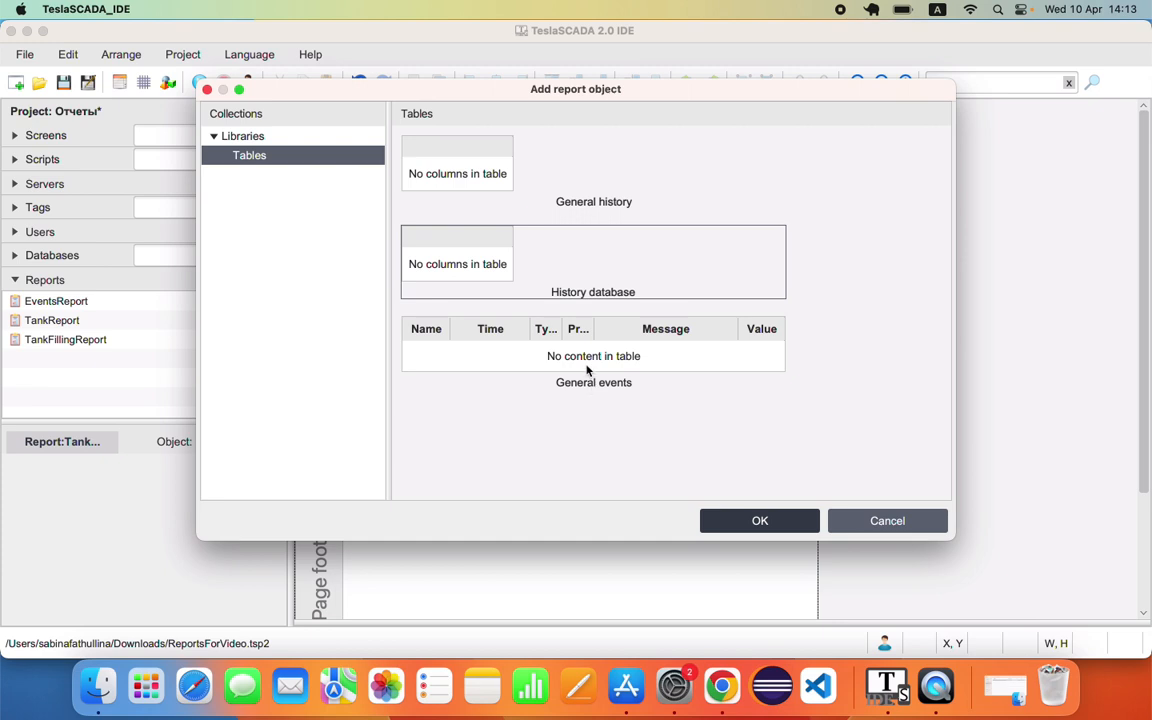
click(746, 514)
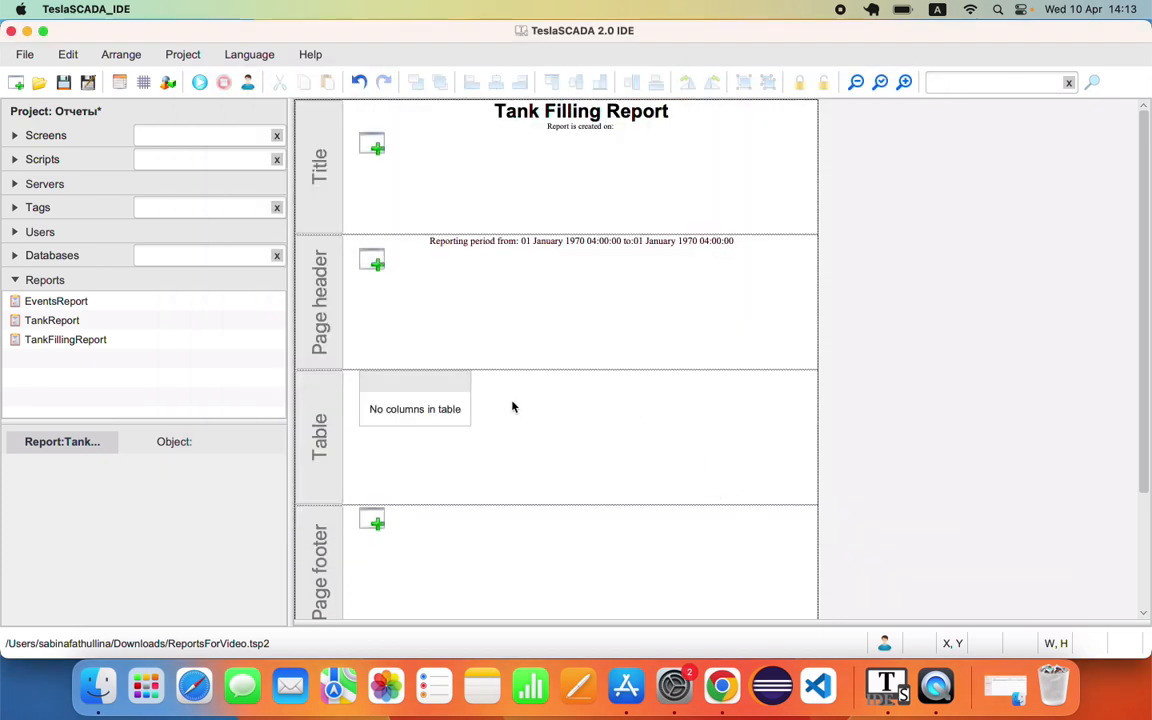
- Link the history table to the HistoryDB0 database and set its column title style to ColumnTitle
double_click(427, 393)
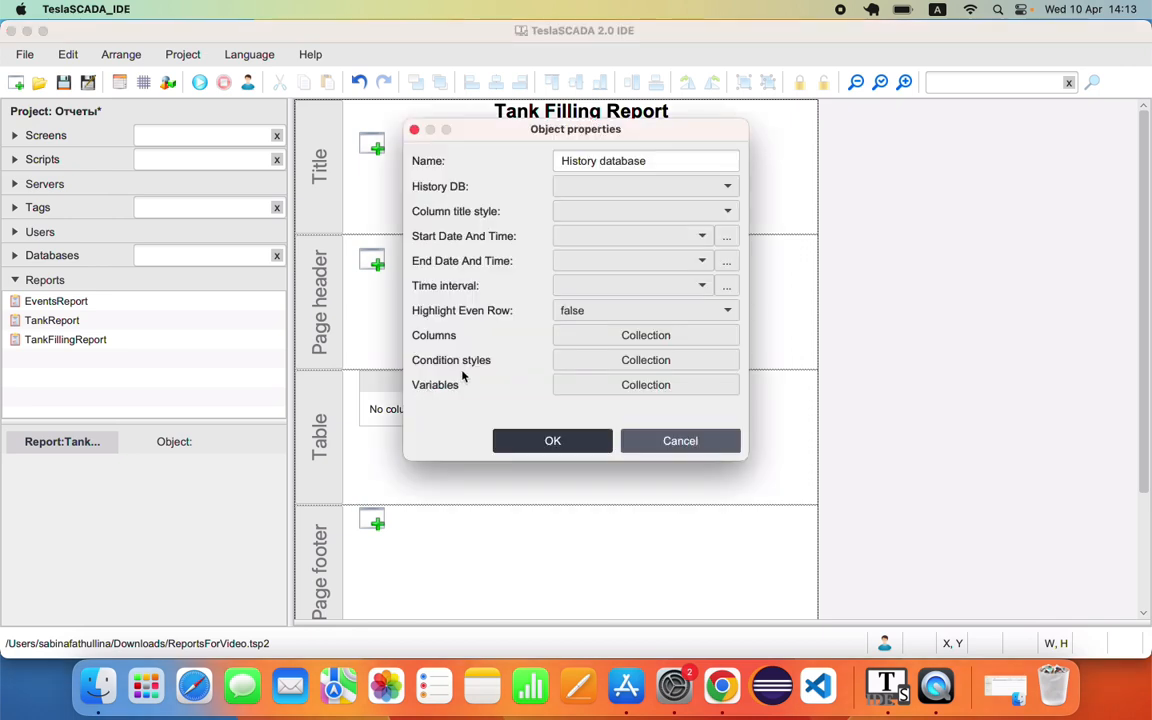
click(616, 192)
click(601, 212)
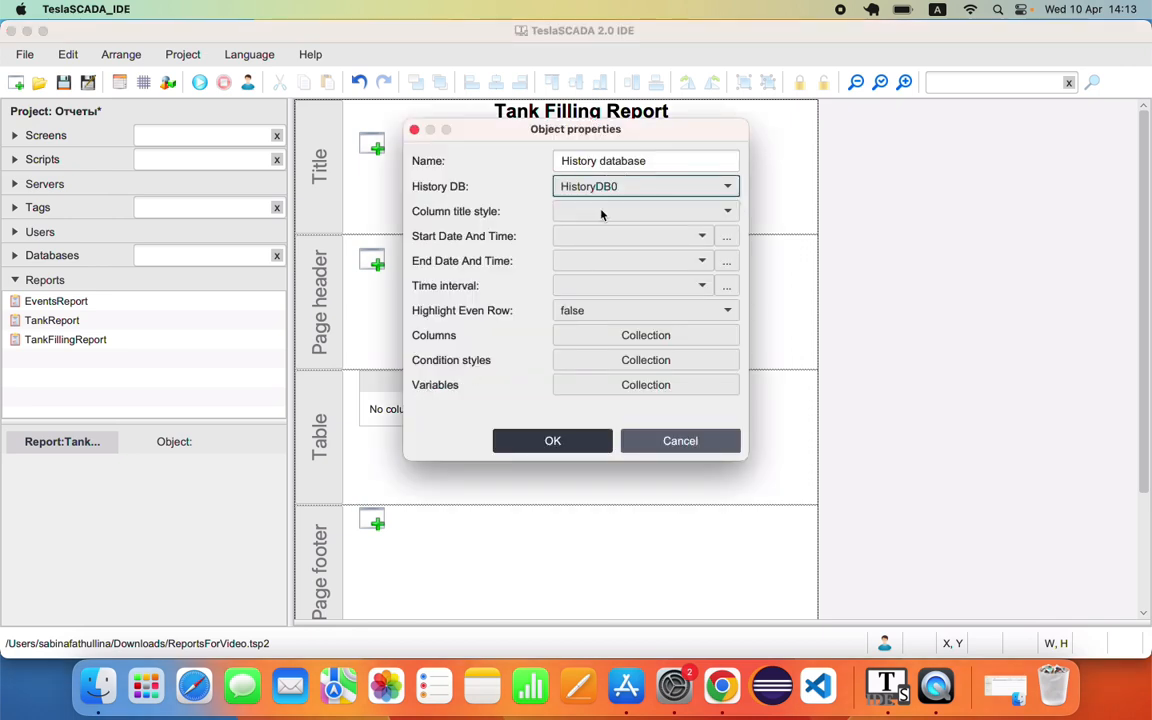
click(601, 212)
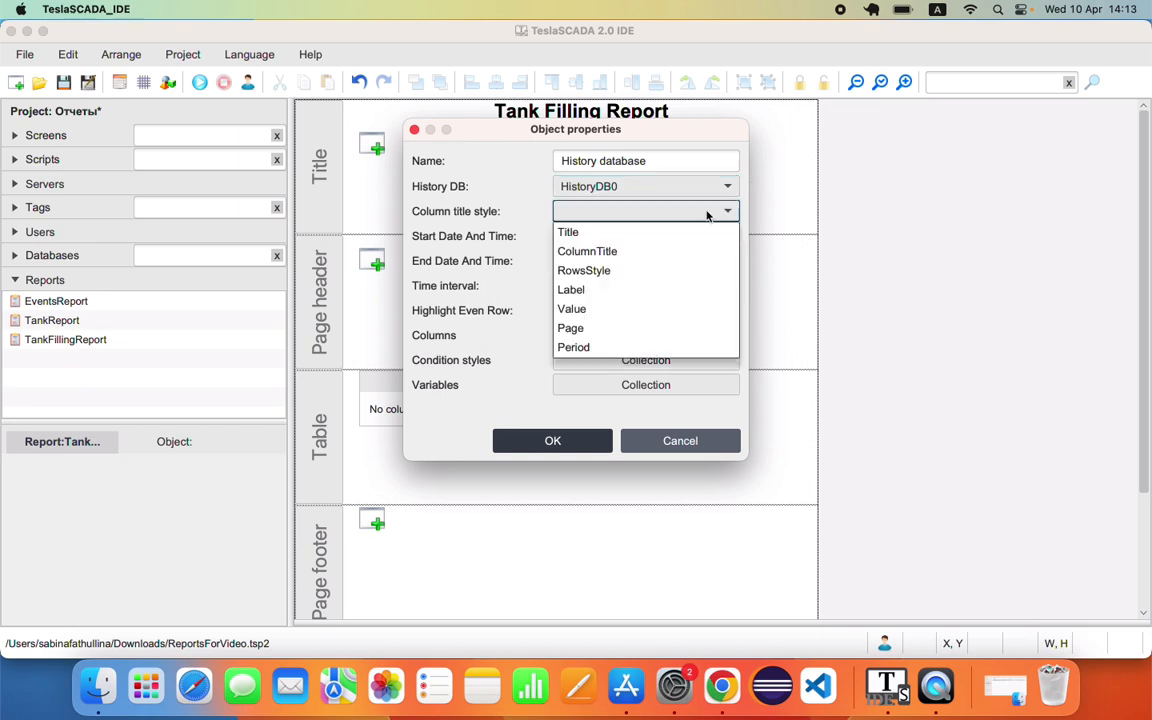
click(616, 253)
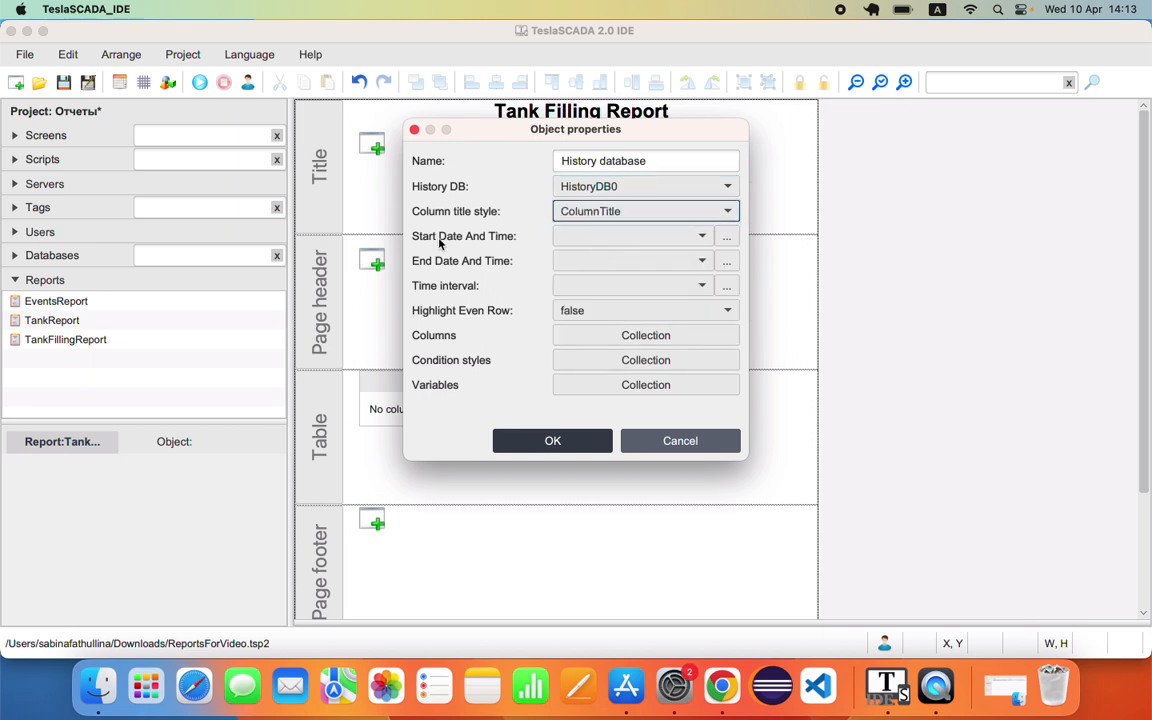
- Assign the begin tag as the history table's start date and time and the end tag as its end date and time
click(702, 236)
scroll(591, 314, down, 5)
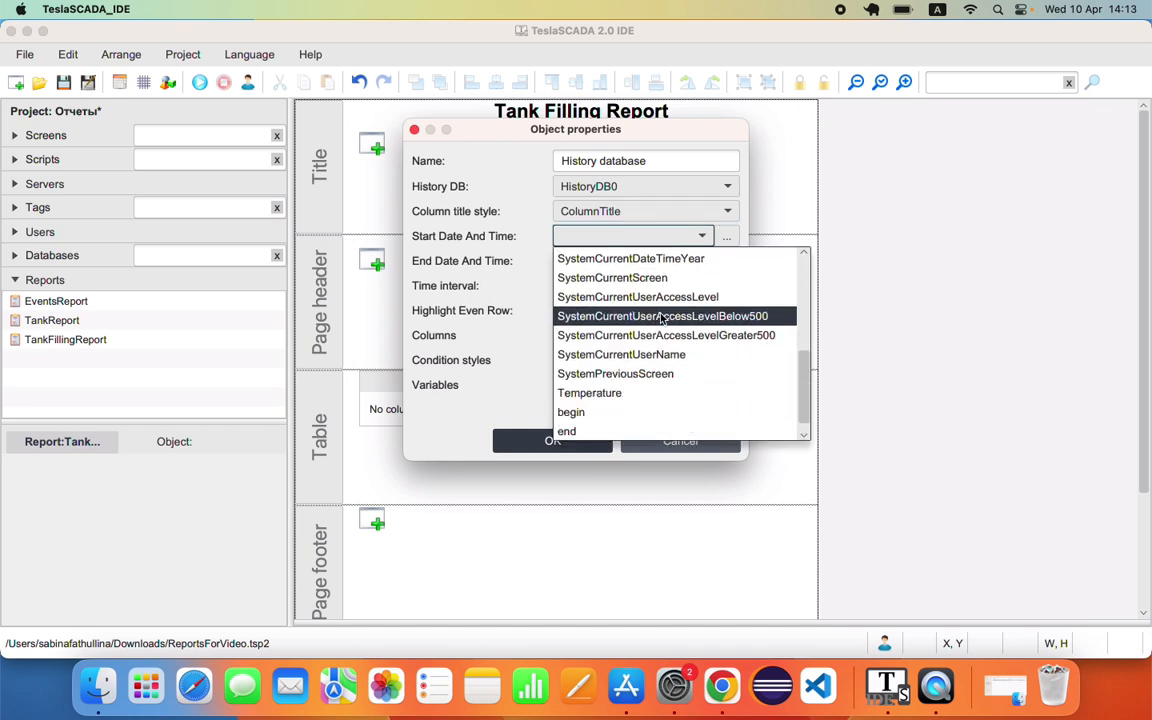
click(575, 412)
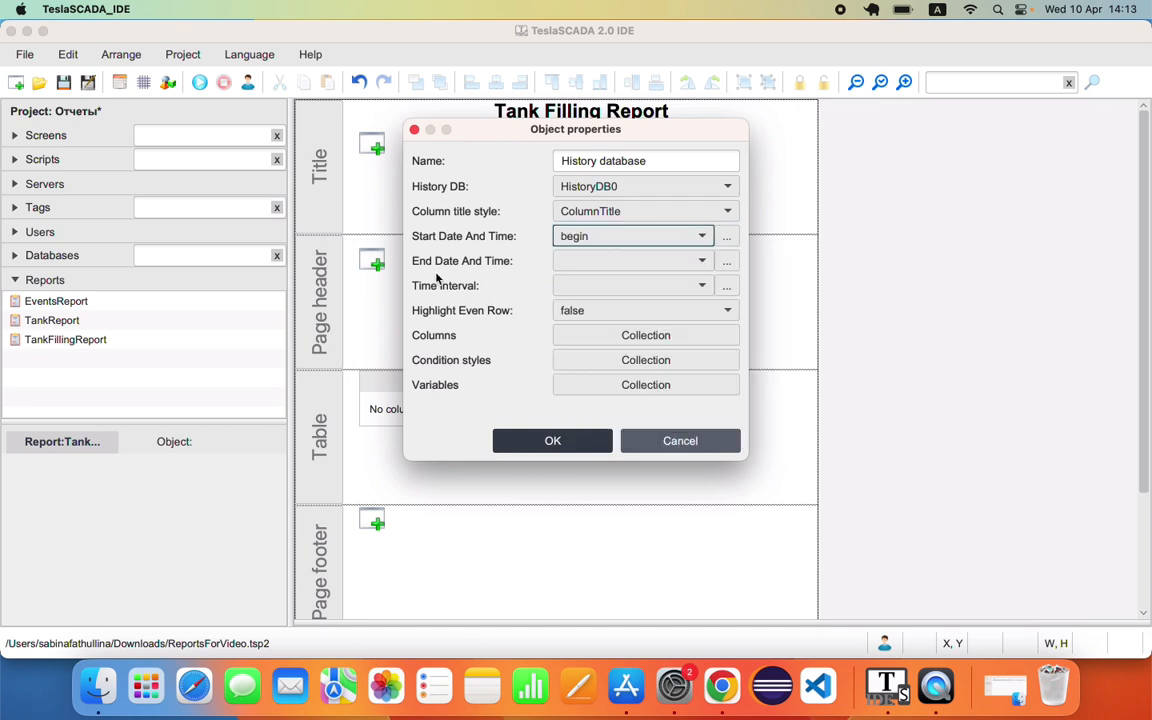
click(702, 260)
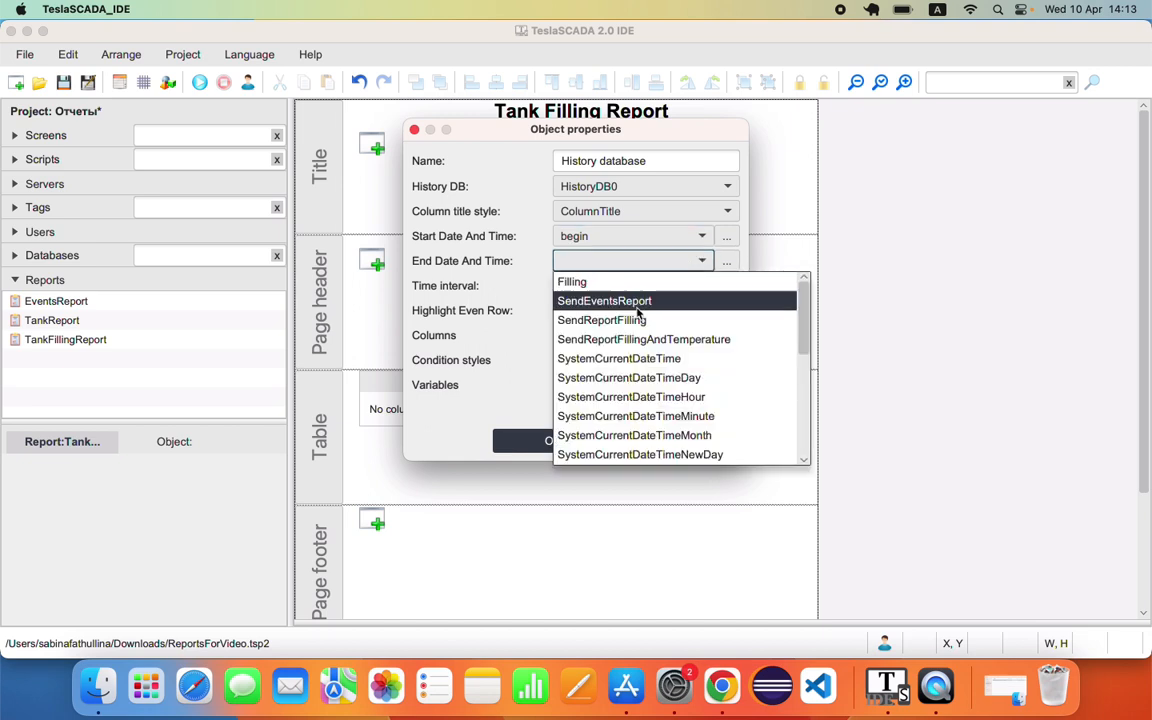
scroll(634, 357, down, 3)
scroll(634, 357, down, 3)
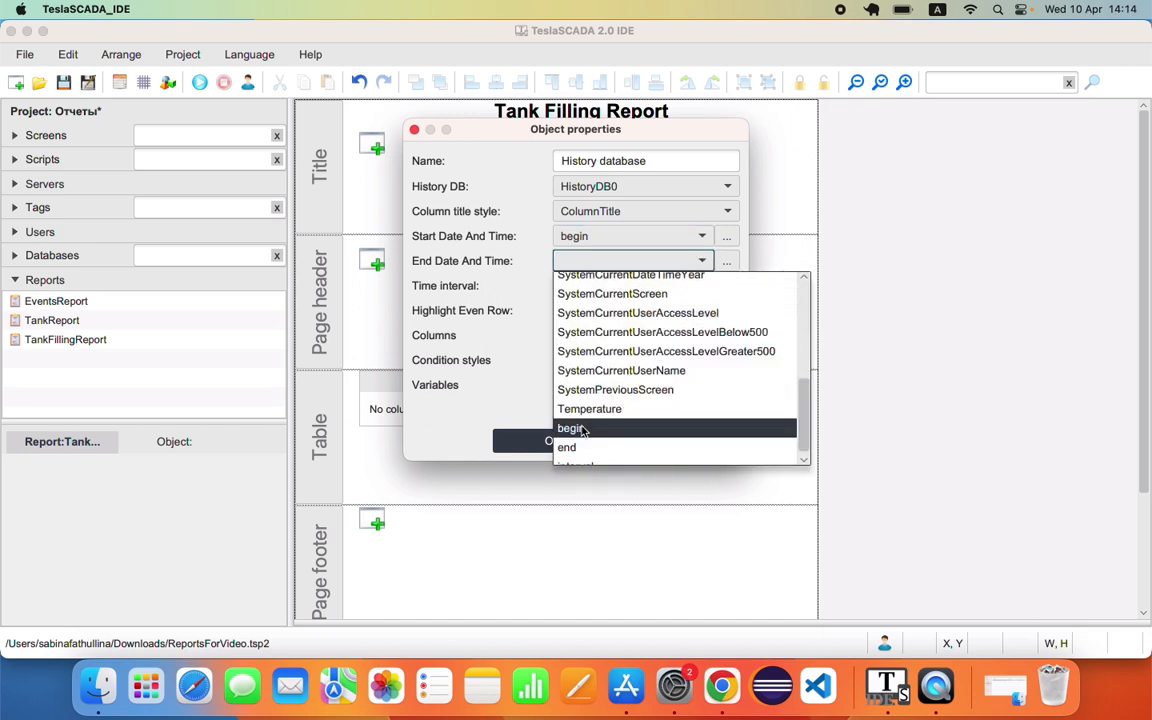
click(582, 447)
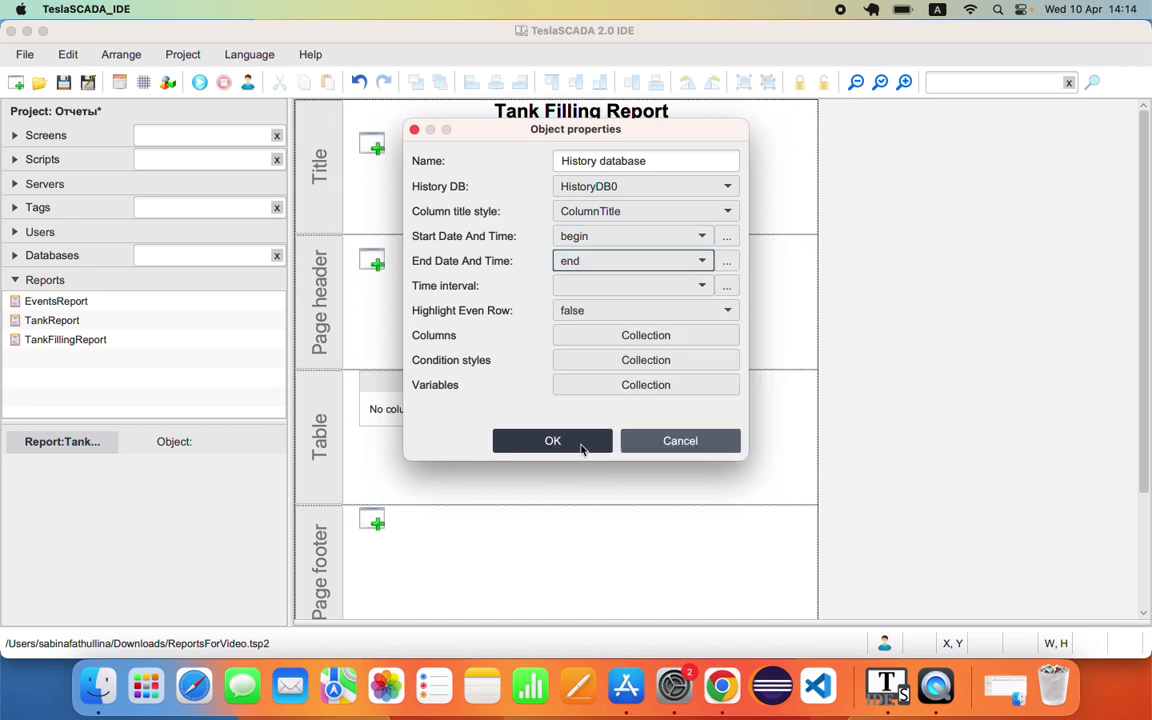
- Assign the interval tag as the history table's time interval
click(625, 285)
scroll(614, 357, down, 5)
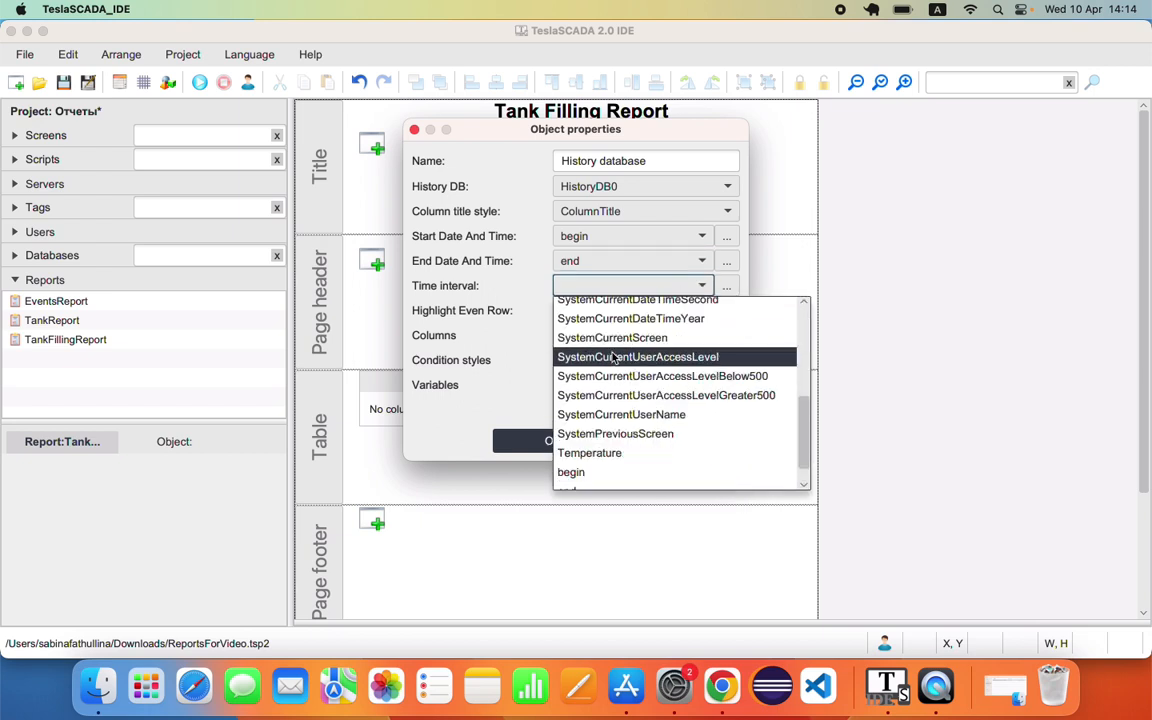
scroll(600, 393, down, 3)
click(577, 480)
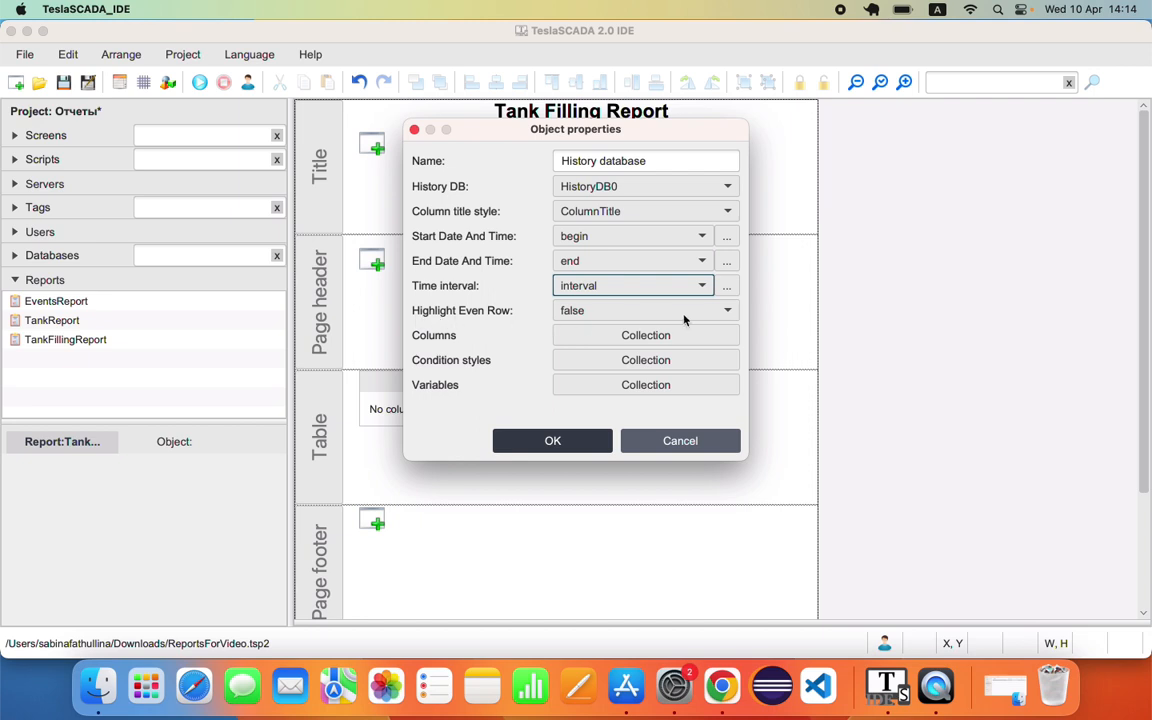
- Enable even-row highlighting for the history table and open its column collection
click(725, 311)
click(603, 351)
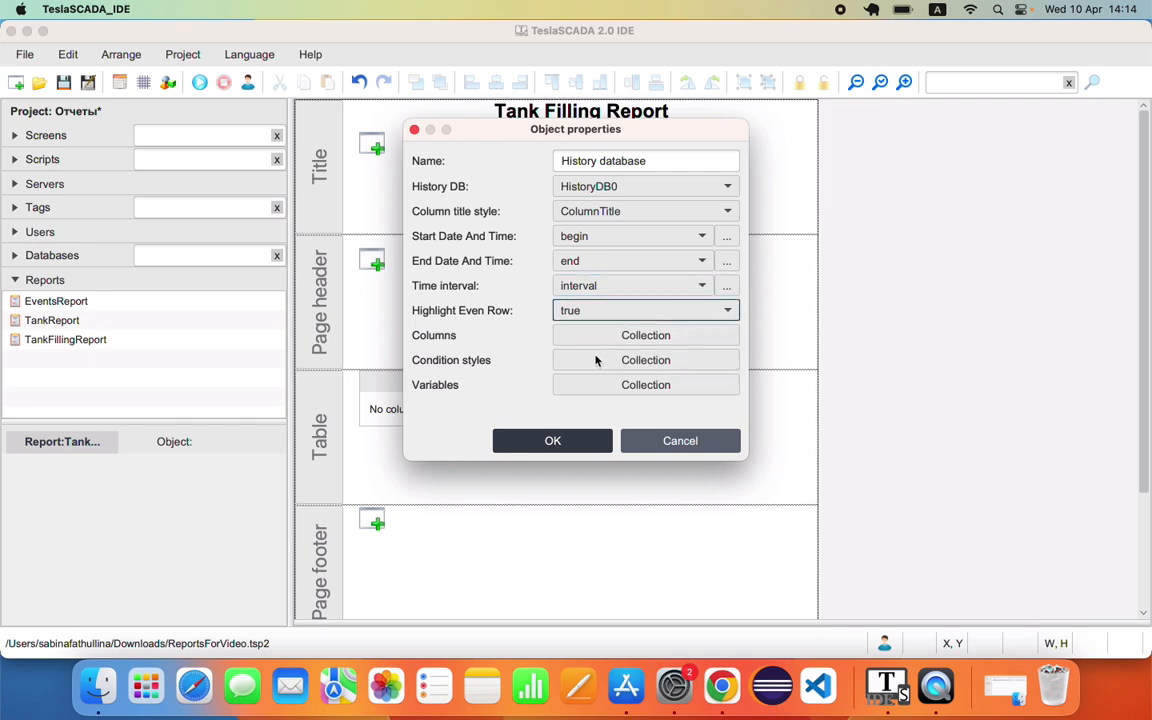
click(590, 336)
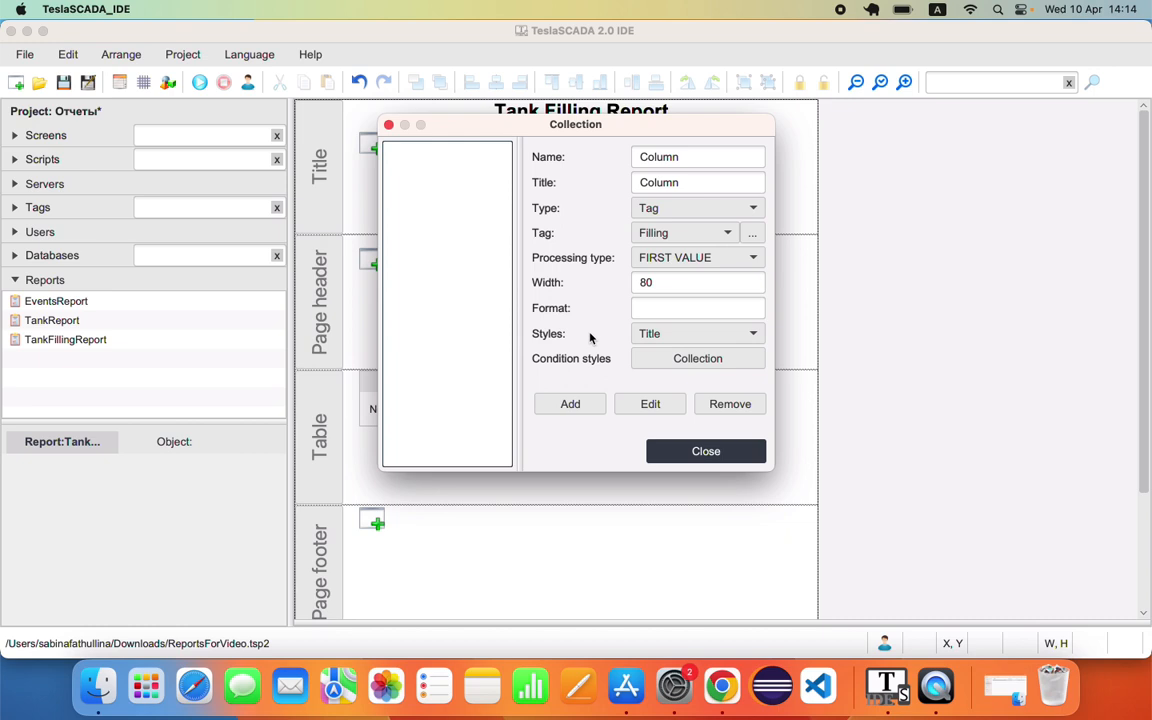
- Define a table column of type Row number, named Row number and titled No
click(752, 210)
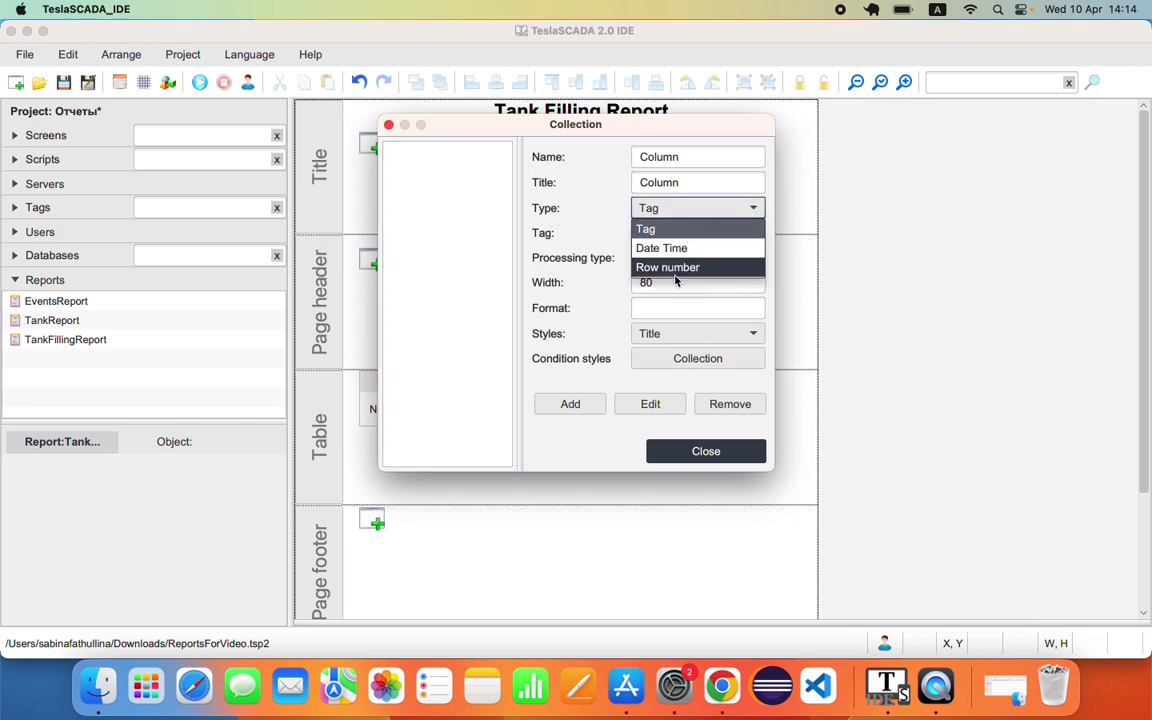
click(675, 273)
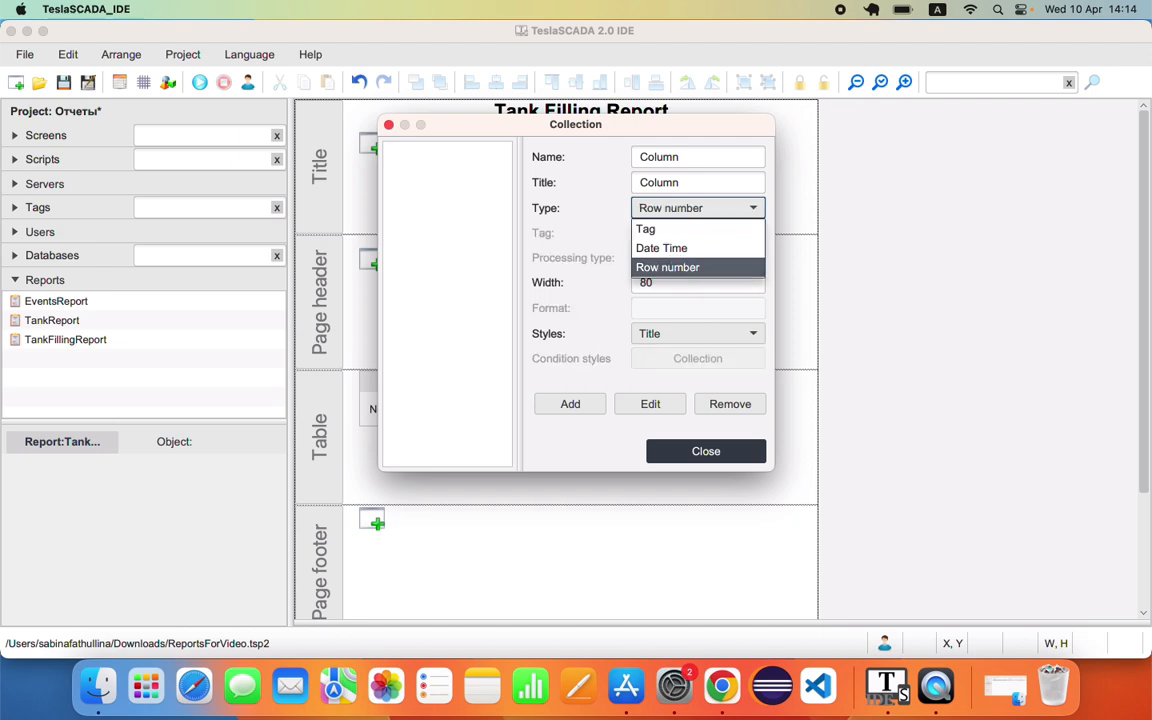
drag(691, 158, 596, 155)
text(Row number)
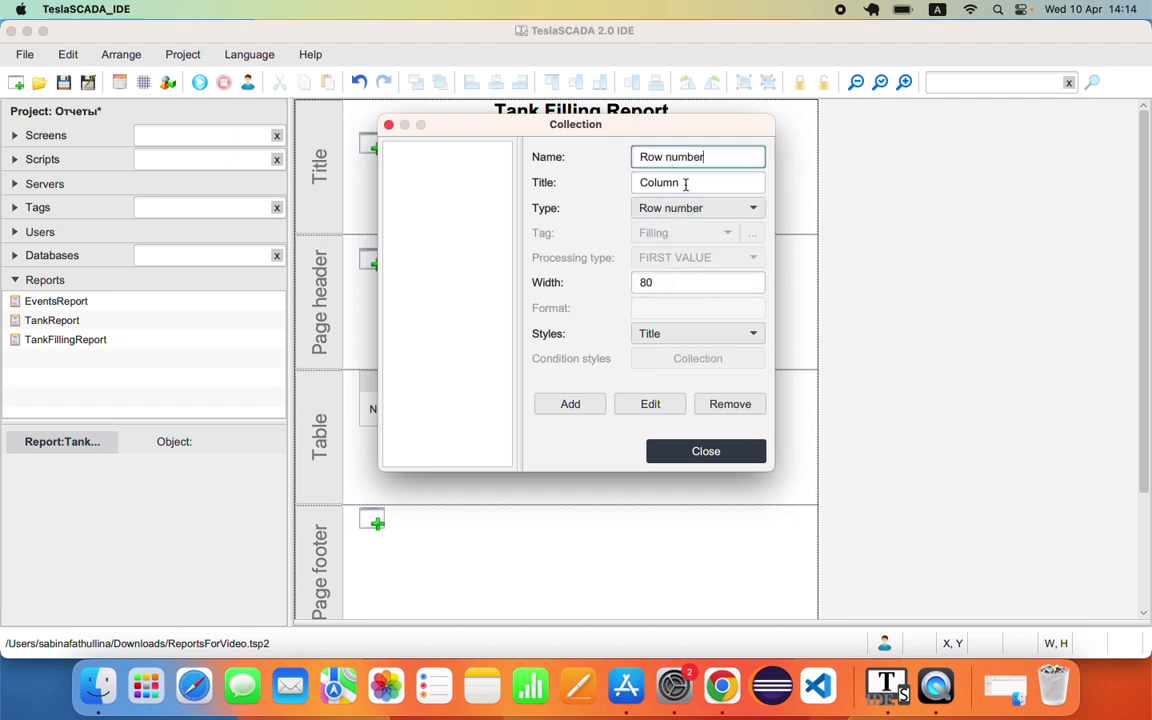
key(Tab)
text(No.)
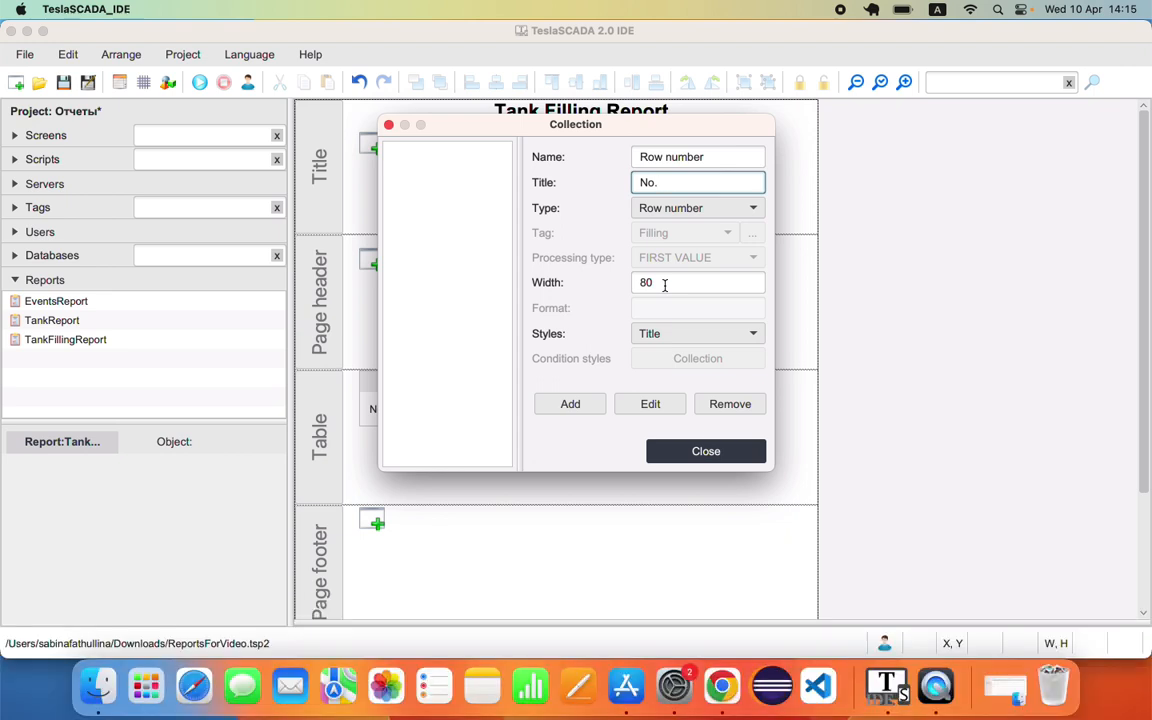
- Set the row number column's width to 55 and its style to RowsStyle, and add it to the table
click(664, 285)
key(super+a)
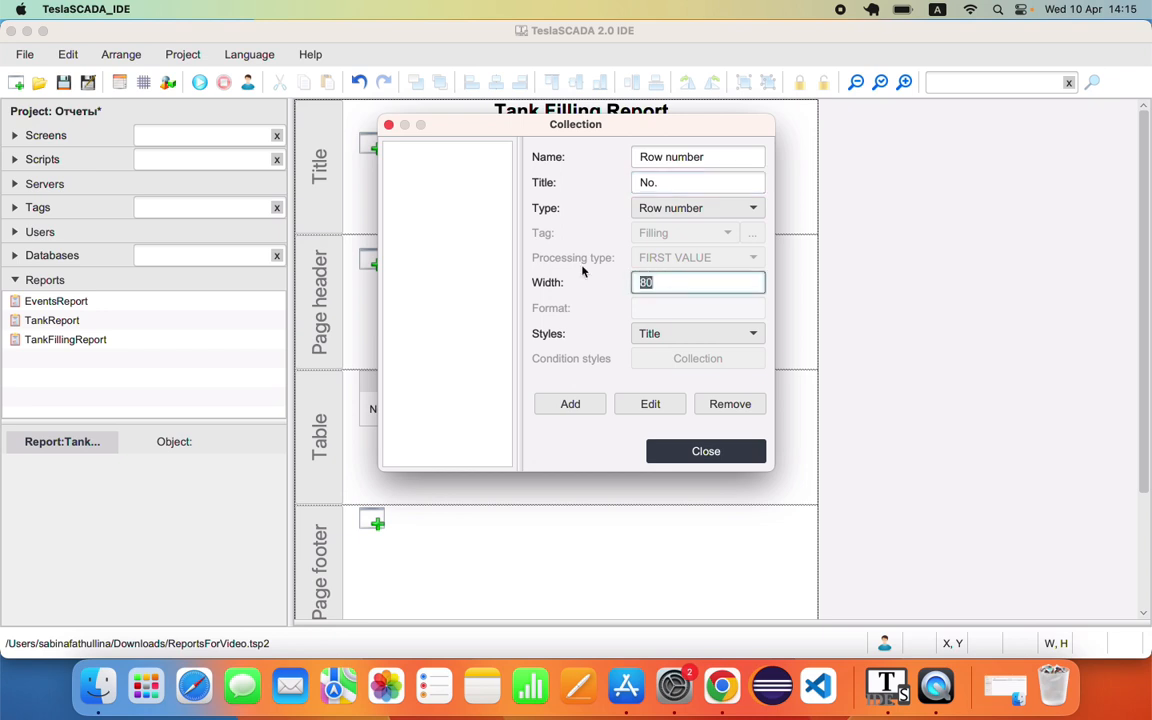
text(55)
click(705, 336)
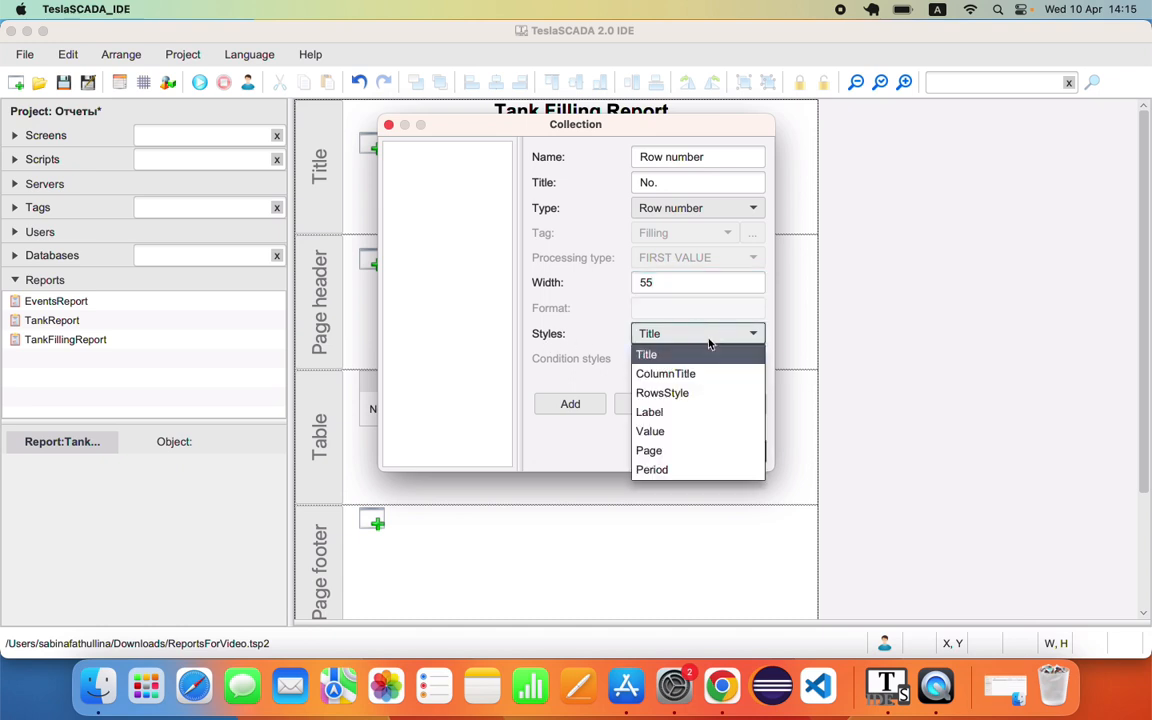
click(664, 393)
click(576, 405)
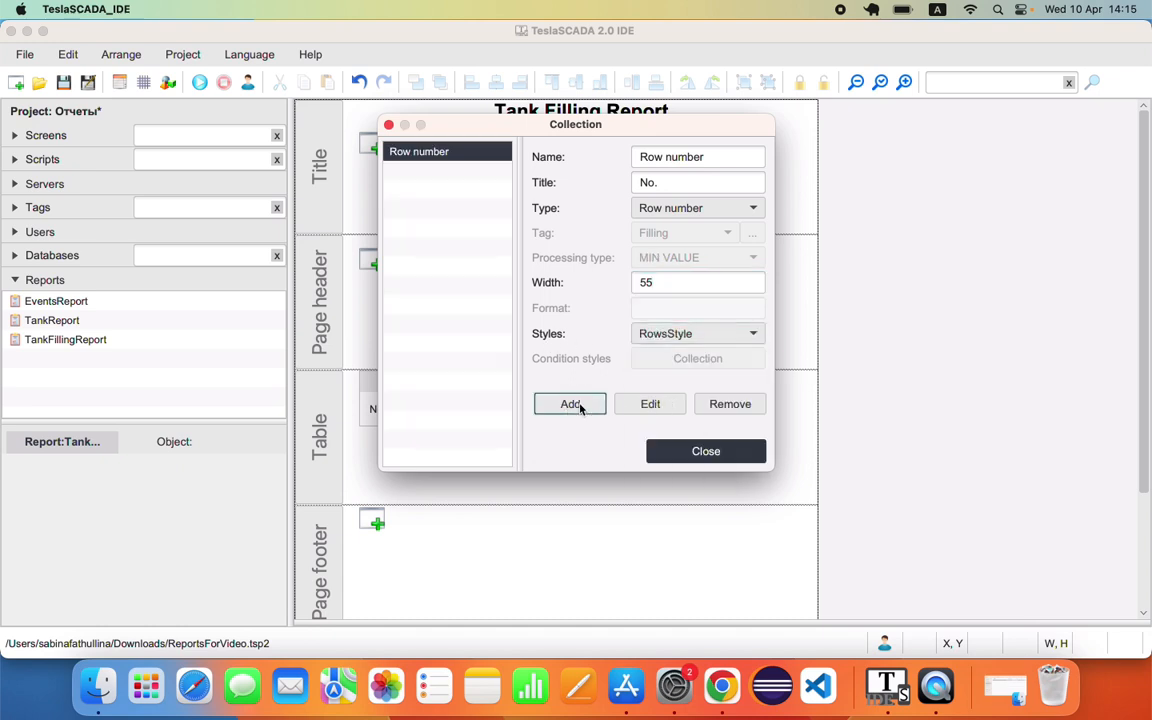
- Add a Date Time column with the name and title Date and time and a width of 250
click(753, 209)
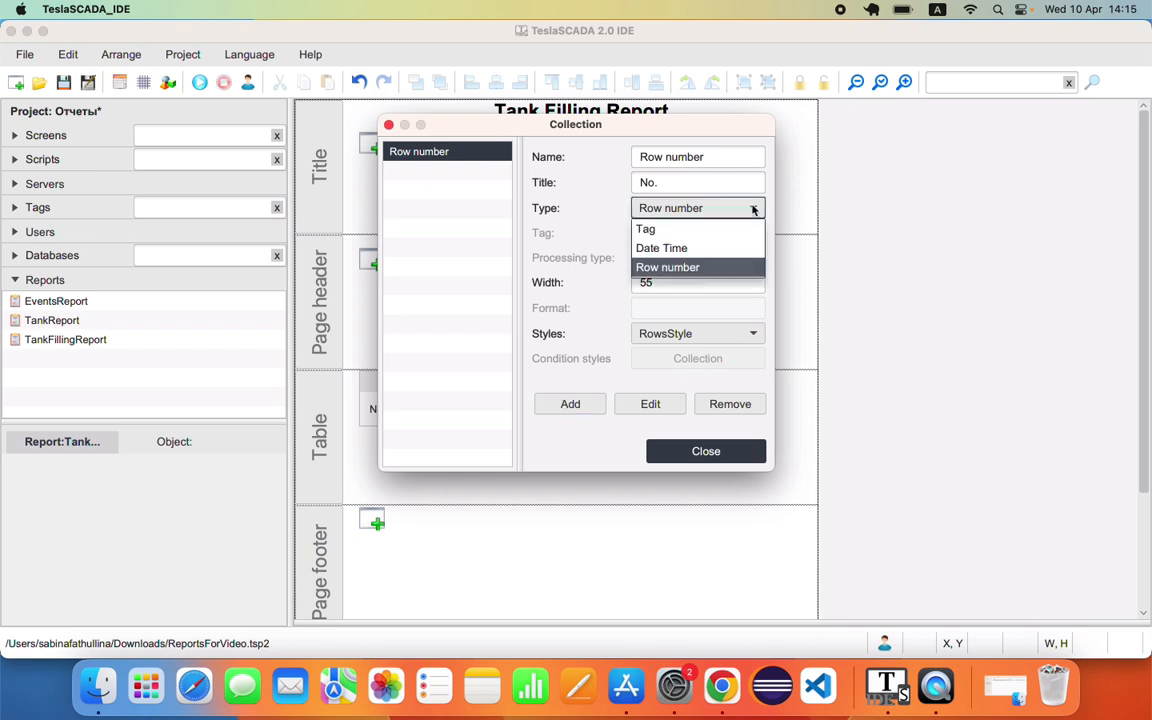
click(700, 248)
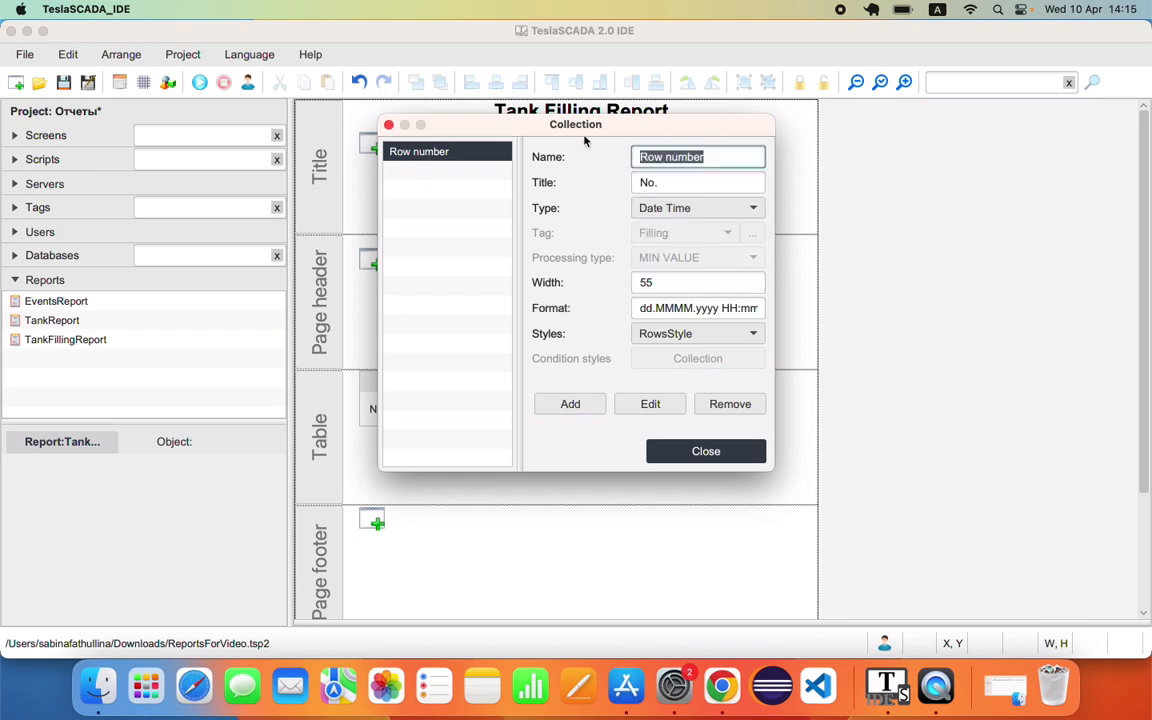
text(Date and )
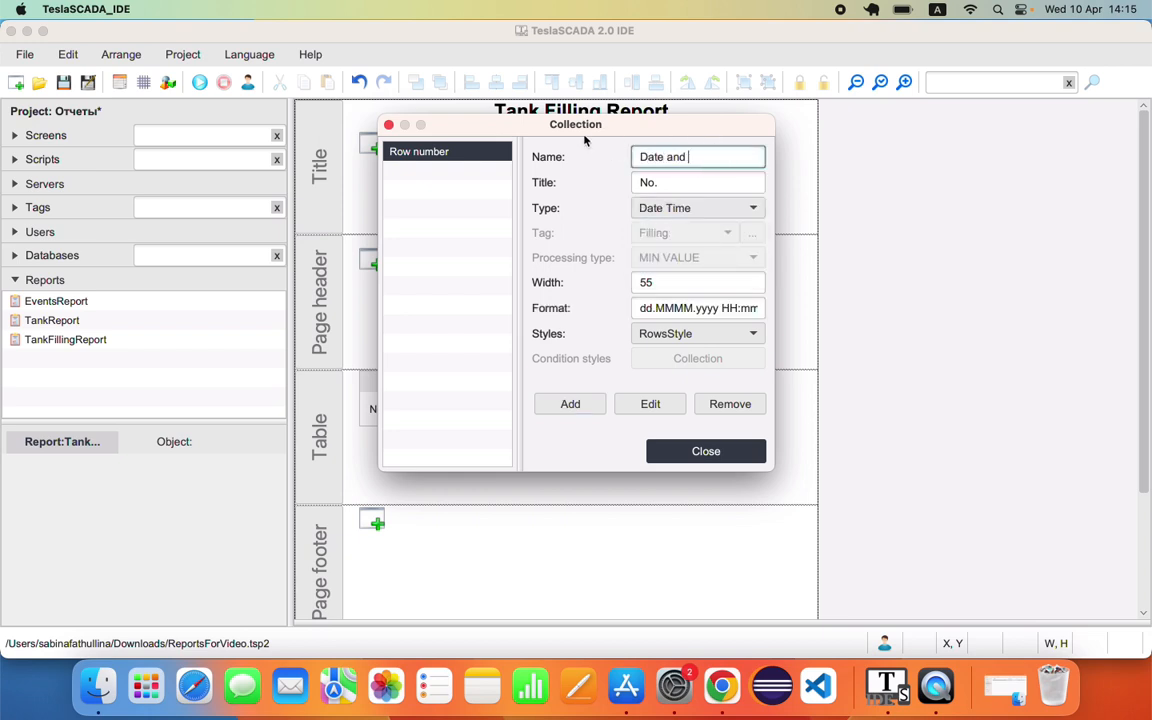
text(time)
key(Return)
key(super+c)
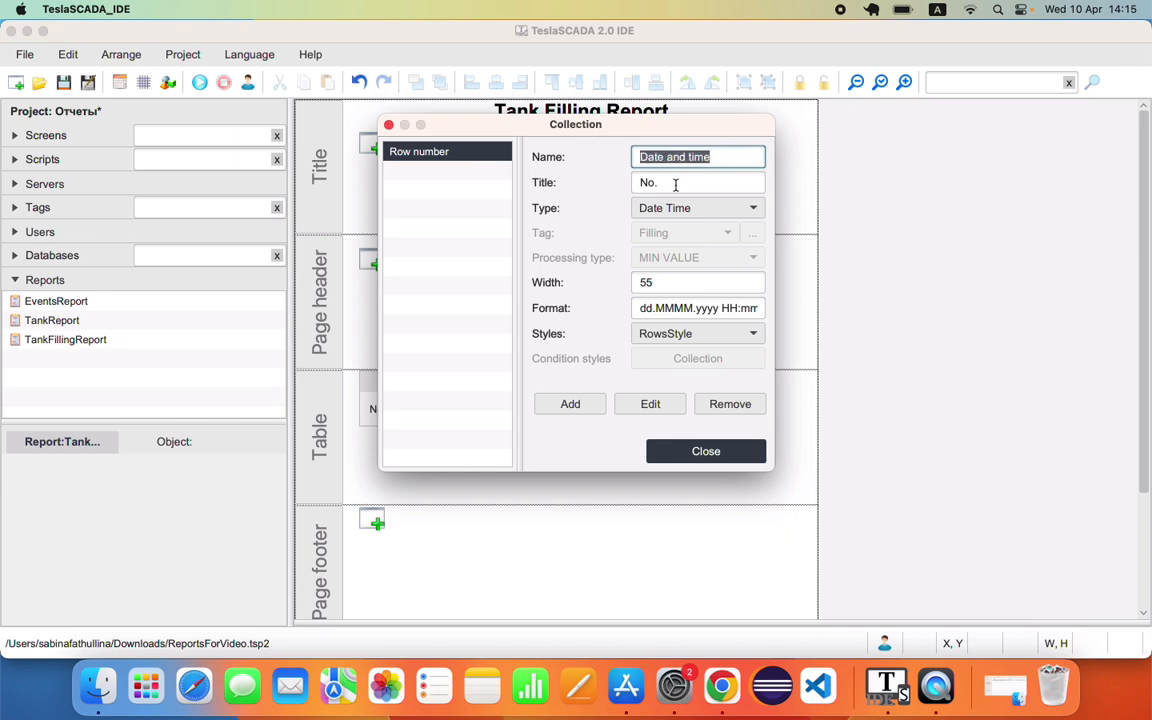
drag(676, 185, 597, 196)
key(super+v)
drag(663, 280, 560, 287)
text(250)
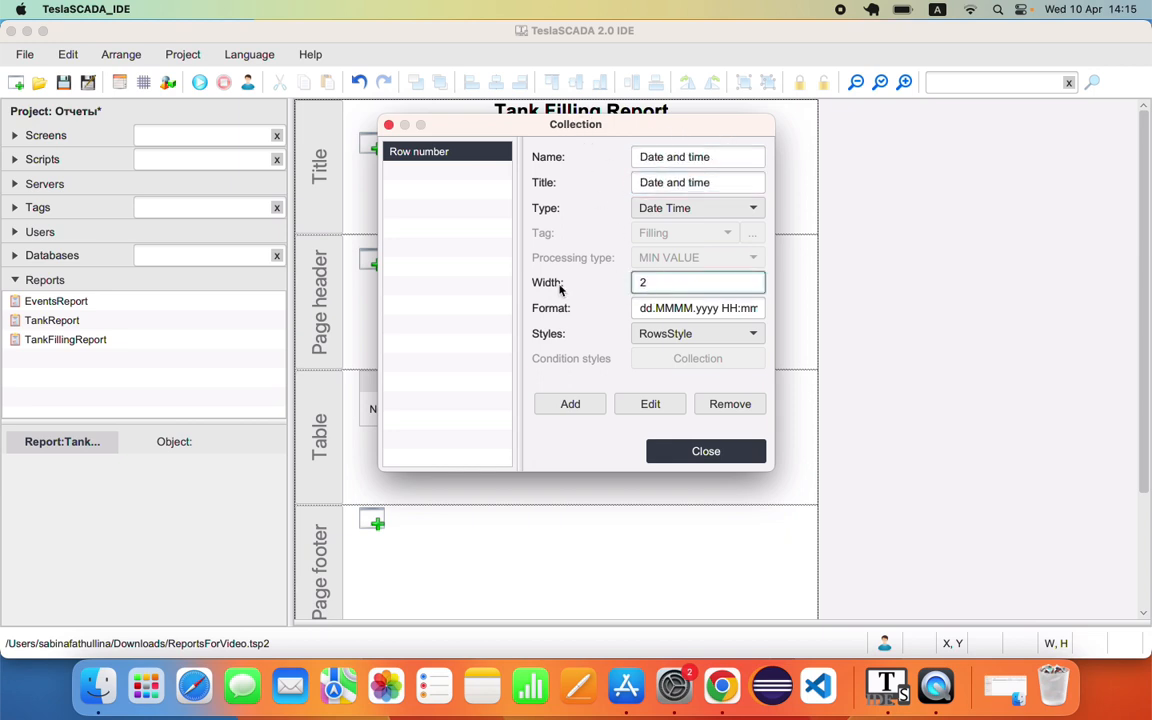
click(586, 404)
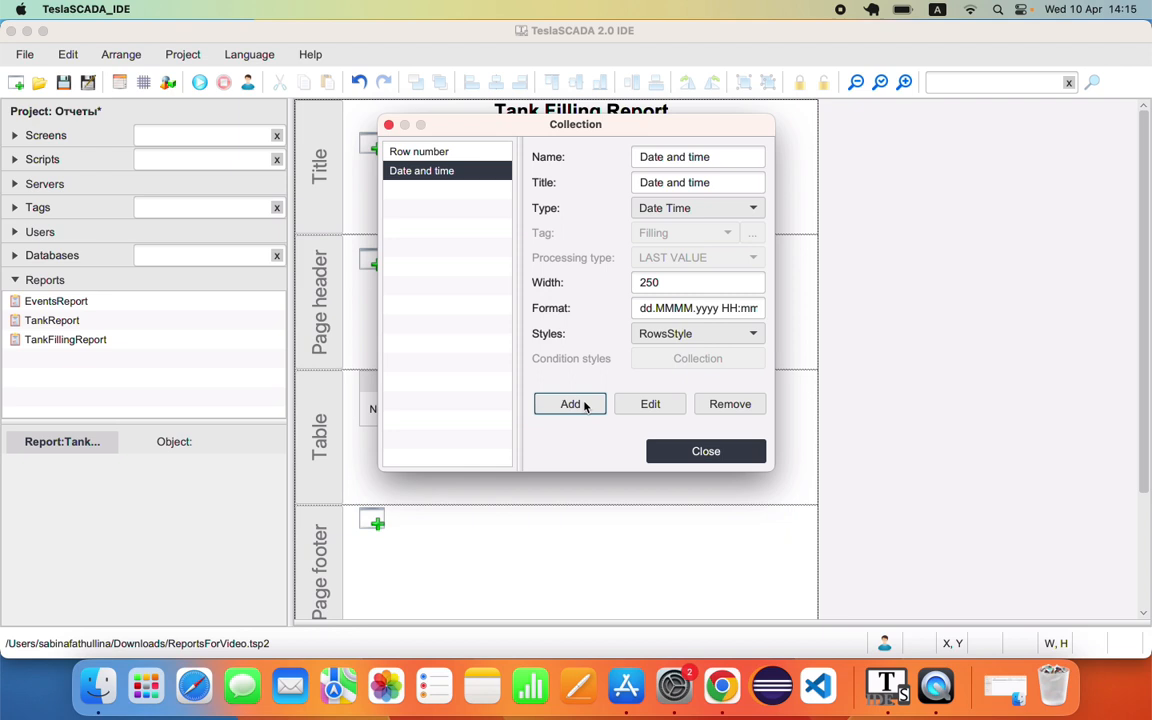
- Define a Tag column named Filling, titled "Filling, gallon" and linked to the Filling tag
click(752, 208)
click(643, 229)
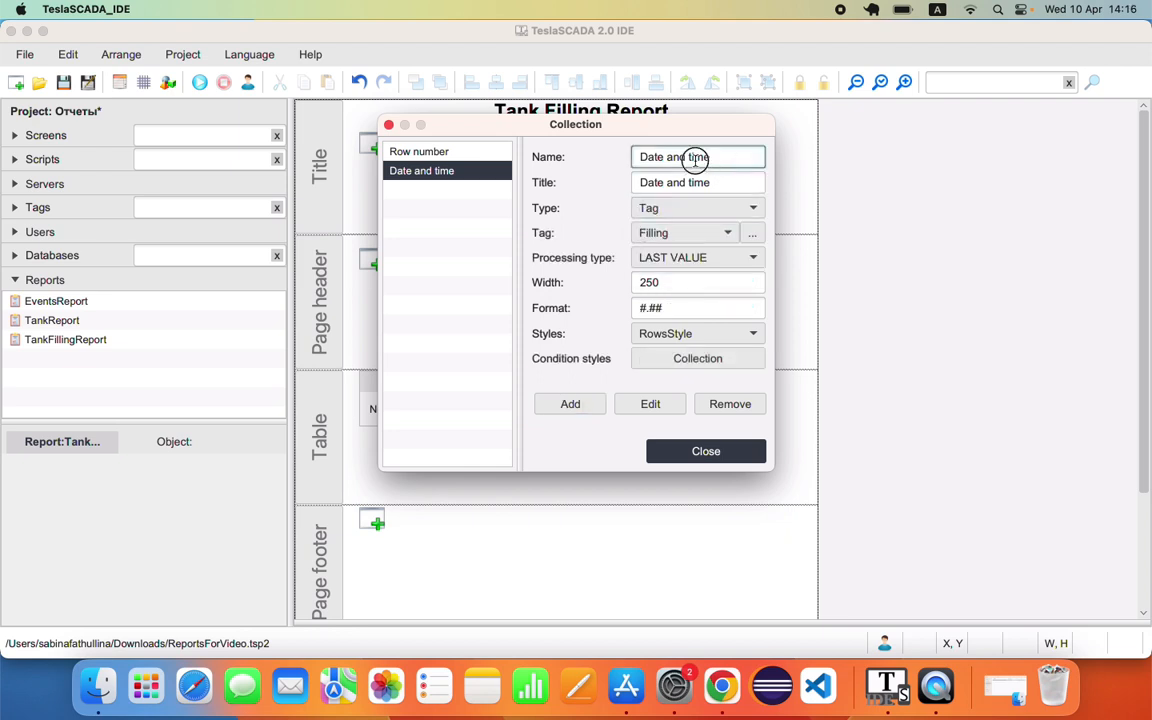
drag(694, 157, 591, 154)
text(Filling)
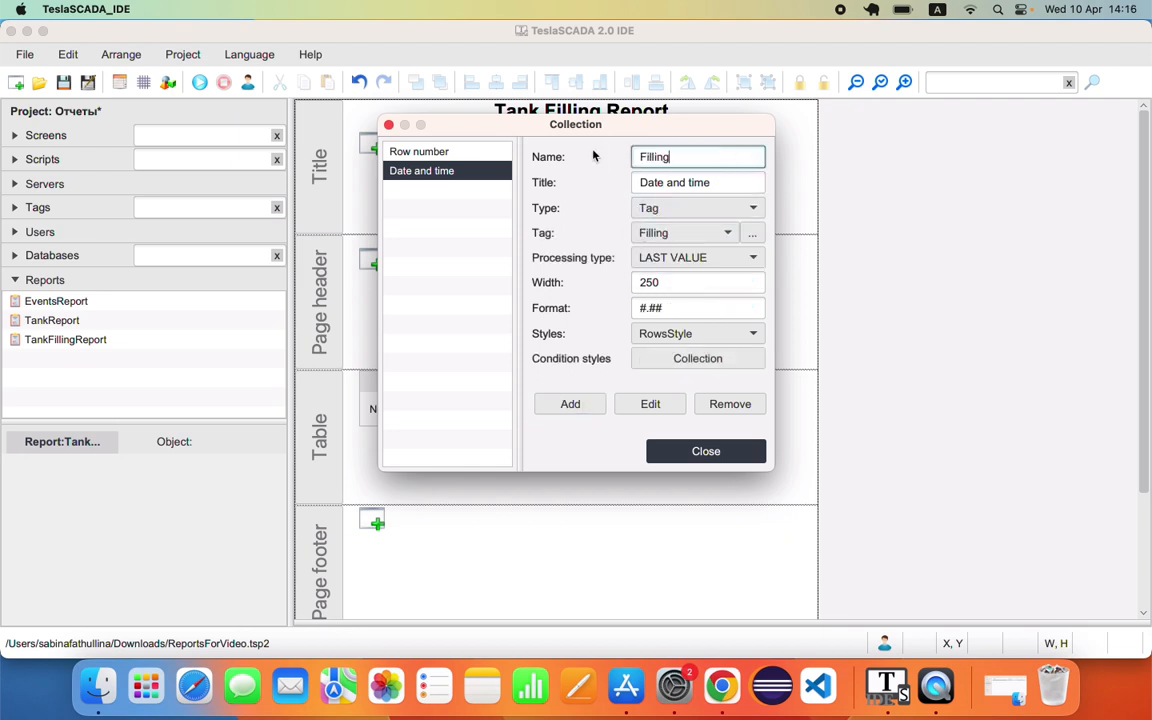
key(Tab)
text(Fillin)
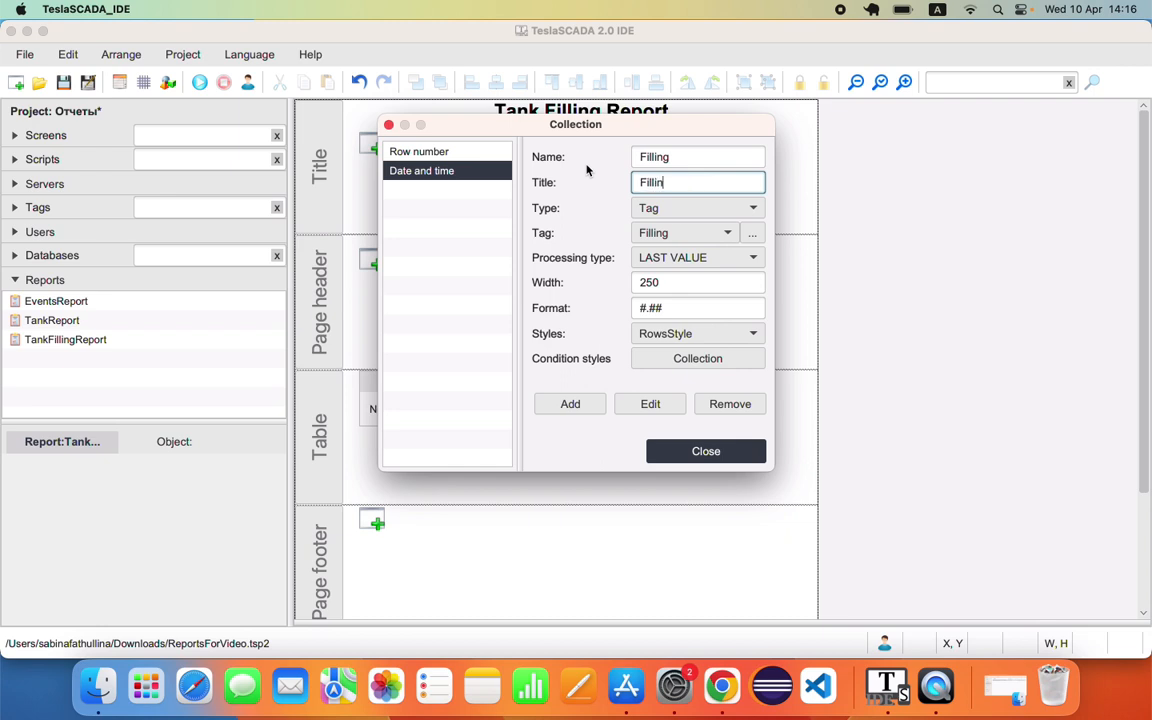
text(g, gallon)
click(684, 233)
click(687, 256)
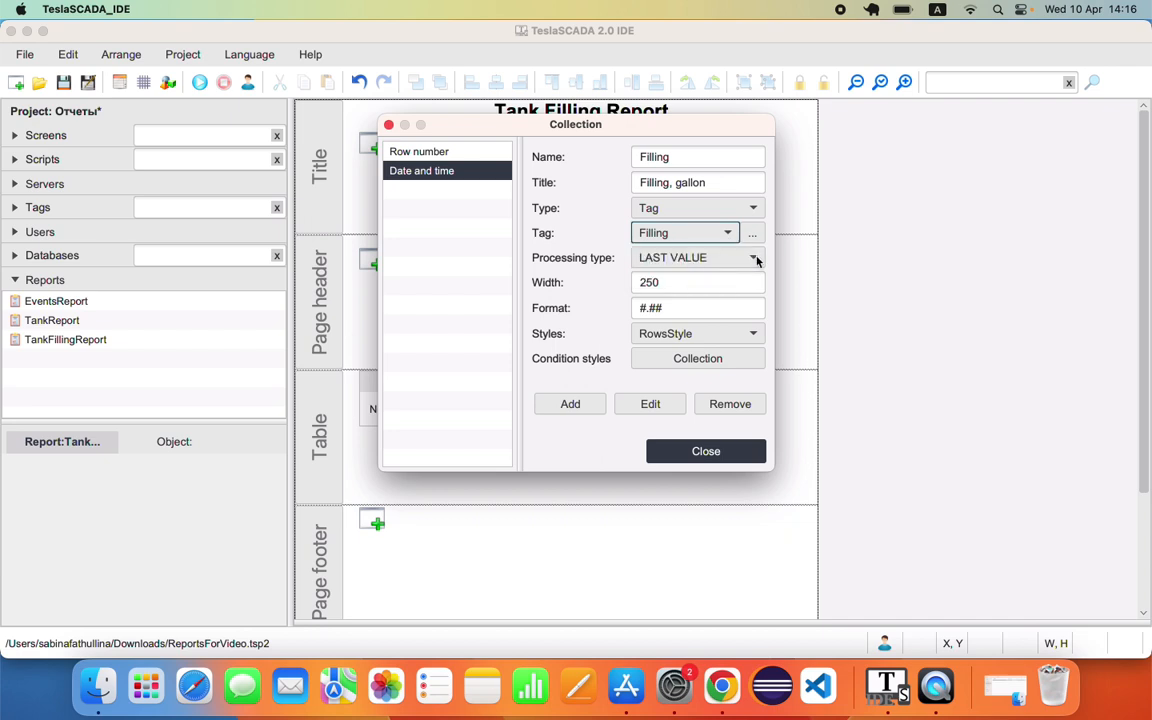
- Choose LAST VALUE as the Filling column's processing type and add the column to the table
click(755, 259)
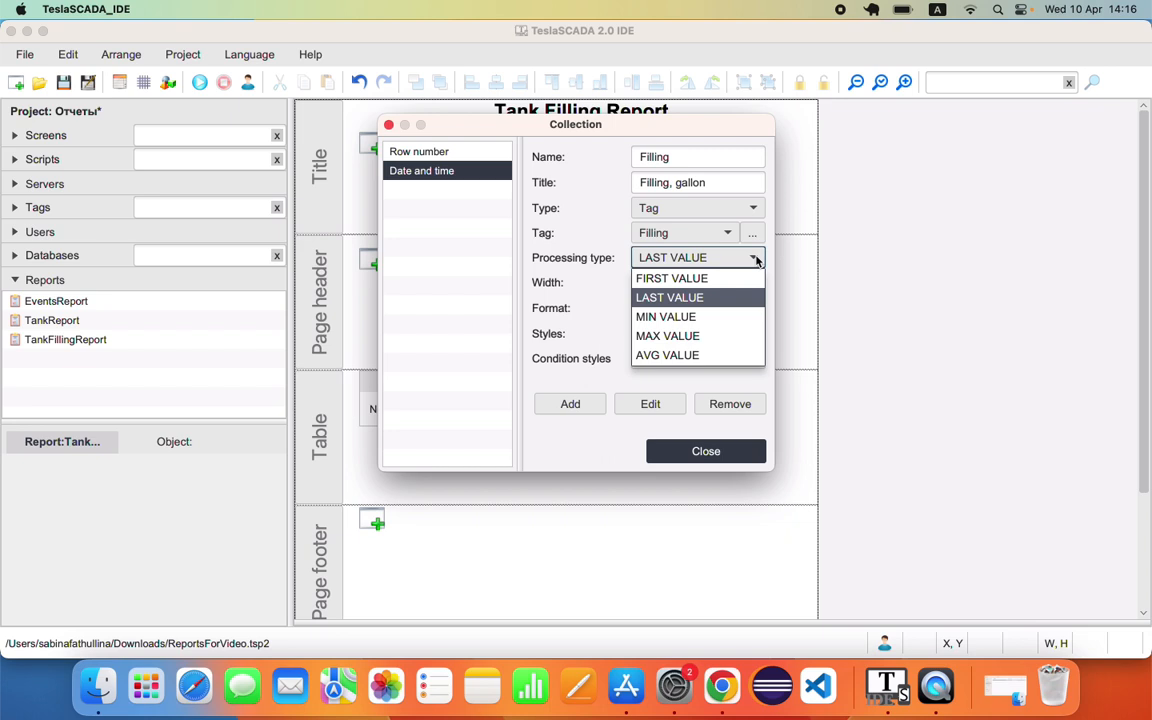
click(670, 298)
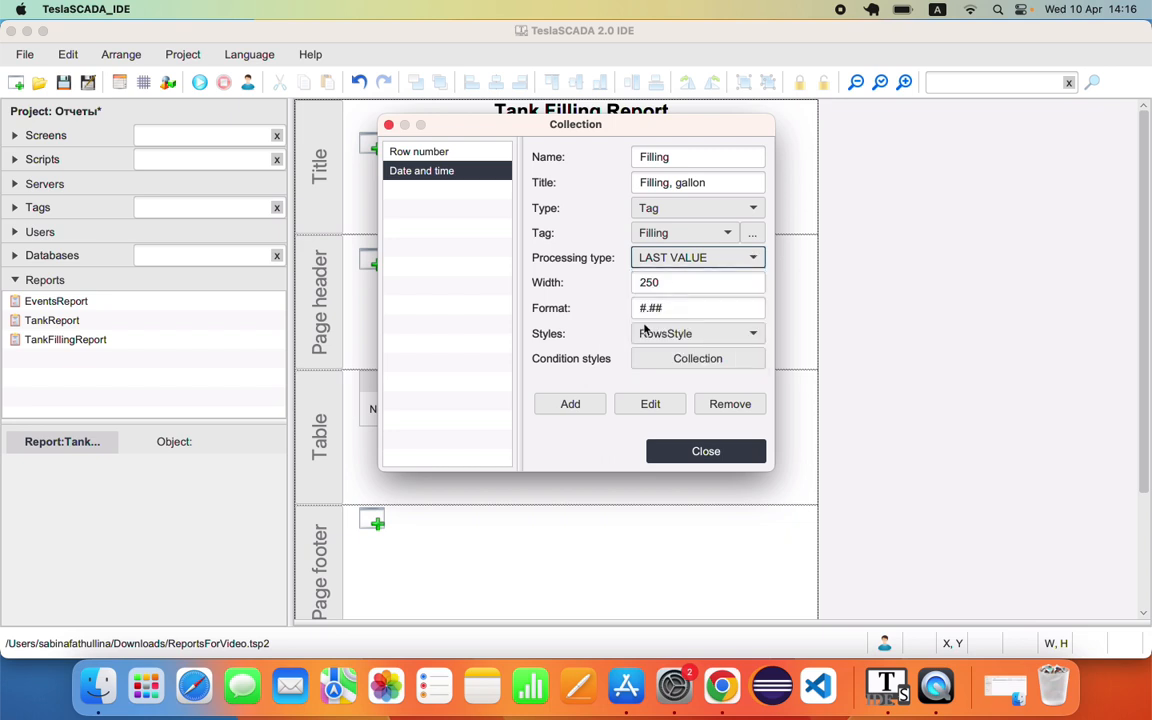
drag(669, 306, 565, 314)
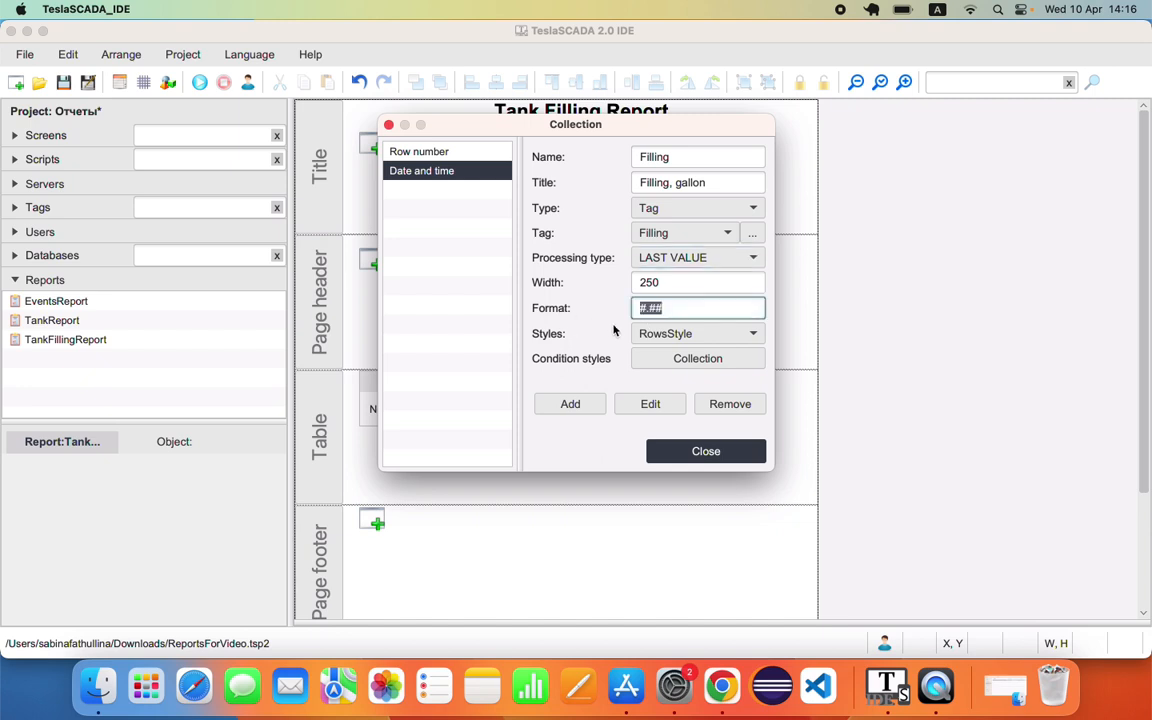
click(641, 308)
drag(647, 307, 621, 312)
click(575, 404)
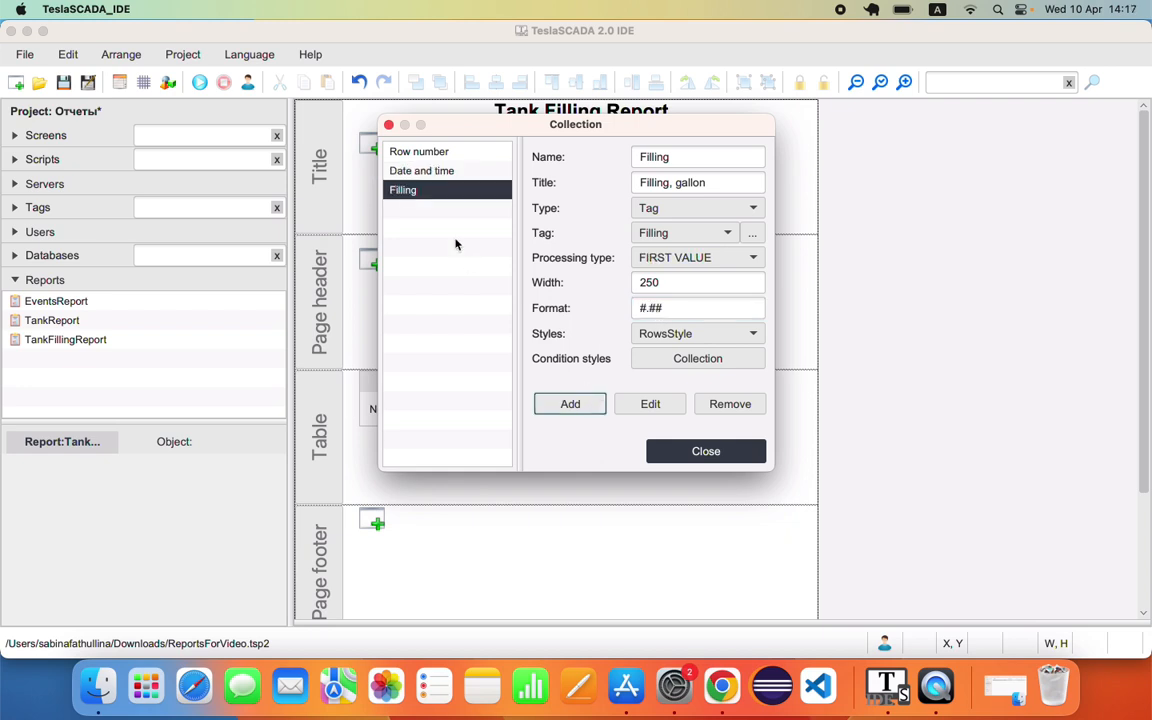
click(450, 192)
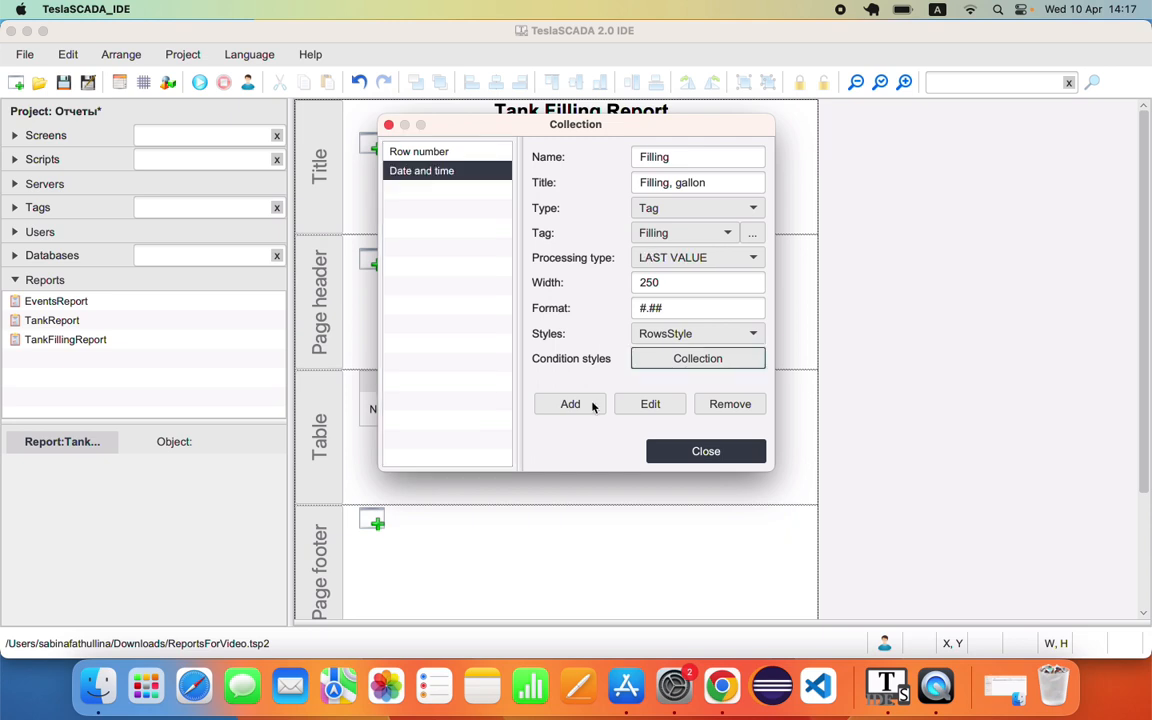
click(591, 405)
- Define a condition style for the Filling column with comparison type >= and value 50
click(686, 360)
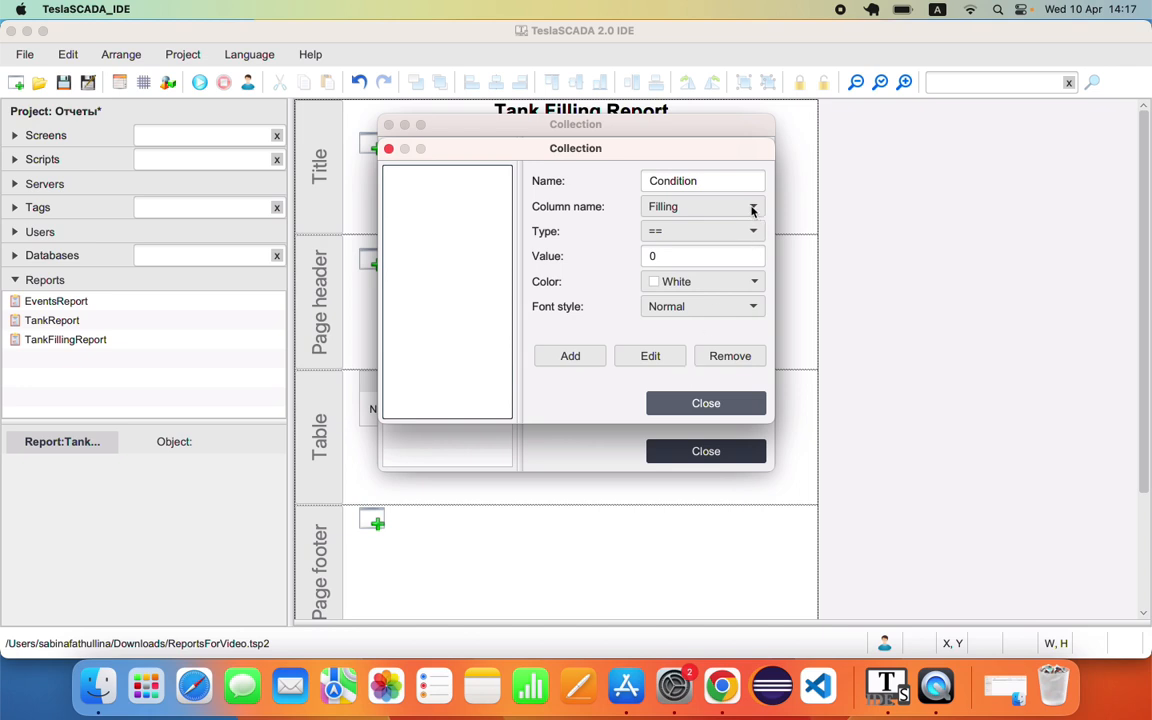
click(752, 237)
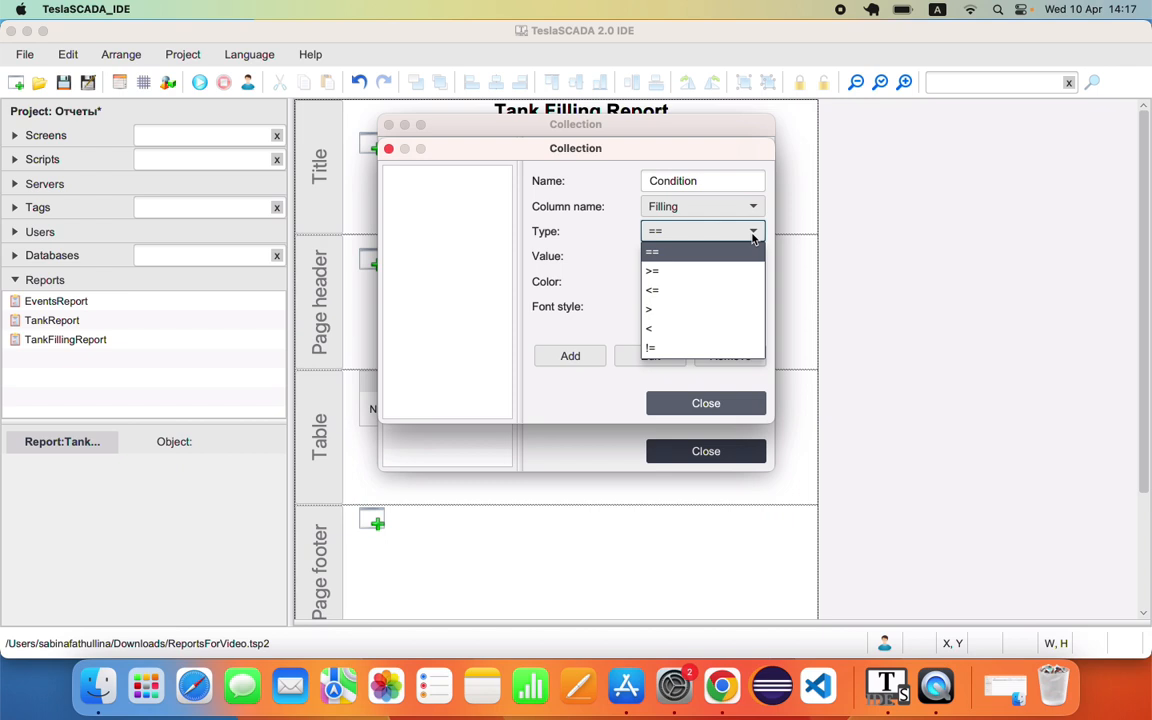
click(655, 274)
click(658, 258)
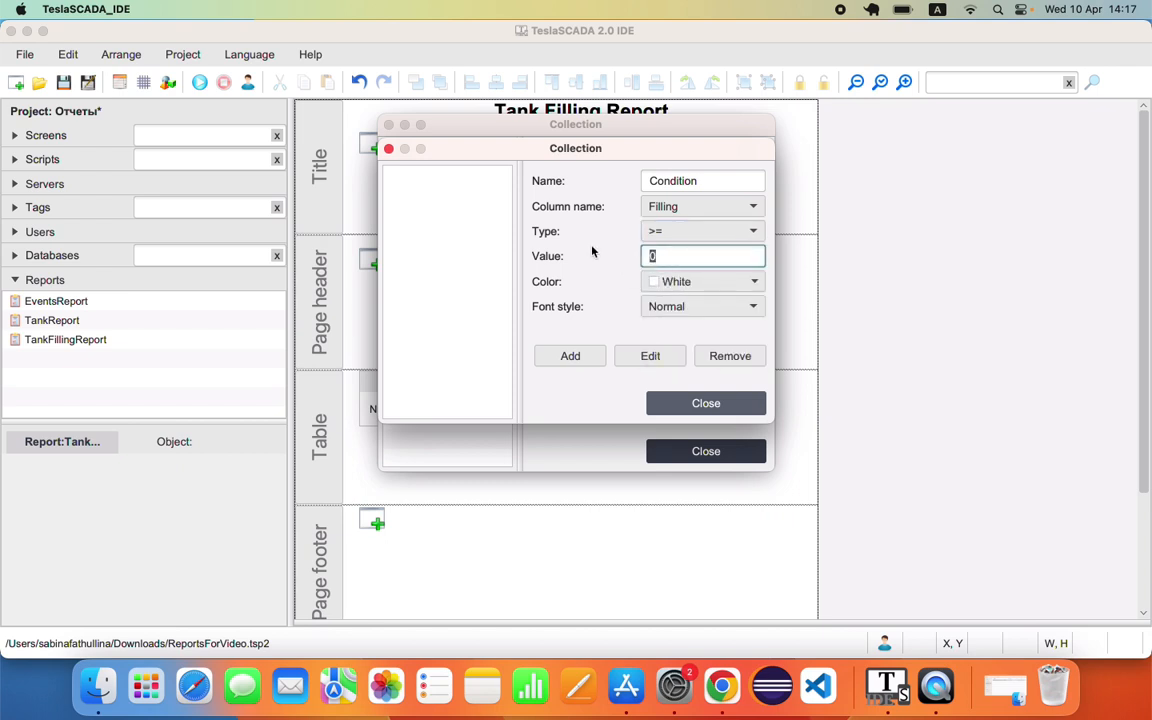
text(50)
- Give the condition the color #b3ccff and Bold font style, add it and save it to the Filling column
click(750, 283)
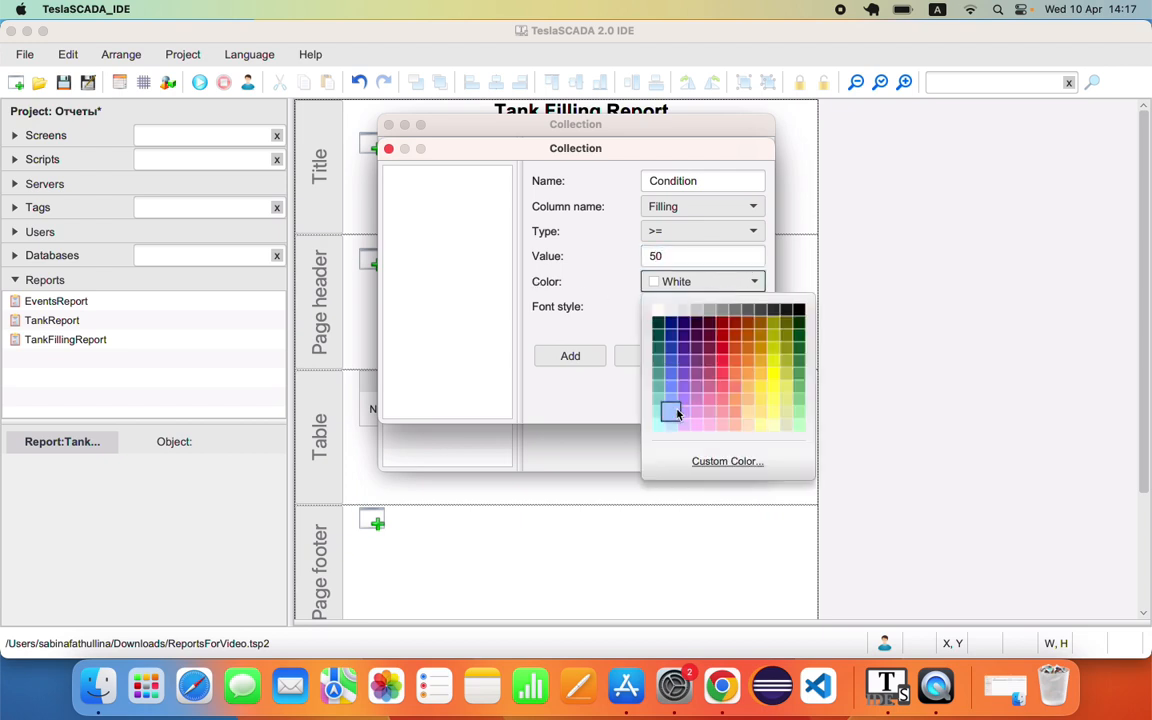
click(672, 412)
click(718, 310)
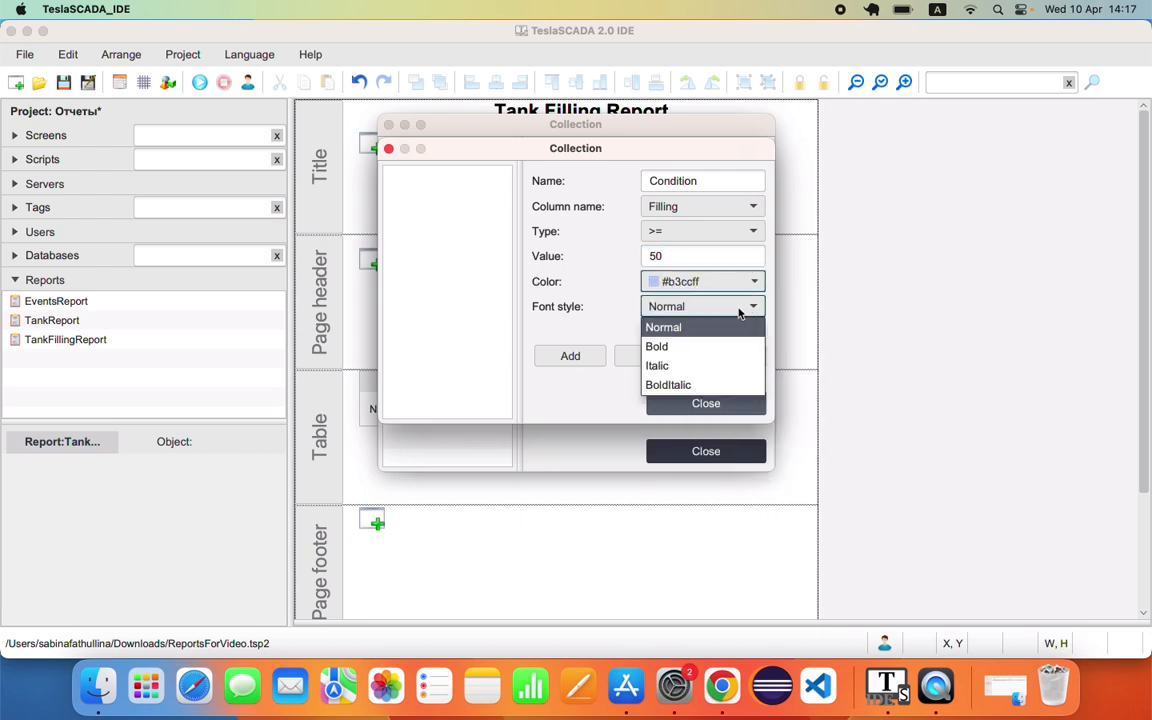
click(656, 347)
click(594, 357)
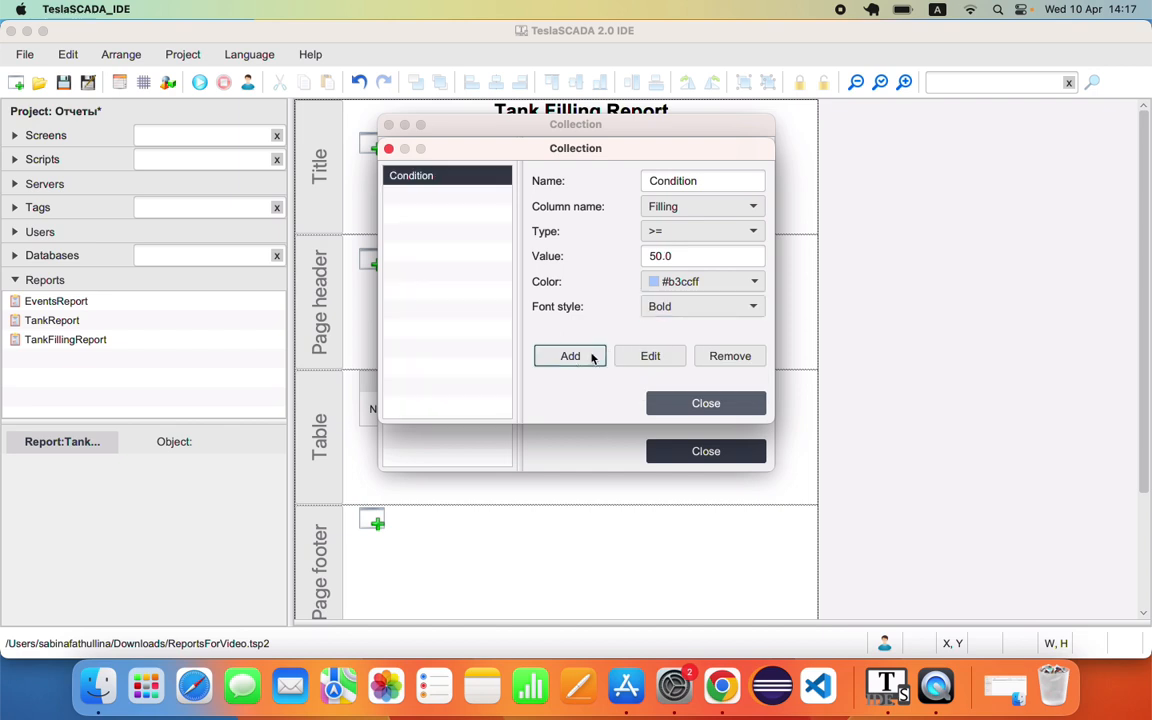
click(678, 403)
click(648, 404)
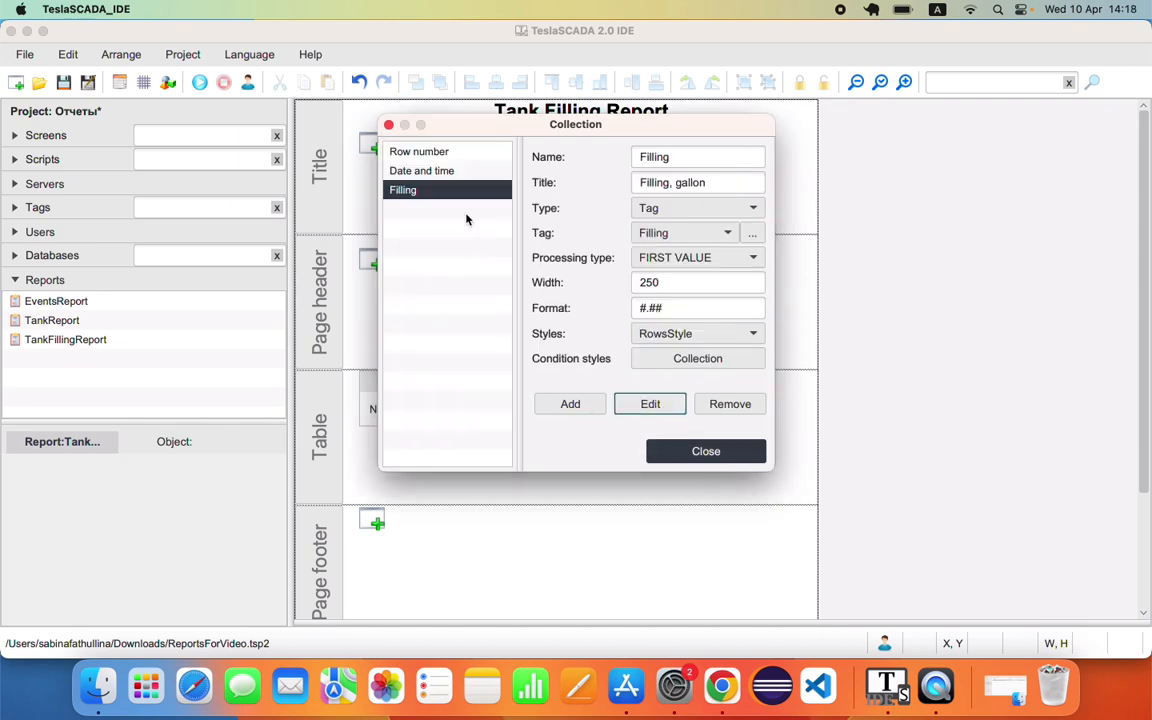
- Check the settings of the three table columns and open the history table's condition styles
click(451, 153)
click(411, 170)
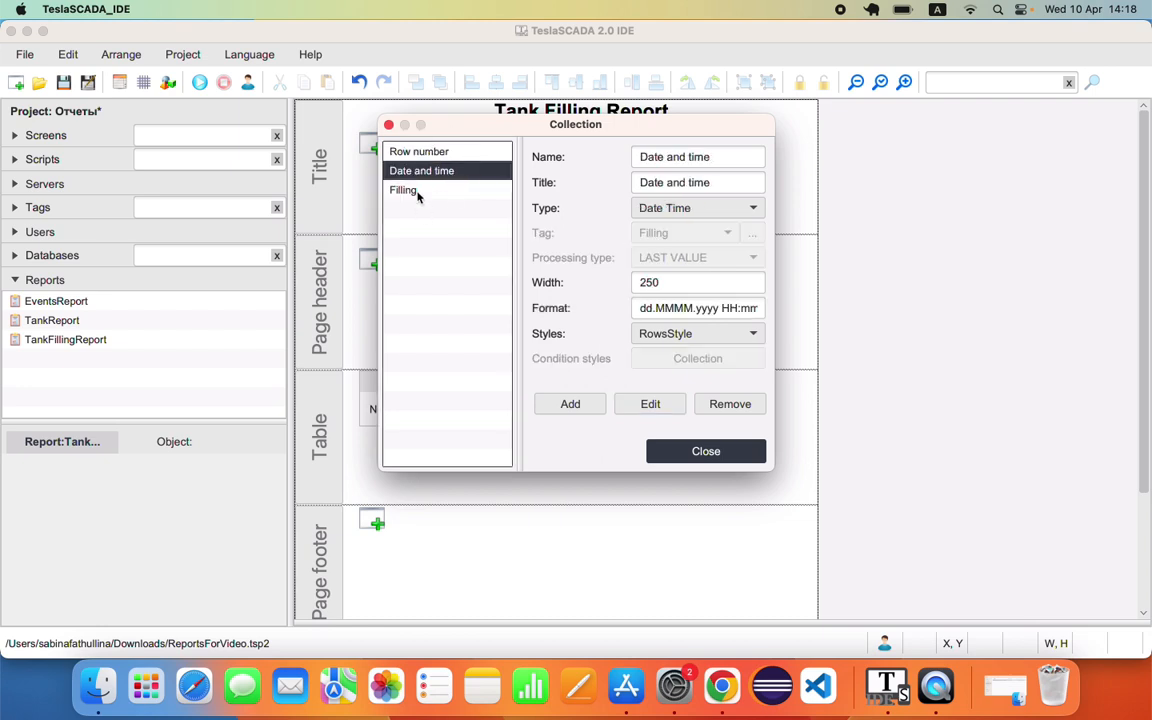
click(412, 190)
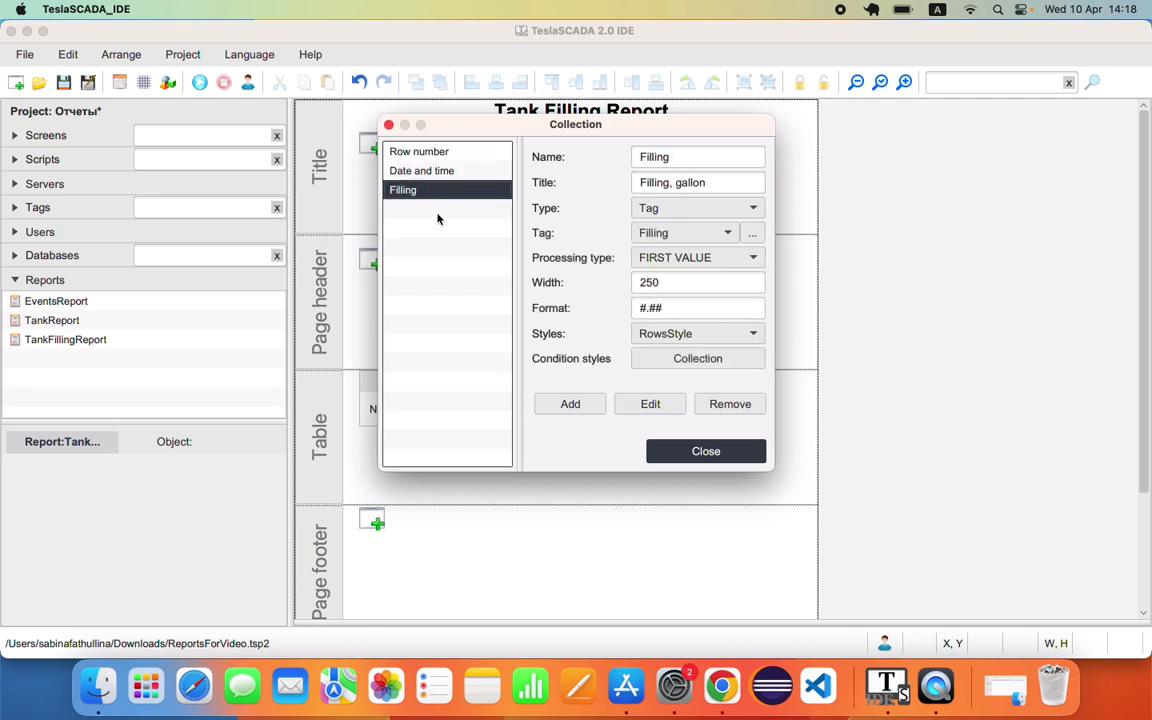
click(686, 453)
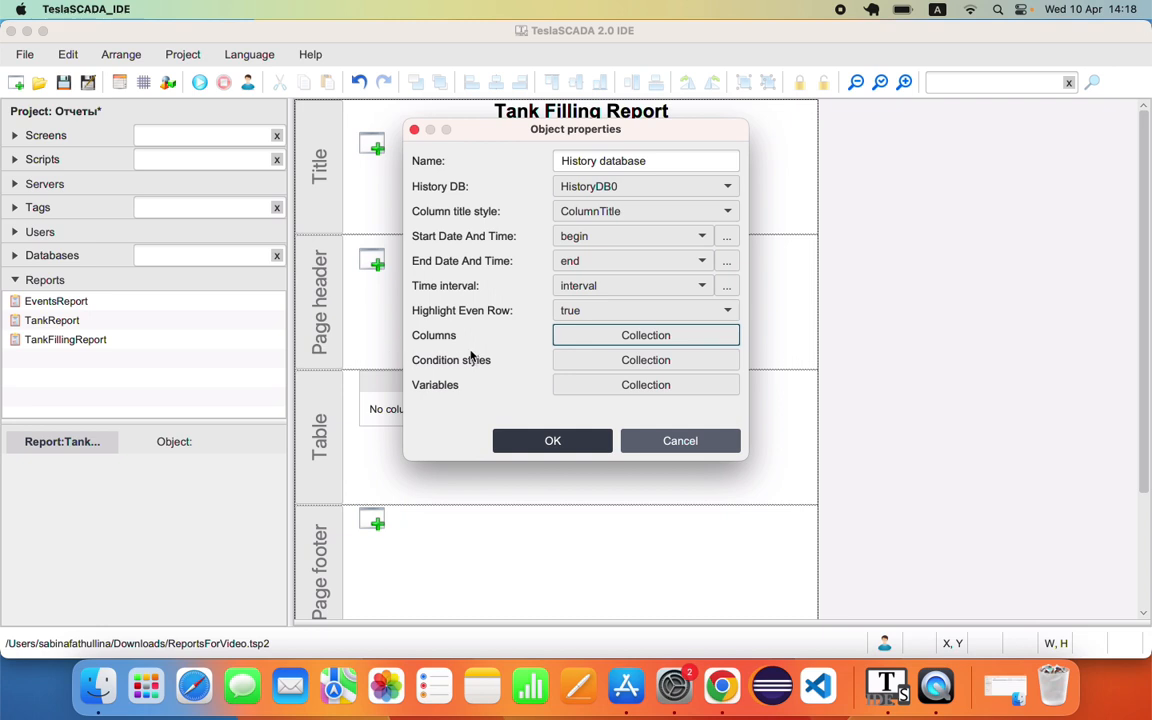
click(600, 360)
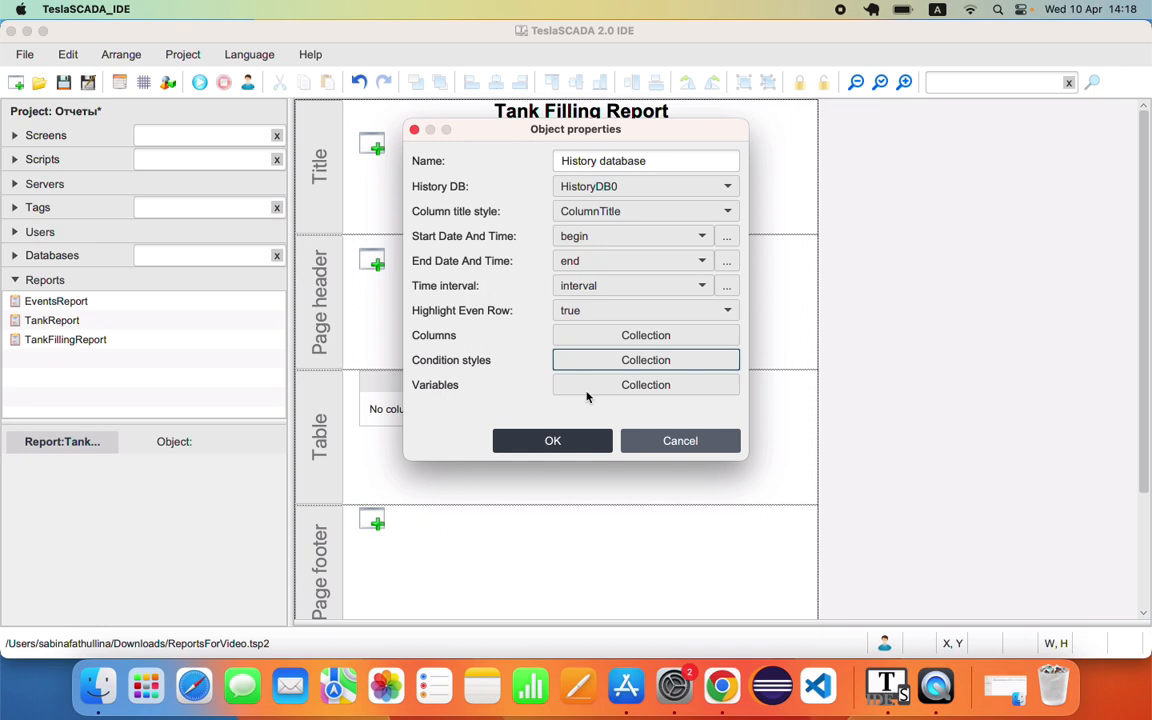
- Apply the history table's properties, then add a table variable named Mininum for the Filling column with type MIN VALUE
click(591, 442)
double_click(515, 385)
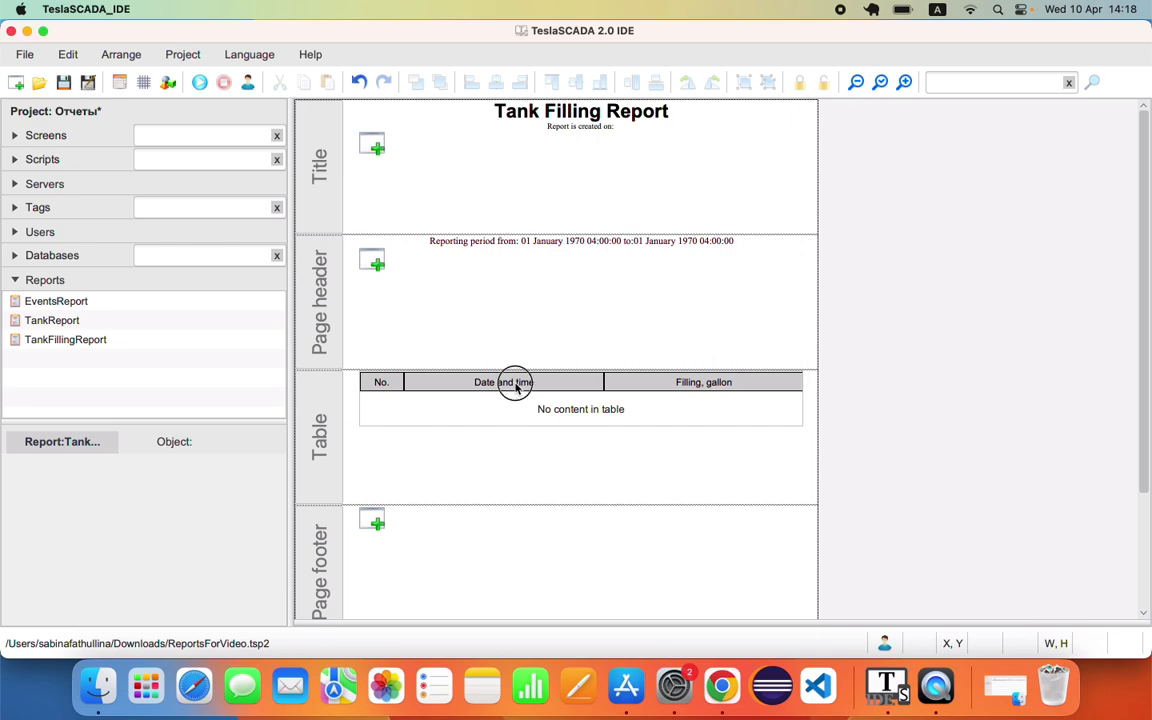
click(572, 388)
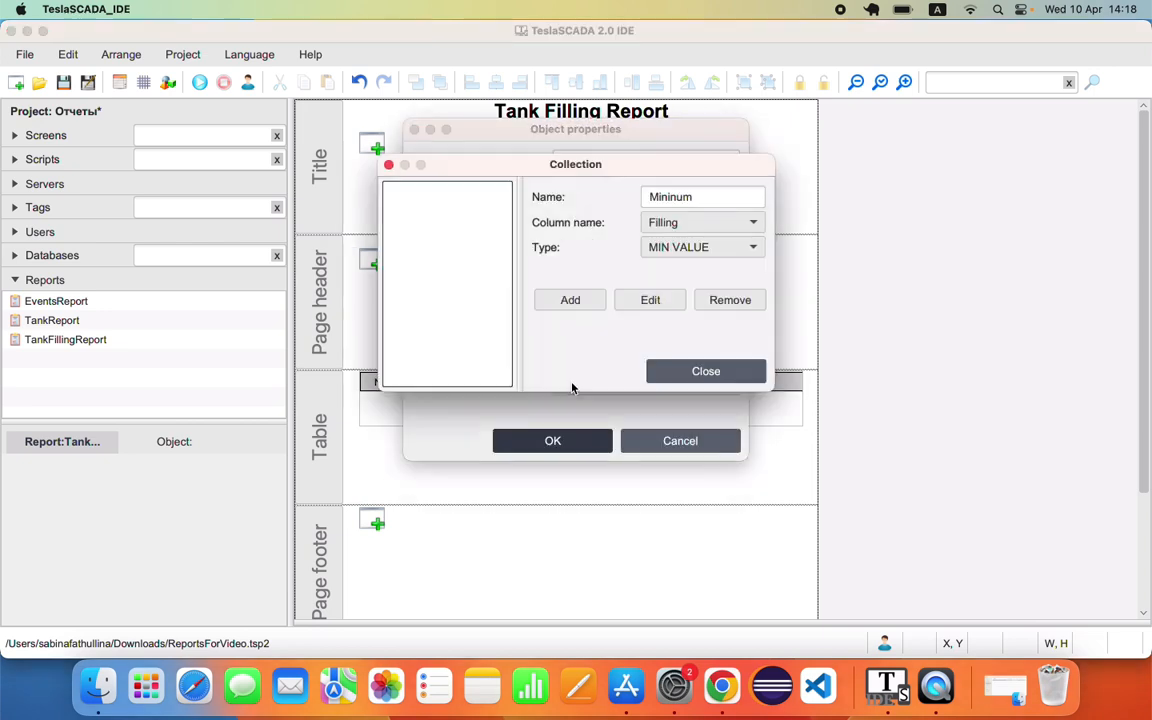
click(753, 257)
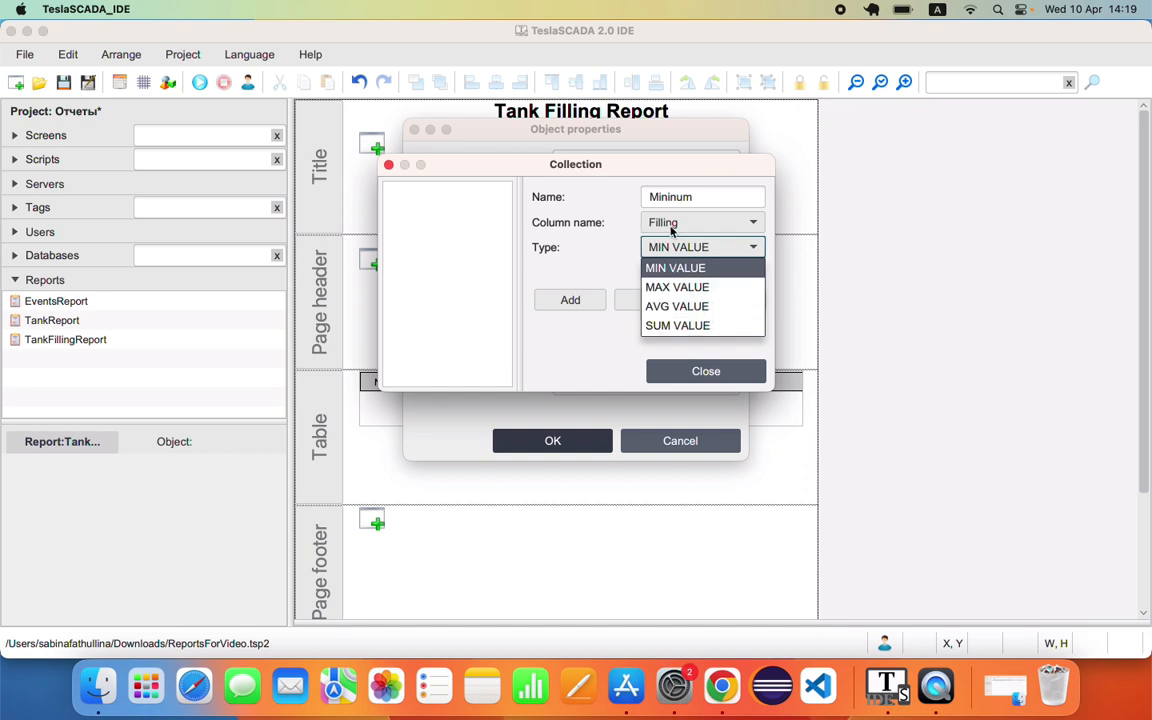
click(598, 257)
click(570, 299)
- Add a table variable named Maximum for the Filling column with type MAX VALUE
click(694, 196)
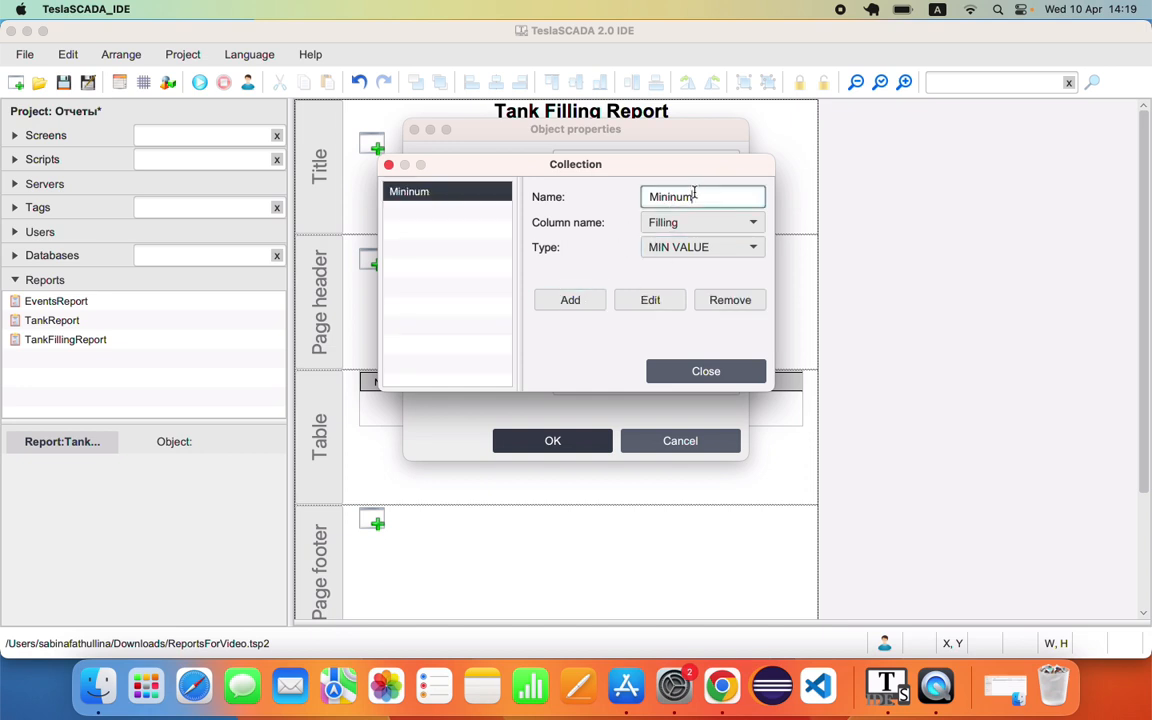
key(BackSpace)
key(BackSpace)
key(BackSpace)
key(BackSpace)
text(Maximum)
click(728, 252)
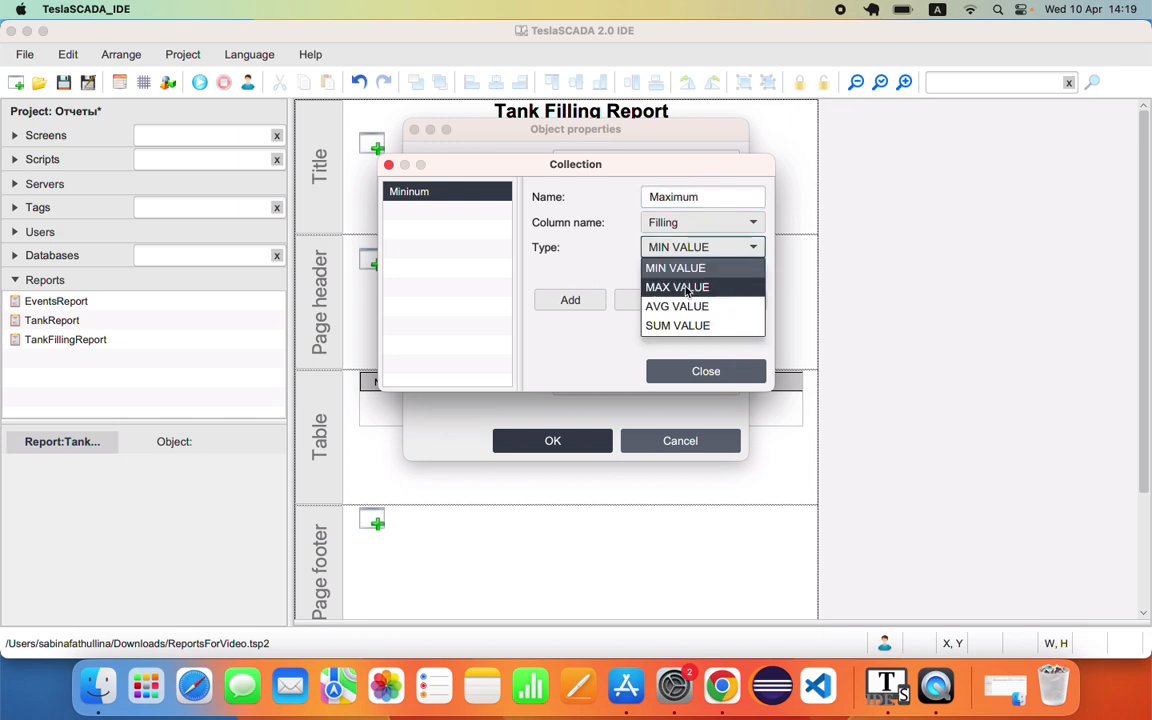
click(690, 285)
click(570, 299)
- Add a table variable named Average for the Filling column with type AVG VALUE and apply the history table's properties
double_click(704, 197)
text(Average)
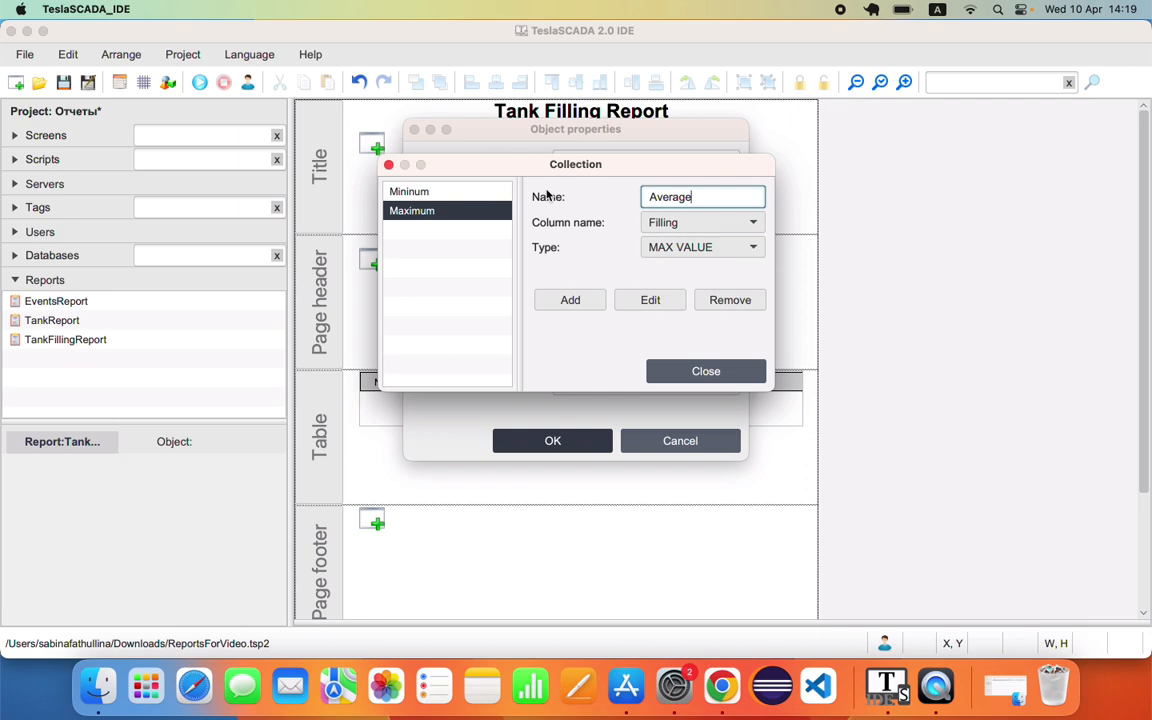
click(663, 249)
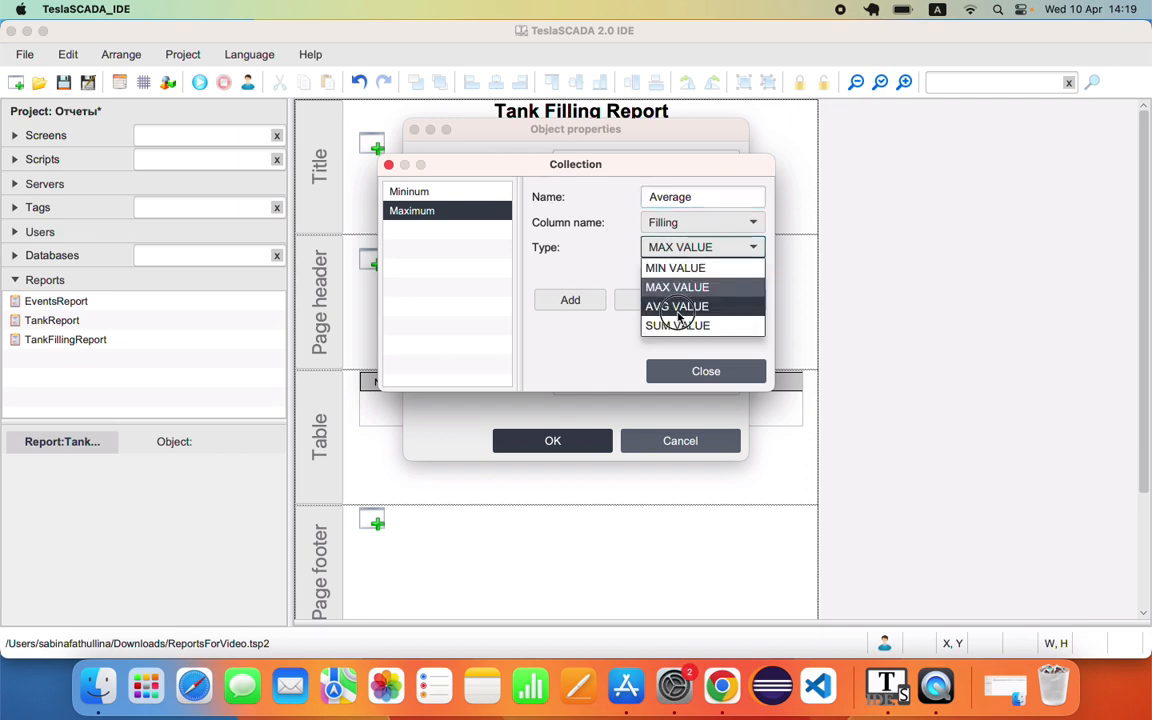
click(679, 303)
click(570, 300)
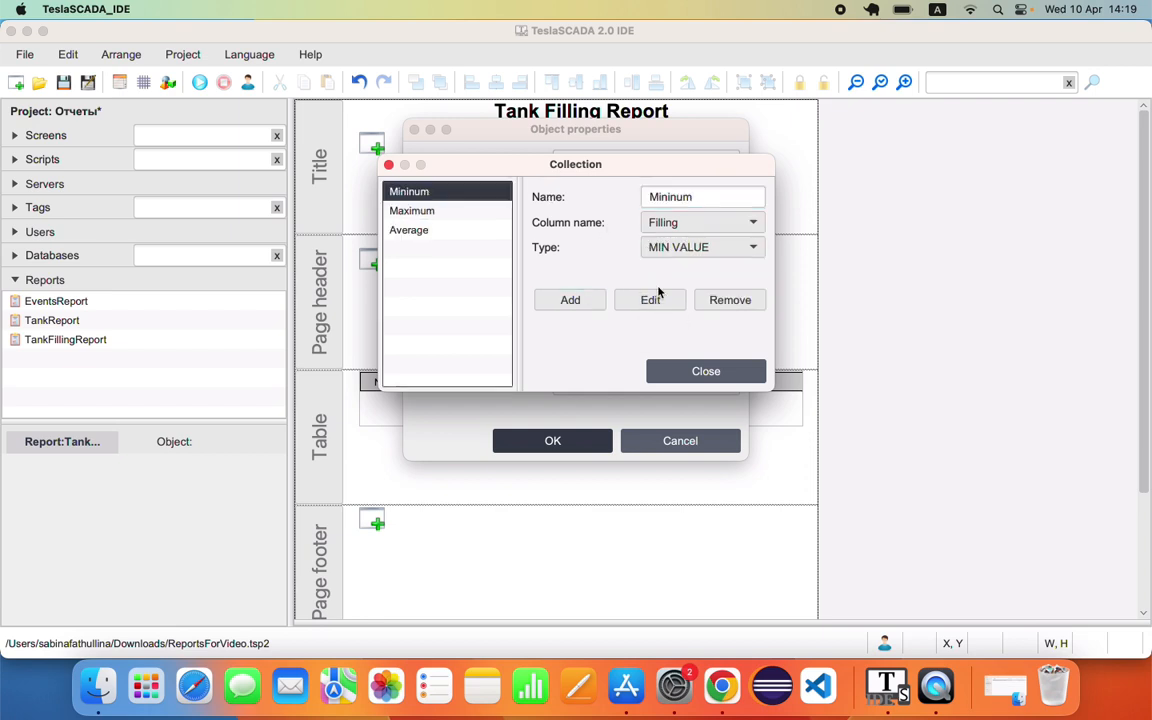
click(700, 371)
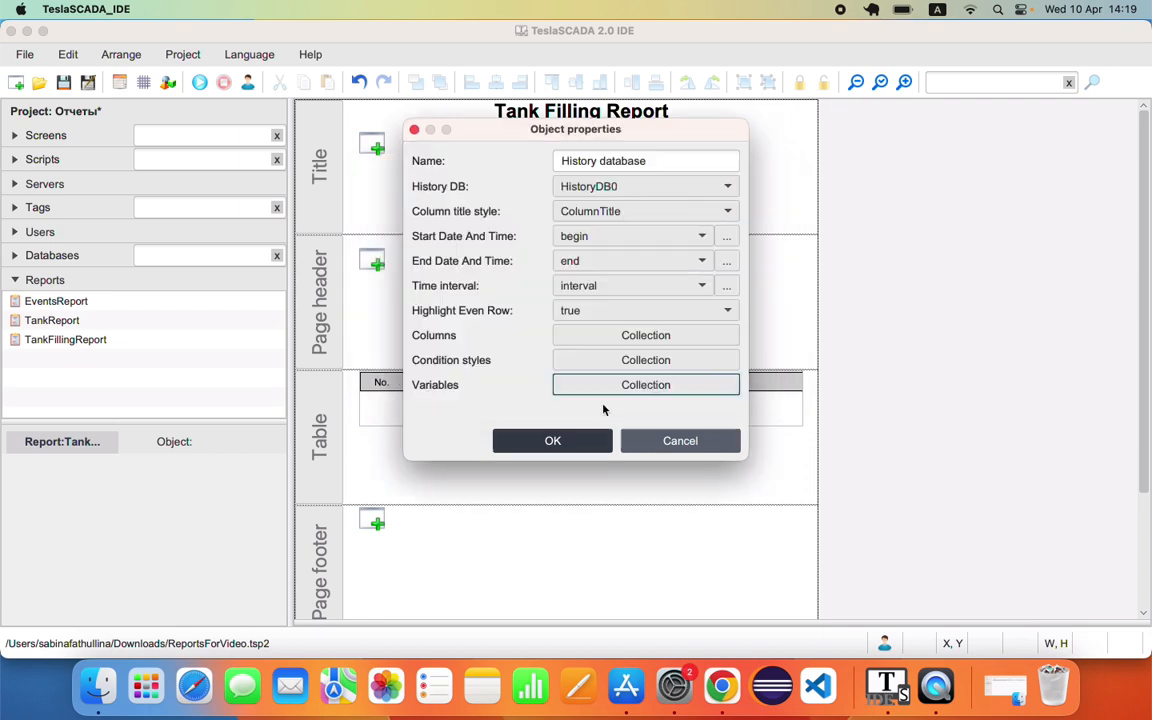
click(571, 443)
- Add a Page number object to the report's Page footer section
scroll(572, 448, down, 2)
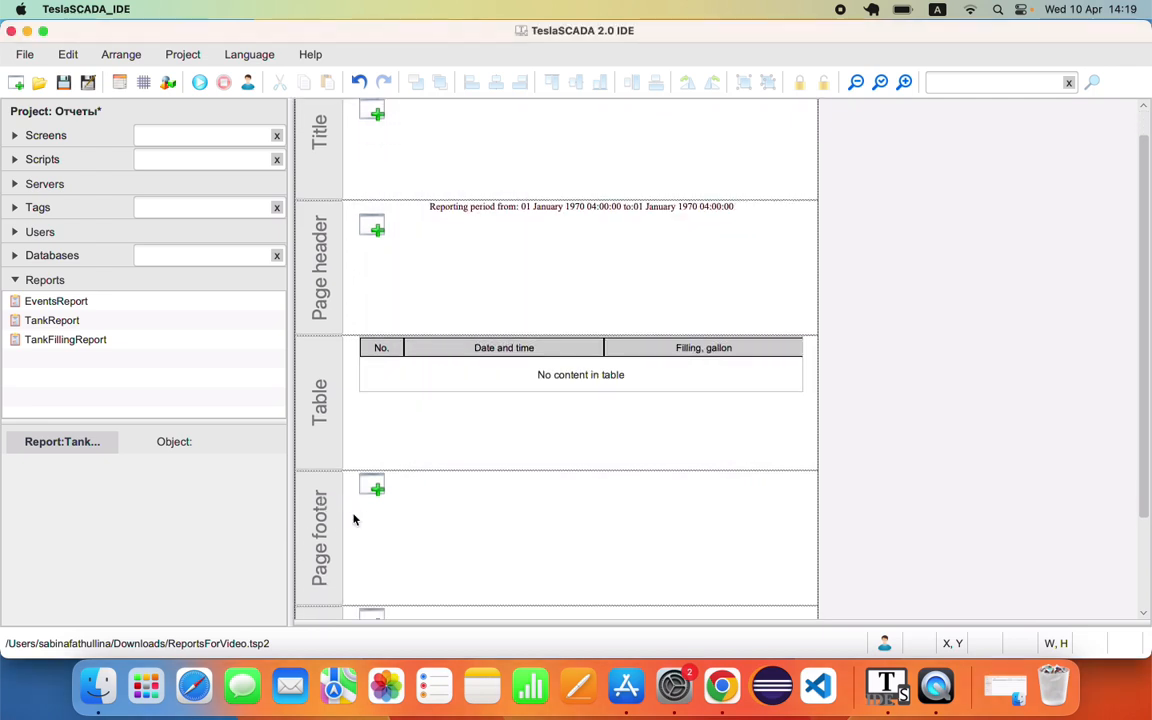
click(374, 487)
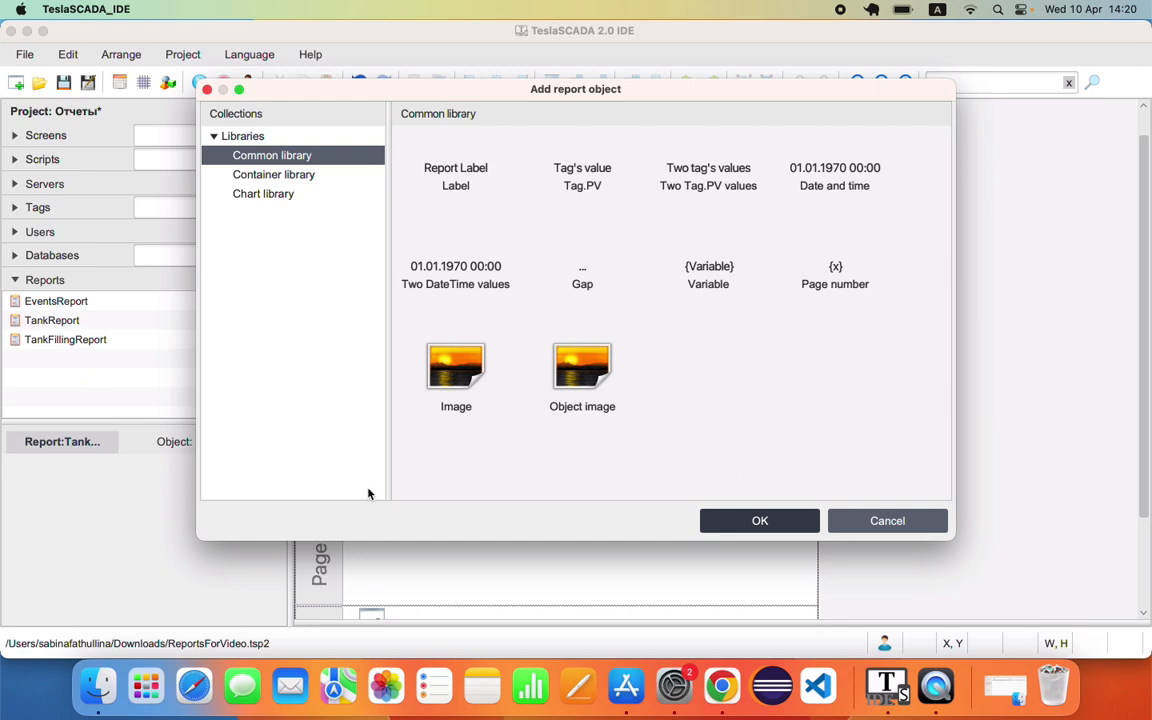
click(800, 255)
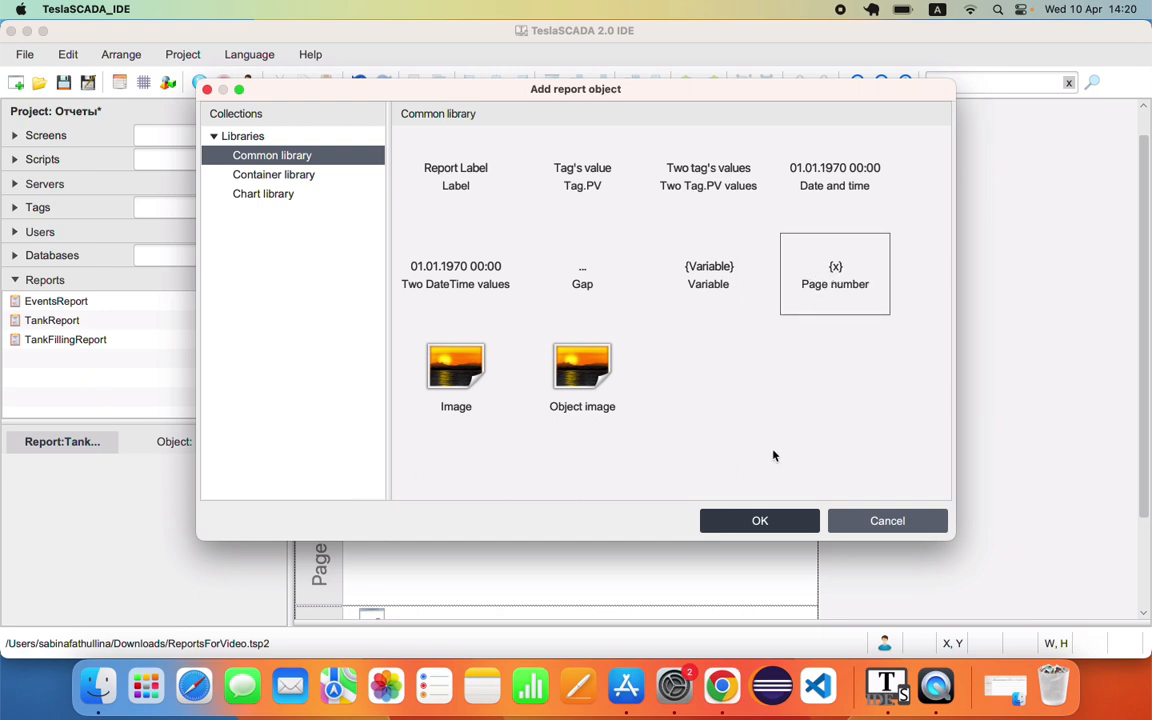
click(760, 520)
- Give the footer's page number object the Page style and the PageXofY type
double_click(581, 481)
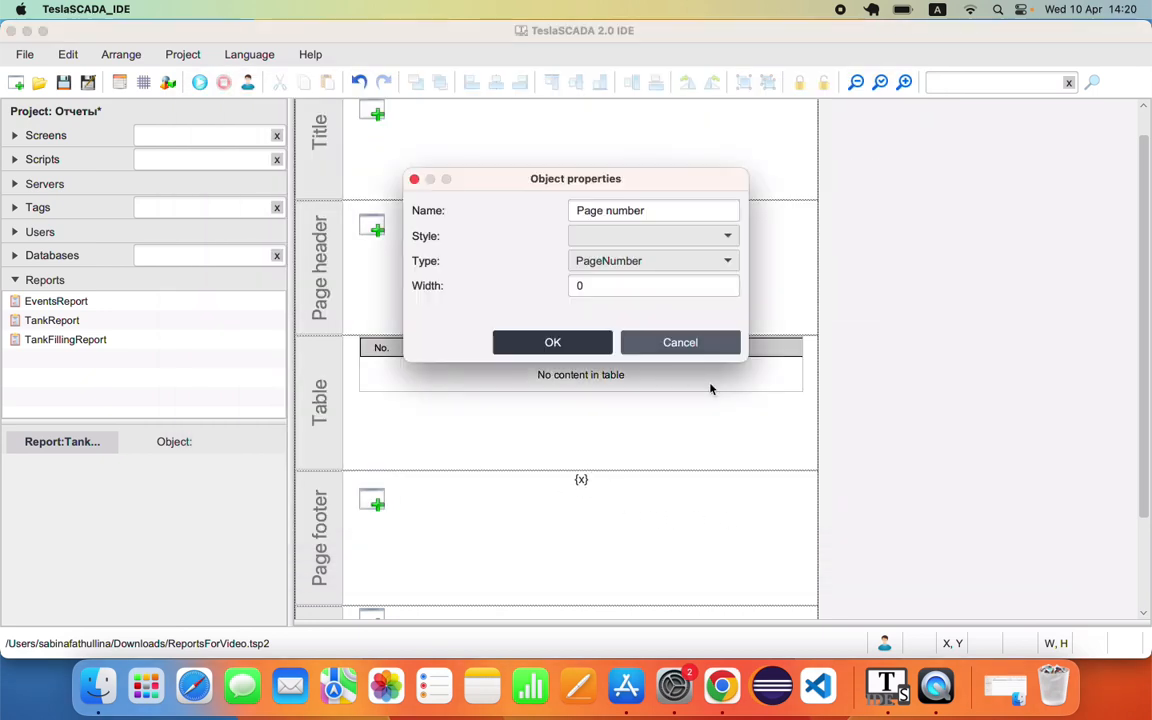
click(730, 236)
click(615, 351)
click(726, 259)
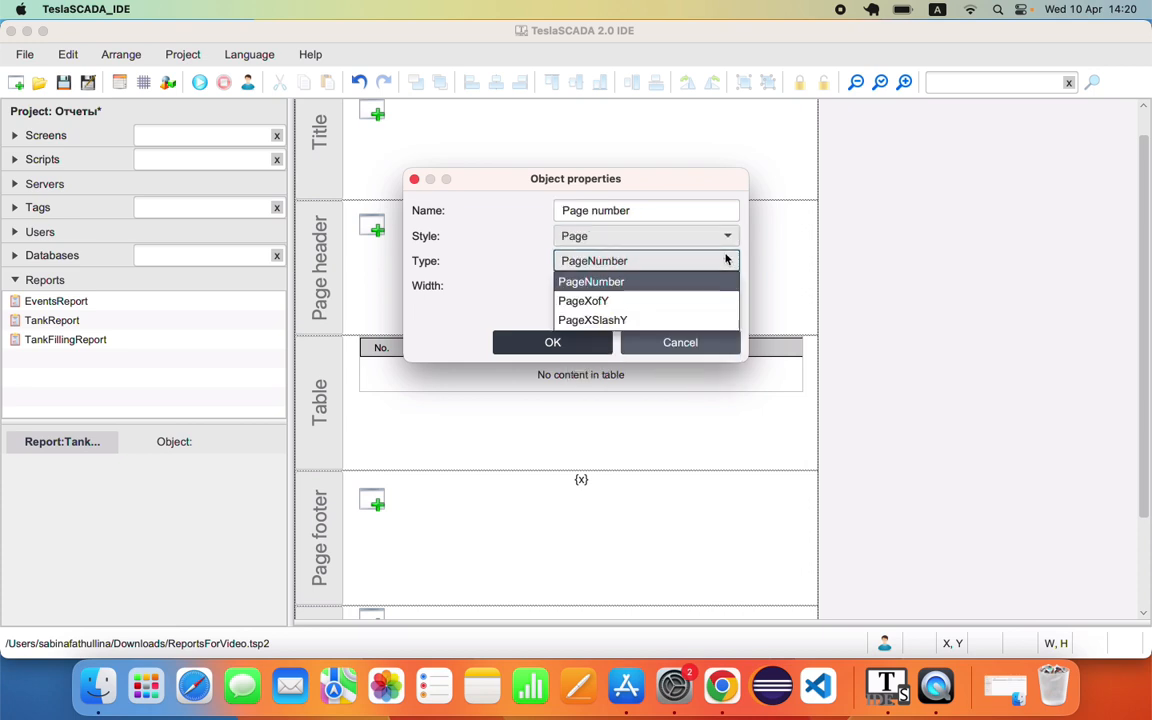
click(593, 301)
click(578, 340)
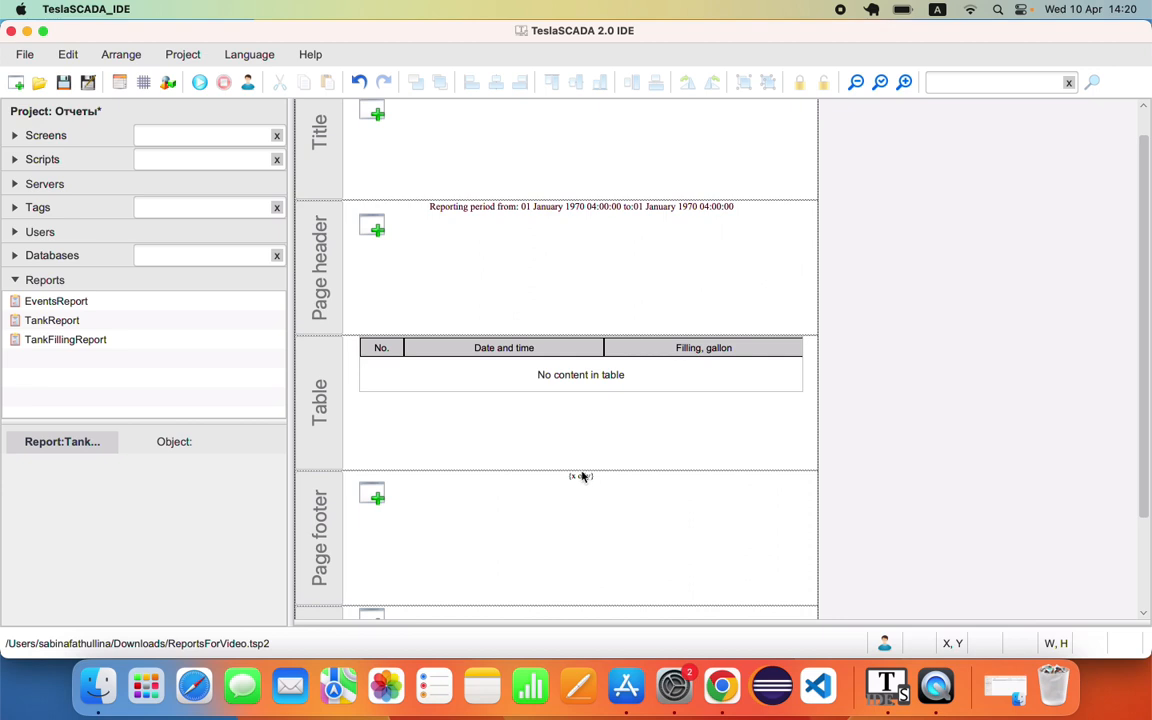
- Add a Variable object to the report's Summary section
scroll(483, 499, down, 3)
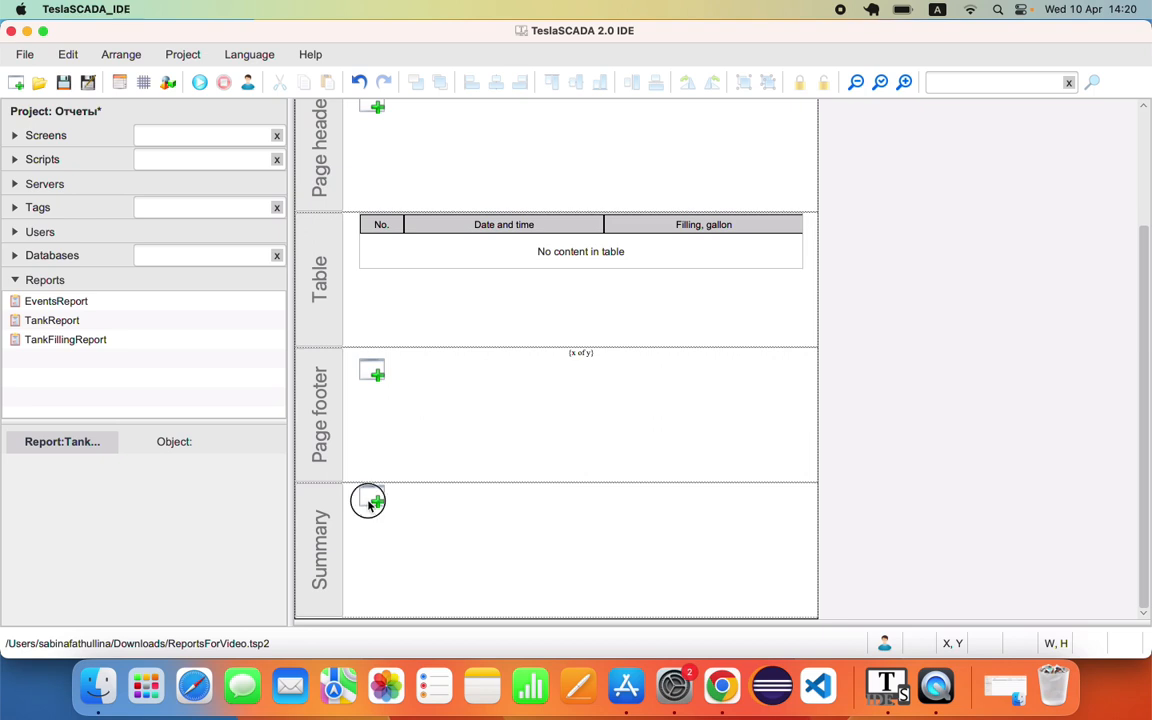
click(369, 501)
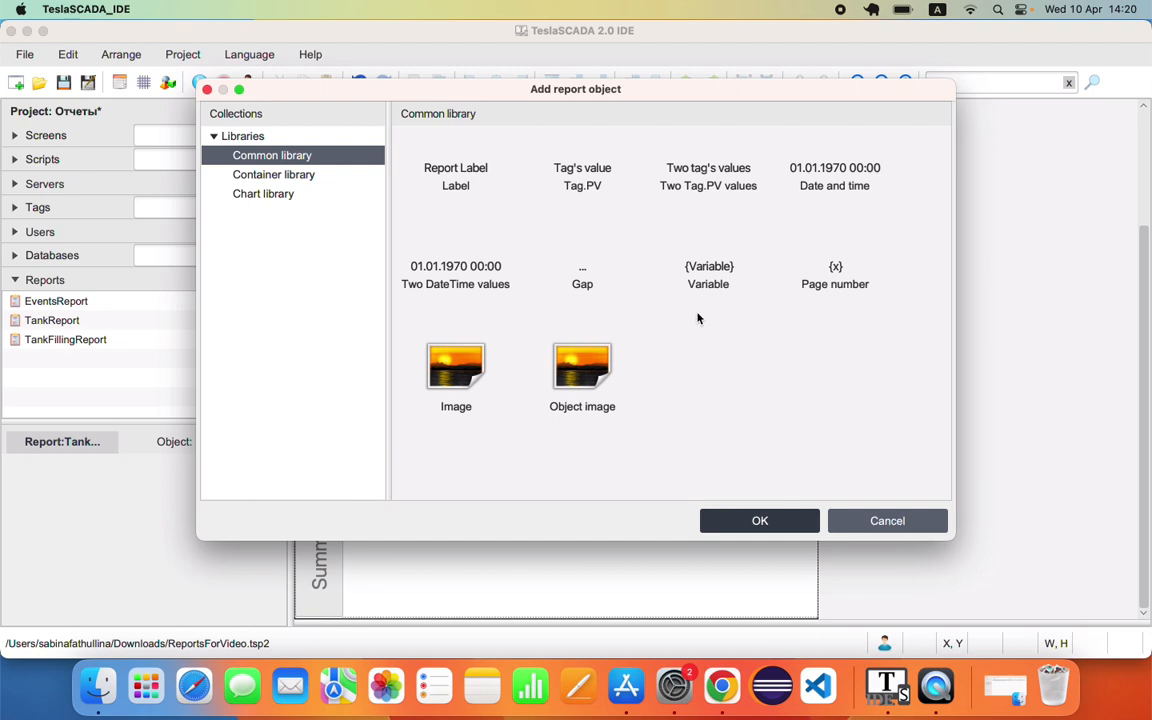
click(705, 275)
click(760, 520)
- Set the summary variable to style Value and variable Mininum, with "Minimum value" before it and "gallon" after it
click(583, 493)
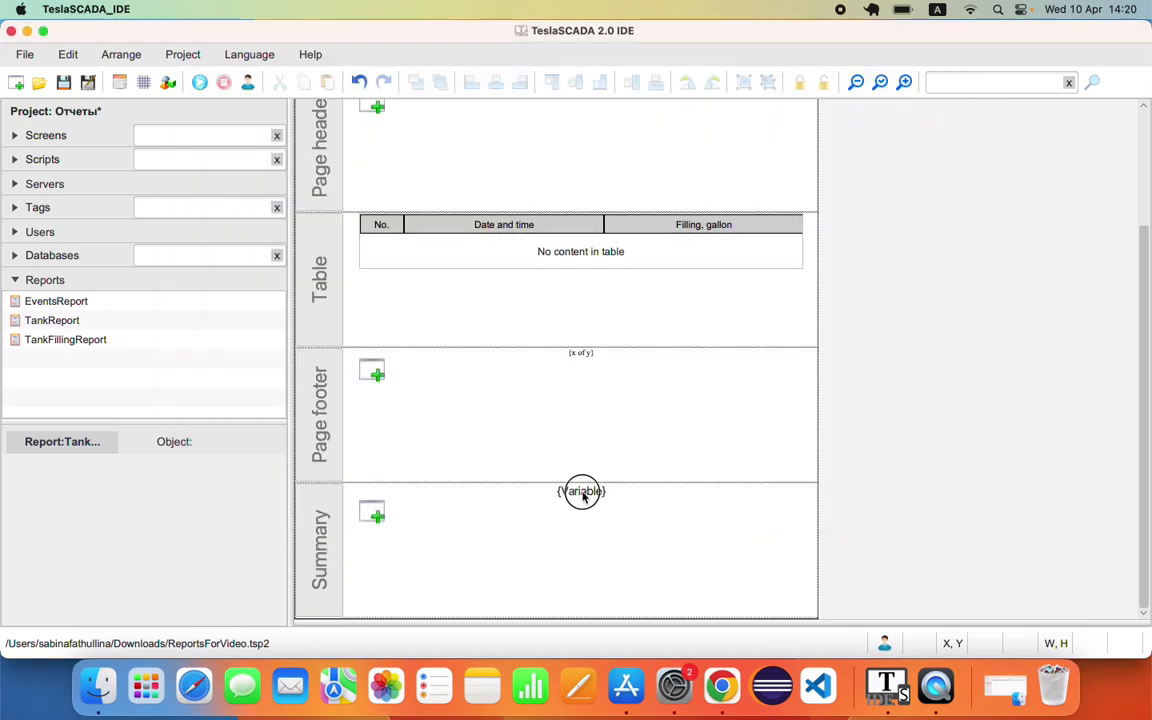
double_click(583, 493)
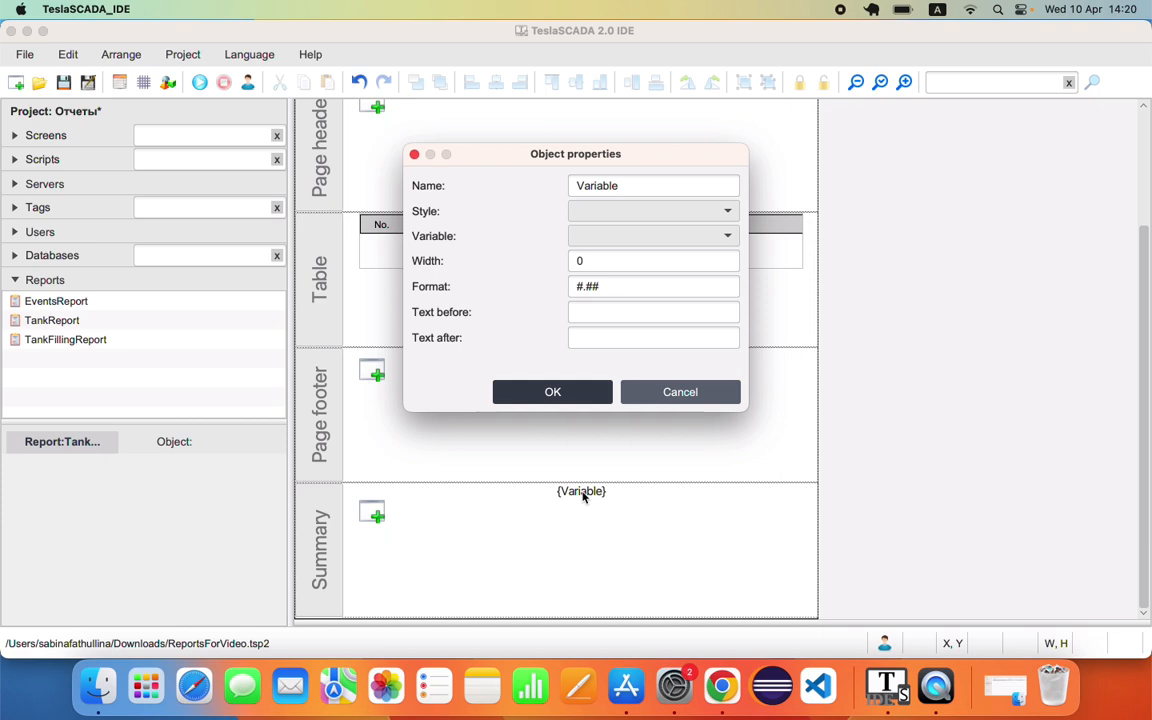
click(727, 213)
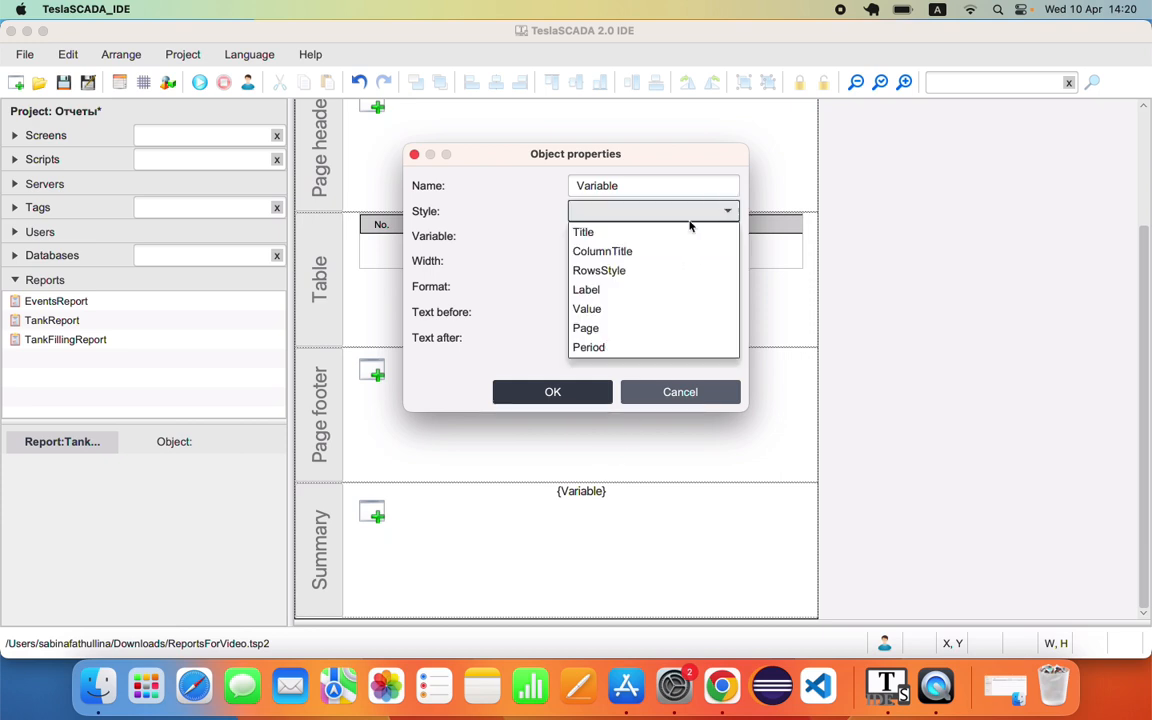
click(596, 307)
click(593, 238)
click(570, 261)
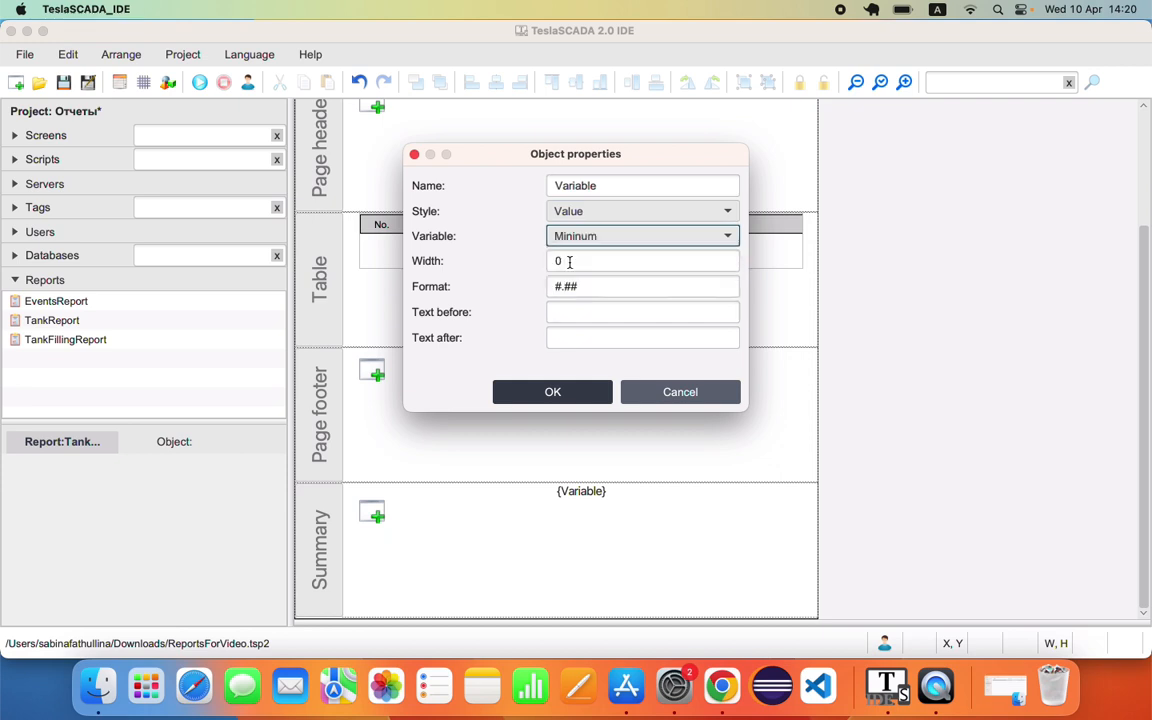
click(565, 314)
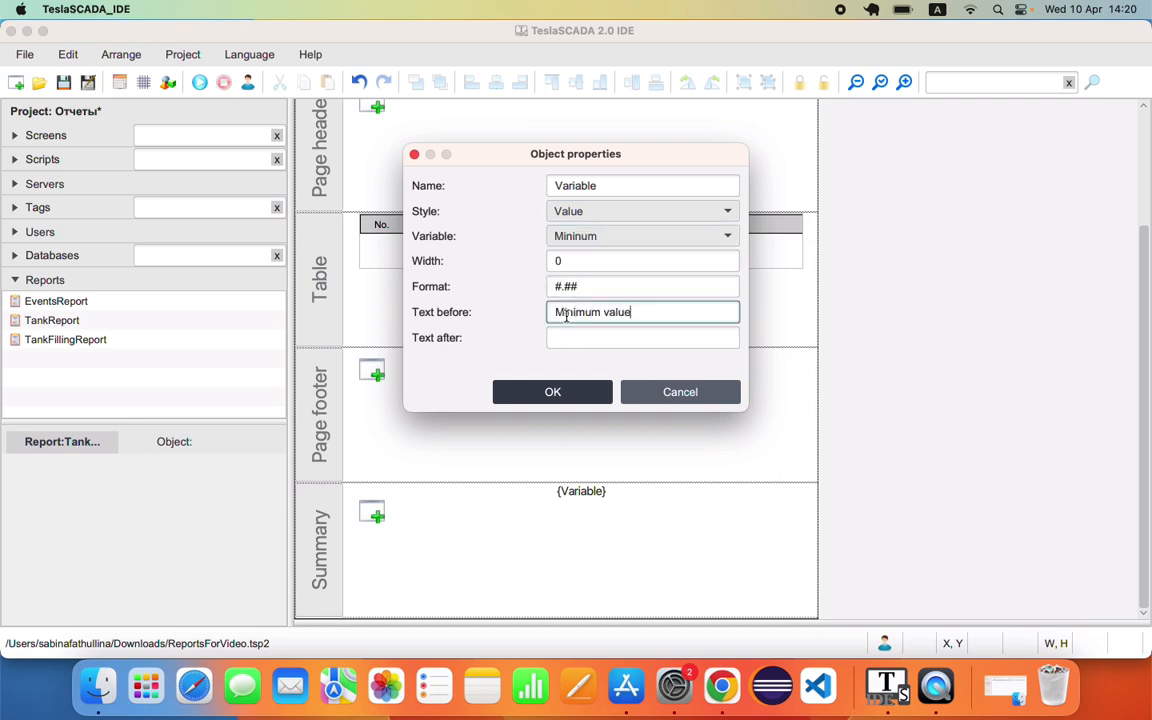
click(592, 340)
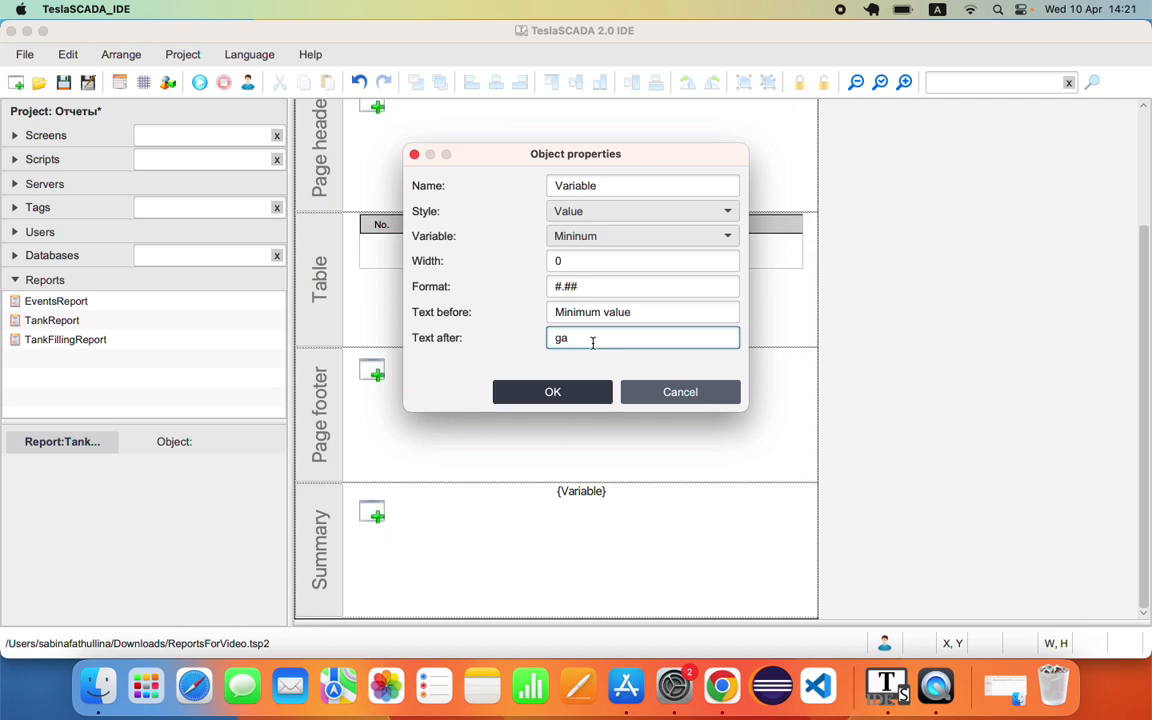
key(Return)
- Change the style of the Minimum value row in the Summary section to RowsStyle
double_click(530, 489)
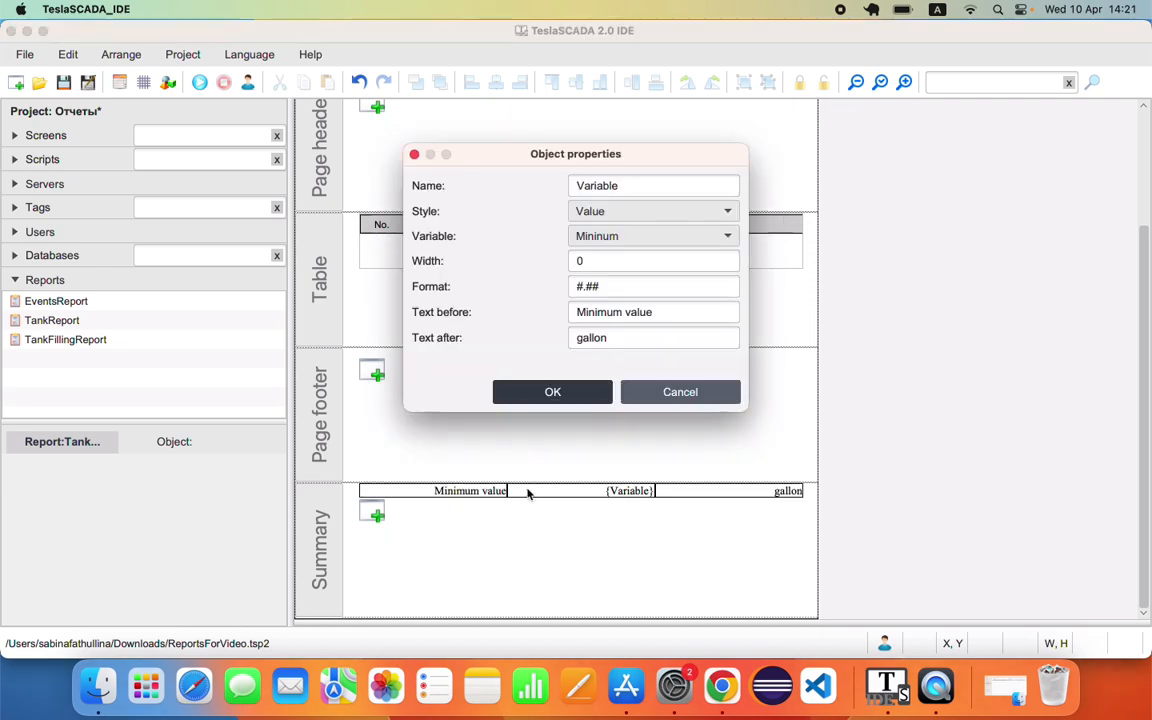
click(722, 211)
click(638, 272)
click(548, 393)
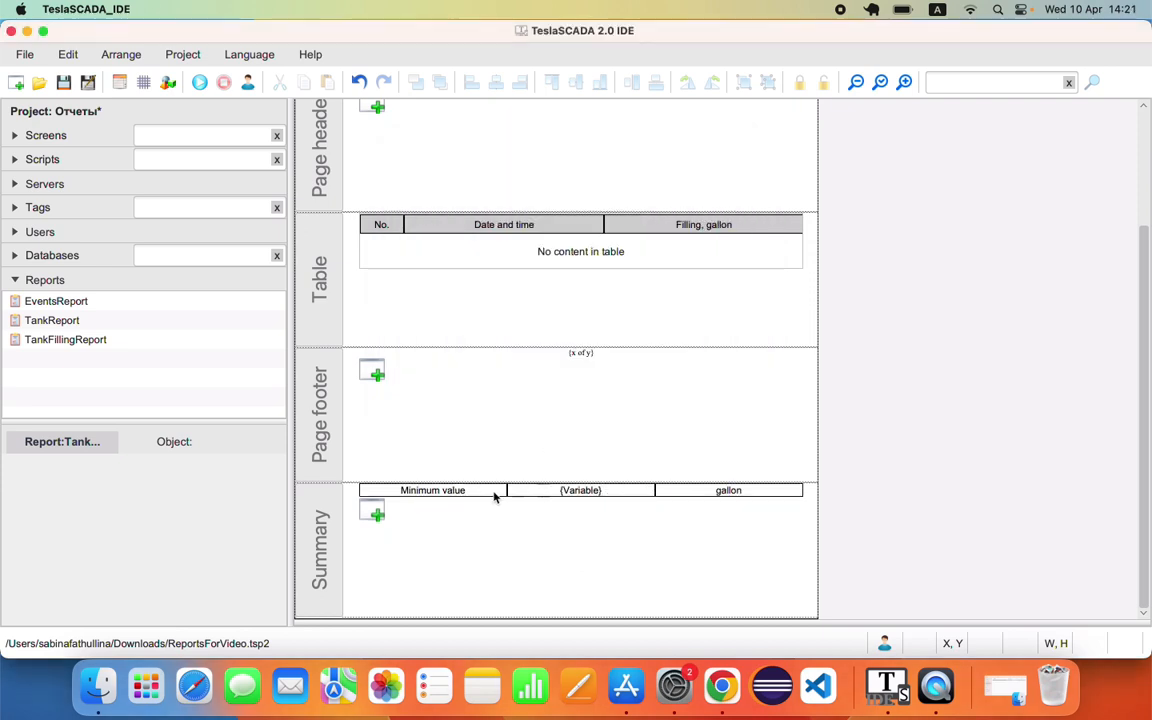
- Add a second Variable object to the Summary section with style RowsStyle and variable Maximum
click(374, 511)
double_click(701, 270)
double_click(648, 507)
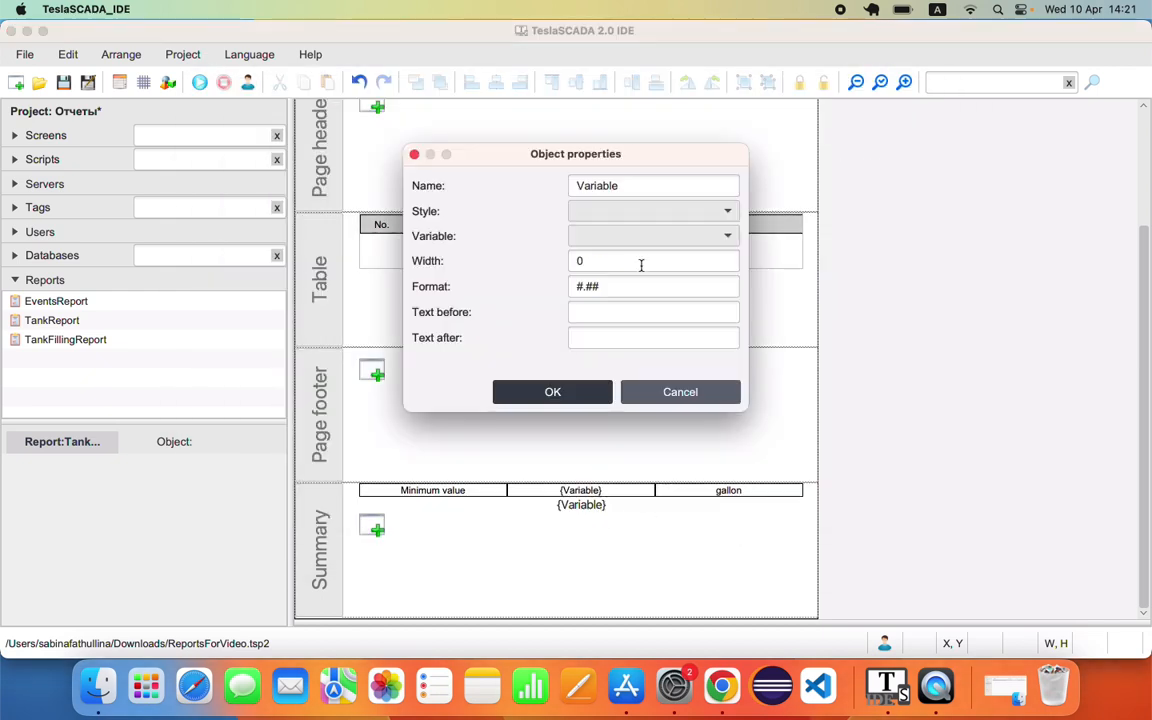
click(645, 211)
click(592, 266)
click(727, 237)
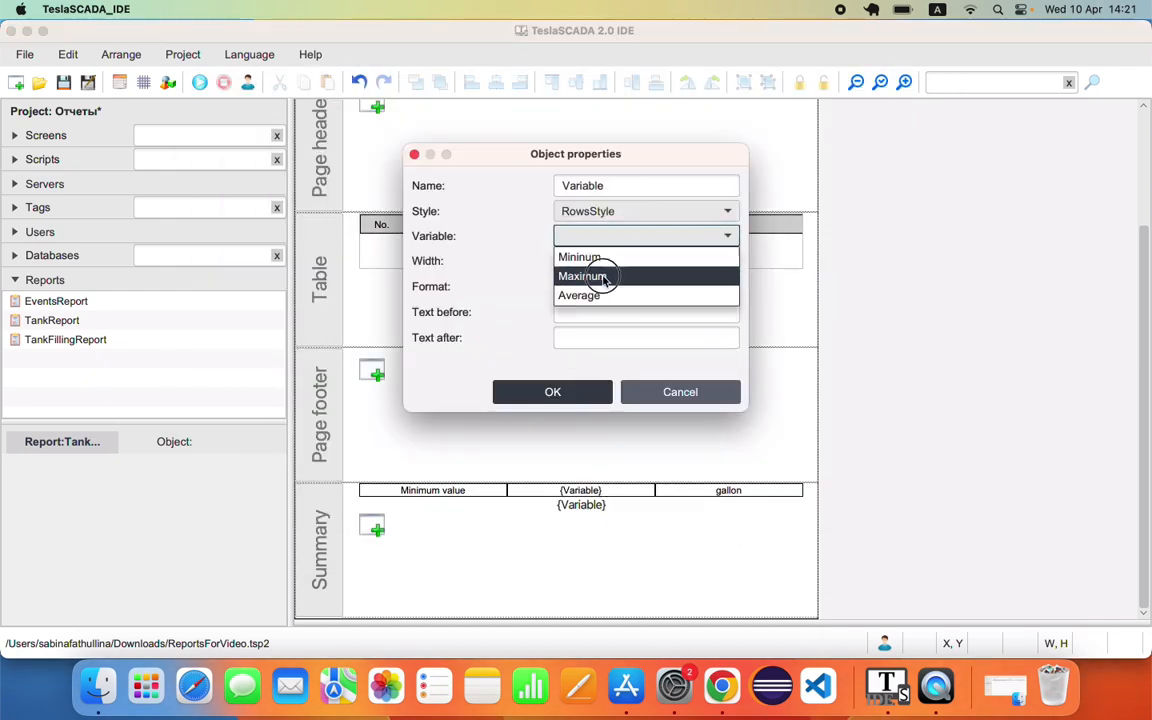
click(597, 275)
- Set the second summary variable's text before to "Maximum value" and its text after to "gallon"
click(566, 311)
text(maximu)
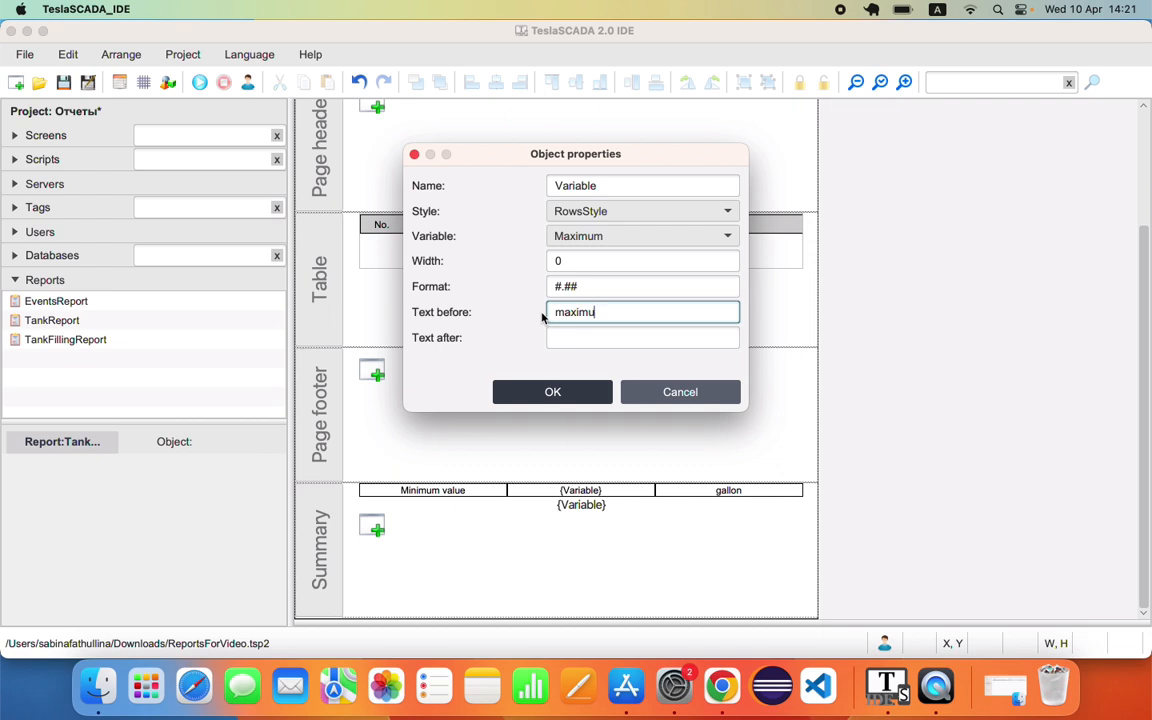
text(m value)
click(549, 314)
key(Delete)
text(M)
click(579, 333)
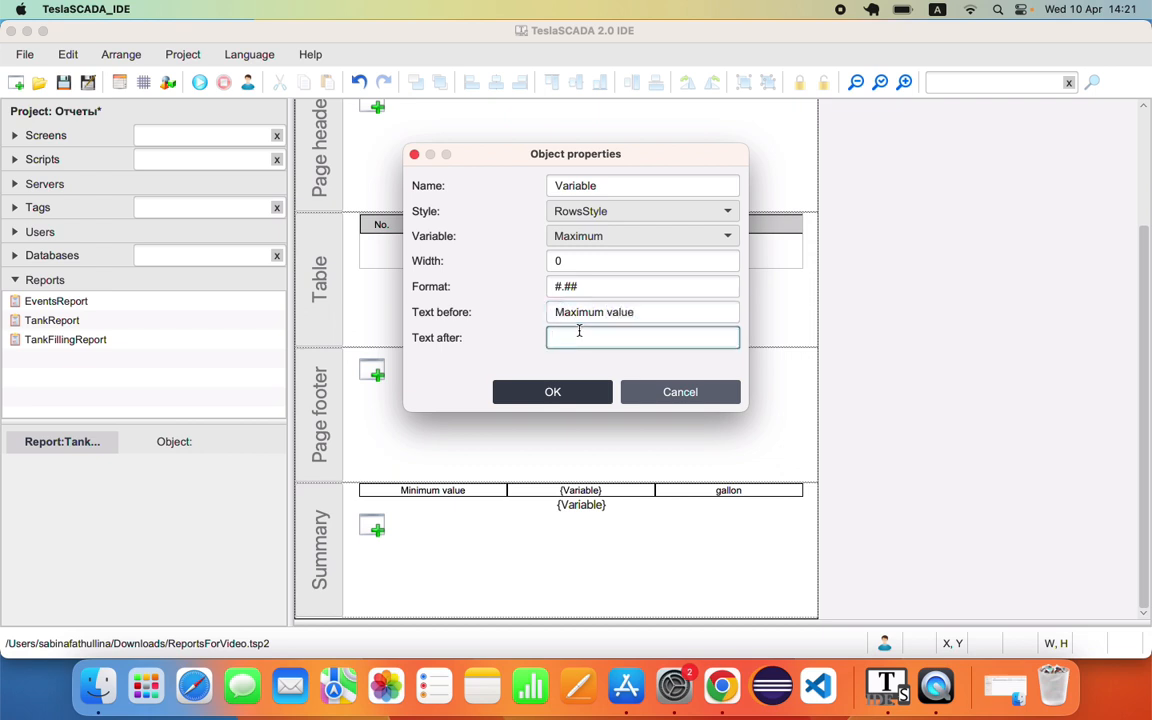
text(gallon)
click(561, 397)
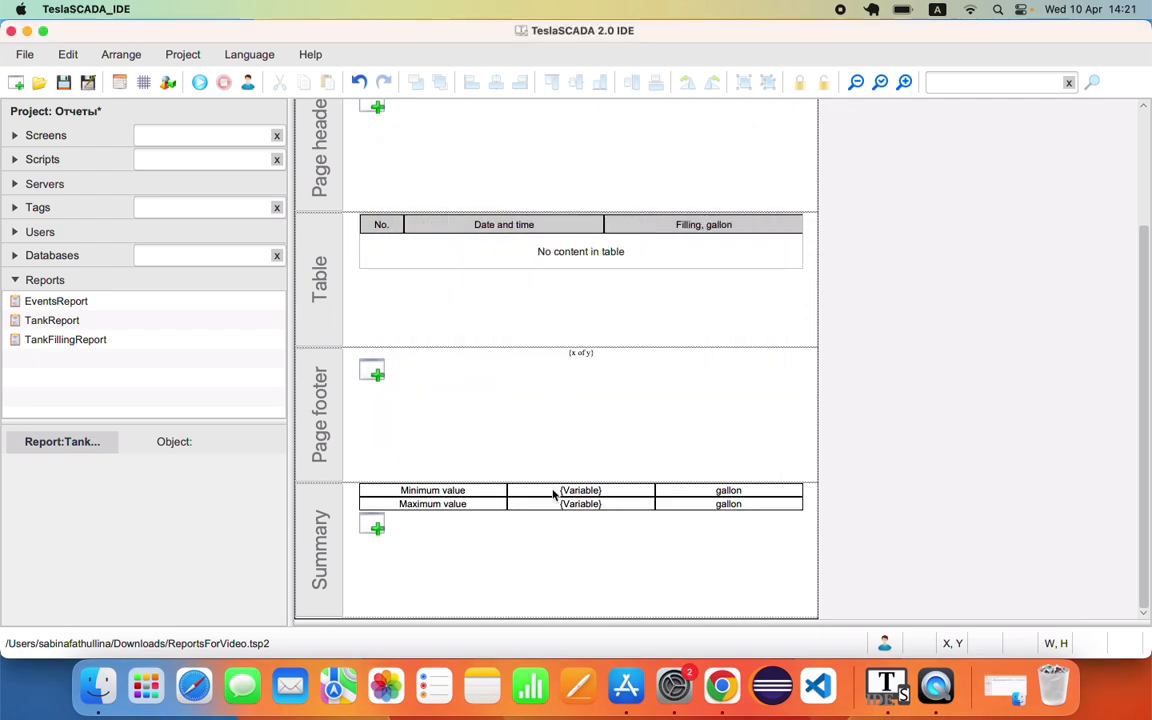
double_click(557, 503)
click(673, 399)
- Add a third Variable object to the Summary section with style RowsStyle and variable Average
click(372, 527)
click(742, 245)
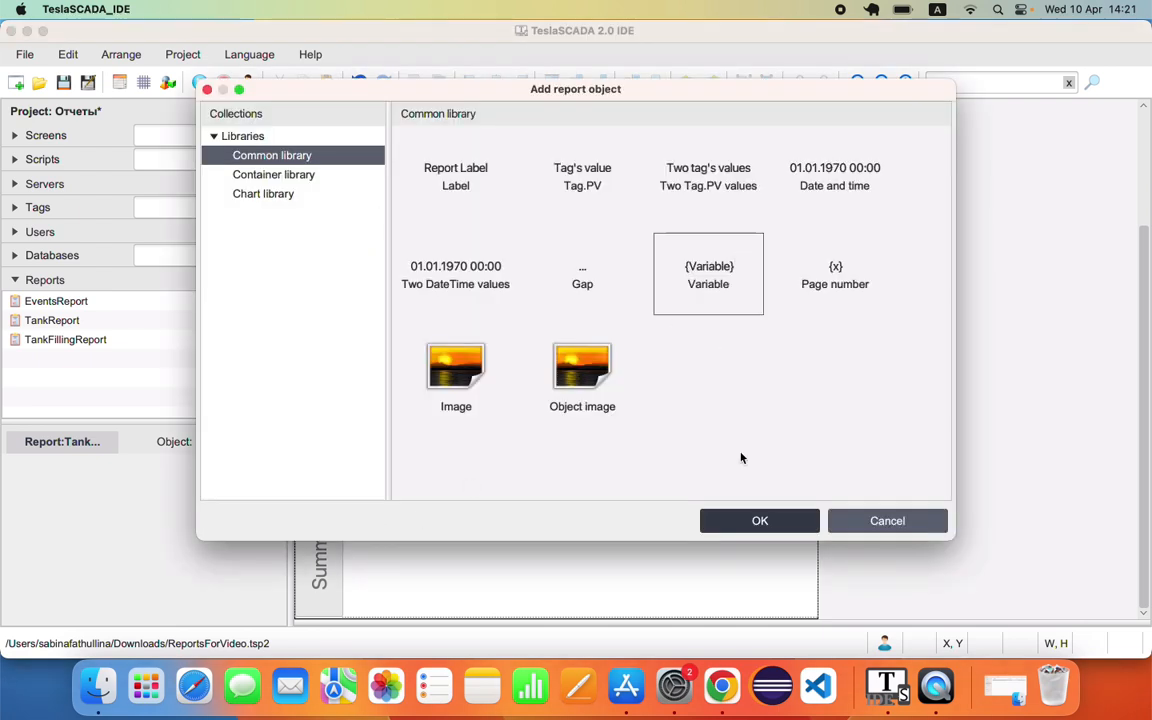
click(765, 519)
double_click(592, 519)
click(650, 211)
click(630, 268)
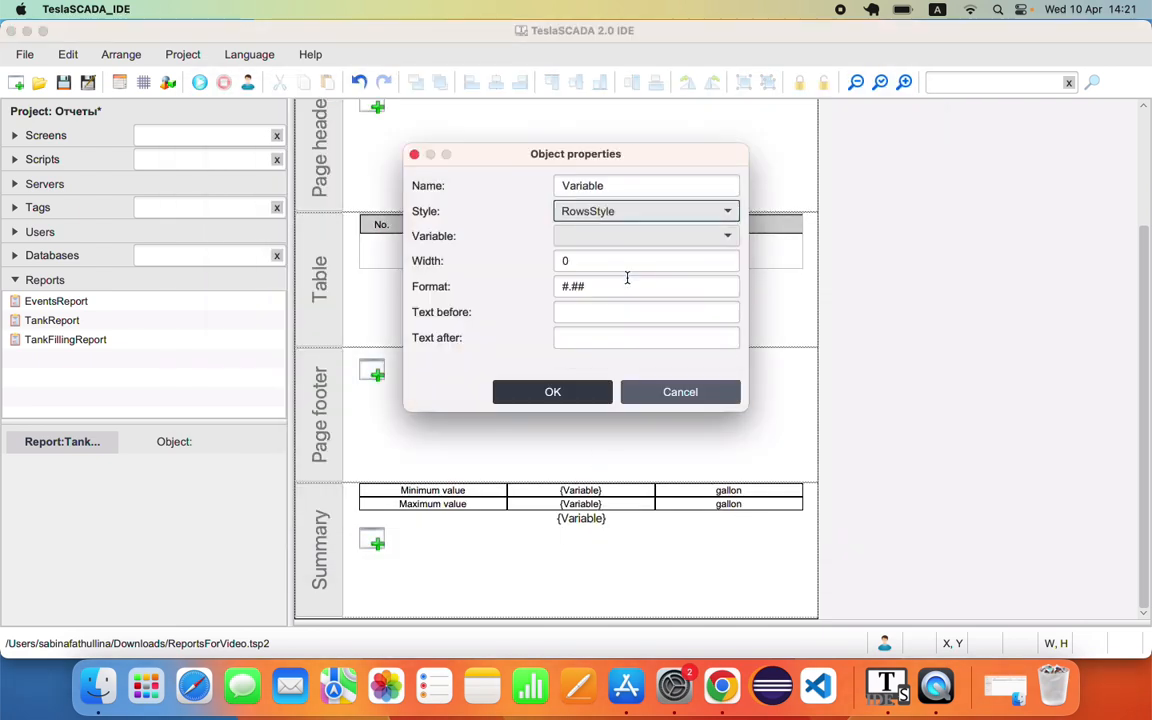
click(565, 236)
click(590, 296)
- Set the third summary variable's text before to "Average value" and its text after to "gallon"
click(570, 312)
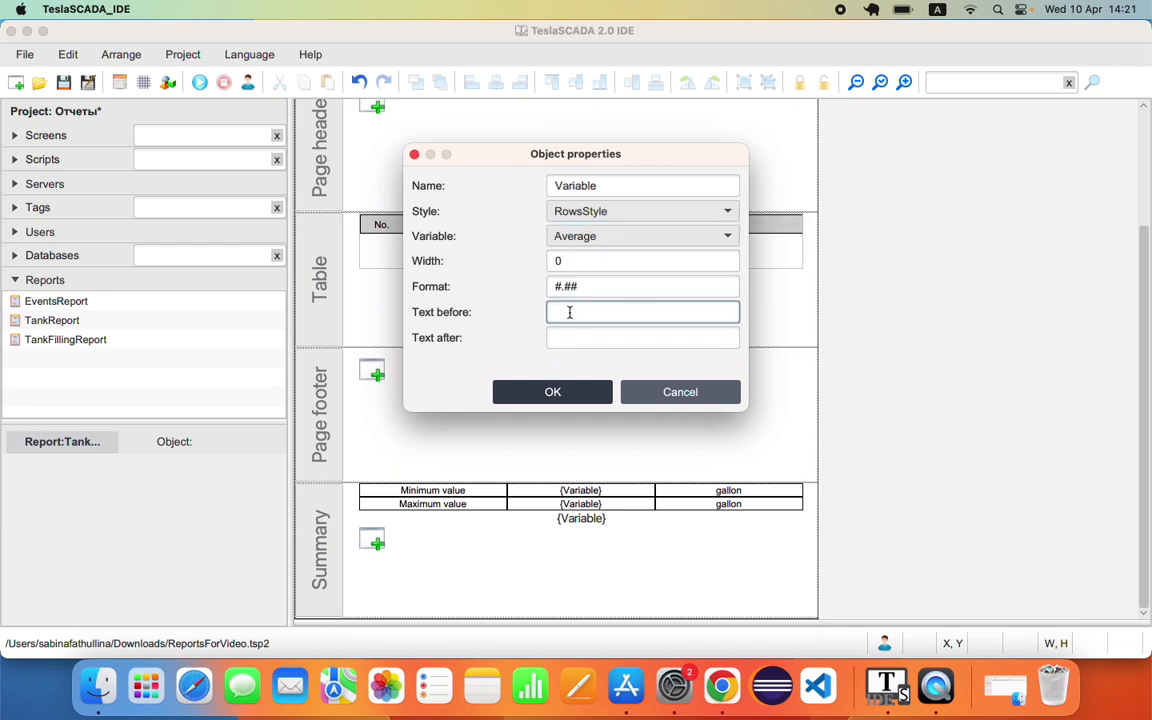
text(Average value)
click(581, 340)
text(gallo)
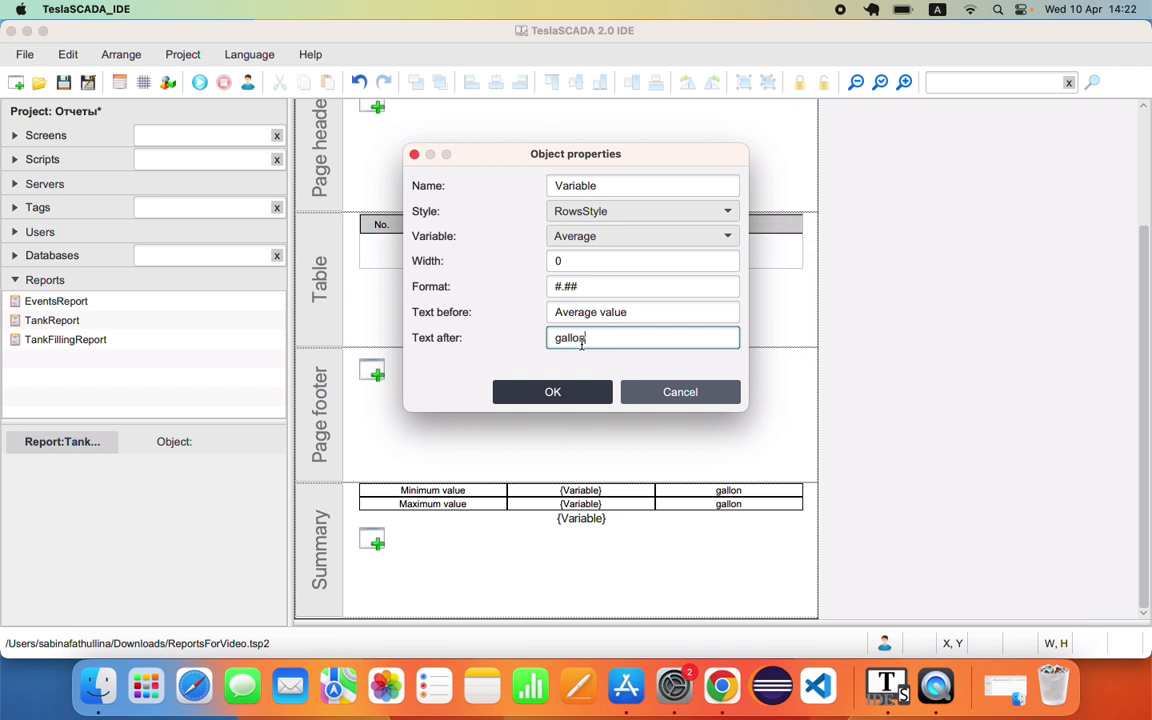
text(n)
click(576, 398)
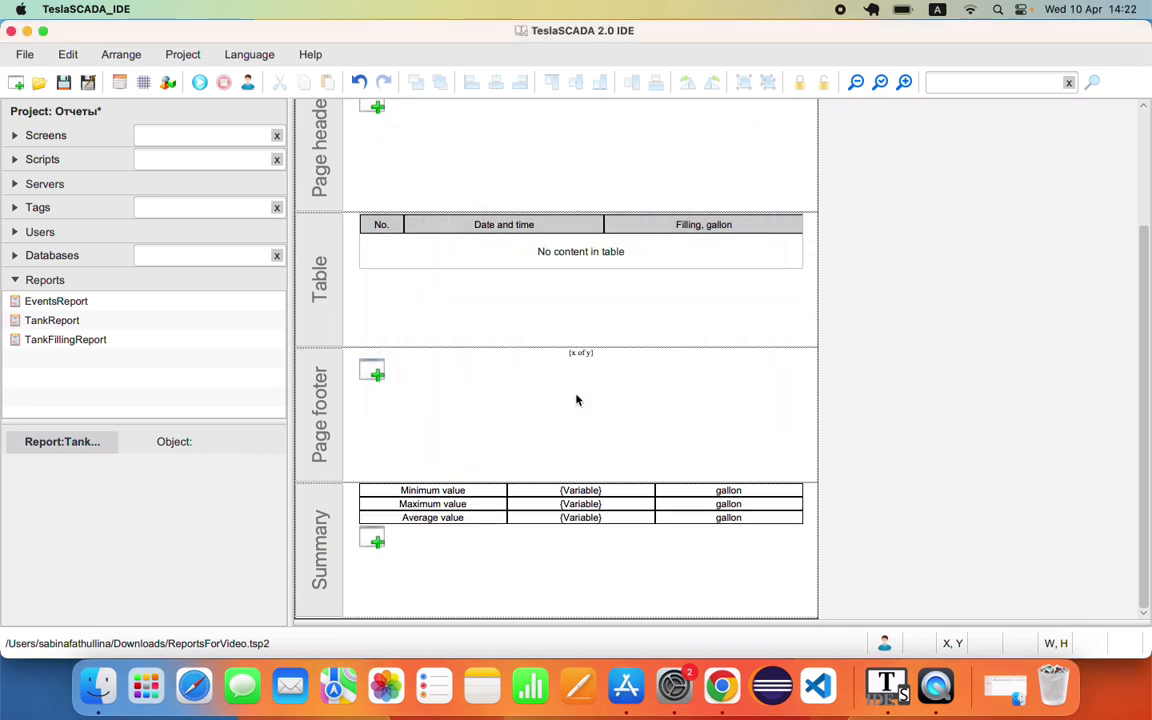
- Add a time chart from the Chart library to the Summary section, below the Average value row
click(375, 541)
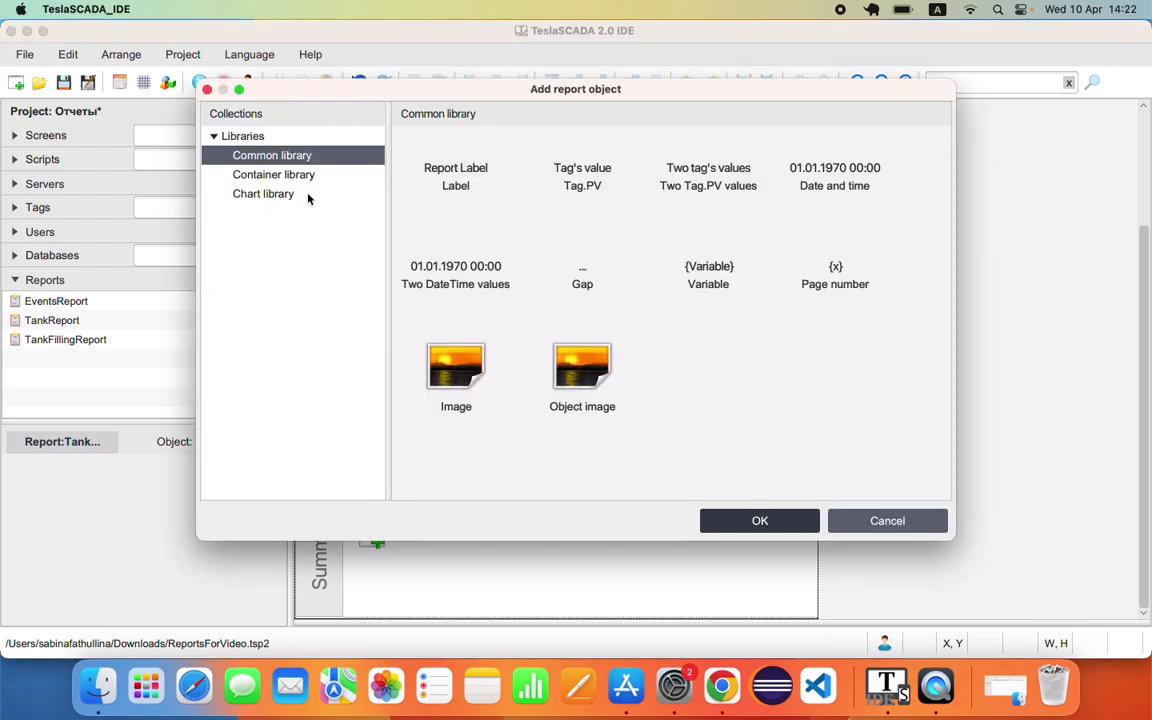
click(284, 196)
click(434, 178)
click(758, 521)
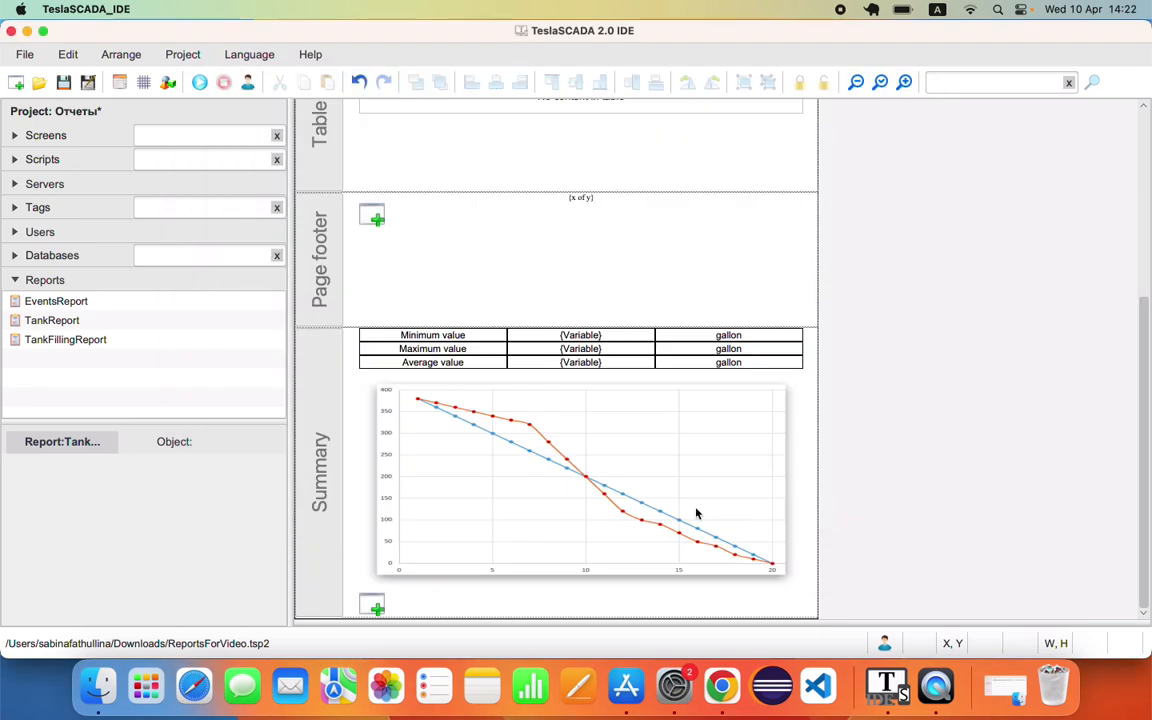
- Set the time chart's style to Title, its title font size to 12 and its time period to Date and time
double_click(610, 499)
click(728, 198)
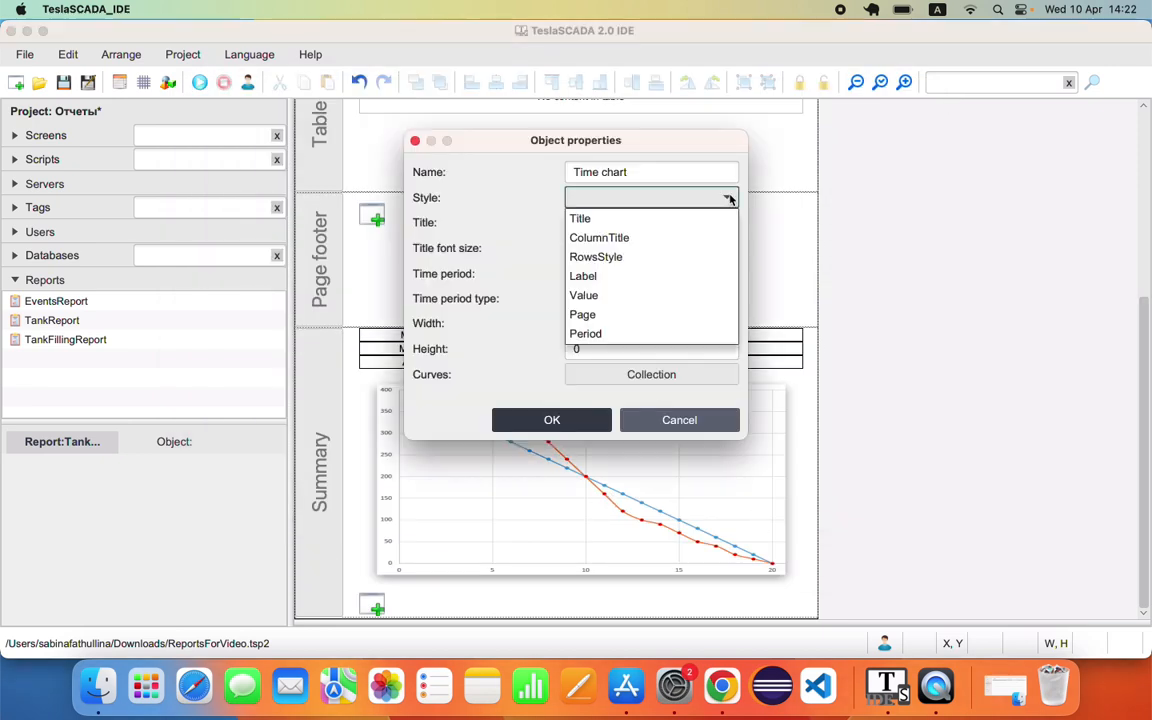
click(590, 218)
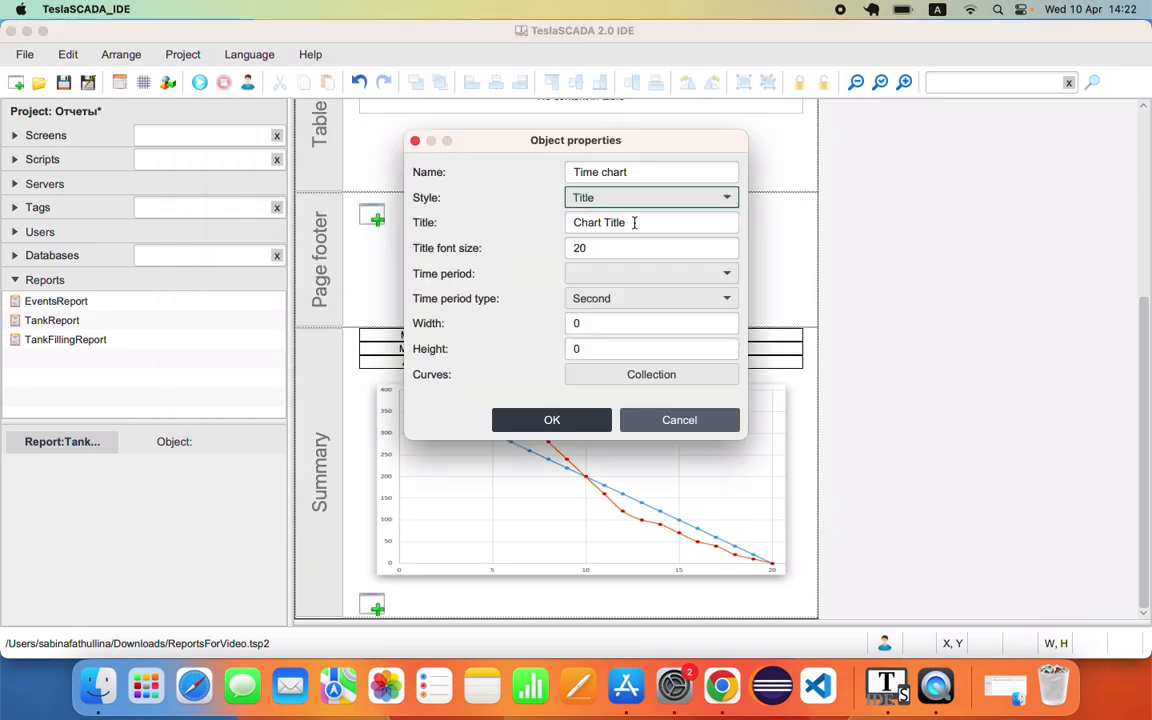
drag(600, 249, 514, 223)
text(12)
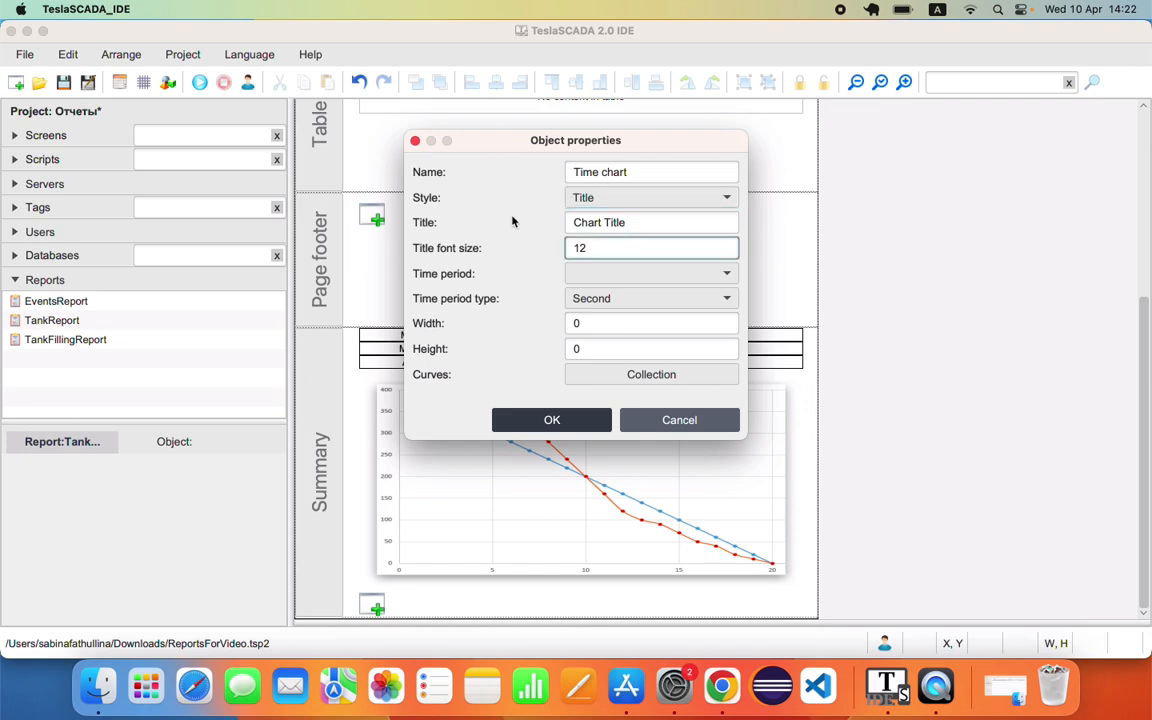
click(630, 272)
click(614, 299)
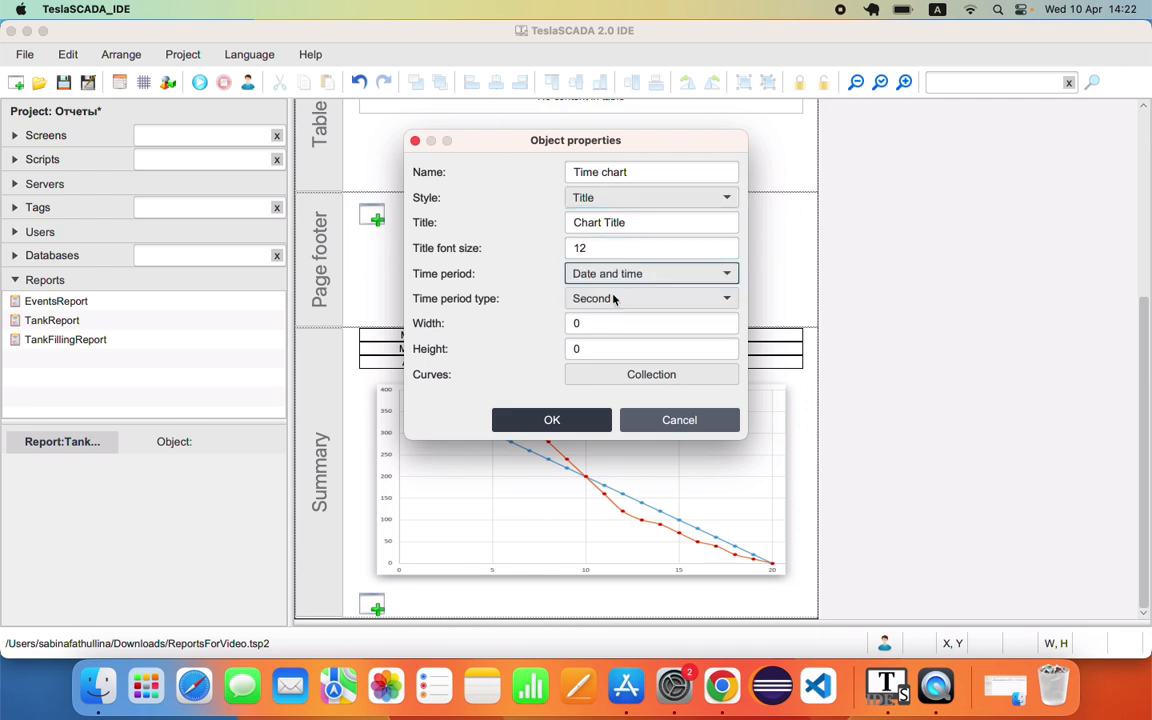
- Add a curve for the "Filling, gallon" column to the time chart and apply the chart properties
click(614, 373)
click(710, 185)
click(680, 208)
click(580, 291)
click(705, 386)
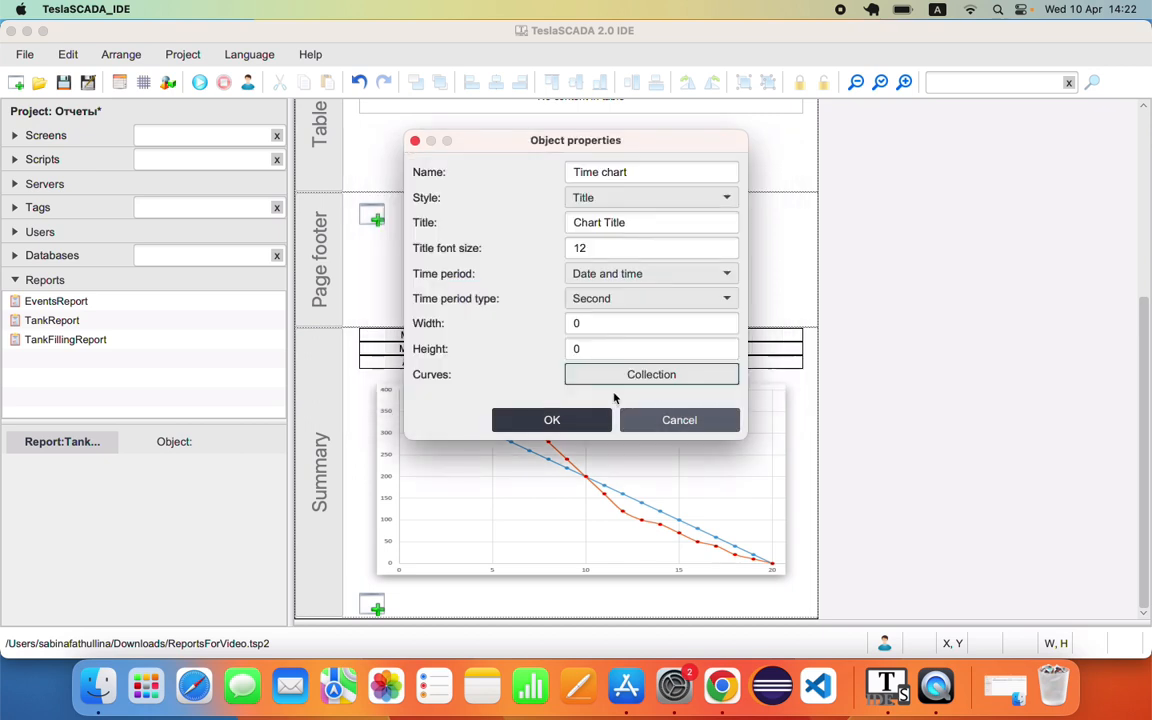
click(584, 418)
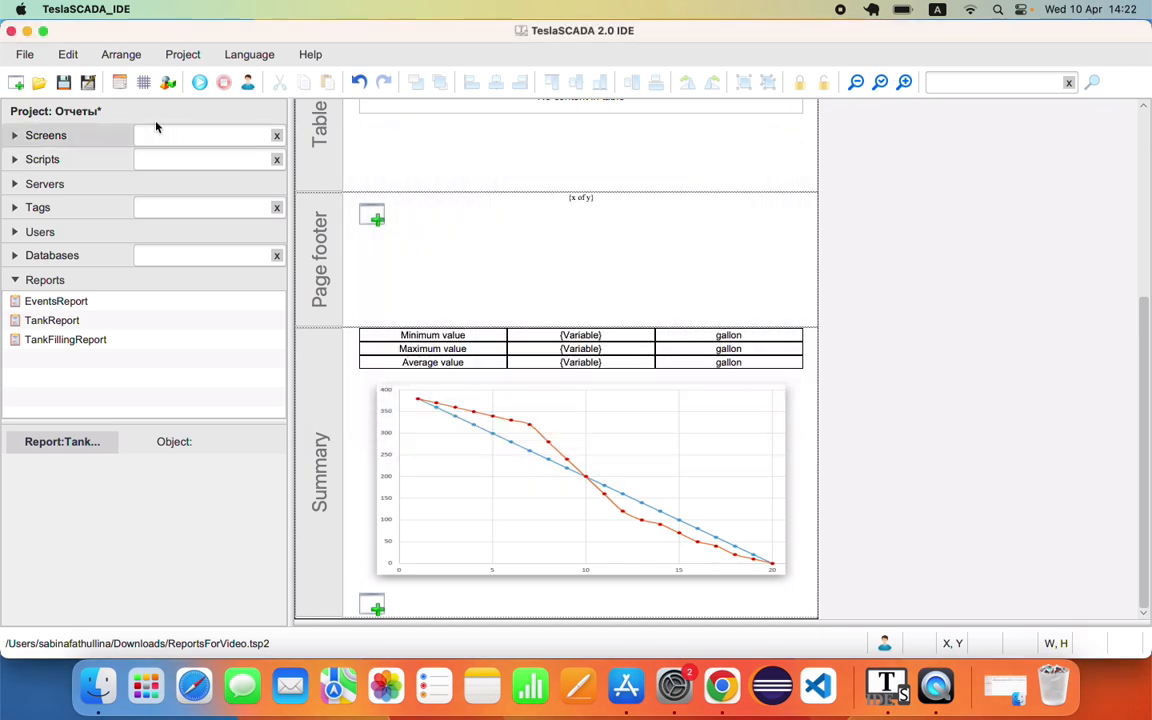
- Save the project and preview the Tank Filling Report with its new chart
click(63, 82)
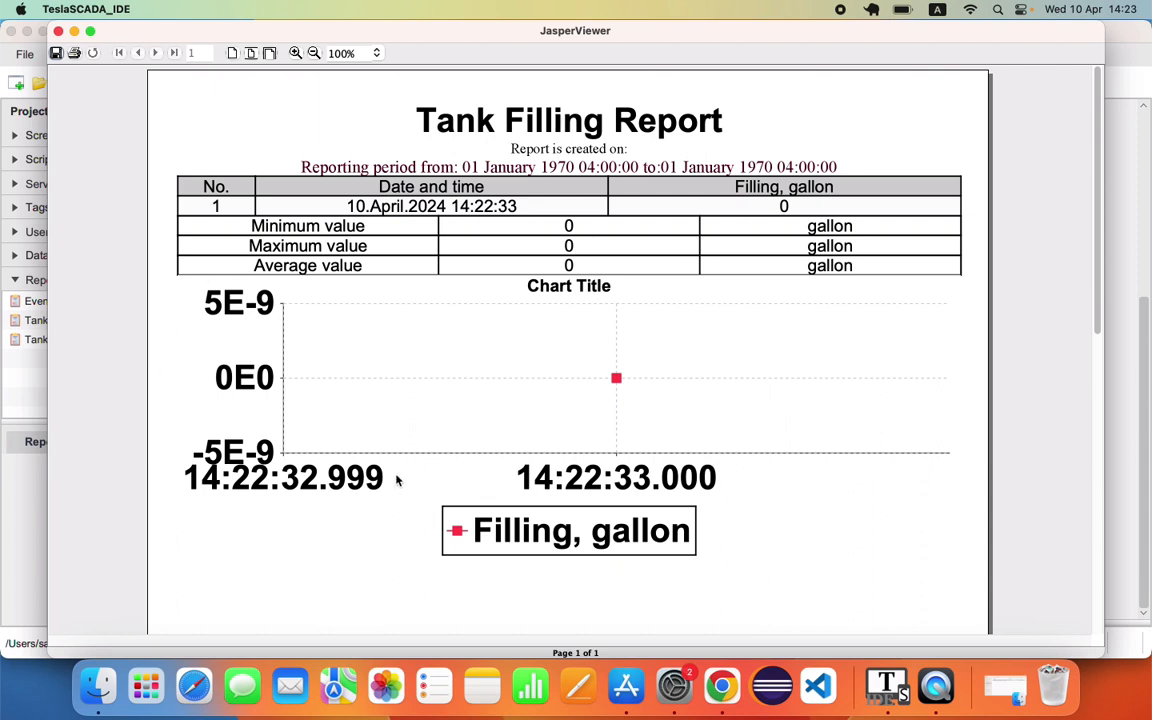
click(58, 31)
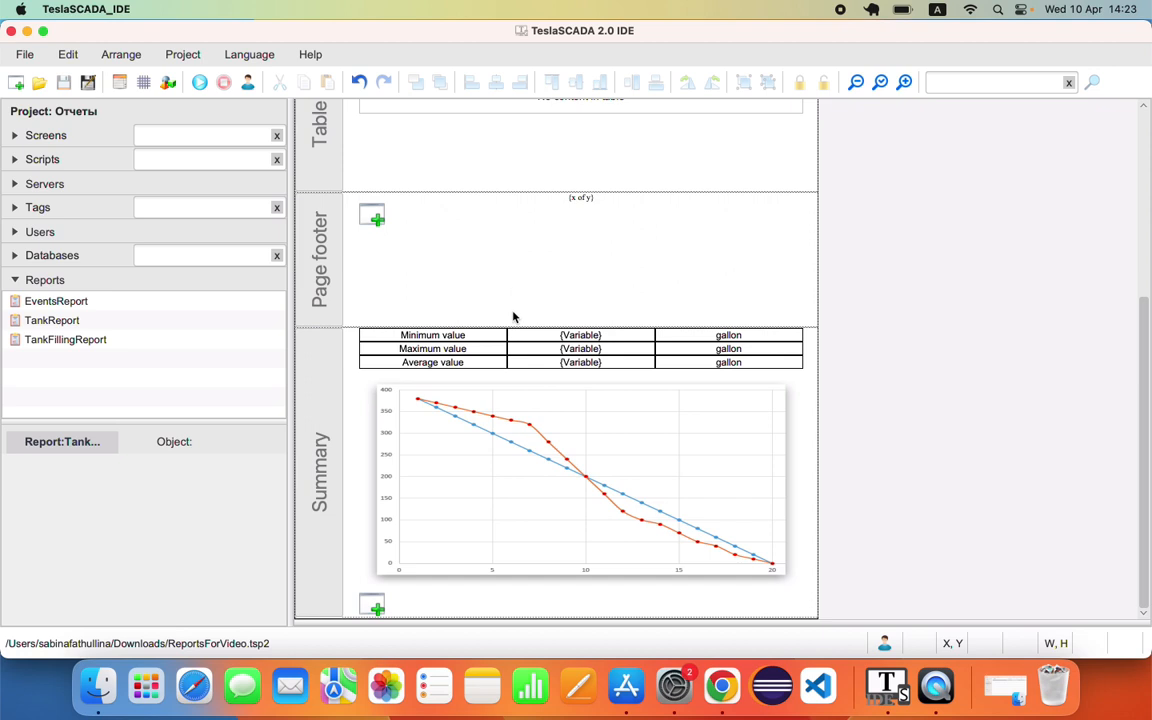
- Add a Gap object to the Title section under the creation date and another to the Page header under the reporting period
scroll(514, 316, up, 8)
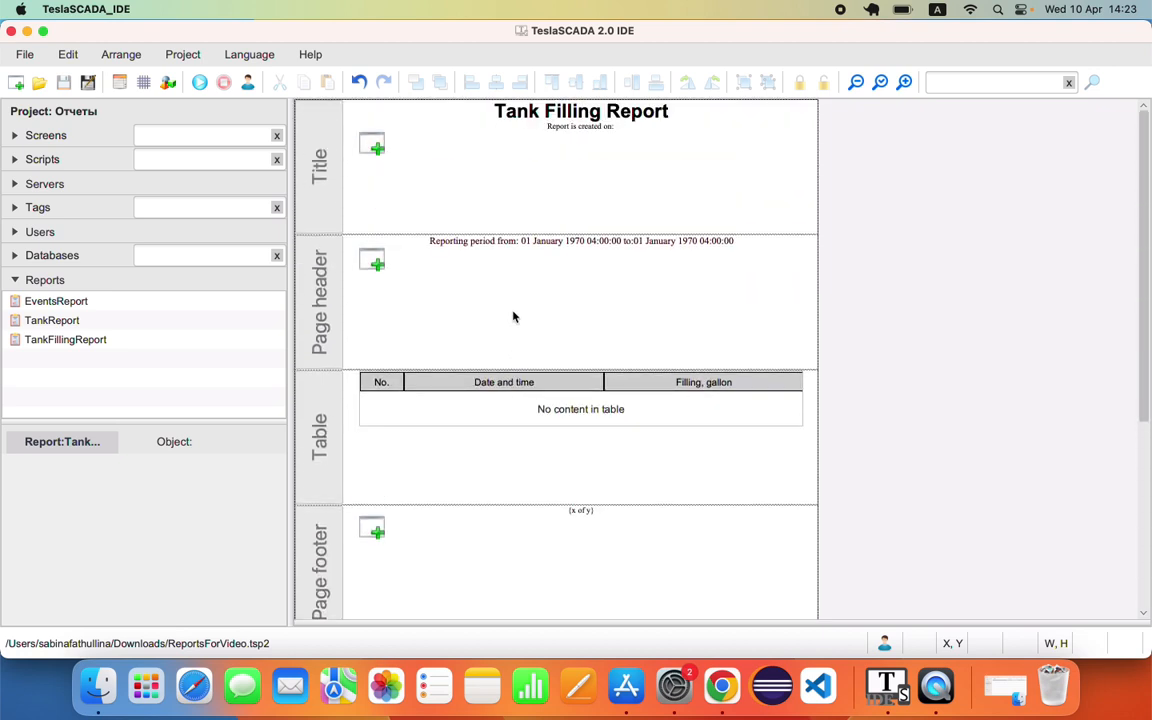
click(373, 147)
click(308, 156)
click(767, 518)
click(587, 139)
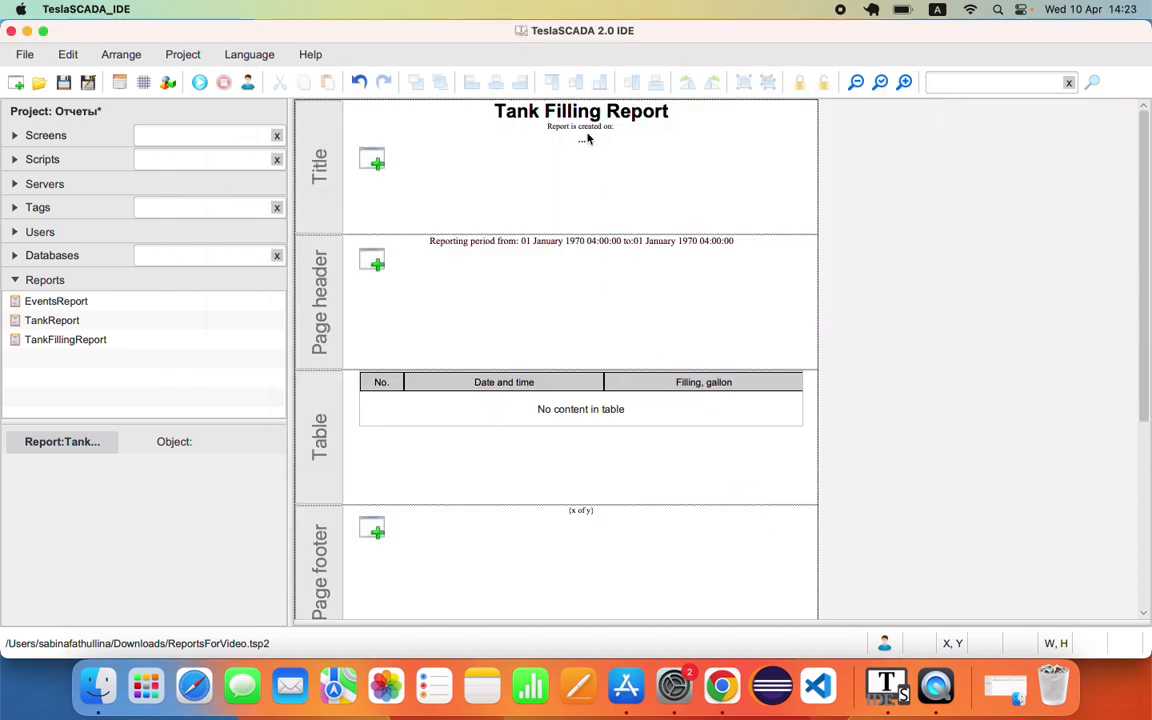
click(372, 261)
click(565, 263)
key(Return)
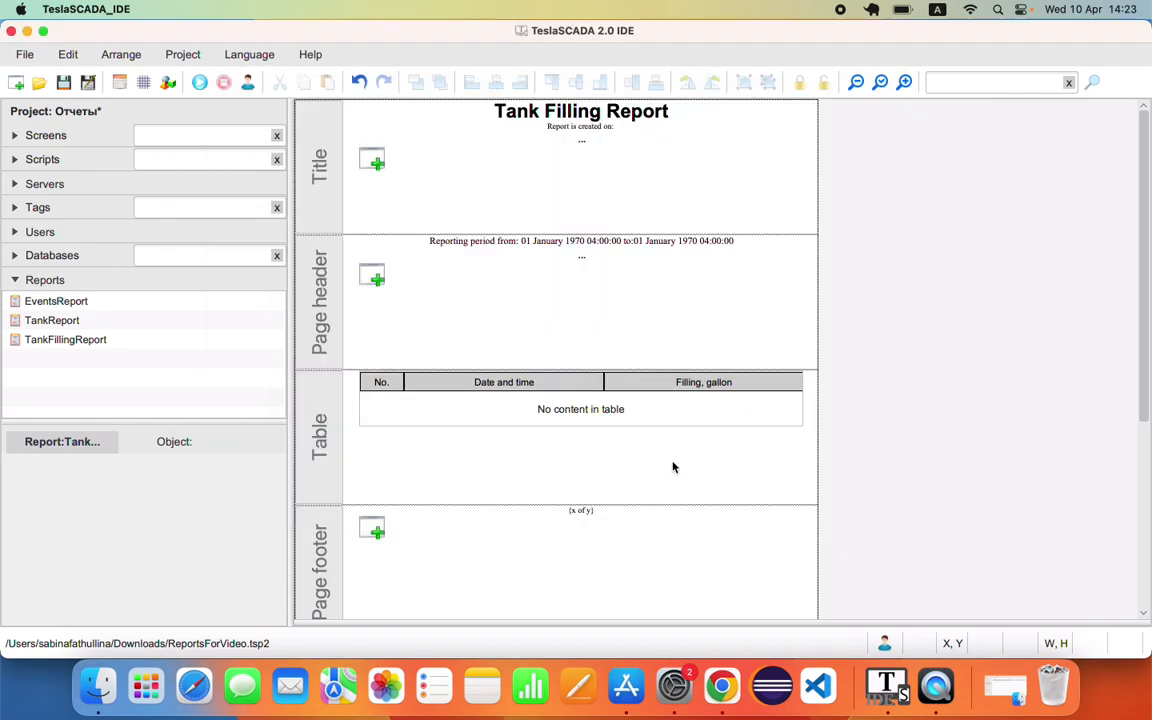
scroll(372, 530, down, 3)
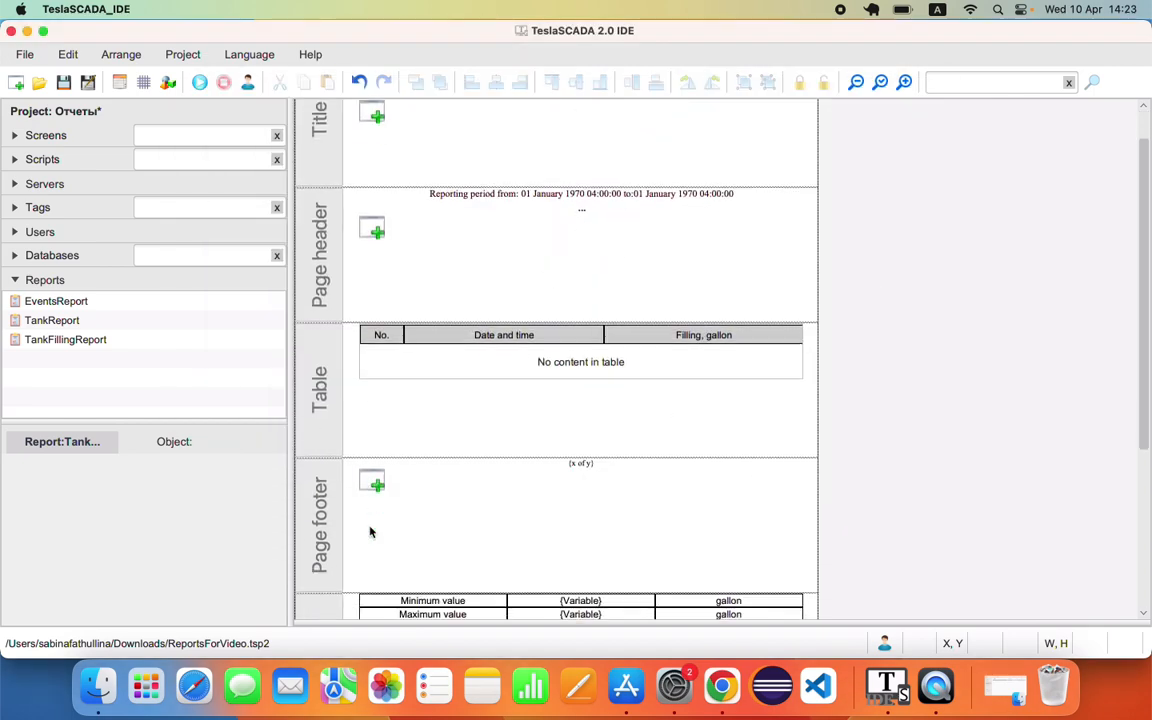
click(372, 399)
click(544, 252)
click(790, 519)
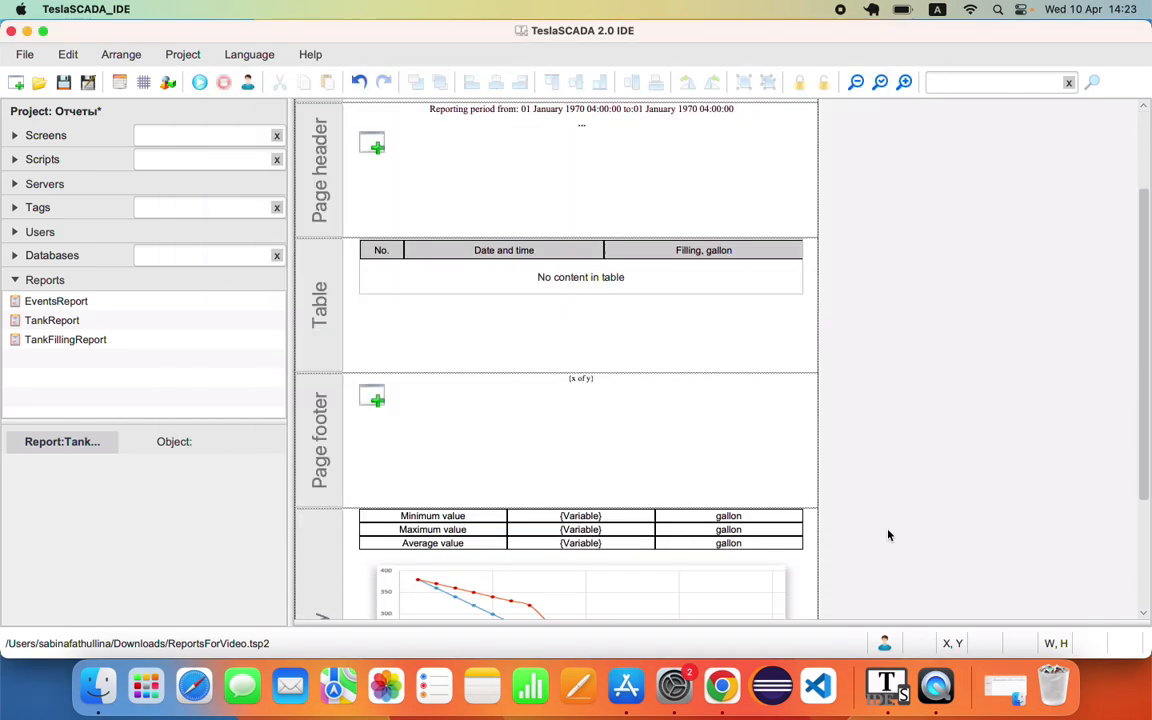
- Add a Gap object to the Summary section and place it between the Average value row and the chart
scroll(585, 506, down, 4)
scroll(585, 506, down, 1)
click(372, 606)
click(582, 332)
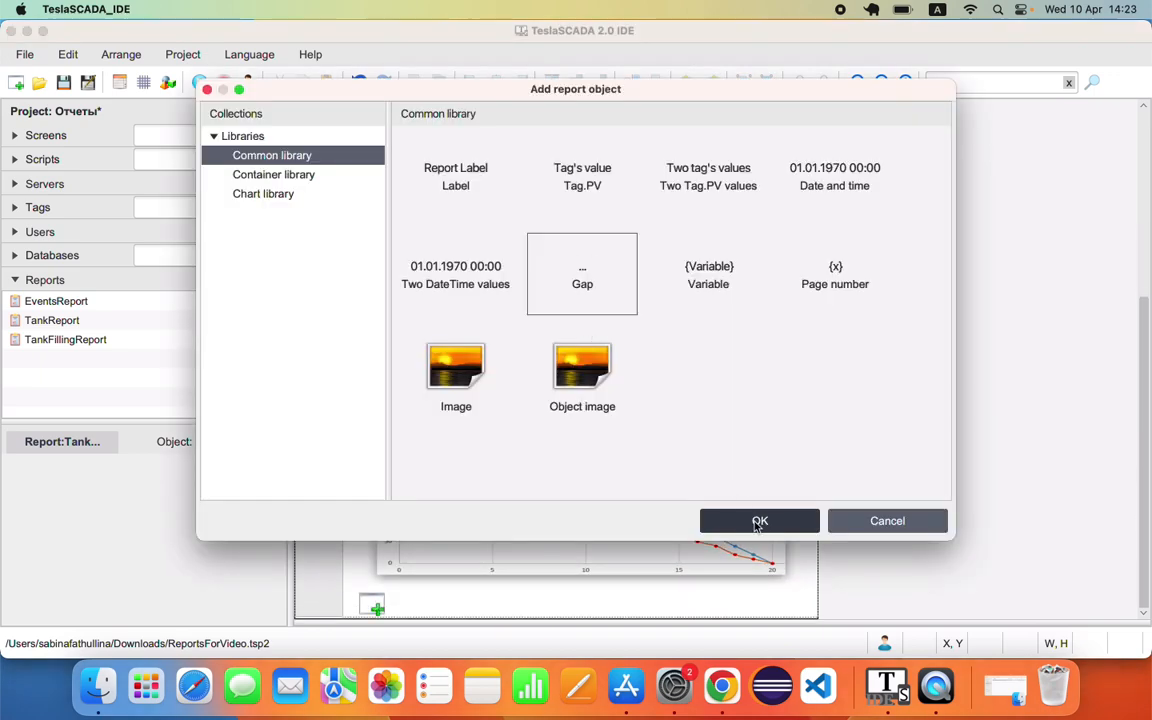
click(758, 519)
drag(590, 590, 584, 366)
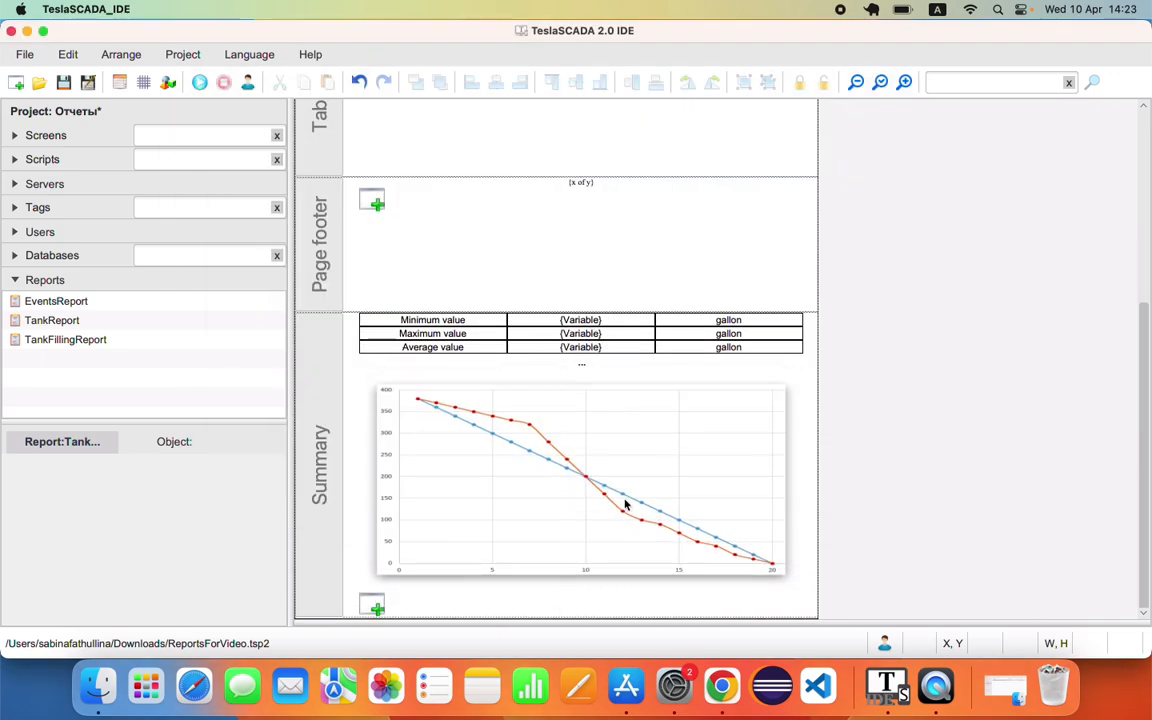
- Add a second Gap object to the Summary section and place it above the Minimum value row
click(380, 608)
click(581, 268)
click(758, 519)
drag(581, 587, 595, 320)
- Change the time chart's style to Period and its title to "Diagram"
double_click(648, 483)
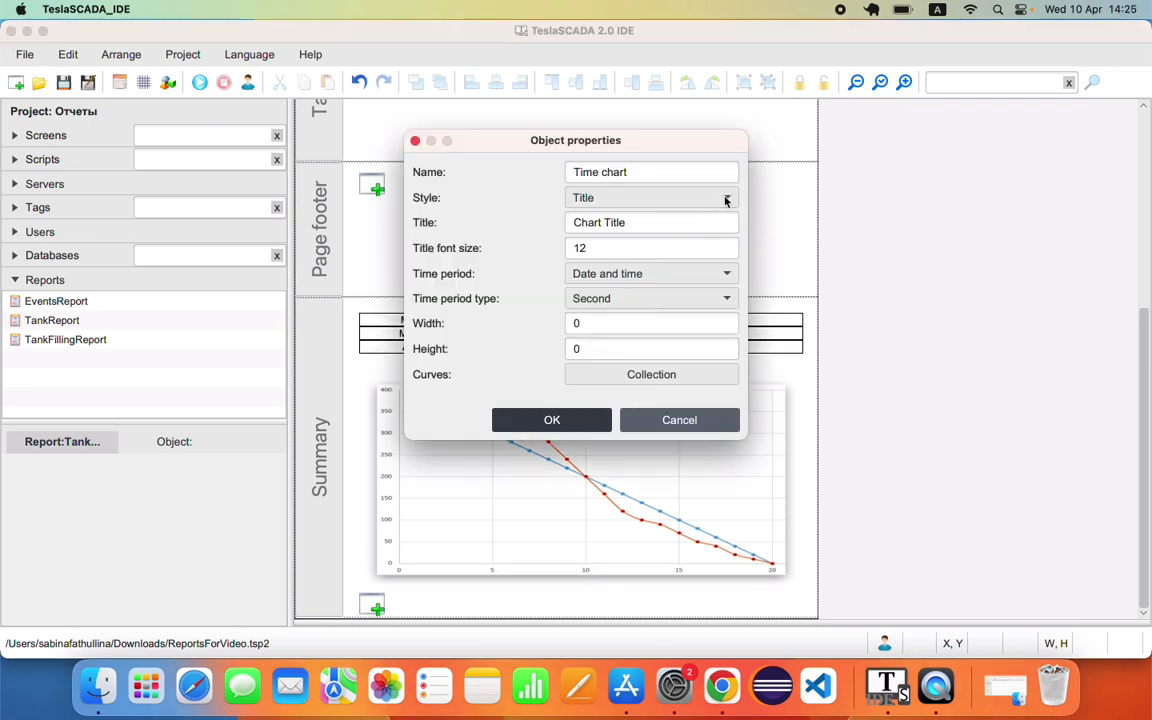
click(727, 197)
click(607, 334)
drag(633, 225, 537, 213)
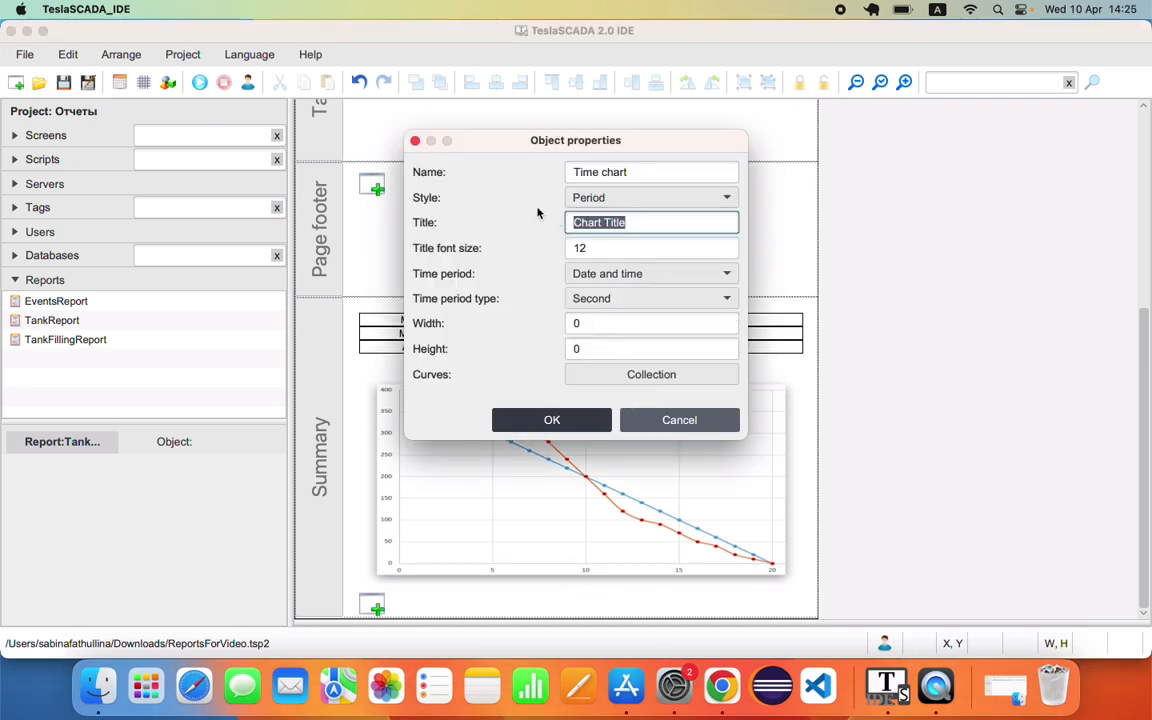
text(Diagram)
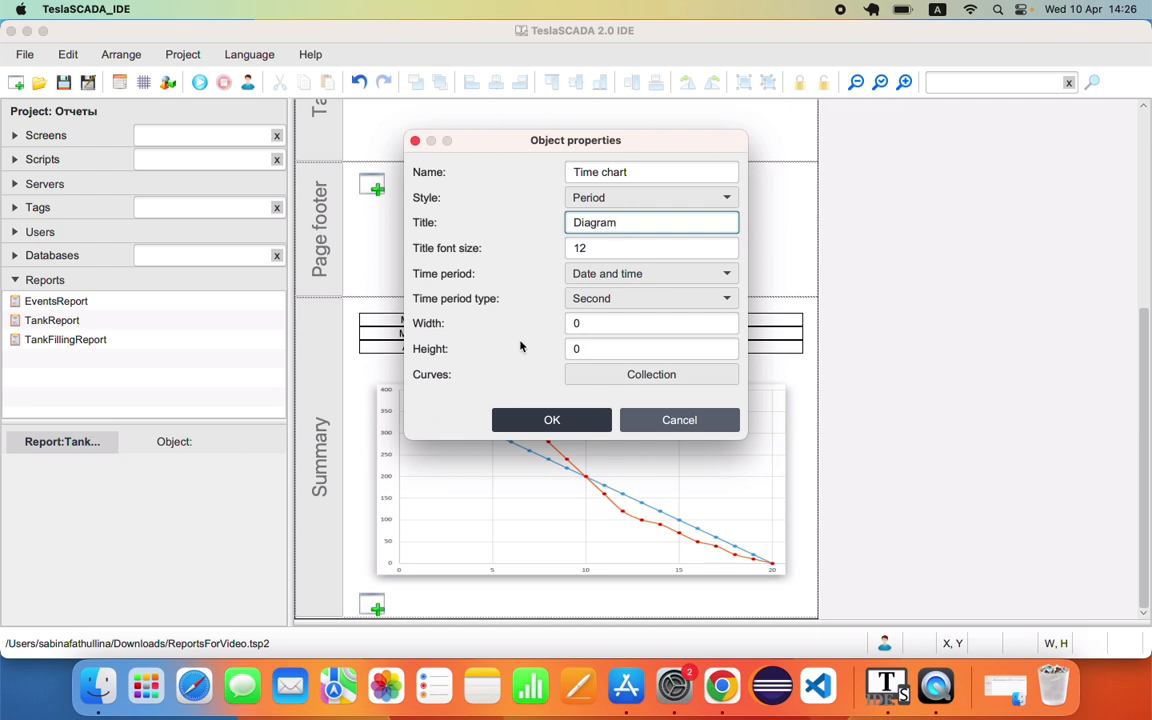
click(552, 420)
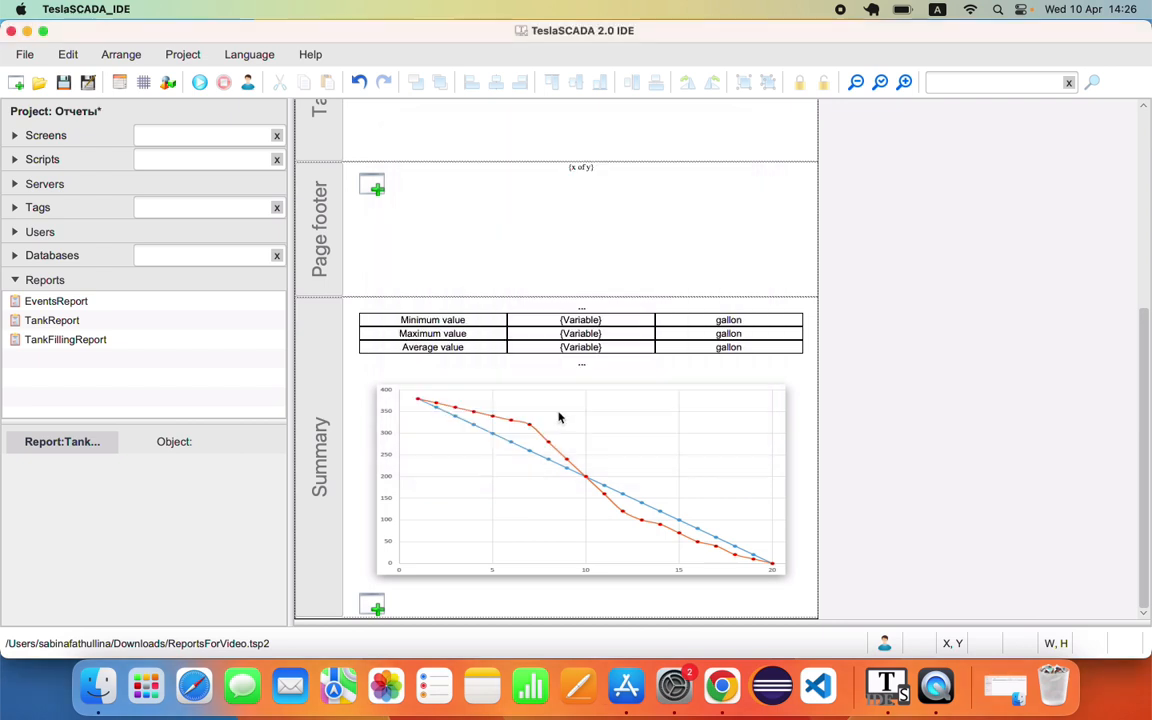
- Save the project and preview the spaced report through to its page number, then close the preview
click(63, 82)
click(199, 84)
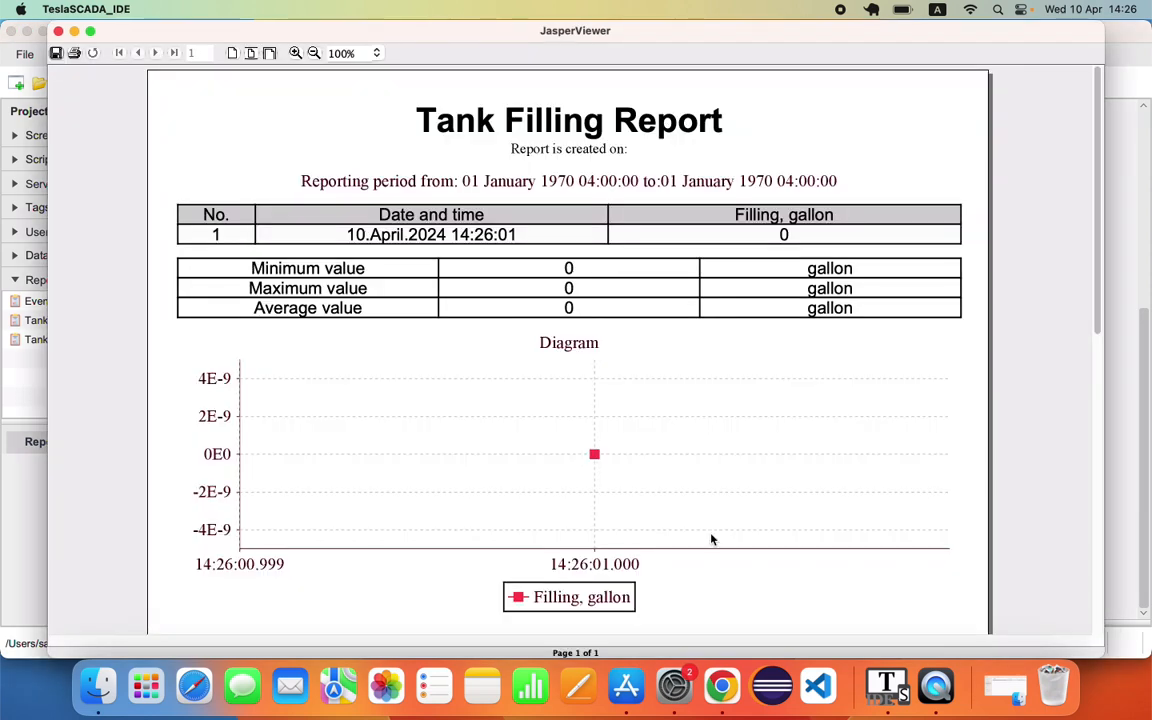
scroll(705, 538, down, 10)
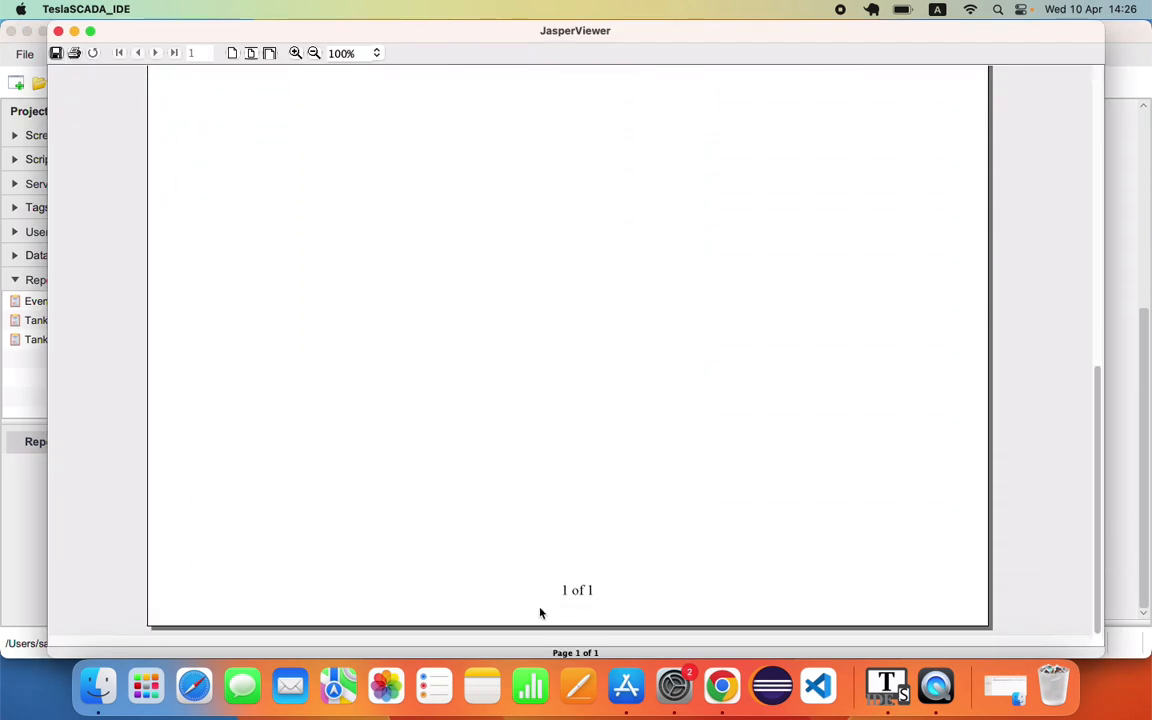
scroll(631, 549, up, 10)
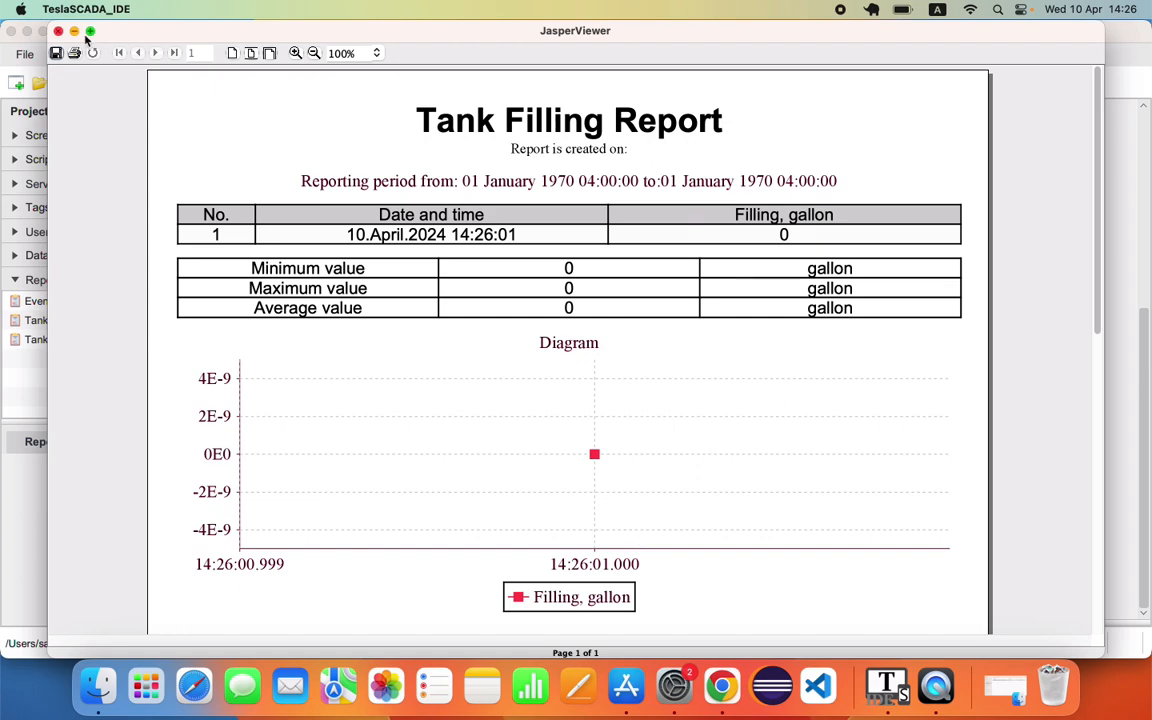
click(58, 31)
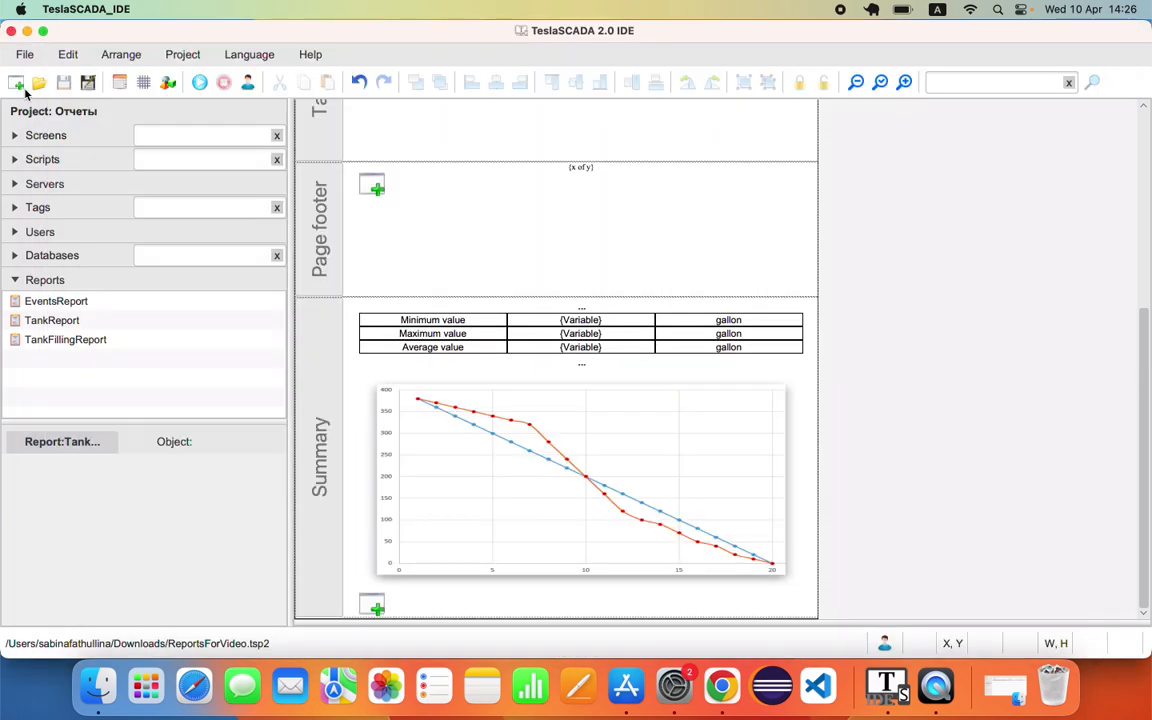
- Open MainScreen and start running the project
click(50, 136)
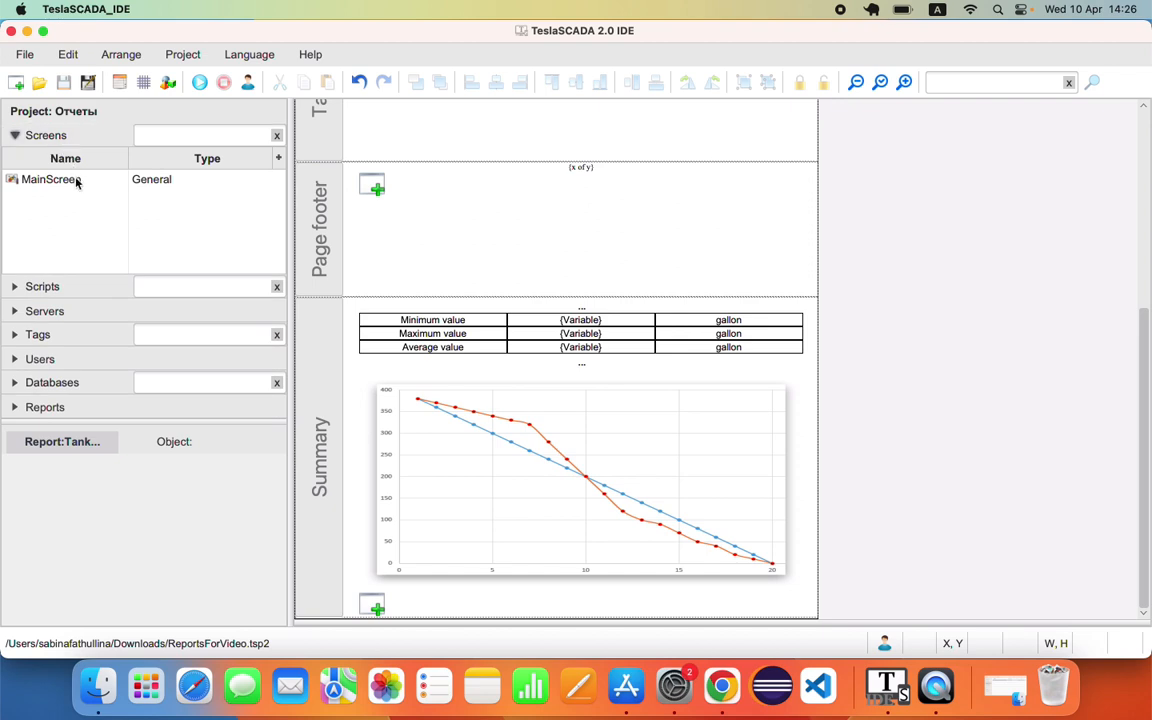
double_click(76, 181)
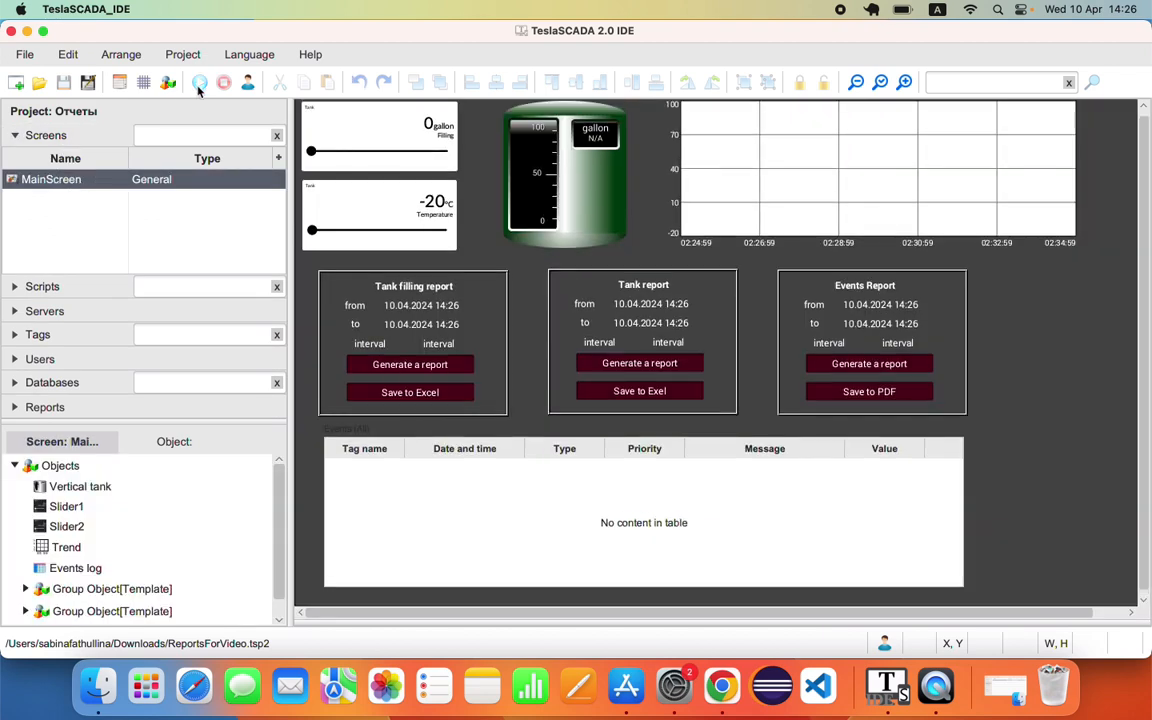
click(199, 83)
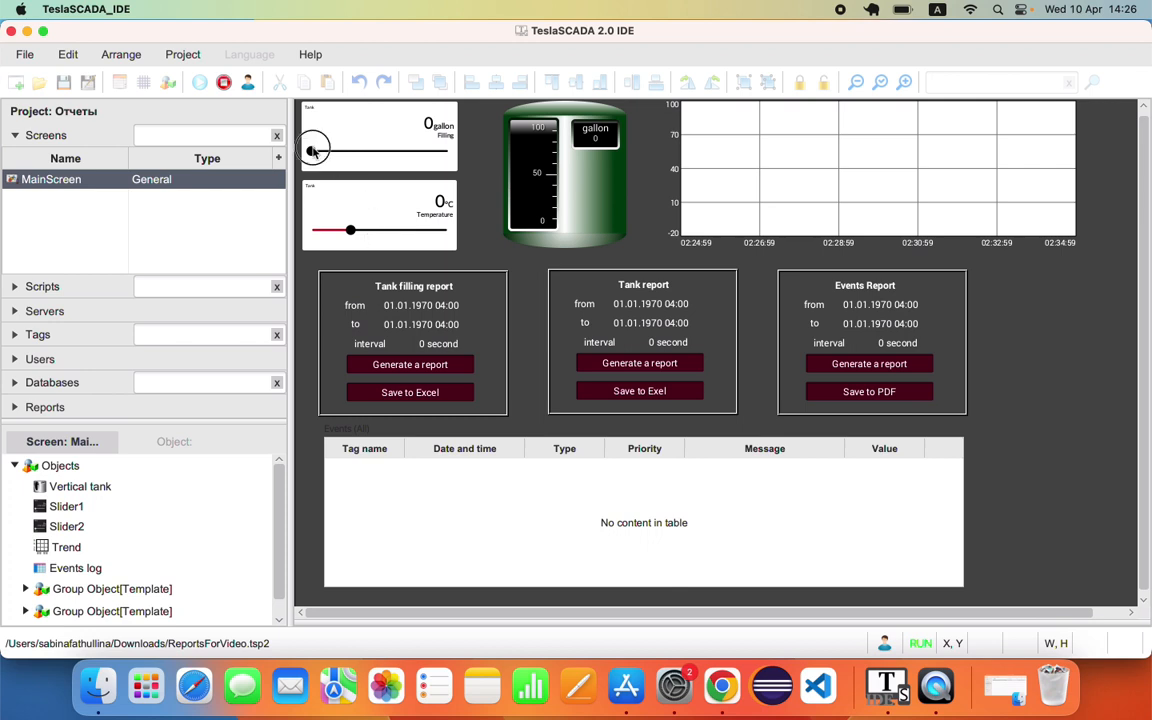
- Move the Filling slider to 26 gallons and the Temperature slider to 33 °C, dismiss the alarm, and raise the Filling slider further
drag(311, 151, 348, 153)
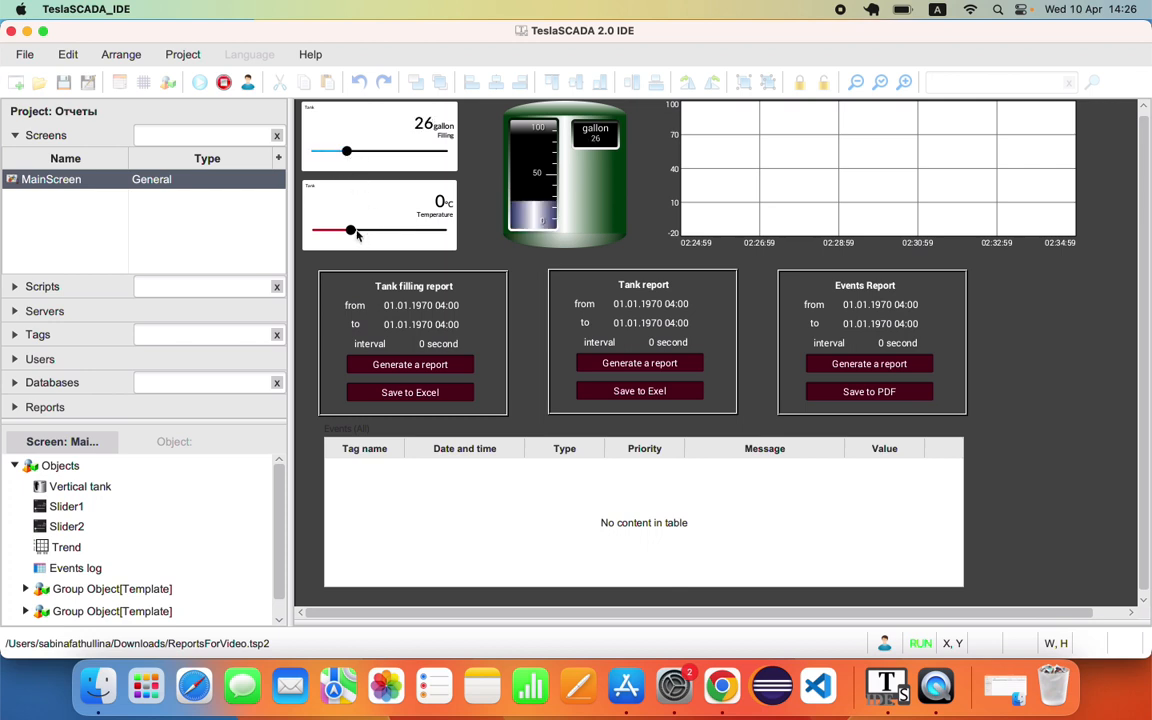
drag(350, 230, 418, 250)
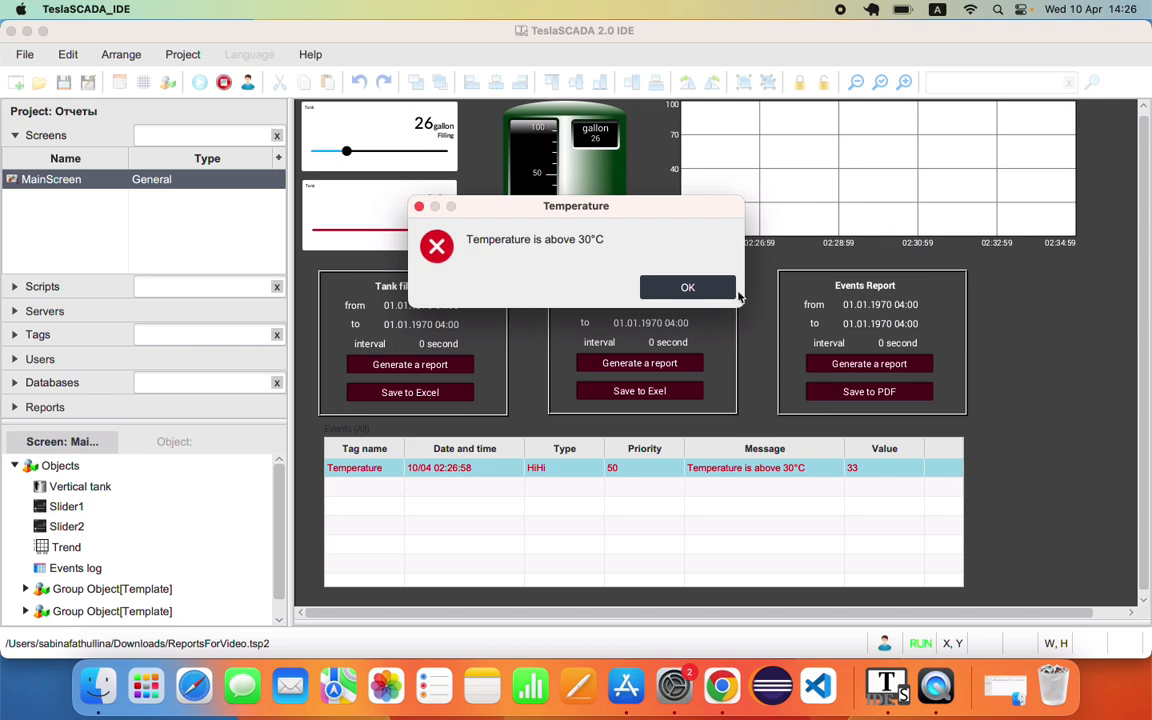
click(688, 287)
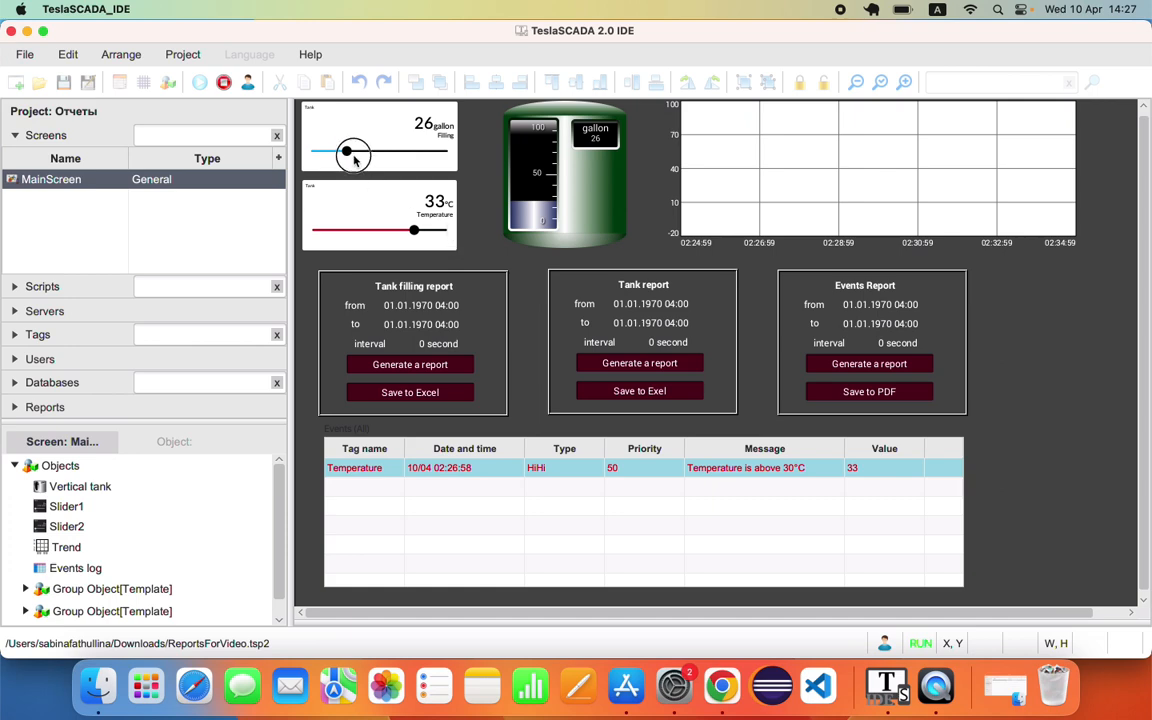
drag(346, 153, 381, 164)
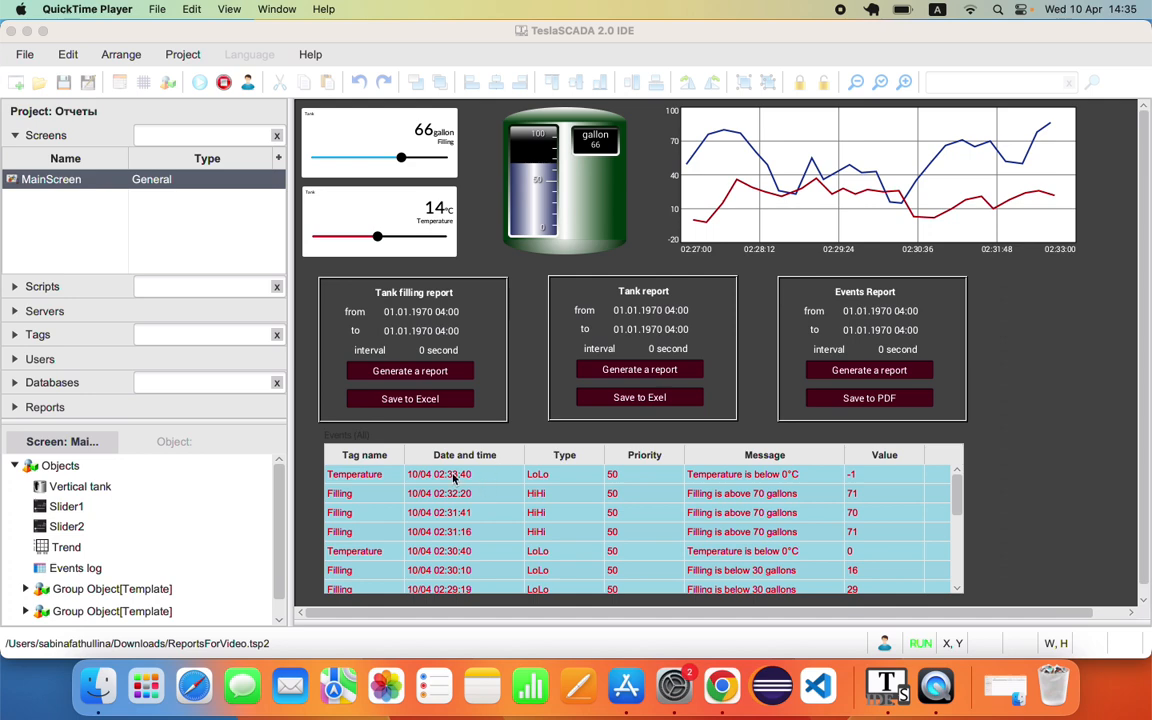
- Set the Tank filling report period from 10.04.2024 14:27 to 10.04.2024 14:33
click(441, 315)
key(BackSpace)
key(BackSpace)
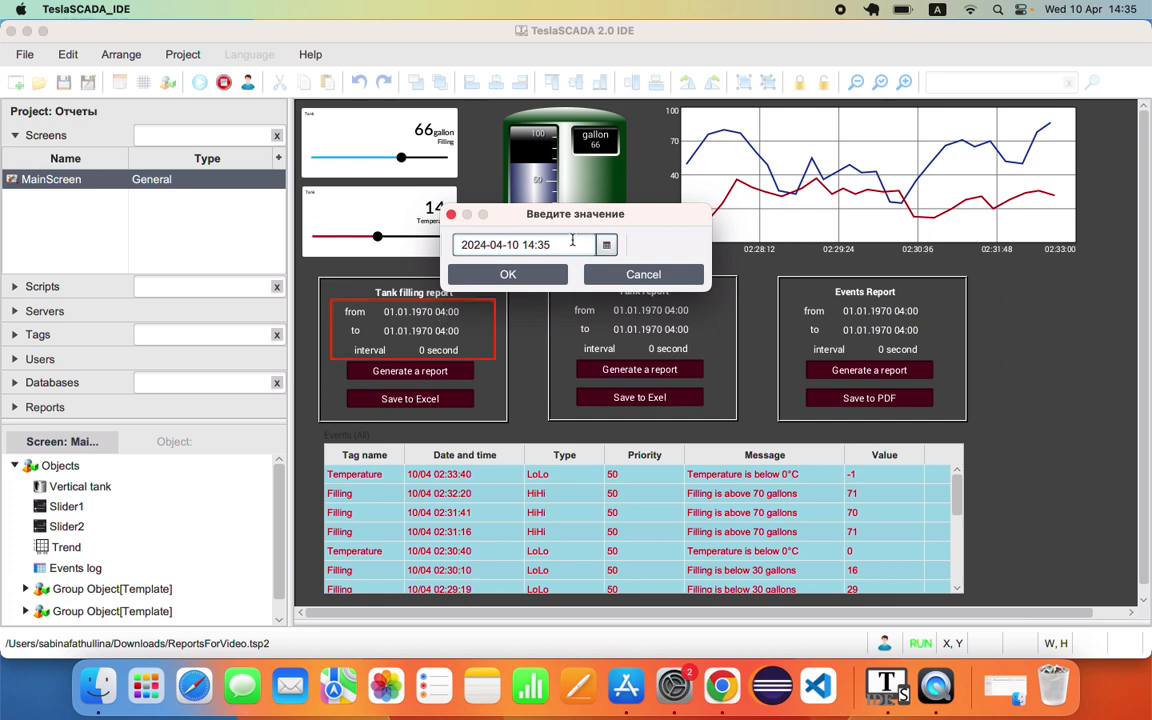
text(27)
key(Return)
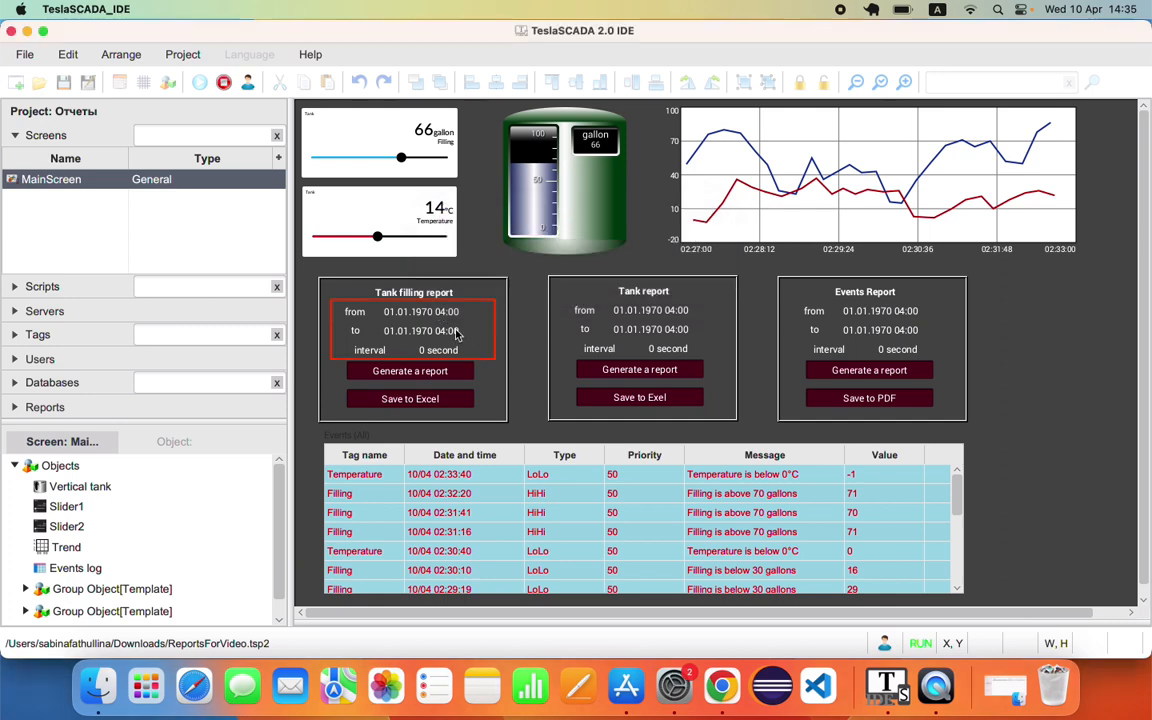
key(BackSpace)
text(33)
key(Return)
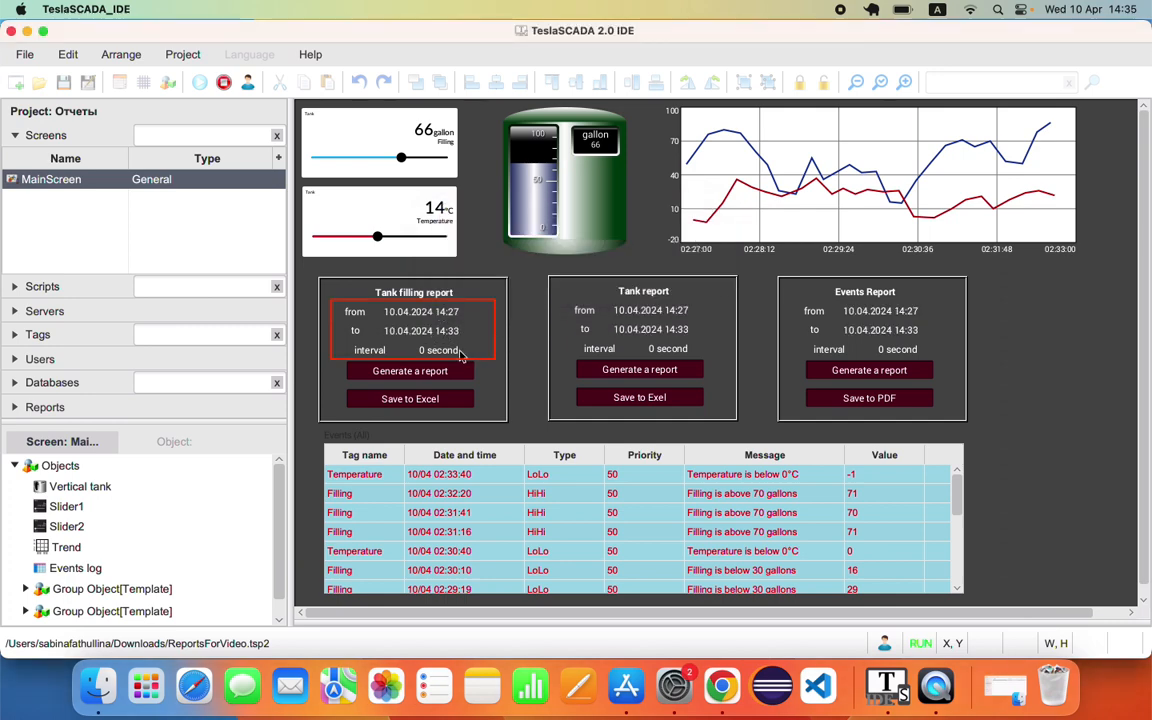
- Set the Tank filling report interval to 60 seconds, generate the report, and review it to the page end before closing it
text(60)
key(Return)
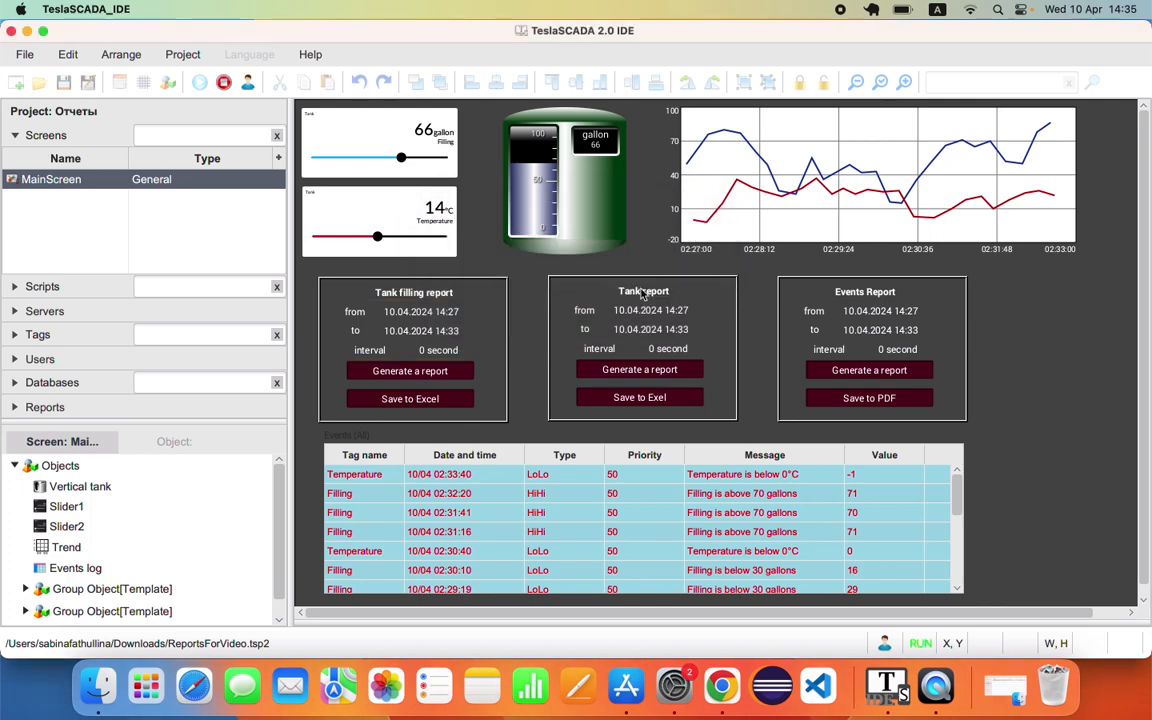
click(442, 373)
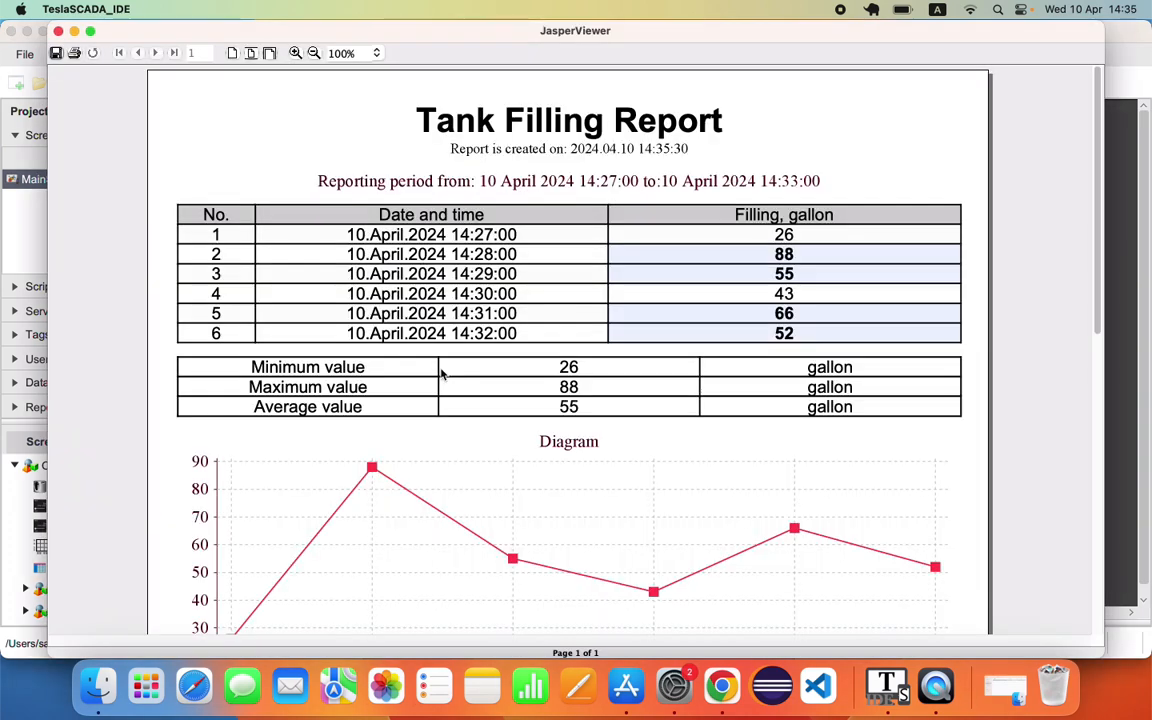
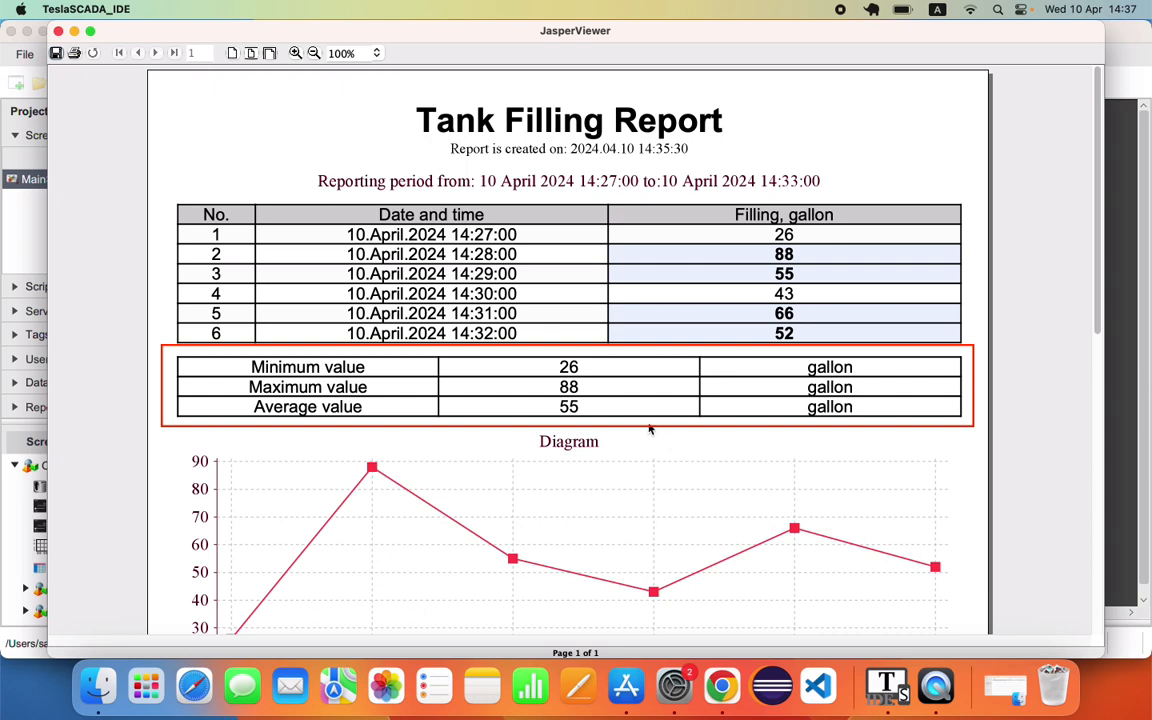
scroll(637, 452, down, 2)
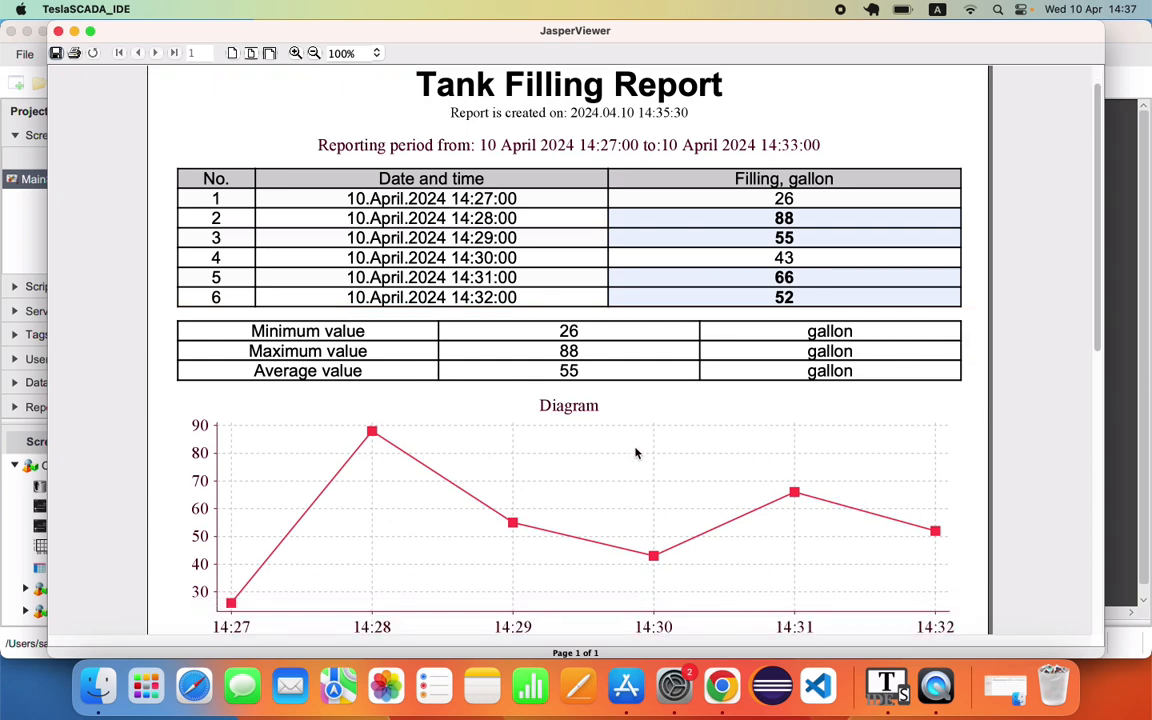
scroll(531, 486, down, 15)
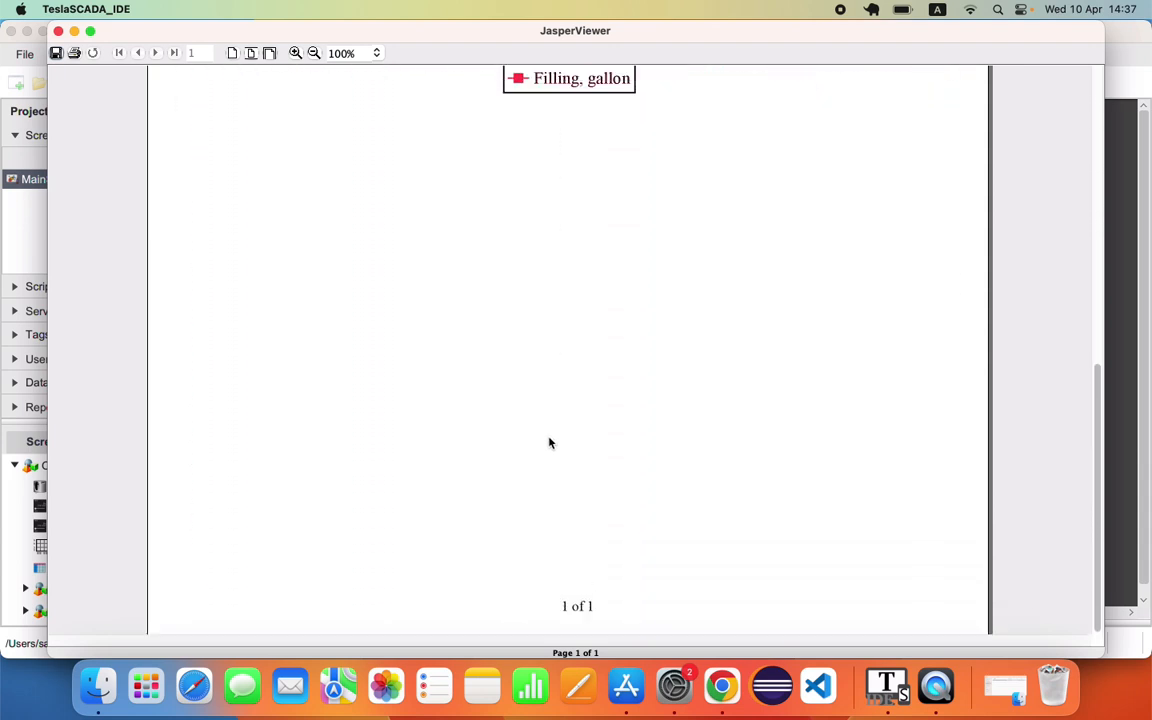
scroll(550, 443, up, 17)
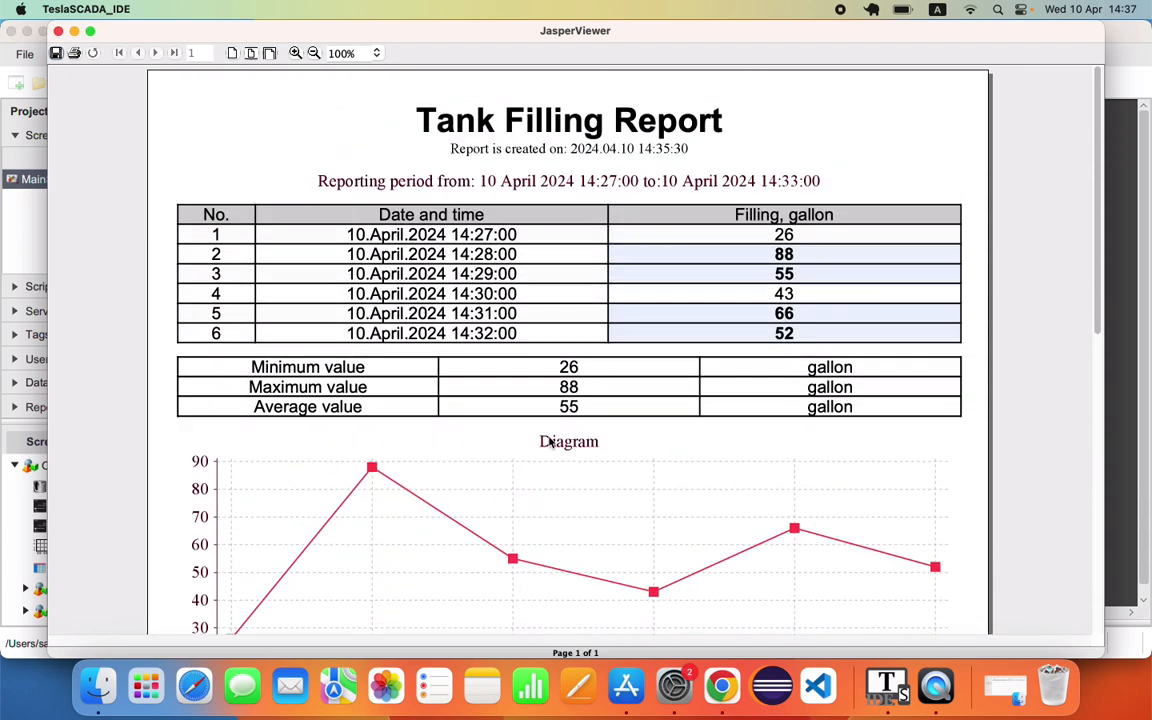
click(58, 31)
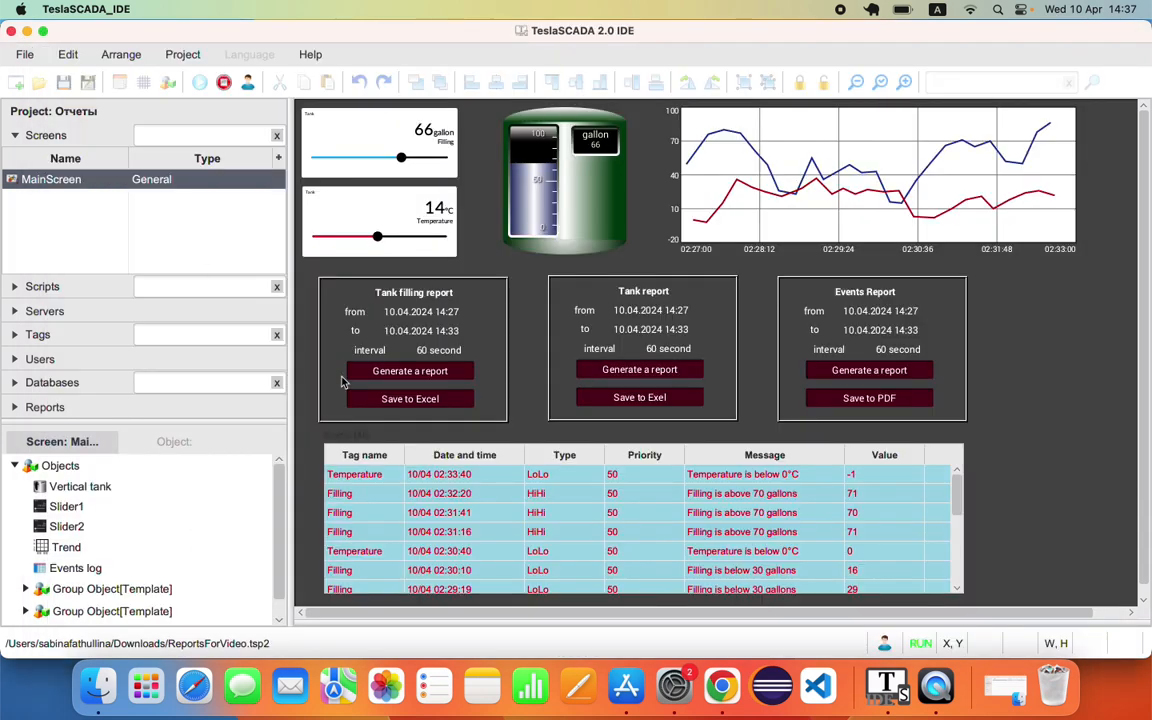
- Set the Tank filling report interval to 20 seconds, then generate the report and review its table and diagram before closing it
click(441, 358)
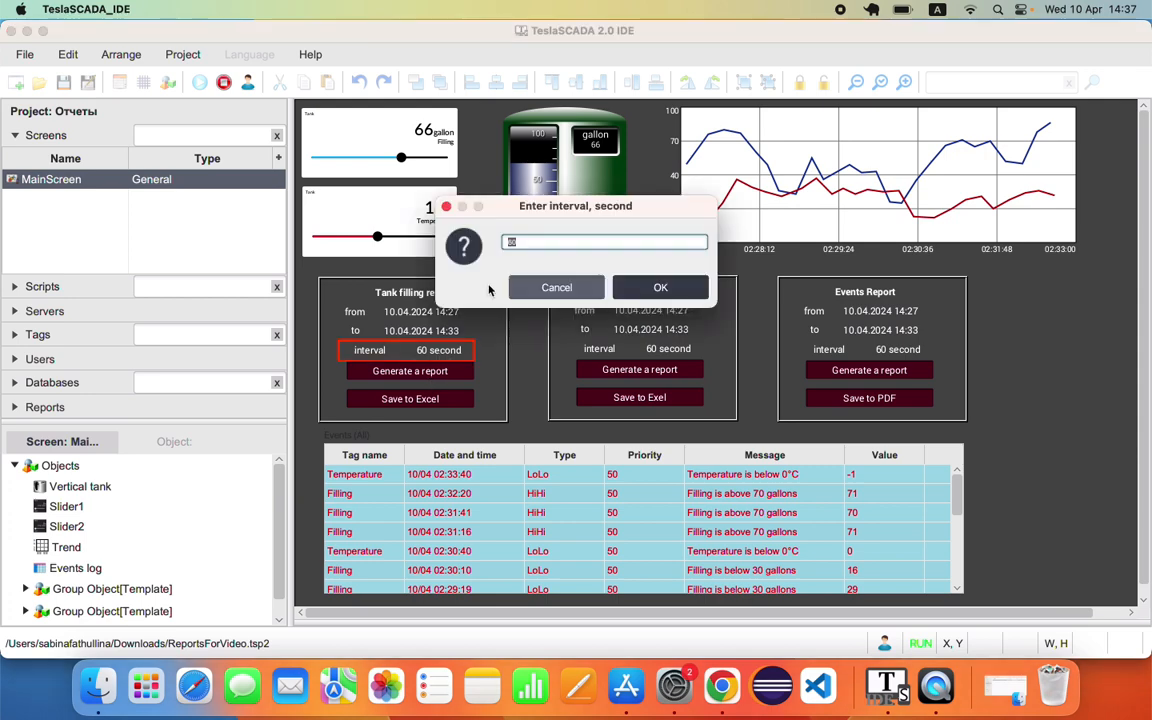
text(2)
key(Return)
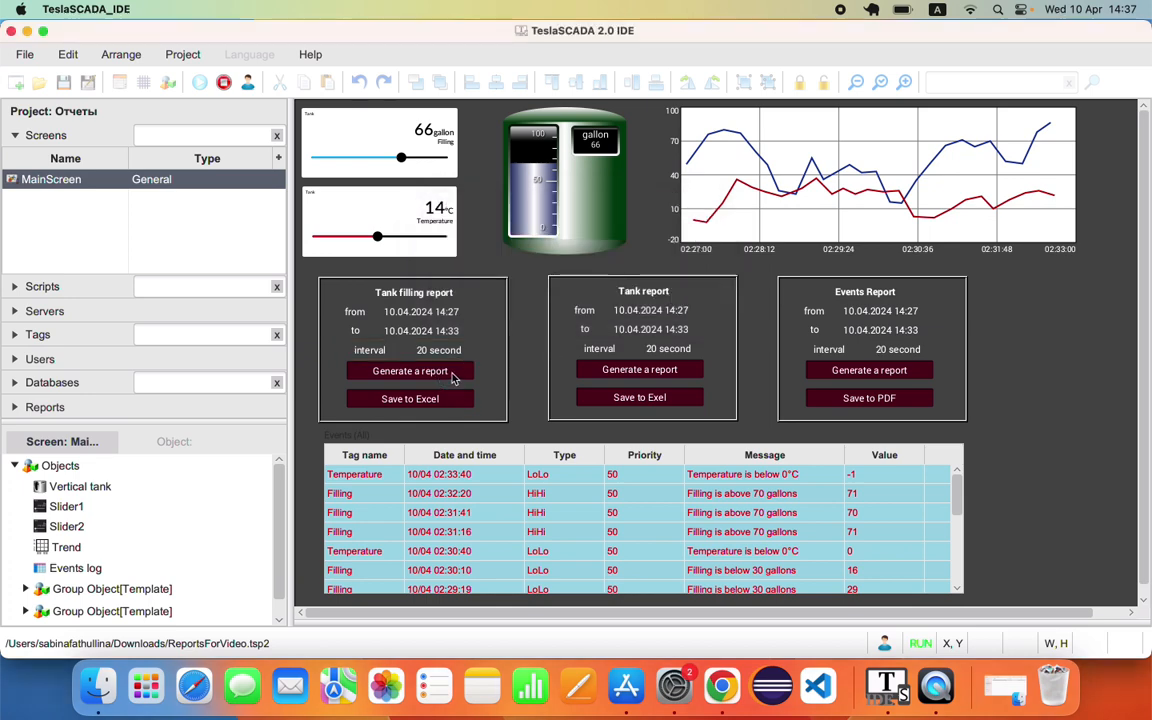
click(412, 370)
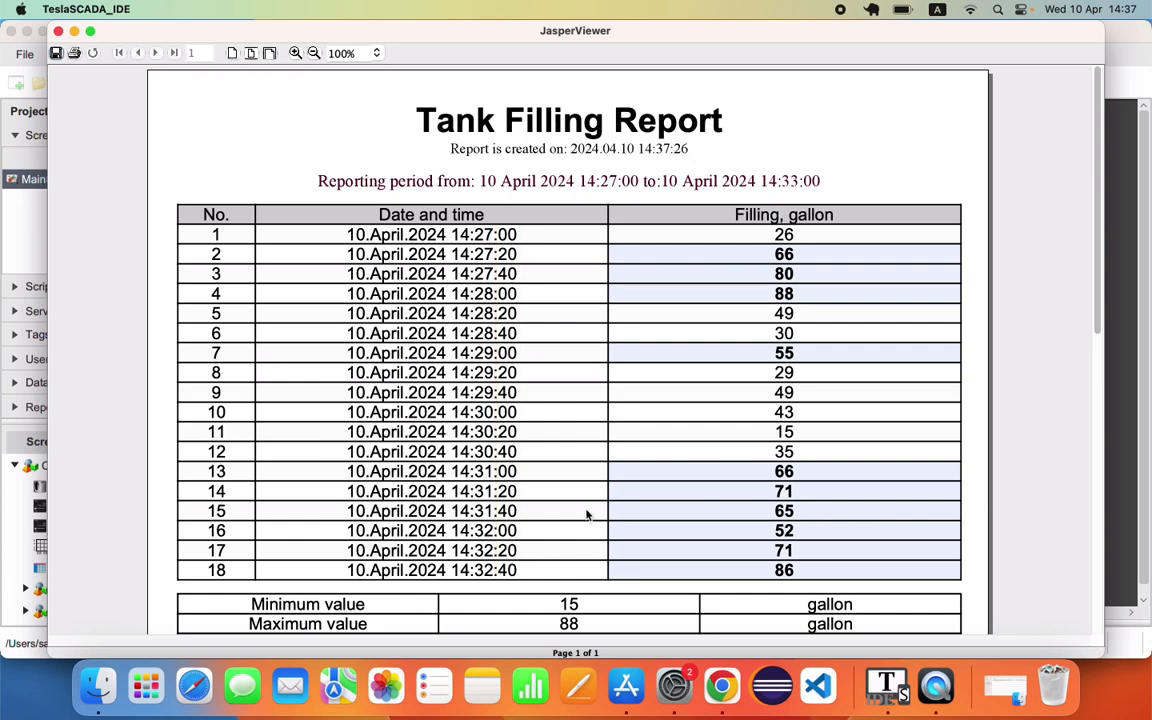
scroll(591, 514, down, 10)
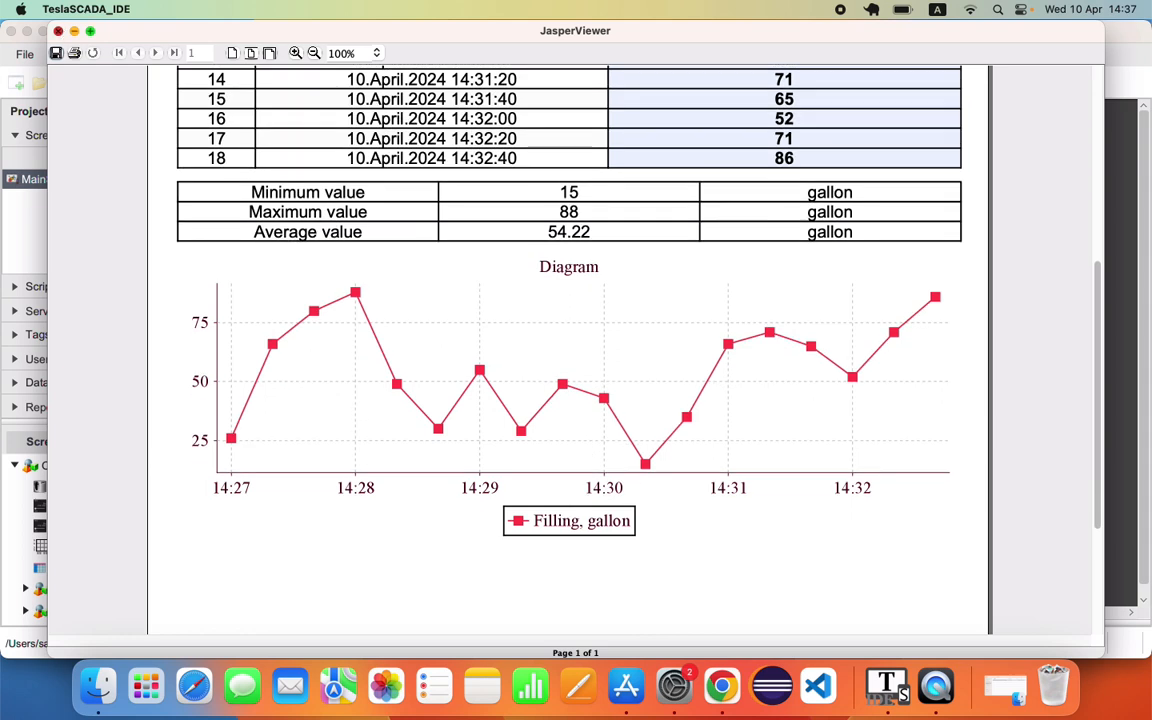
click(58, 31)
- Stop the running project and open TankReport in the report editor
click(223, 84)
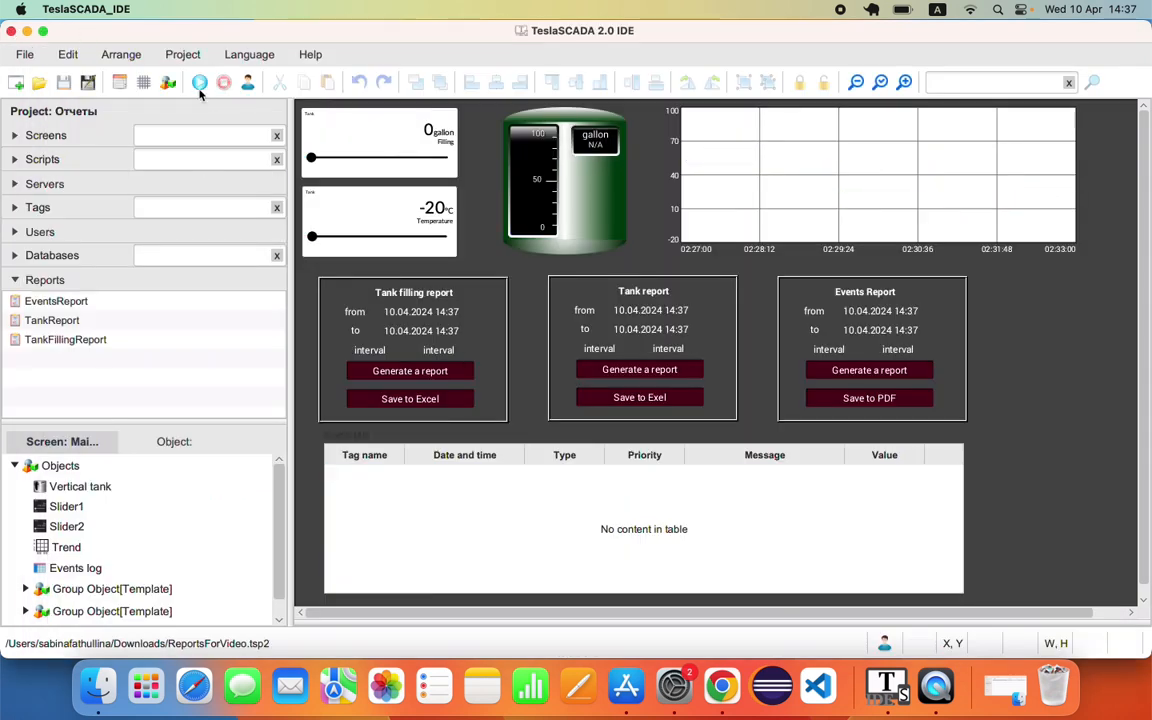
click(74, 301)
click(64, 322)
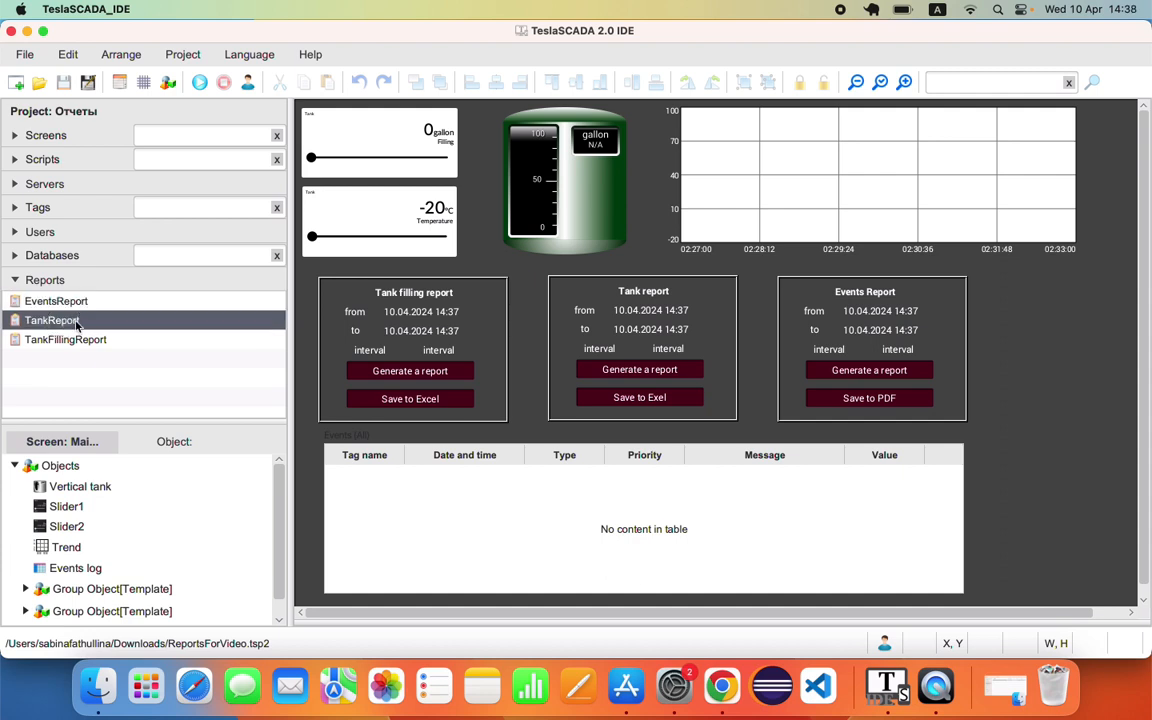
double_click(74, 320)
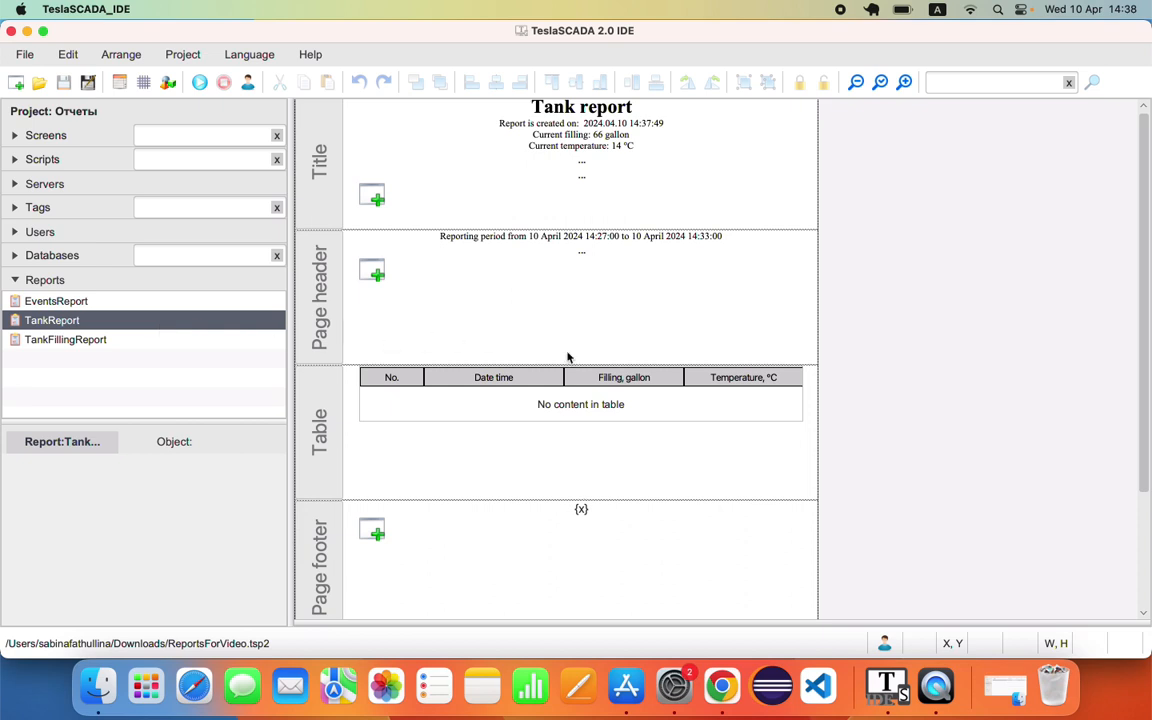
- Examine the condition styles of the Temperature and Filling columns in TankReport's history table, then leave its properties without changes
double_click(762, 385)
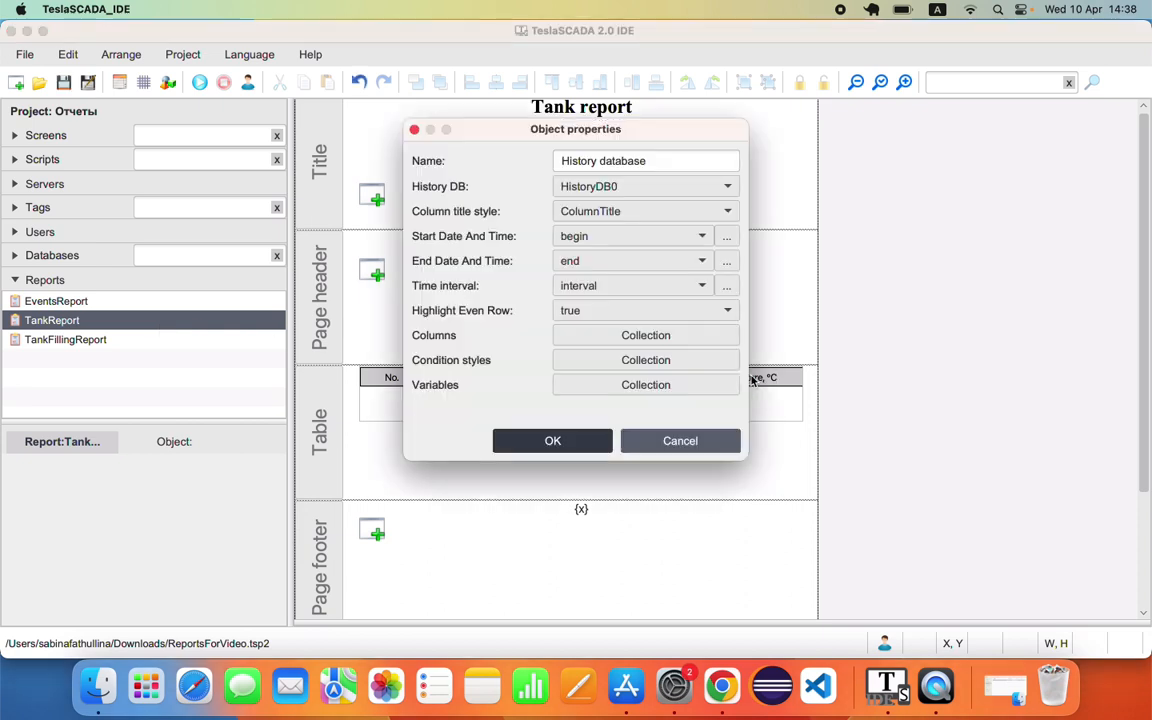
click(628, 336)
click(461, 211)
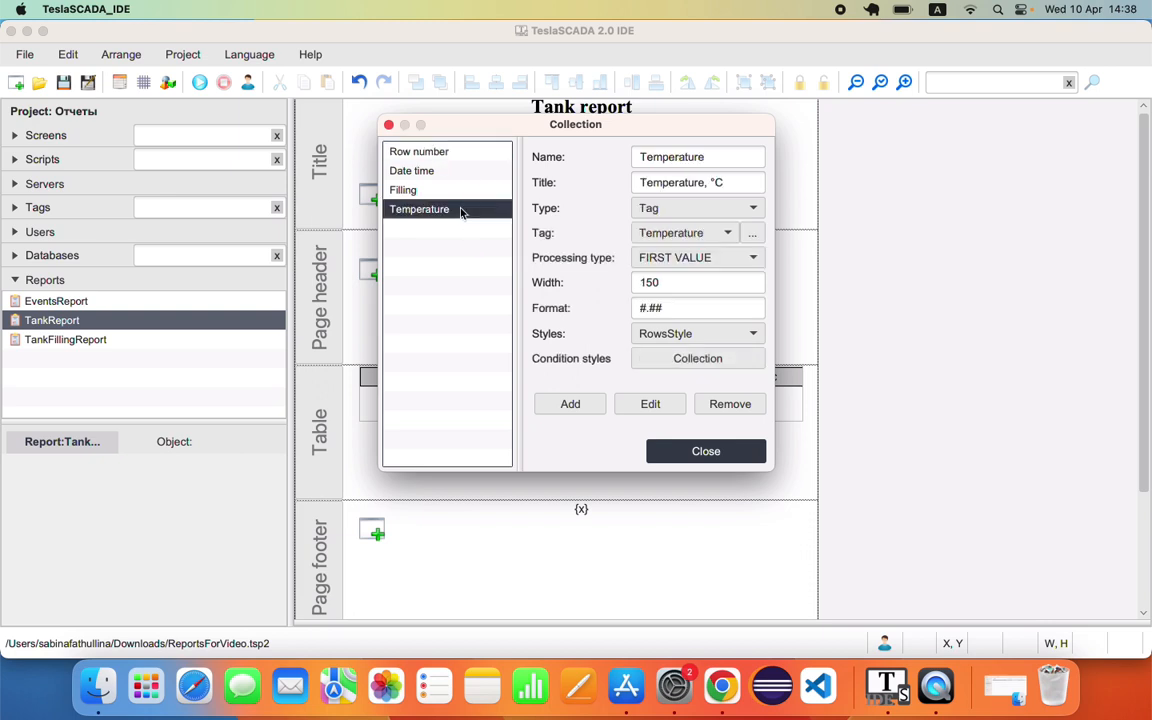
click(716, 360)
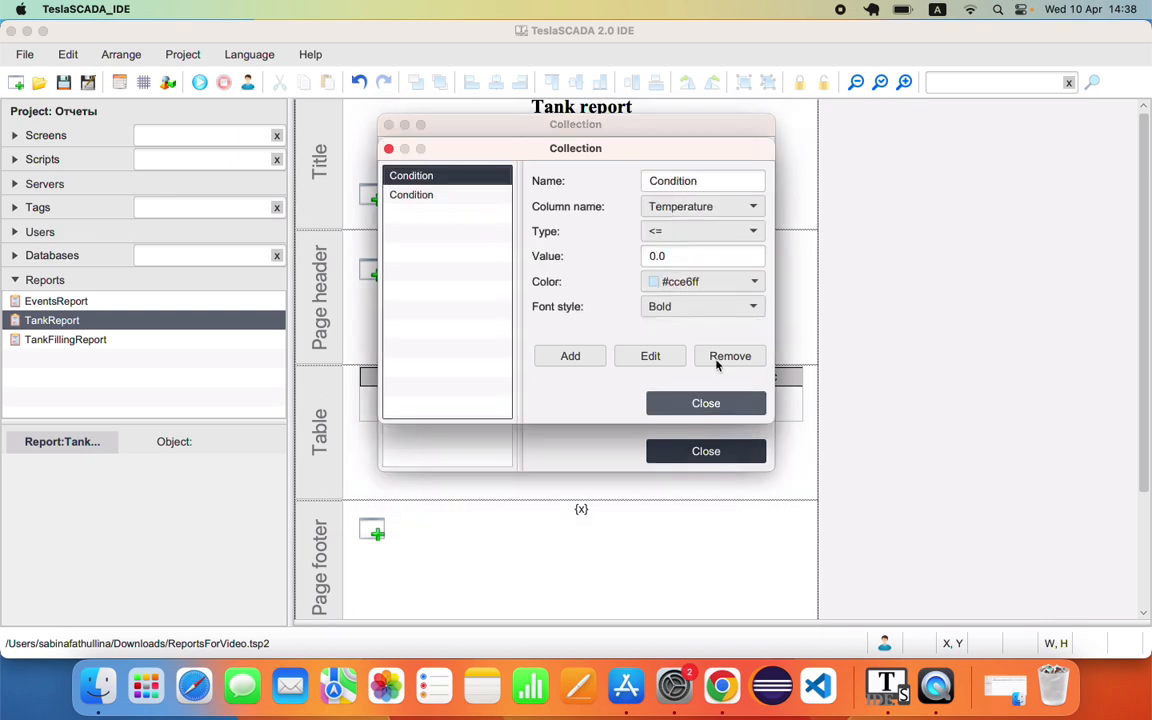
click(452, 195)
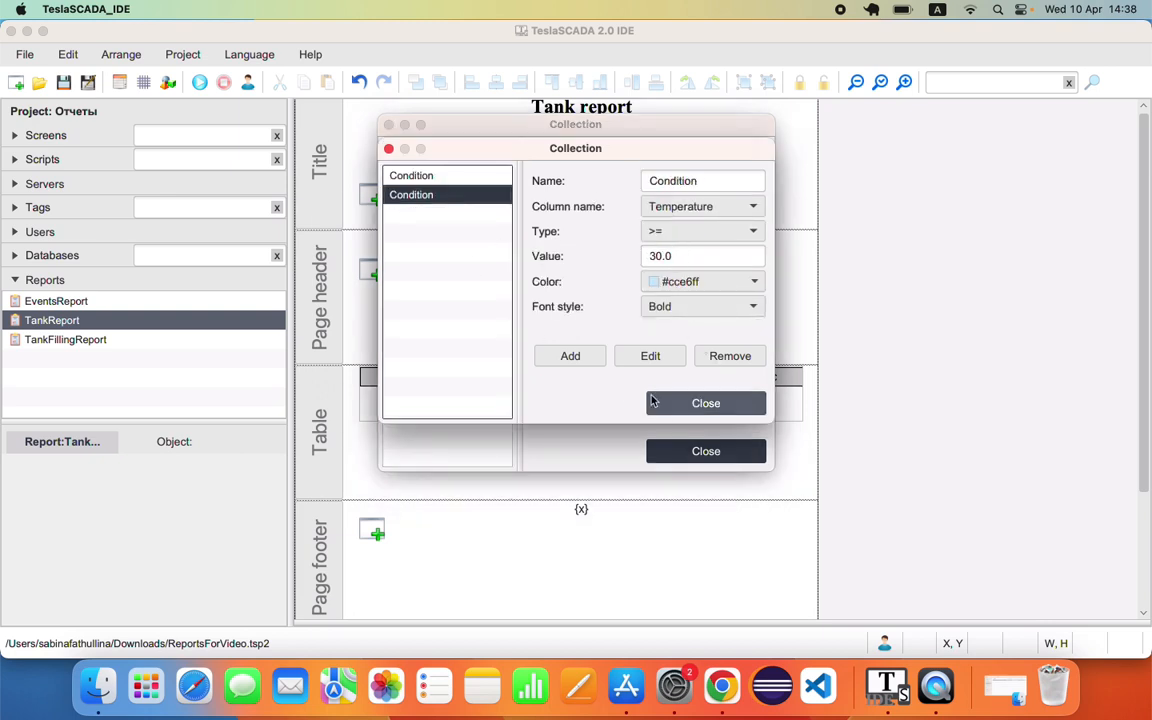
click(652, 402)
click(430, 189)
click(674, 360)
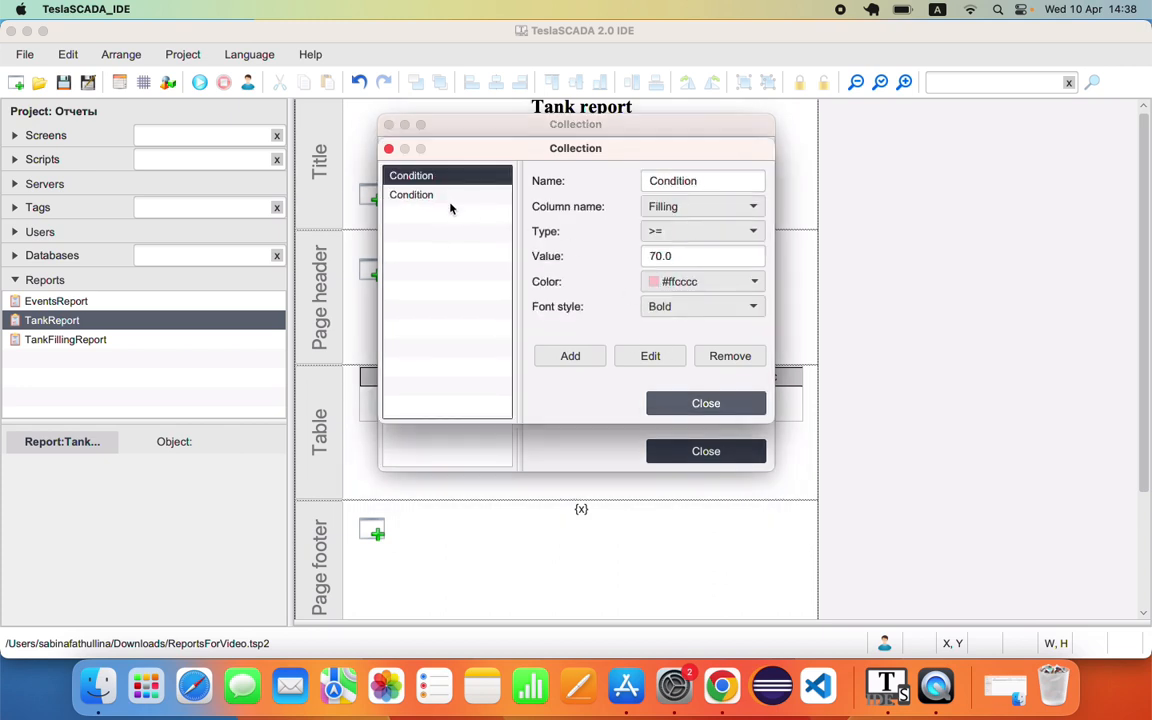
click(450, 200)
click(700, 403)
click(694, 452)
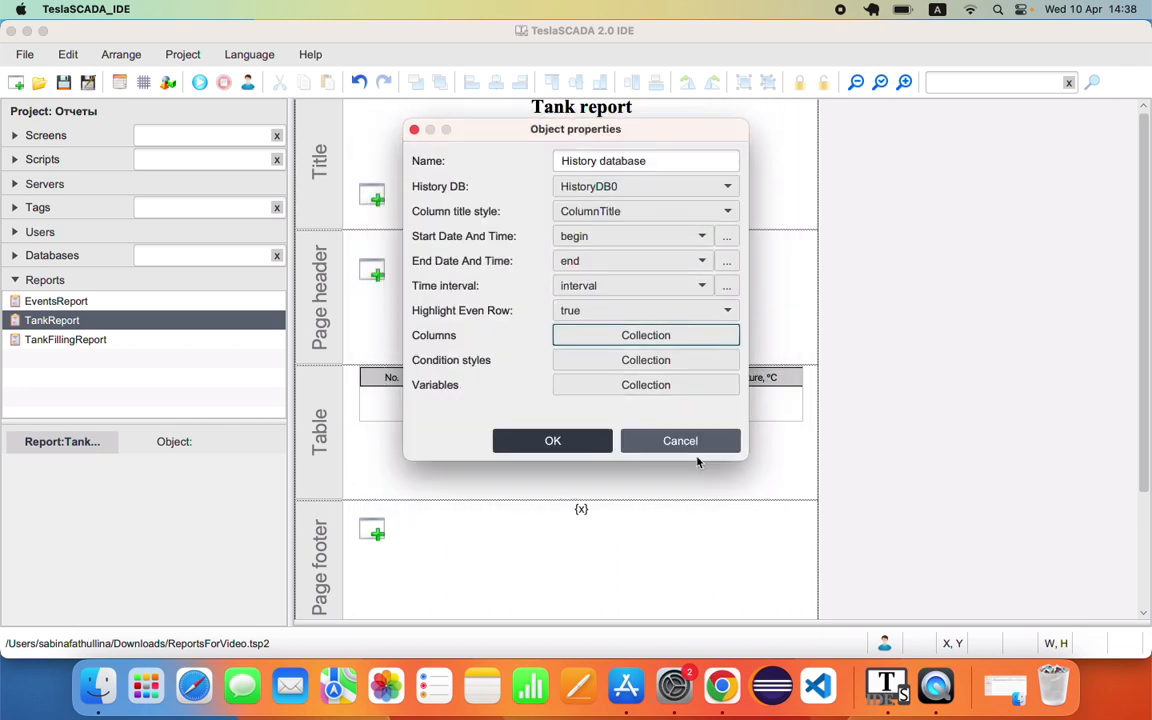
click(657, 448)
- View the EventsReport layout, then reopen MainScreen and start running the project
click(55, 305)
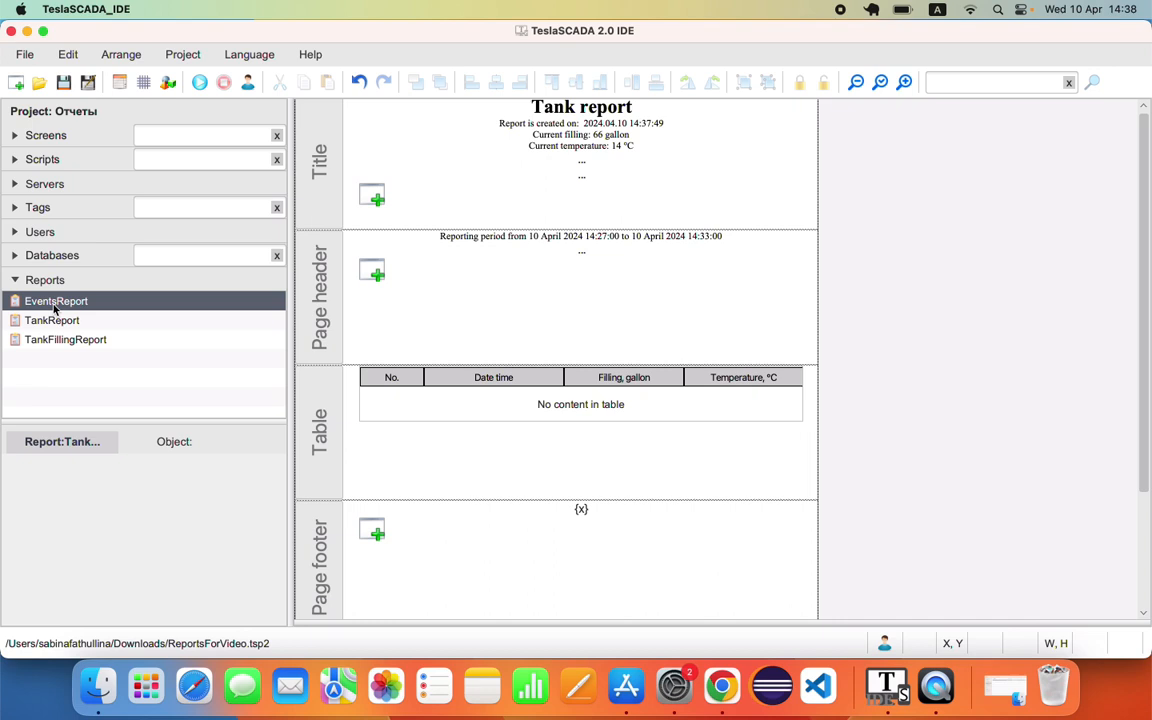
double_click(55, 305)
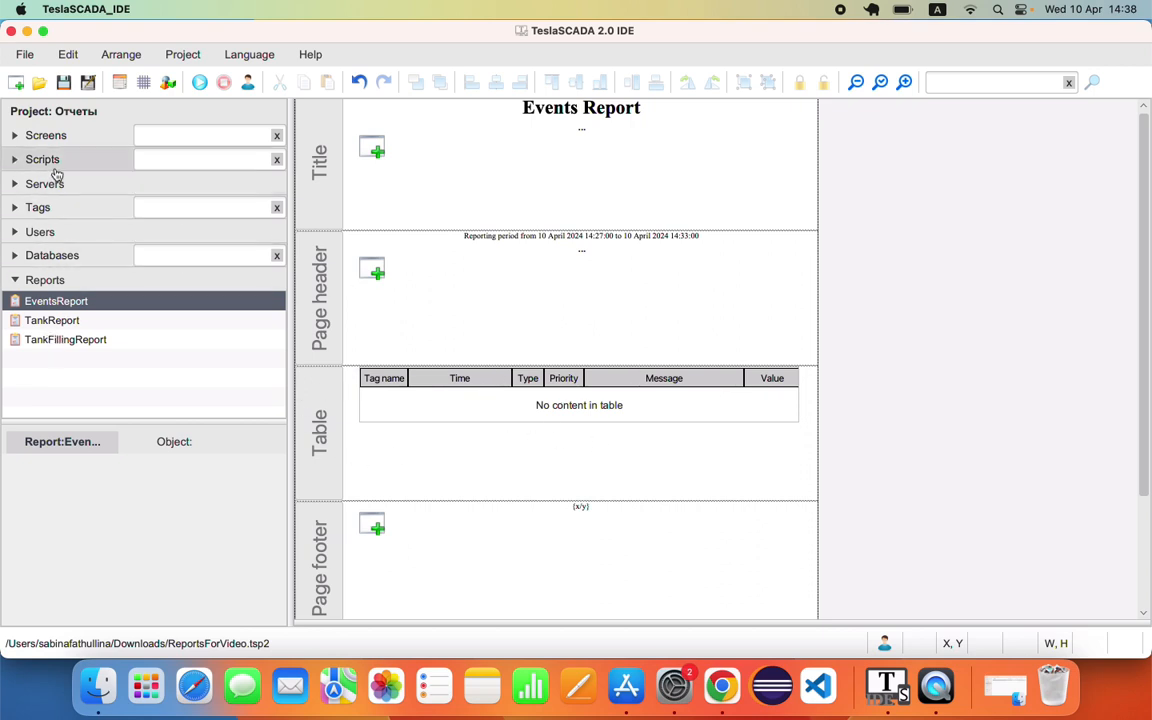
click(56, 137)
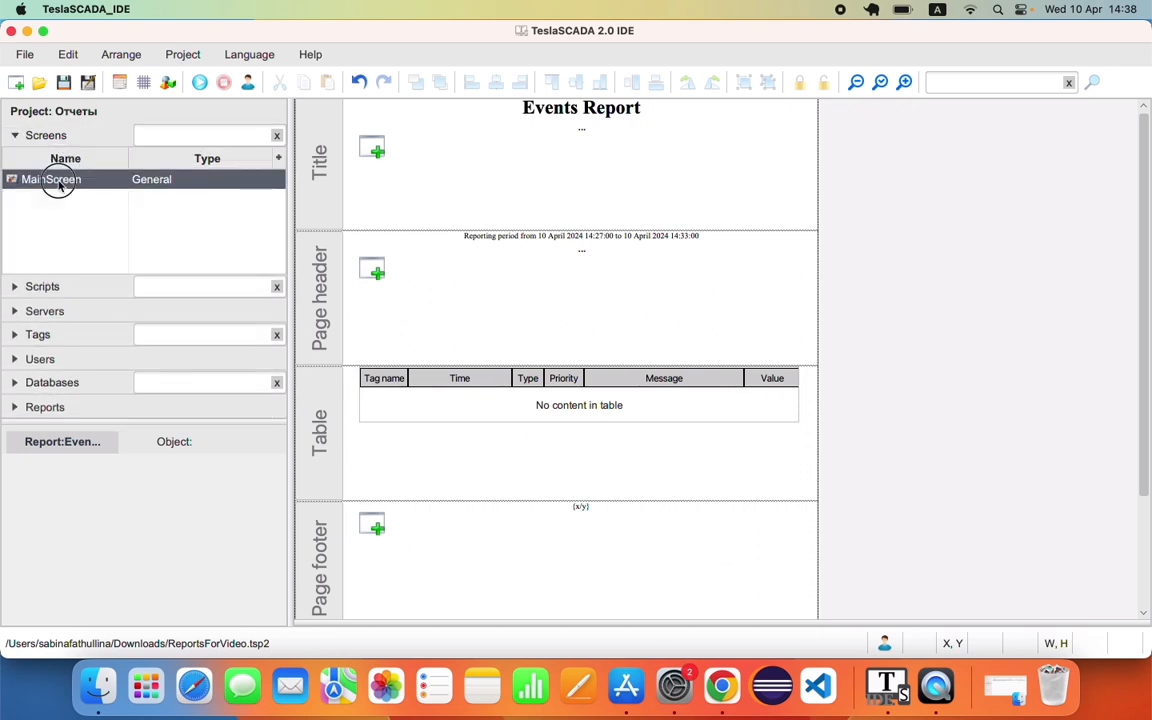
double_click(52, 180)
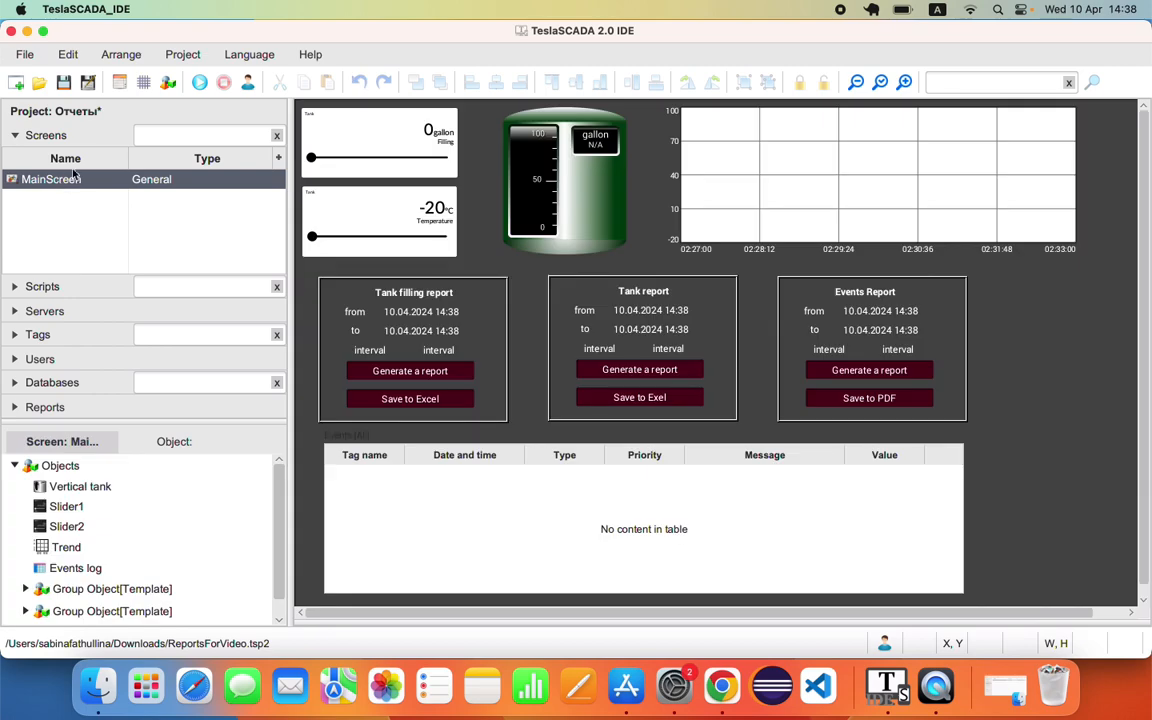
click(198, 84)
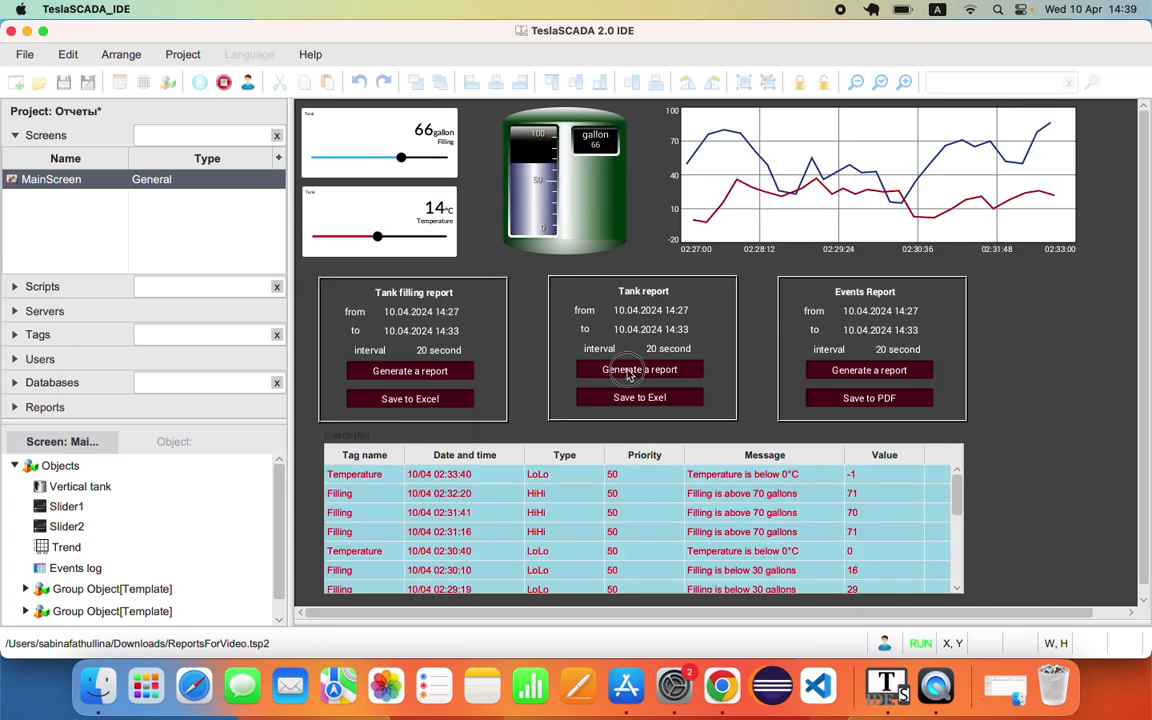
- Generate the Tank report and review its history table and minimum, maximum and average values, then close it
click(627, 369)
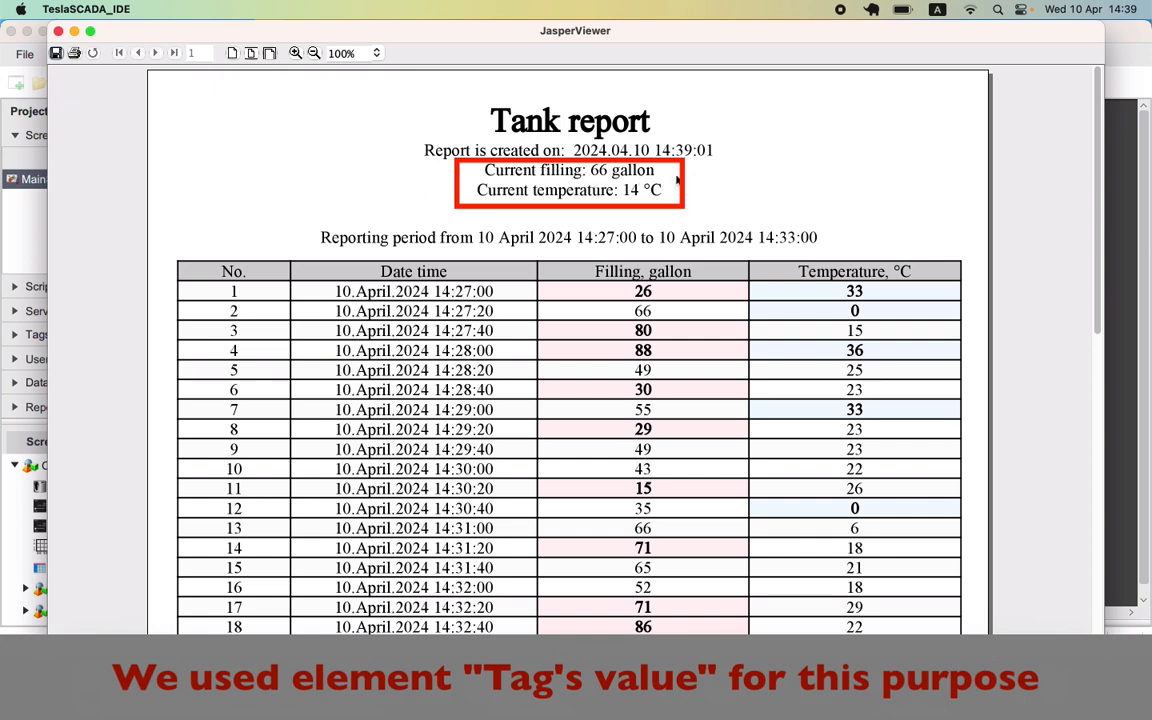
scroll(690, 205, down, 8)
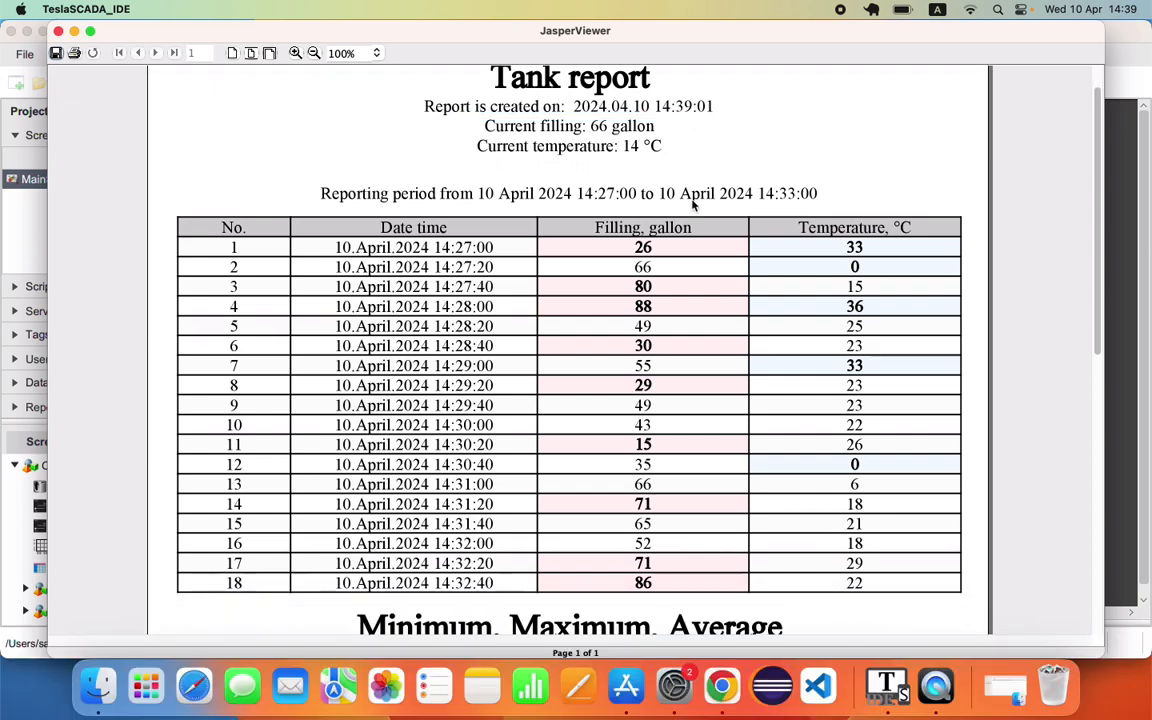
scroll(692, 205, down, 2)
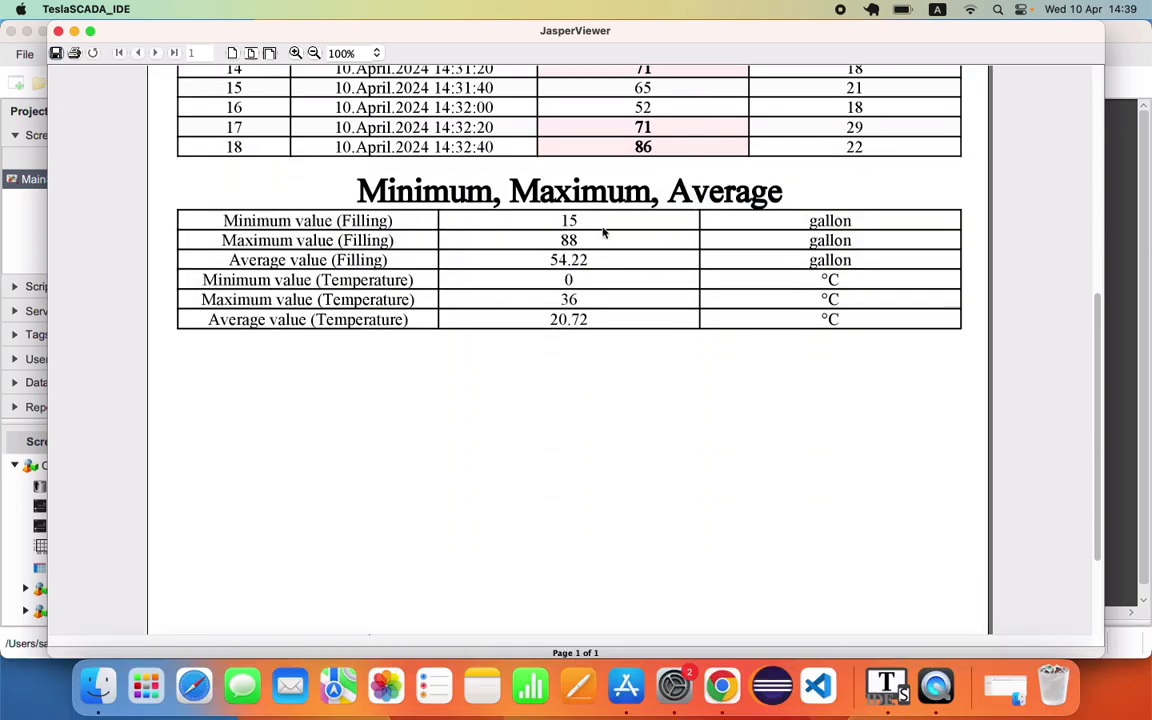
scroll(545, 235, down, 5)
click(57, 32)
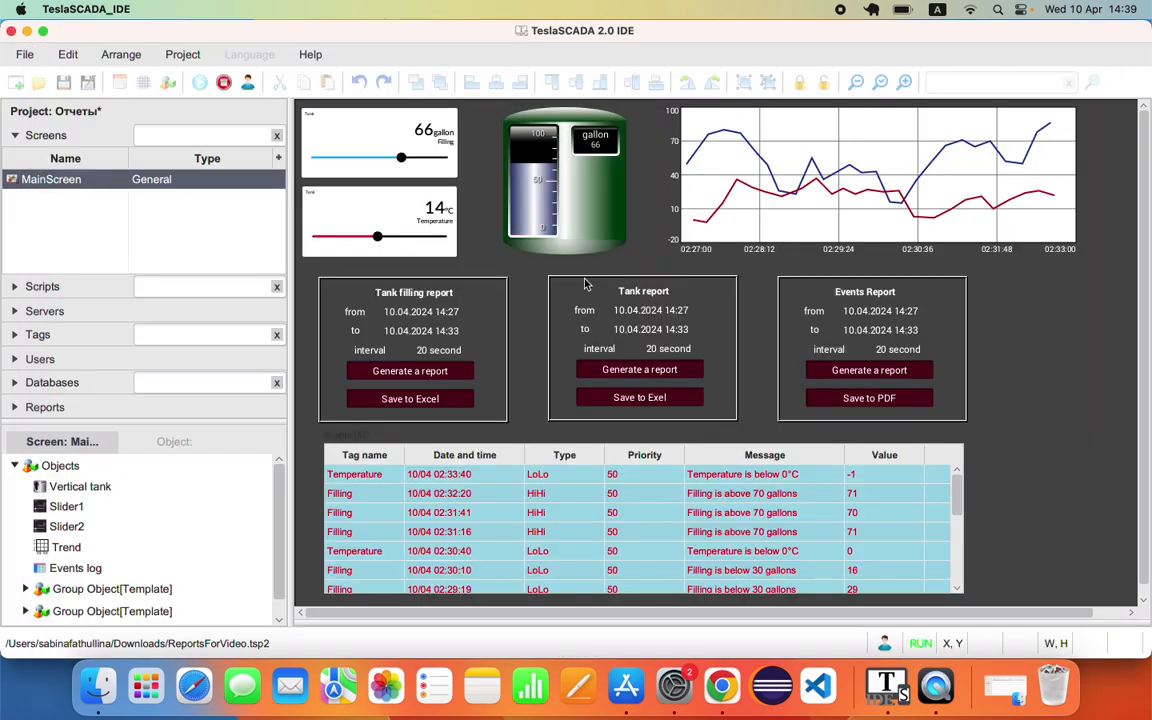
- Generate the Events Report and look through its table of alarm events
click(871, 373)
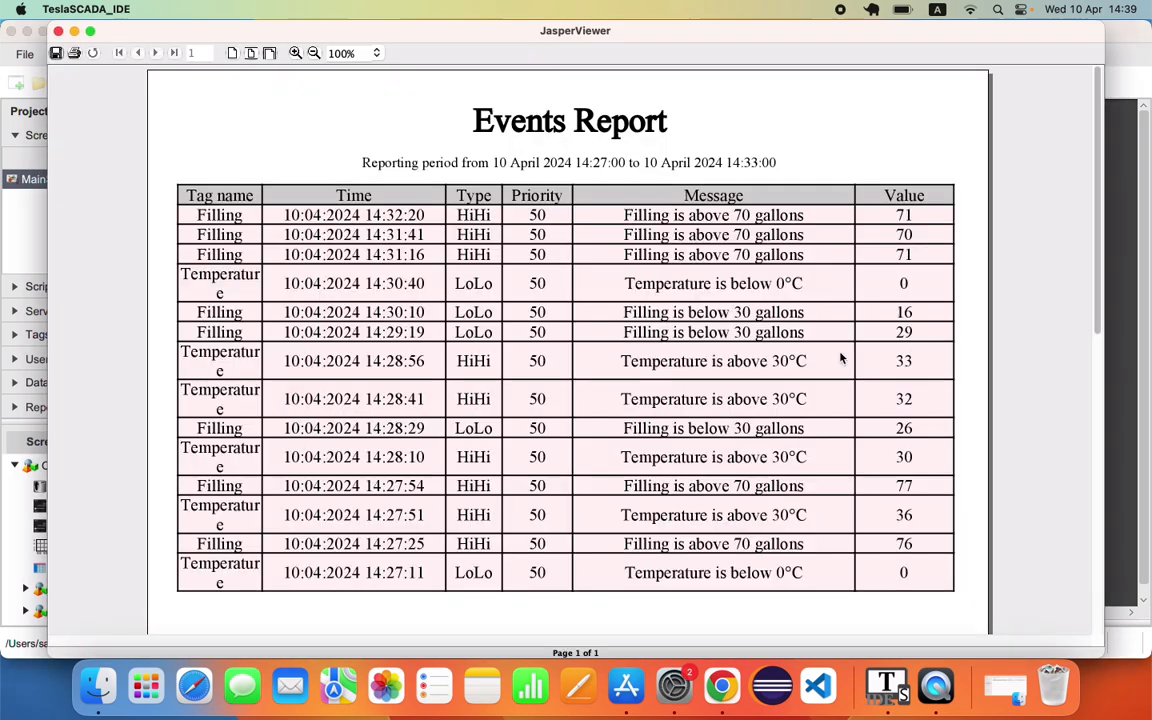
scroll(637, 240, down, 4)
scroll(637, 240, down, 3)
scroll(640, 226, up, 8)
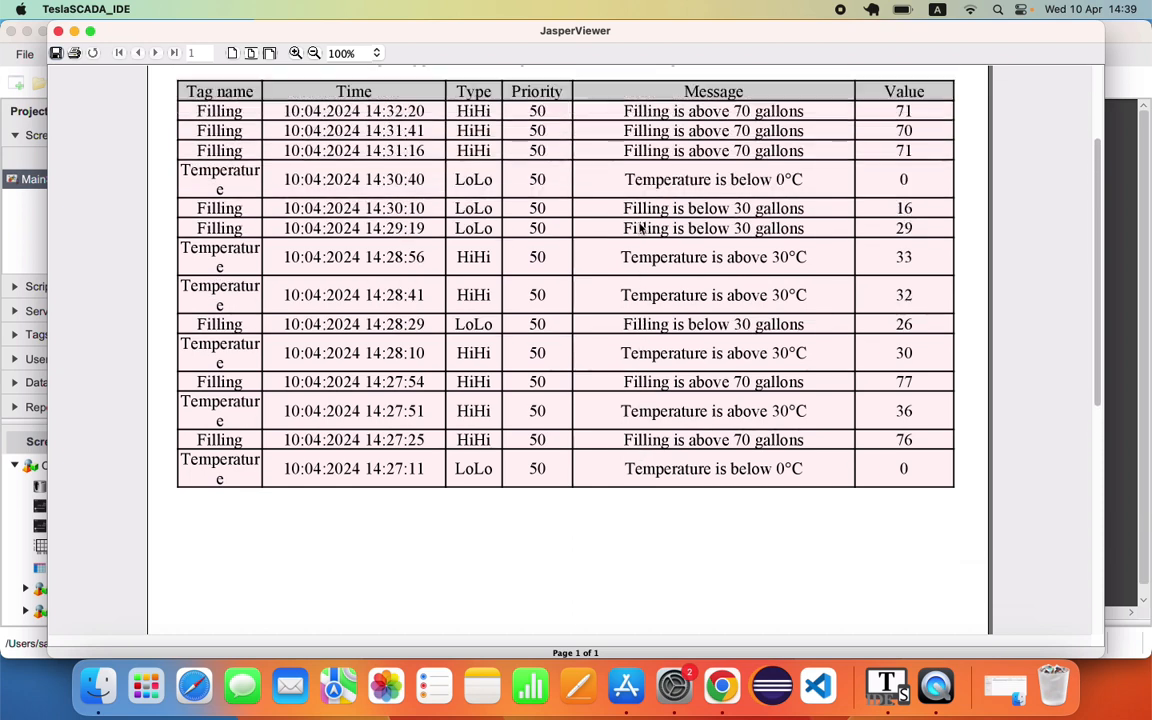
- Save the Events Report as a PDF file named Eventsreport in the Downloads folder
click(55, 53)
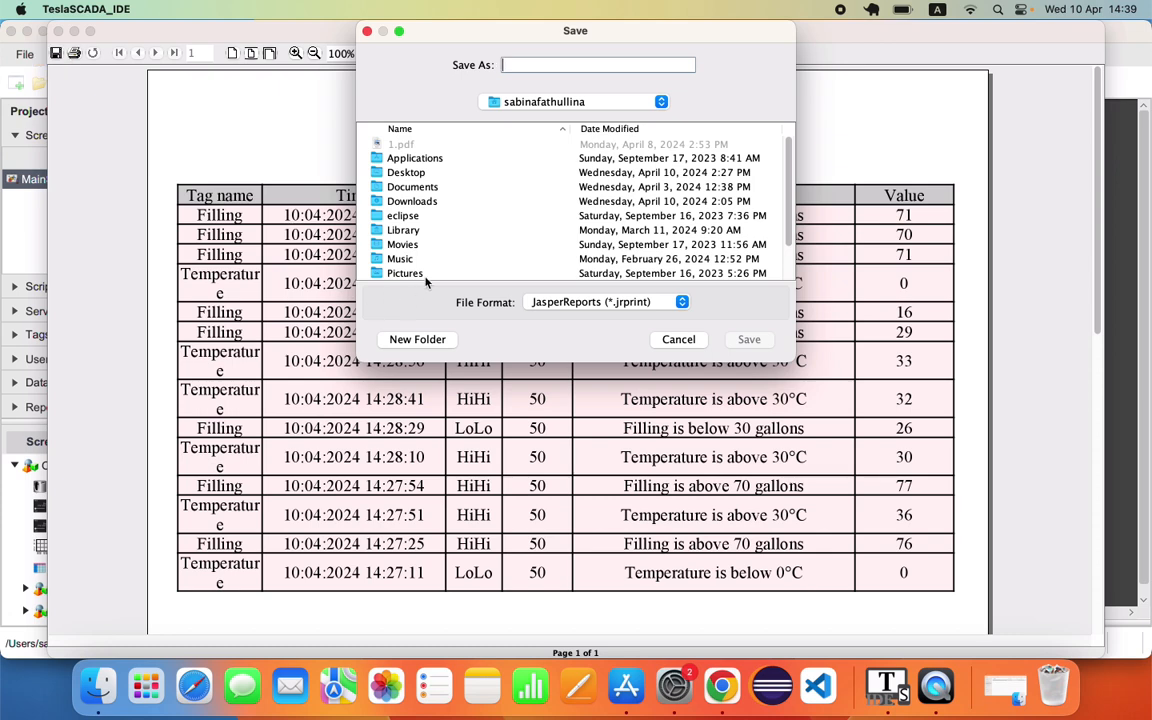
click(600, 301)
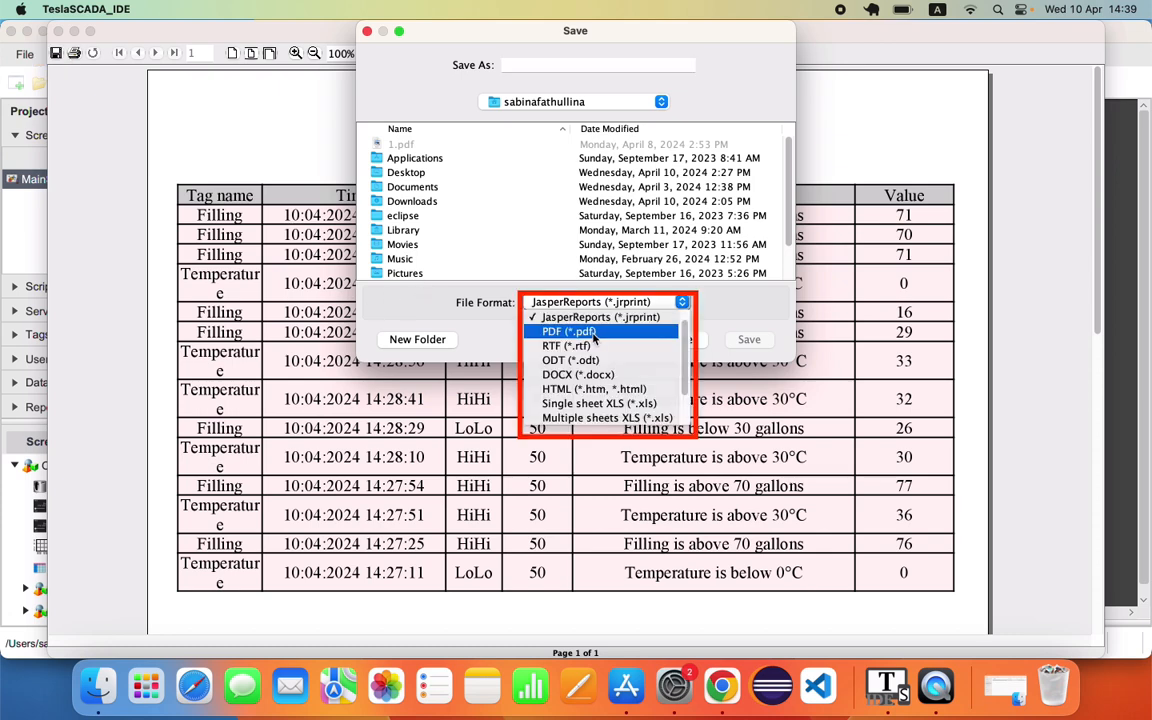
click(594, 335)
double_click(410, 200)
click(512, 66)
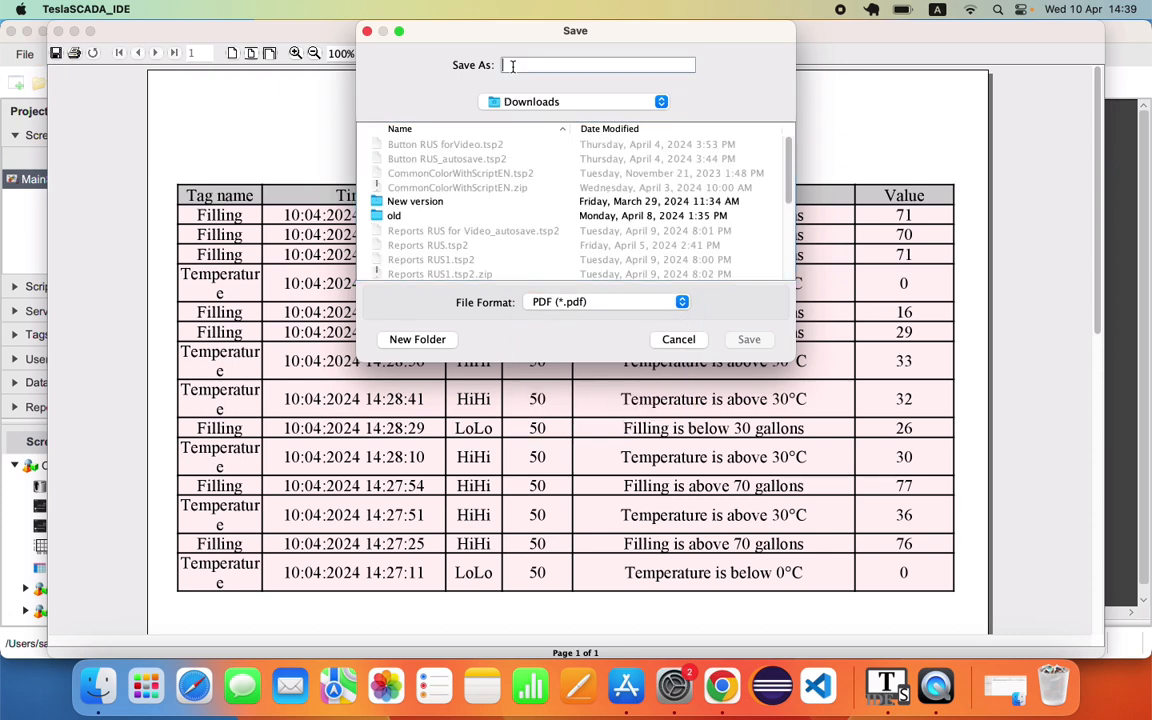
text(Eventsre)
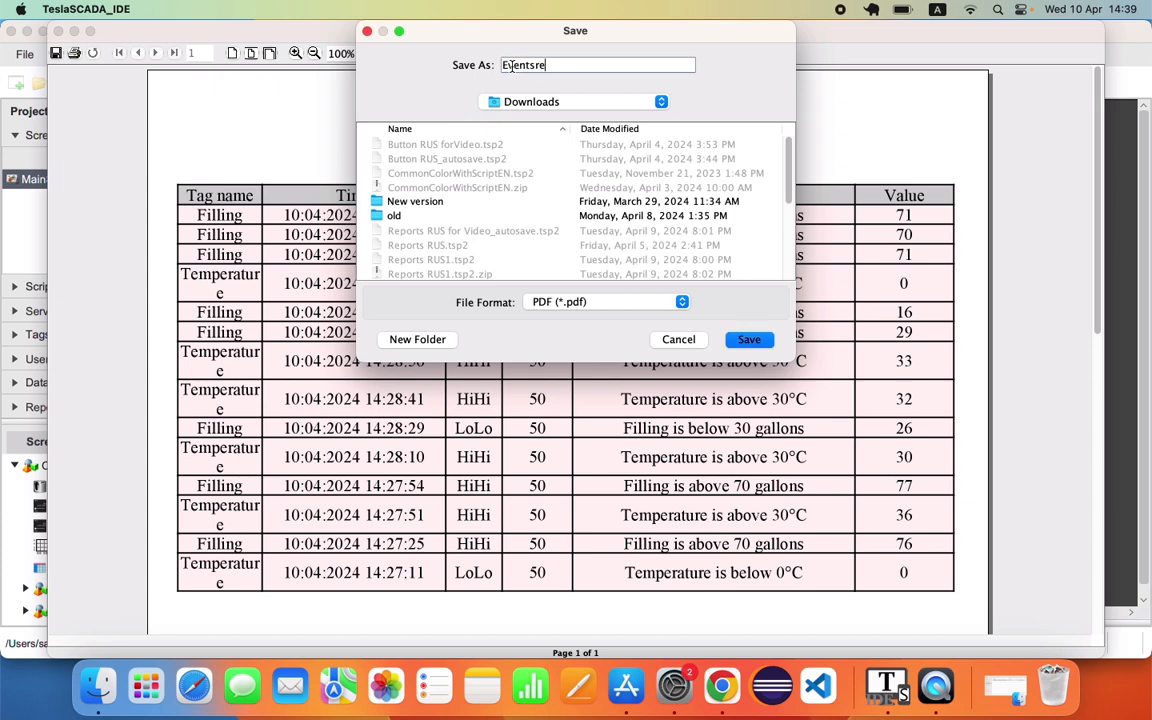
text(port)
key(Return)
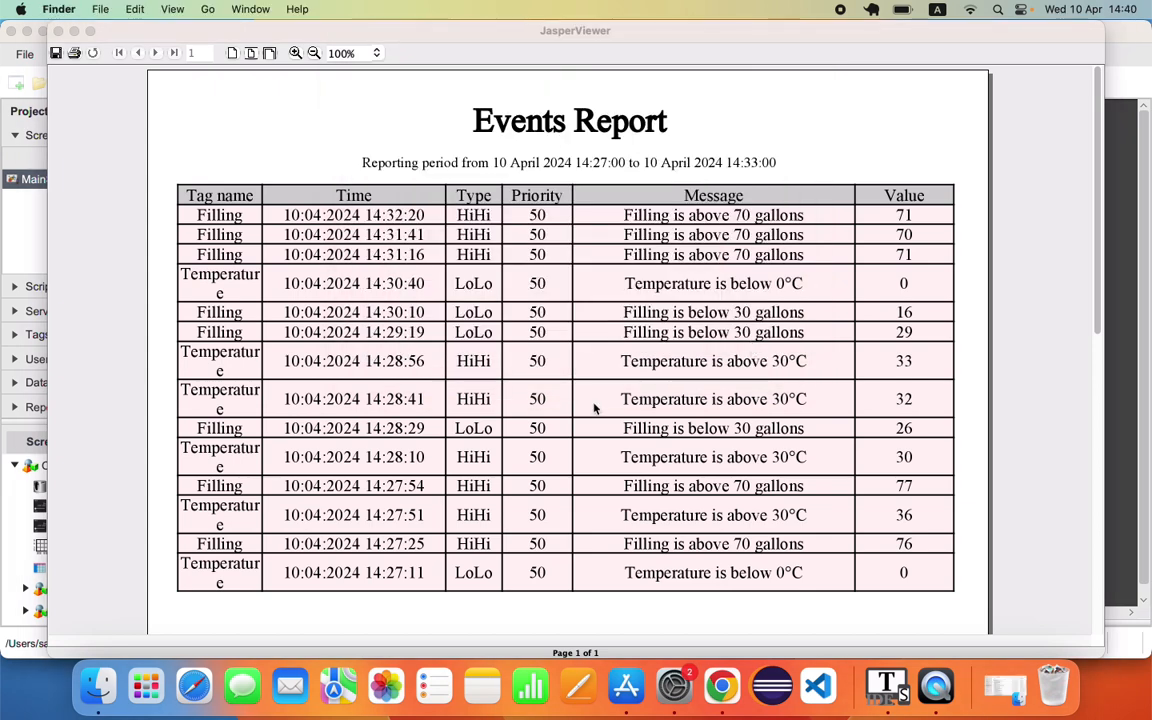
- Switch to Finder and open Eventsreport.pdf from Downloads to look through it, then close the PDF and the report viewer
click(98, 686)
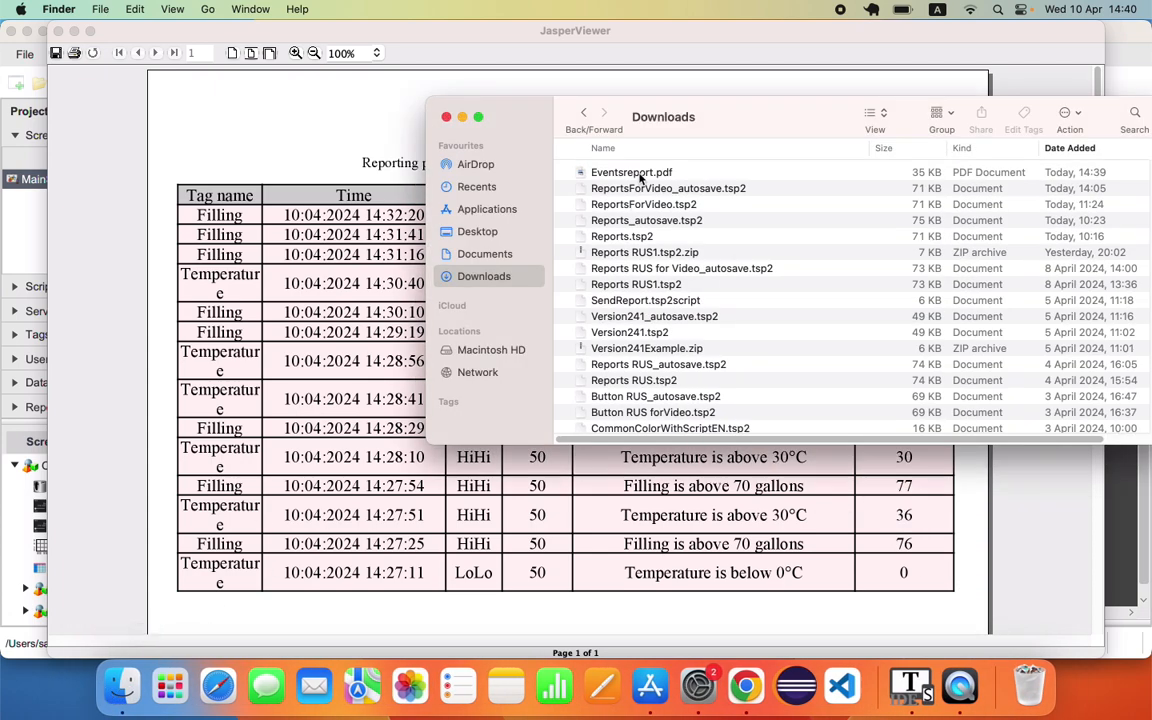
double_click(641, 178)
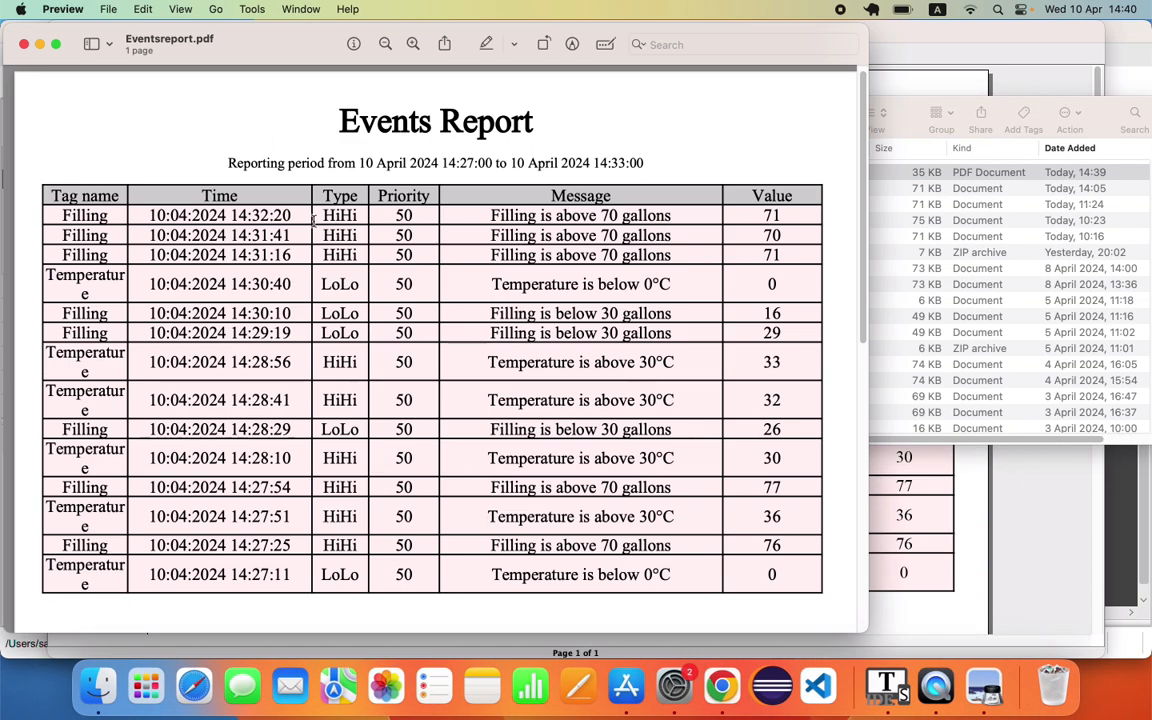
scroll(314, 221, down, 5)
scroll(314, 221, up, 6)
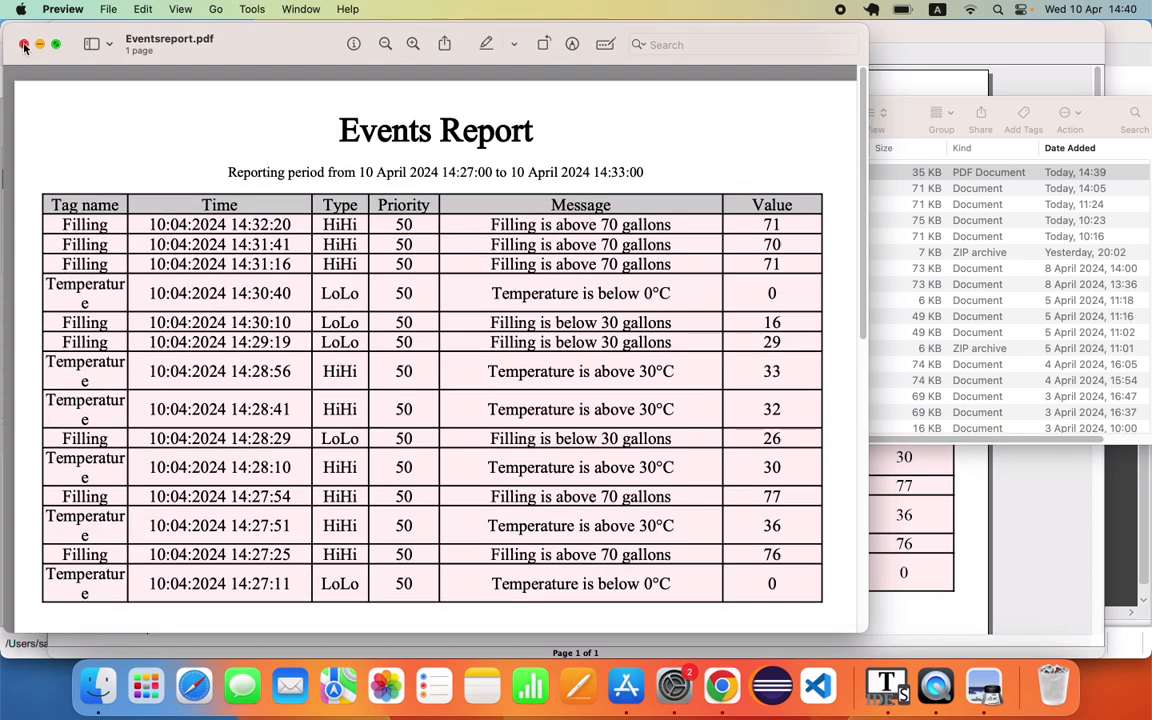
click(24, 45)
click(463, 116)
click(58, 33)
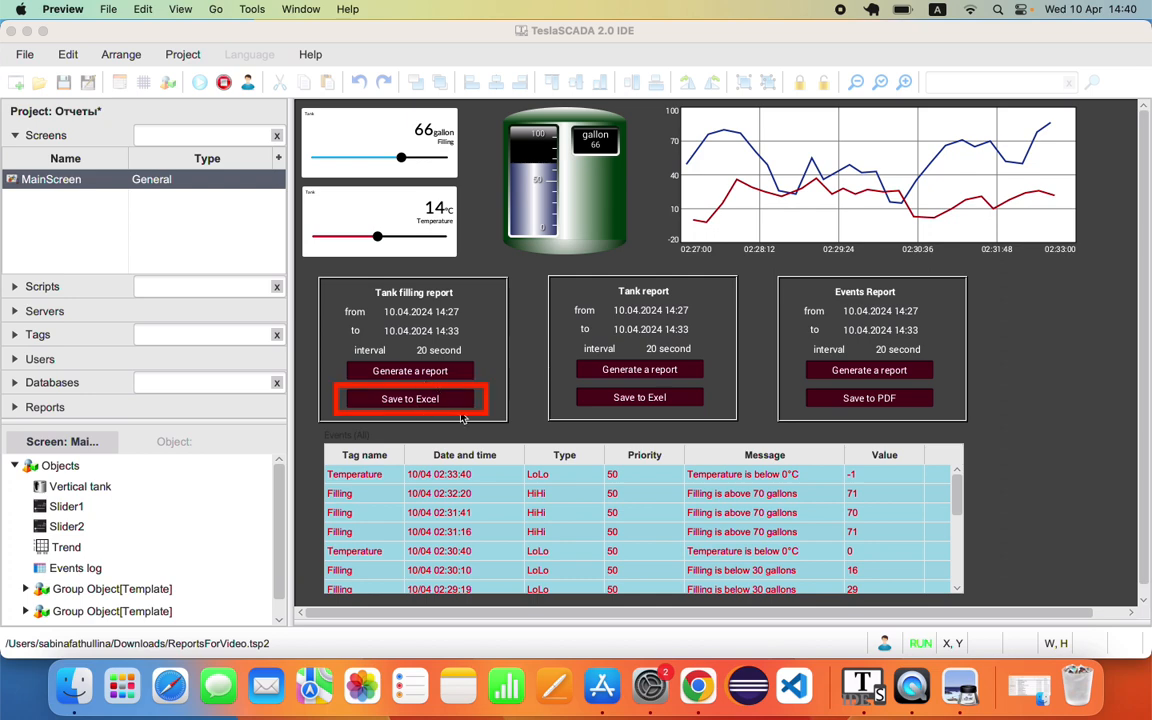
- Show the project's tags with a wider Name column and stop the running project
click(53, 339)
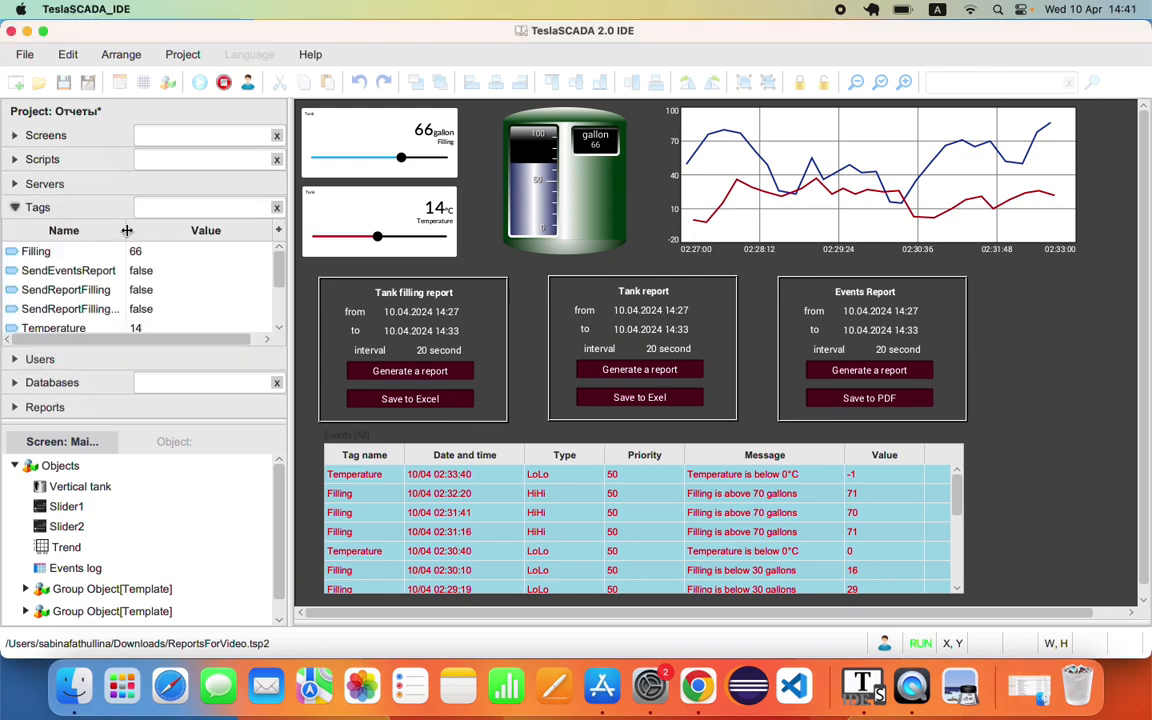
drag(126, 230, 164, 236)
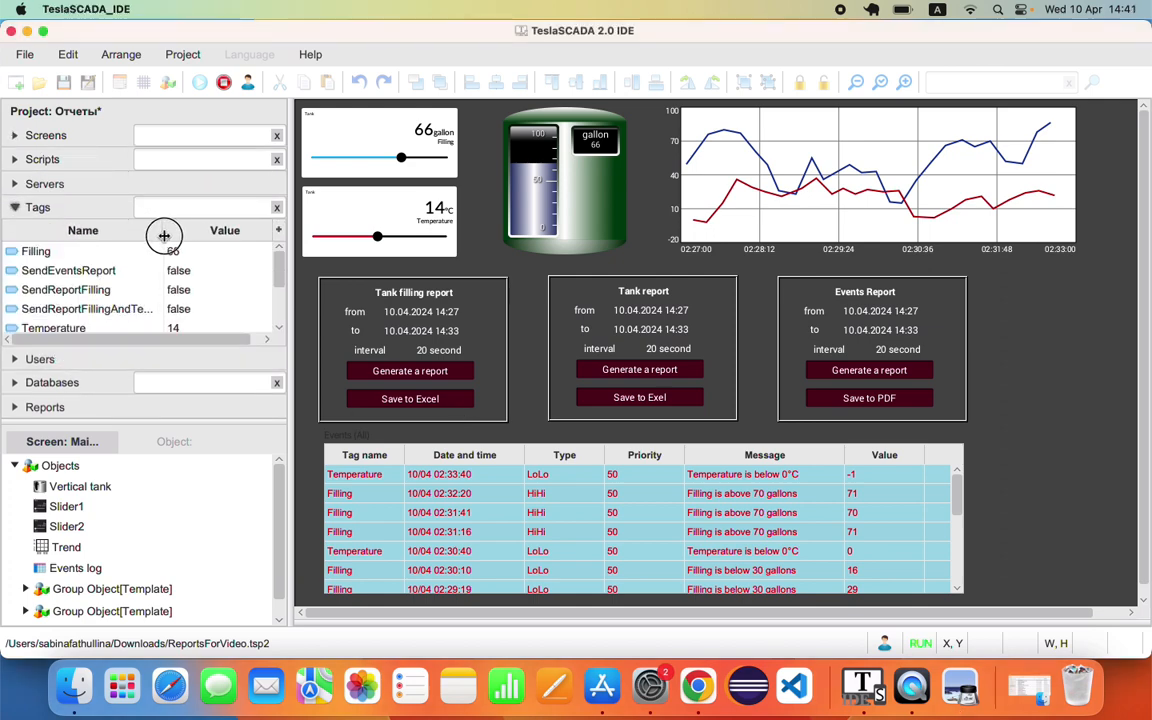
click(57, 292)
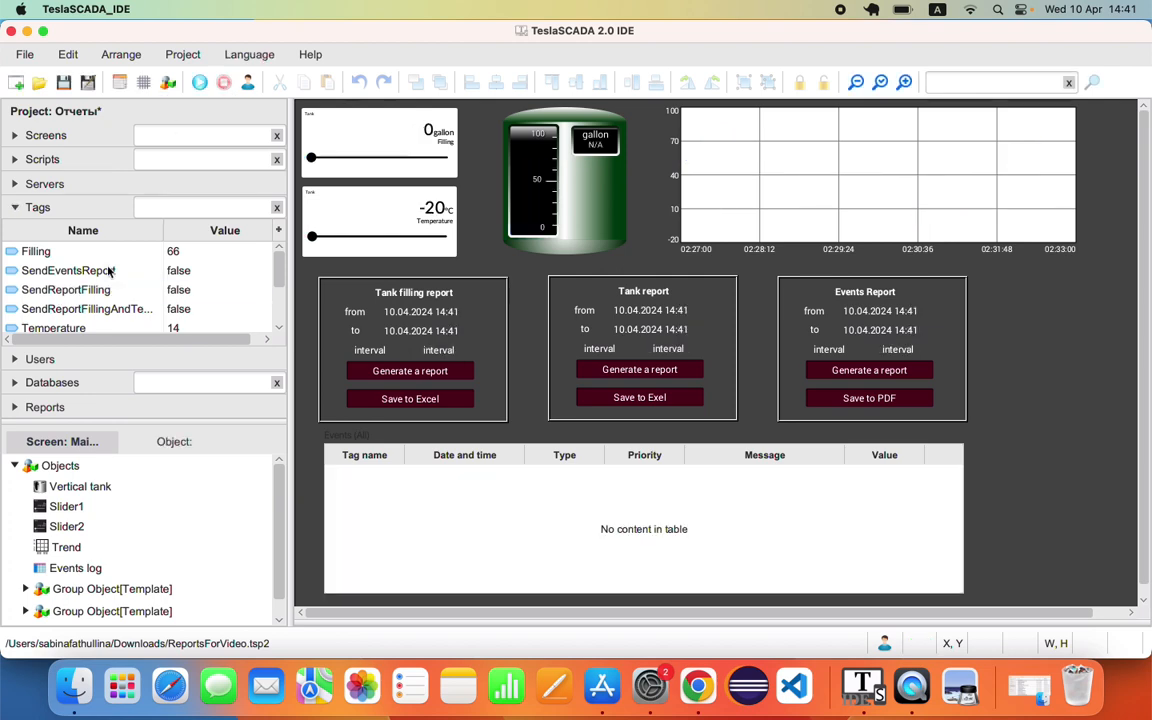
- Examine the SendReportFilling tag's initial value and script settings without changes, and open the SendReportFilling script
right_click(112, 293)
click(168, 456)
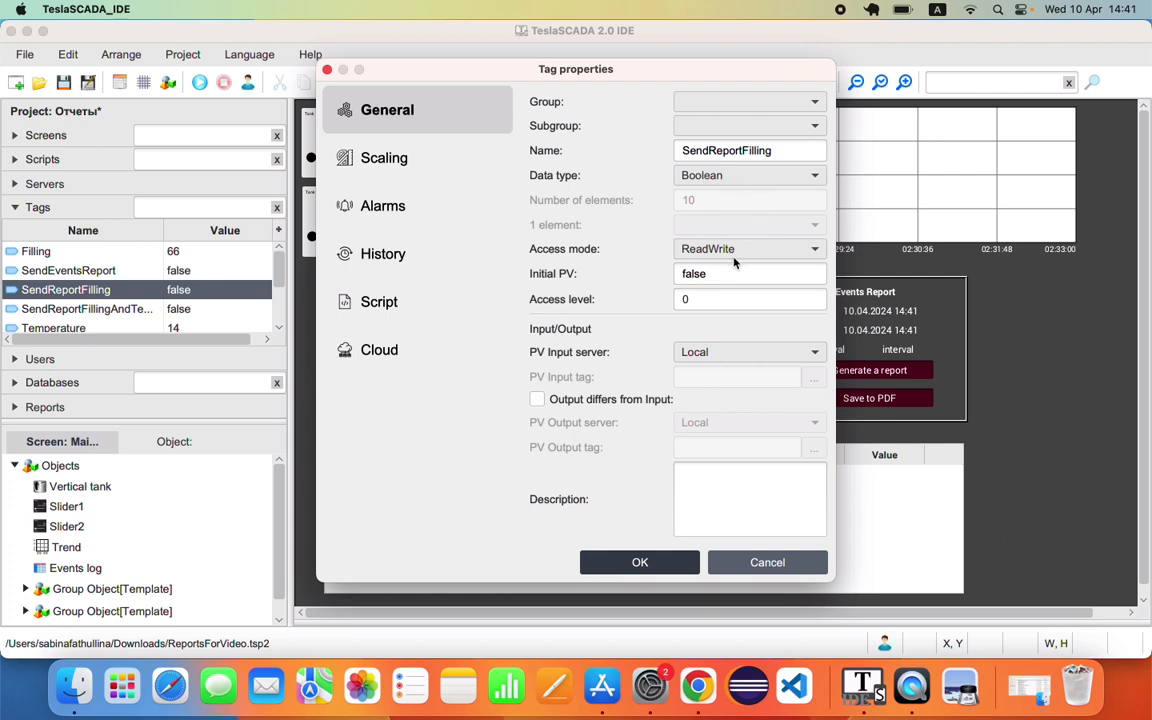
drag(712, 285, 648, 273)
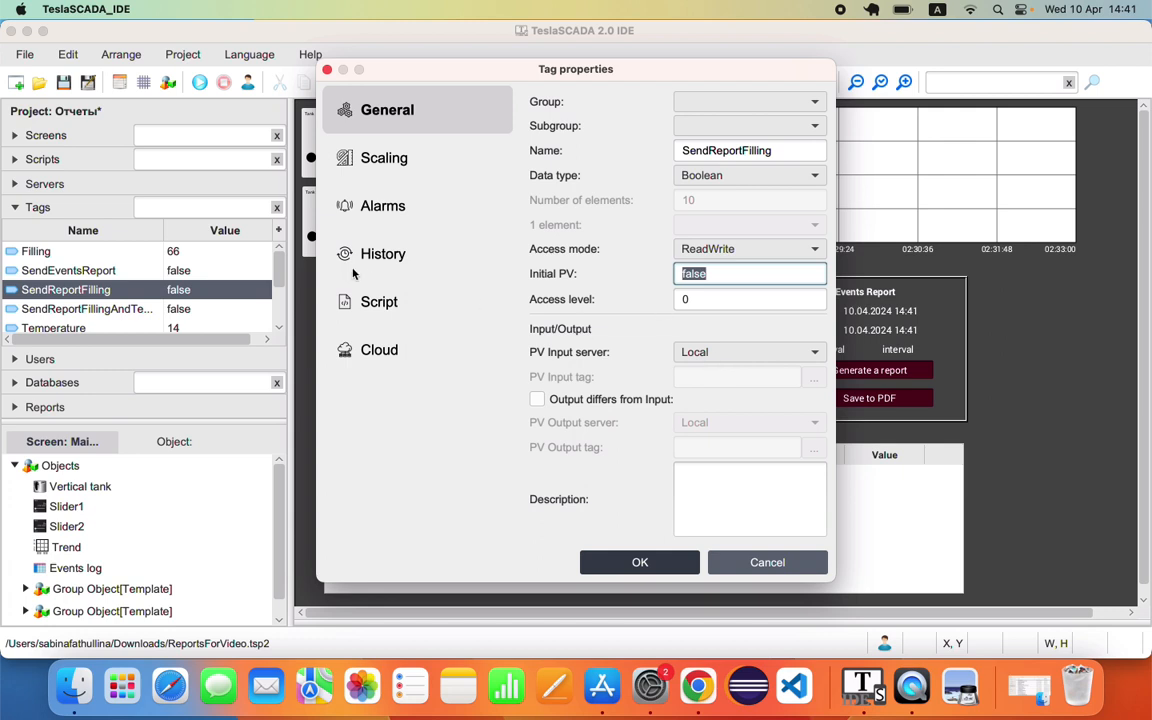
click(362, 303)
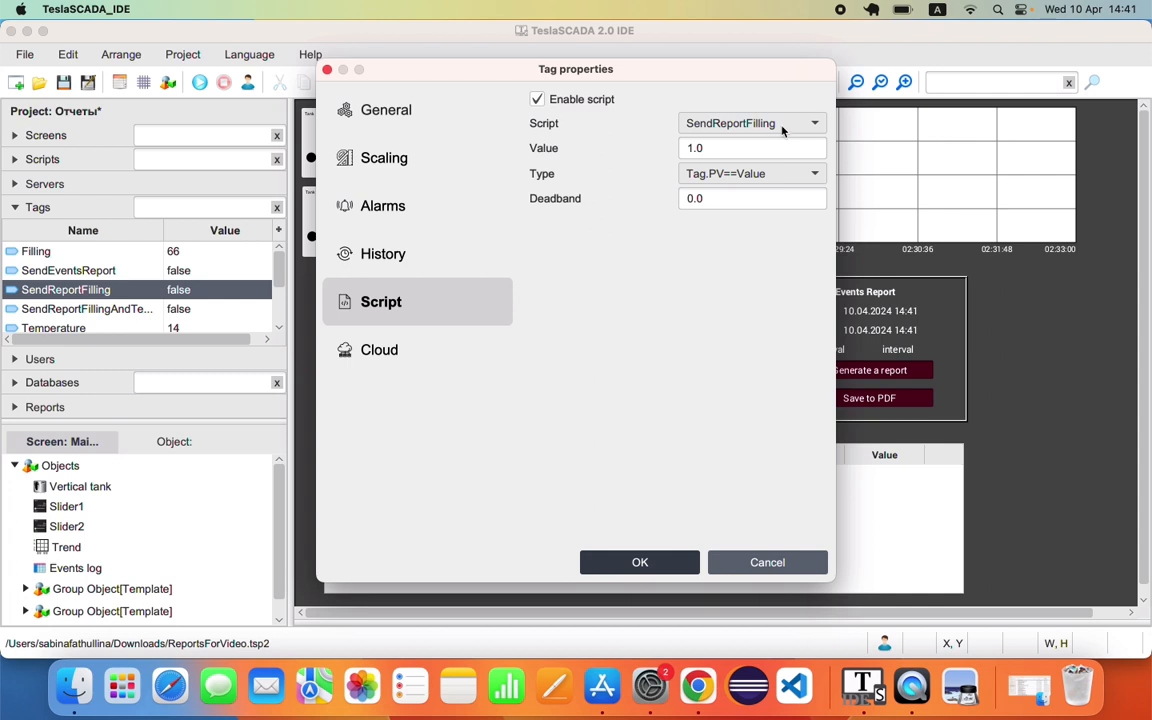
click(751, 561)
click(55, 159)
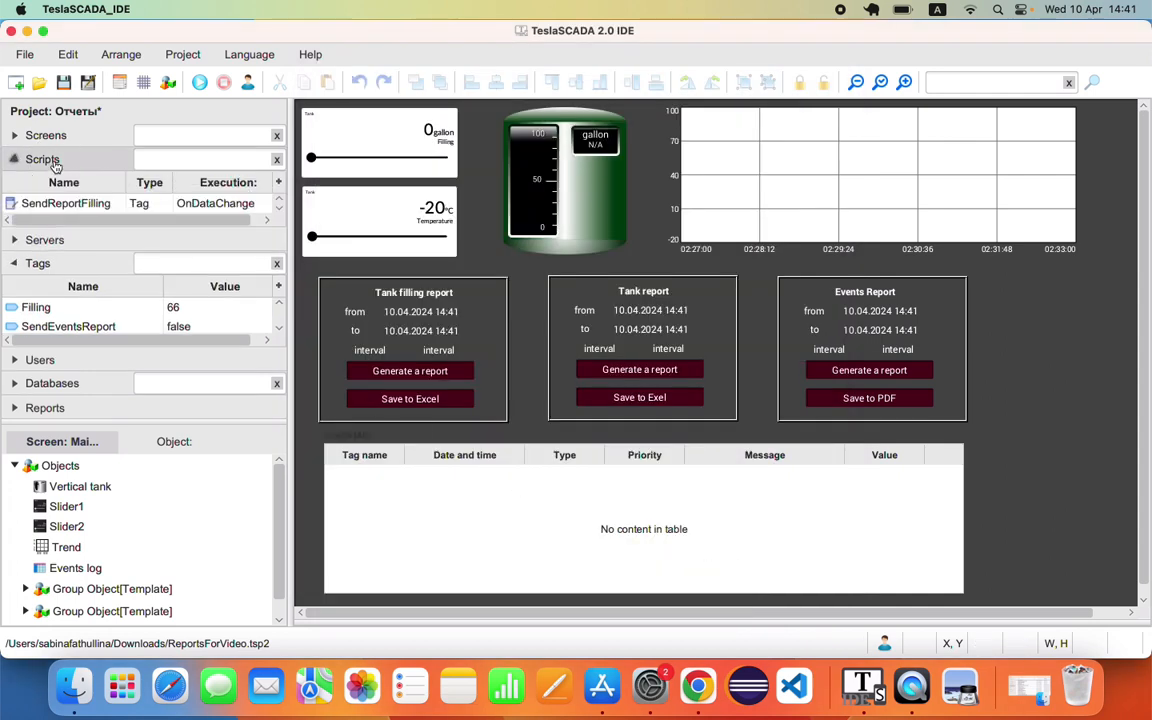
double_click(56, 200)
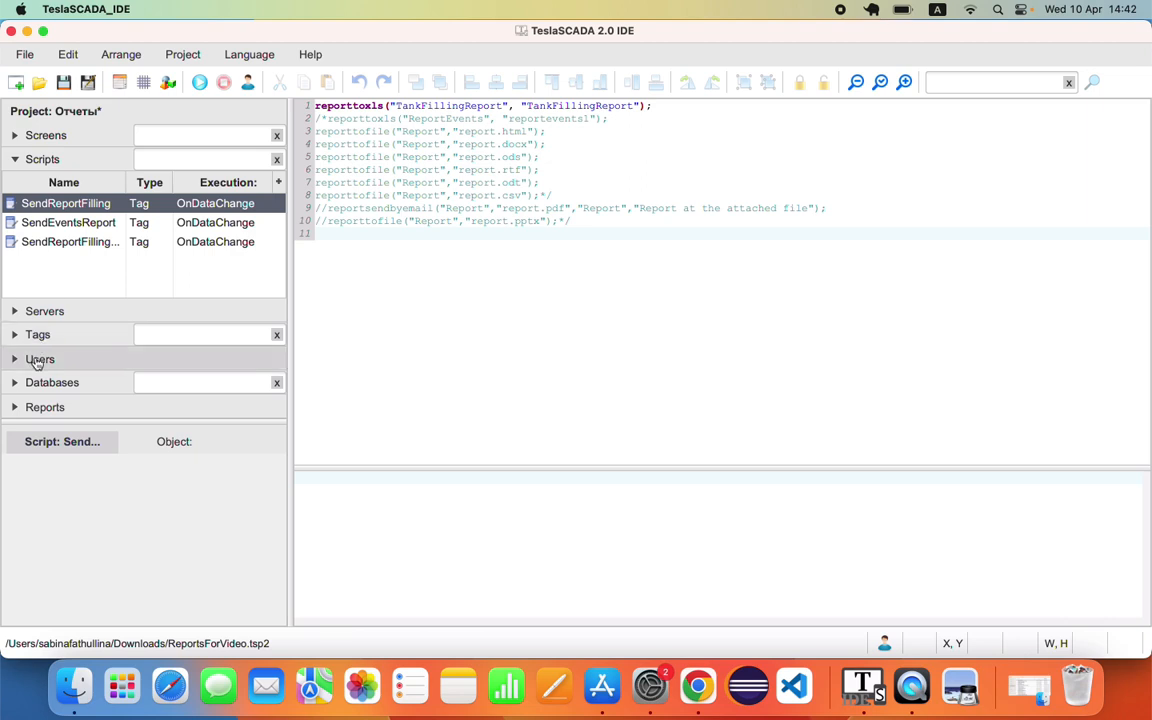
- Recheck the script and trigger value assigned to the SendReportFilling tag, leaving its properties unchanged
click(37, 335)
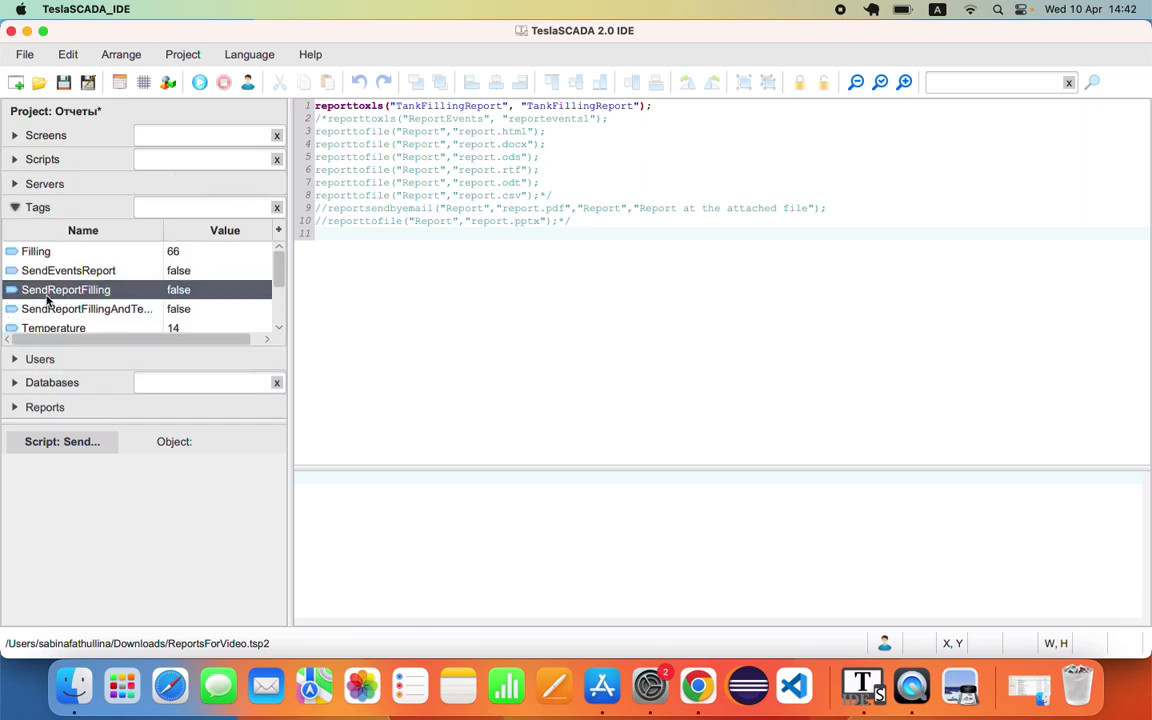
right_click(50, 291)
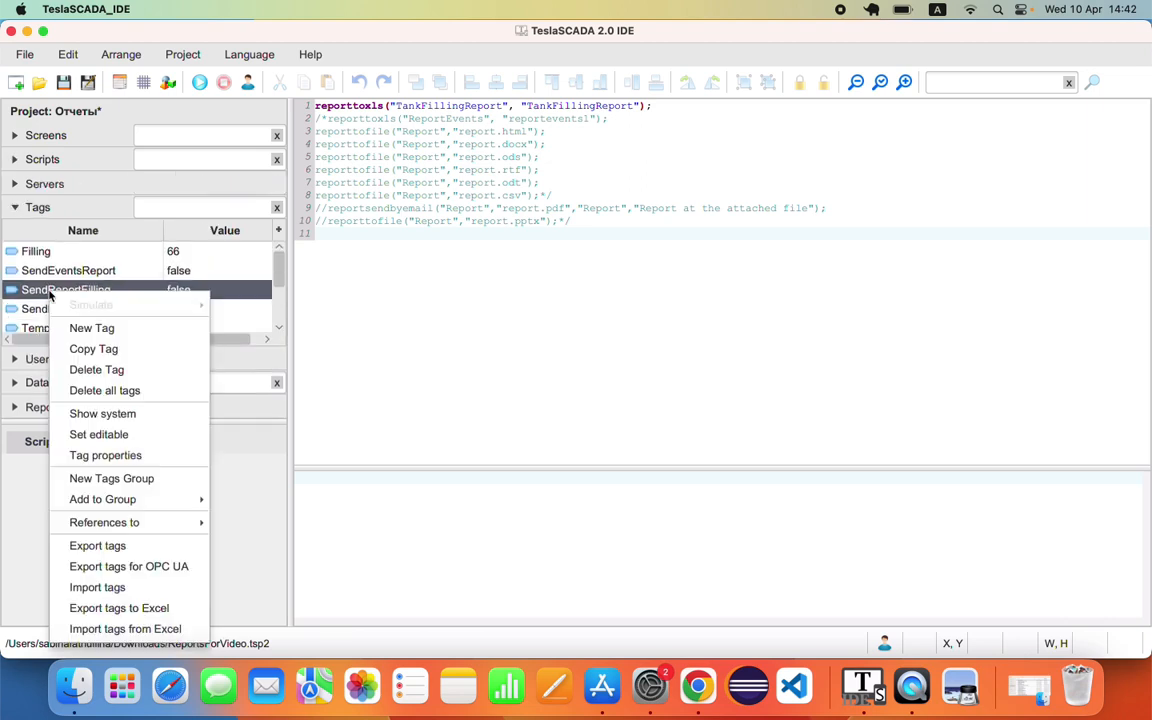
click(104, 456)
click(392, 308)
key(Tab)
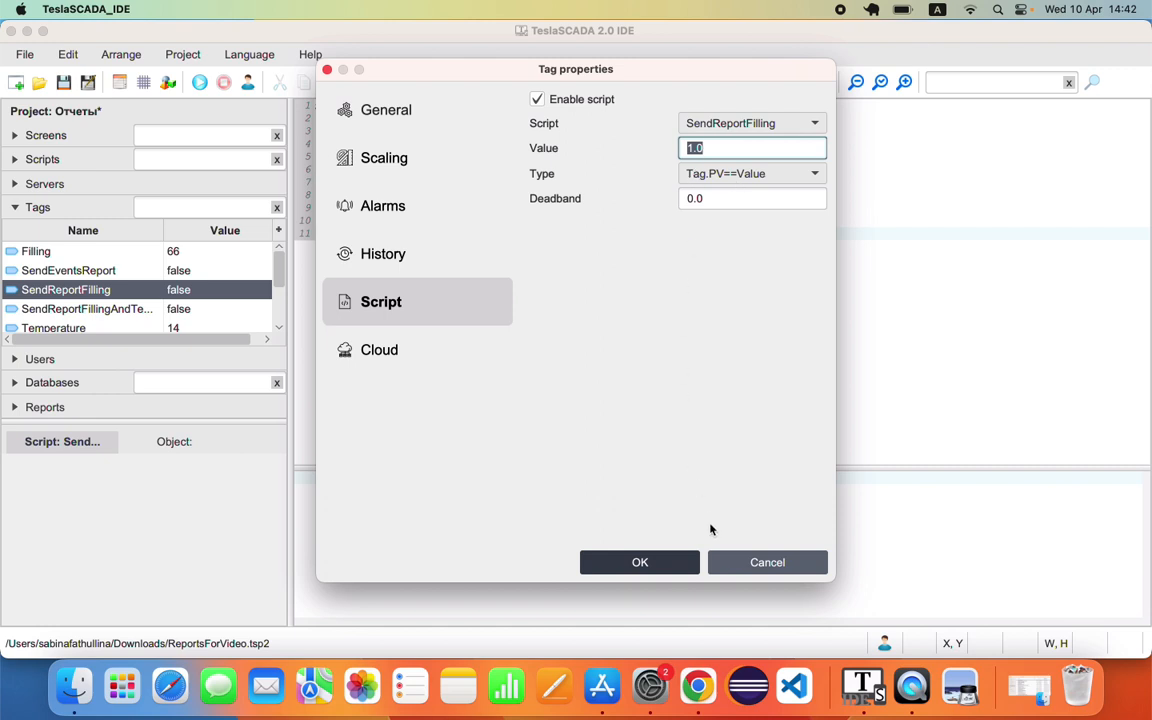
click(747, 562)
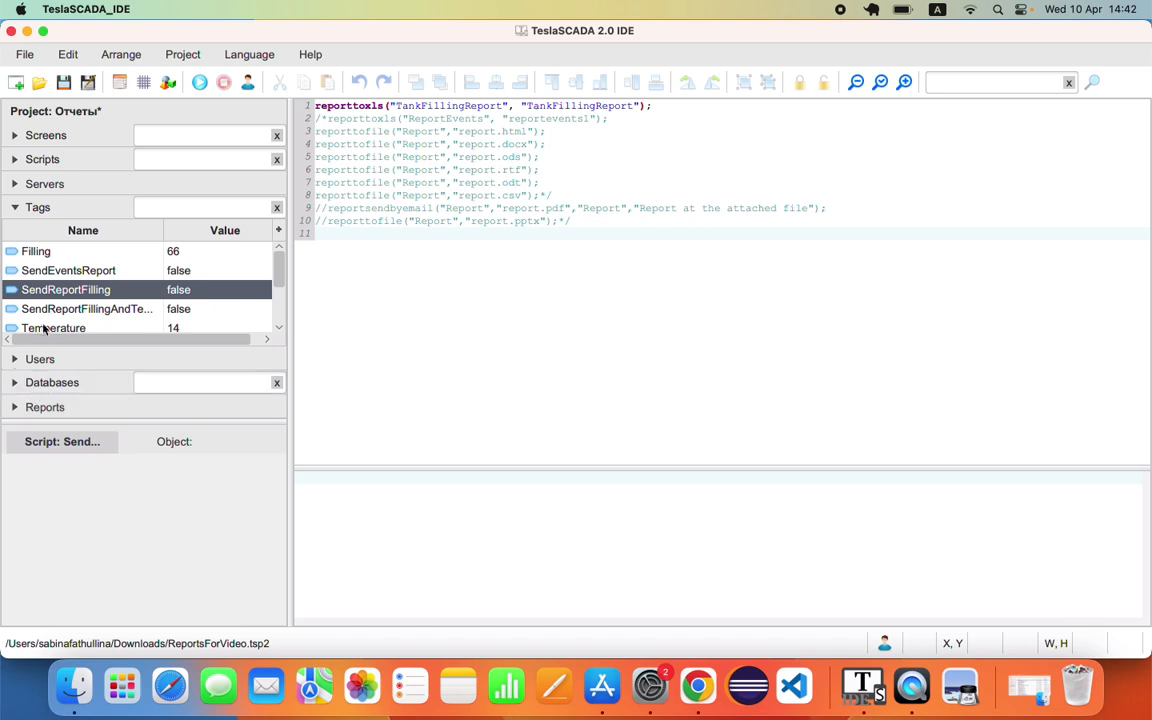
- Reopen MainScreen and examine the Control settings of the tank filling report's Save to Excel button without changing them
click(52, 135)
double_click(46, 180)
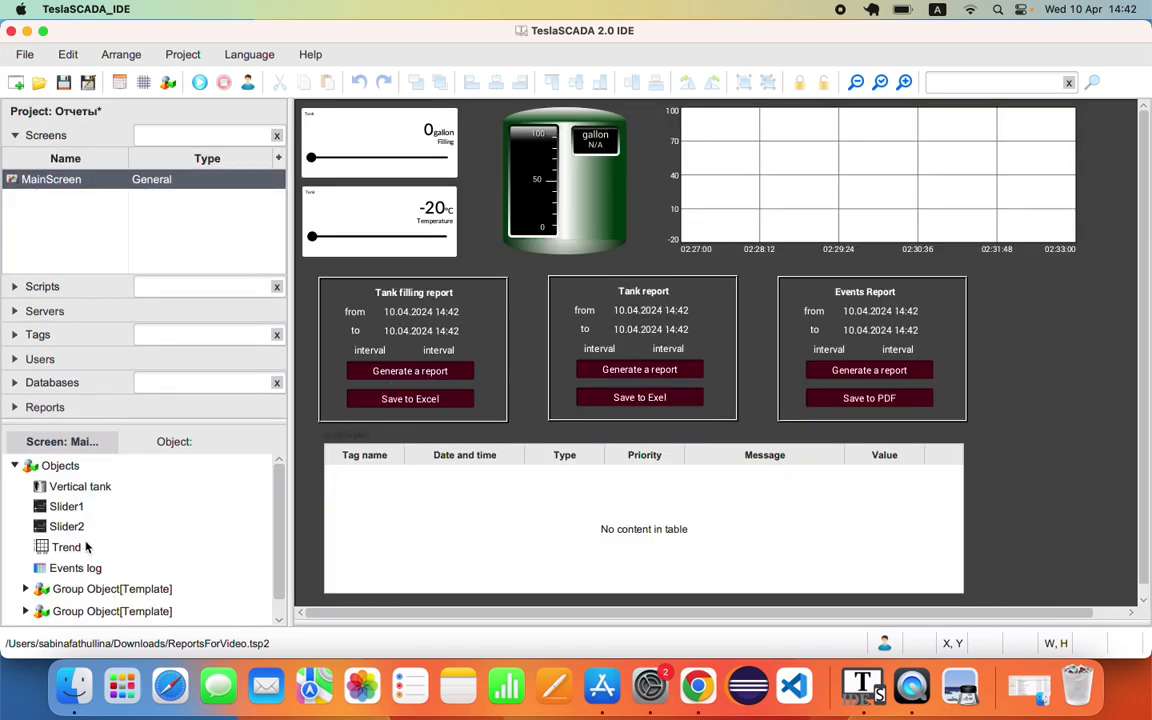
click(27, 589)
click(77, 526)
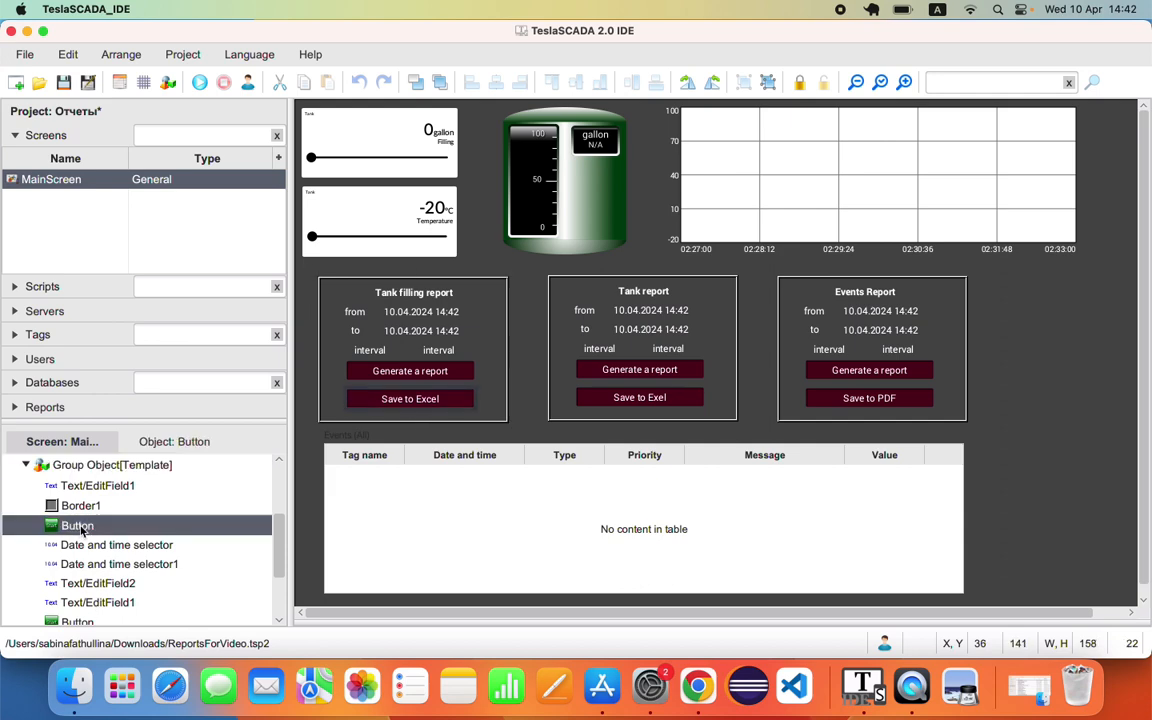
double_click(81, 527)
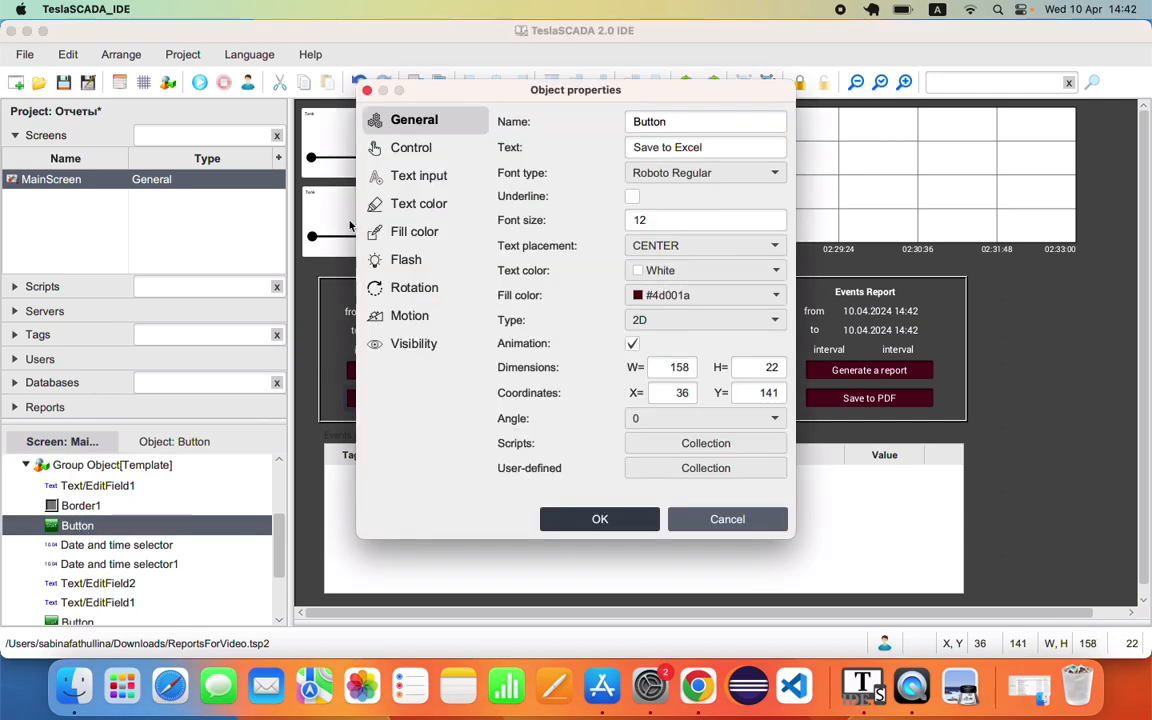
click(416, 150)
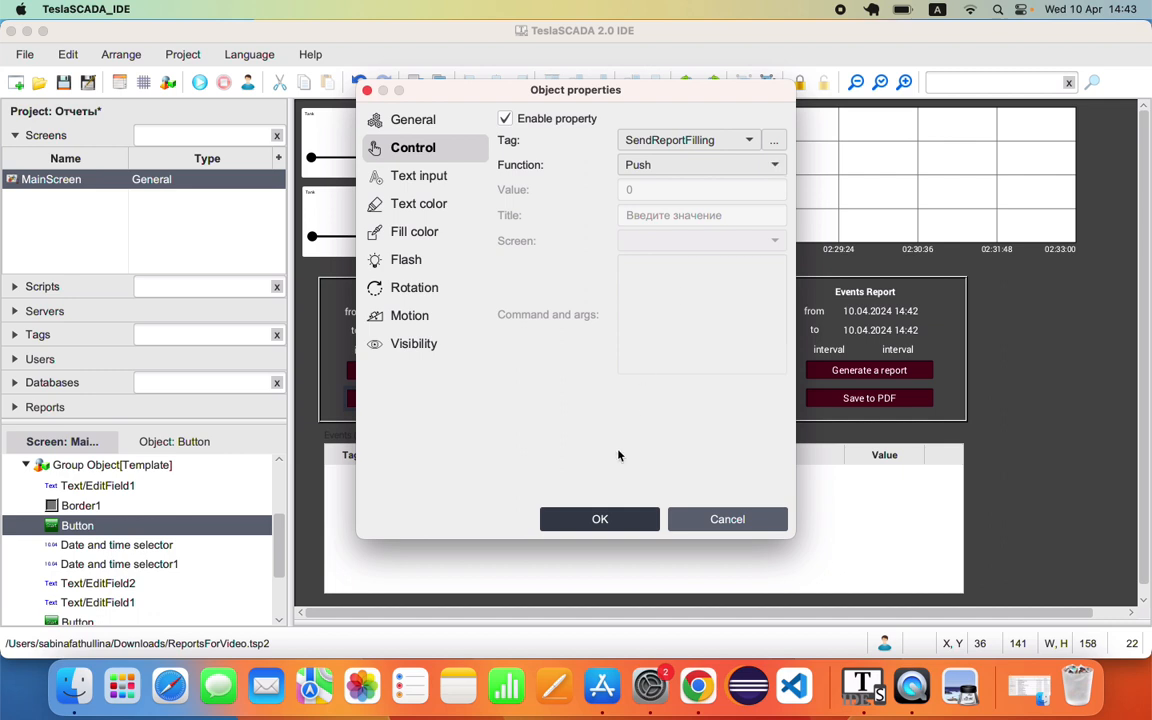
click(690, 519)
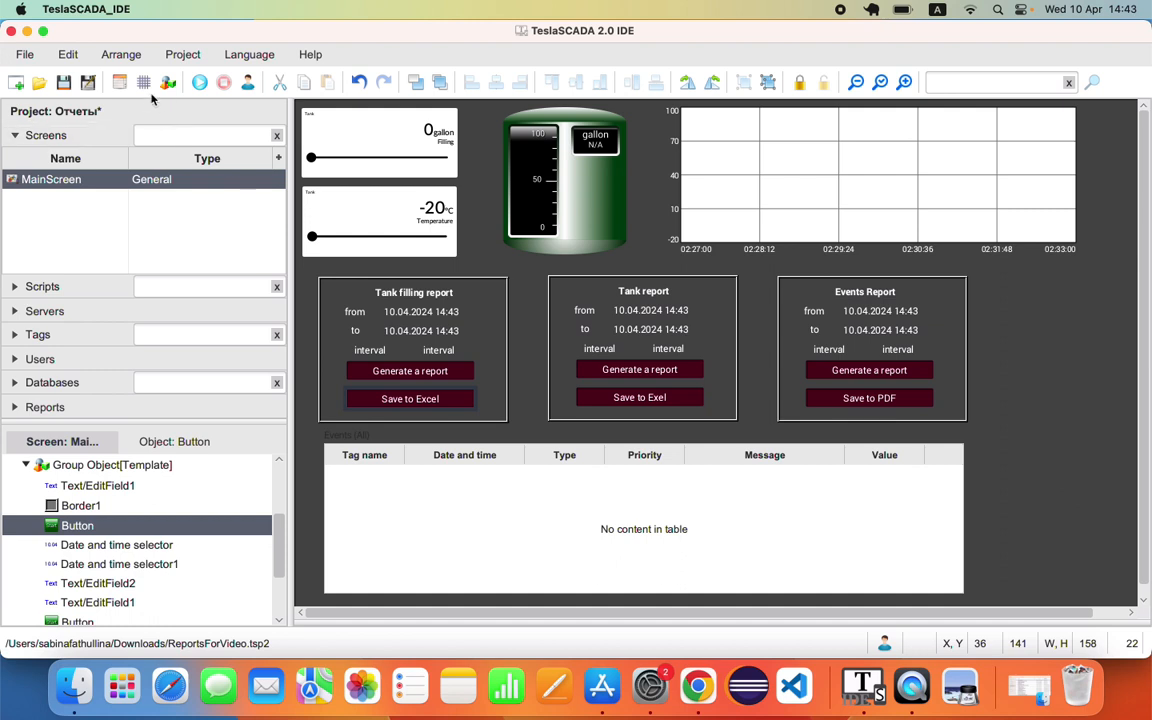
- Check the report folder path in the project's Events/History settings and leave the settings unchanged
click(119, 84)
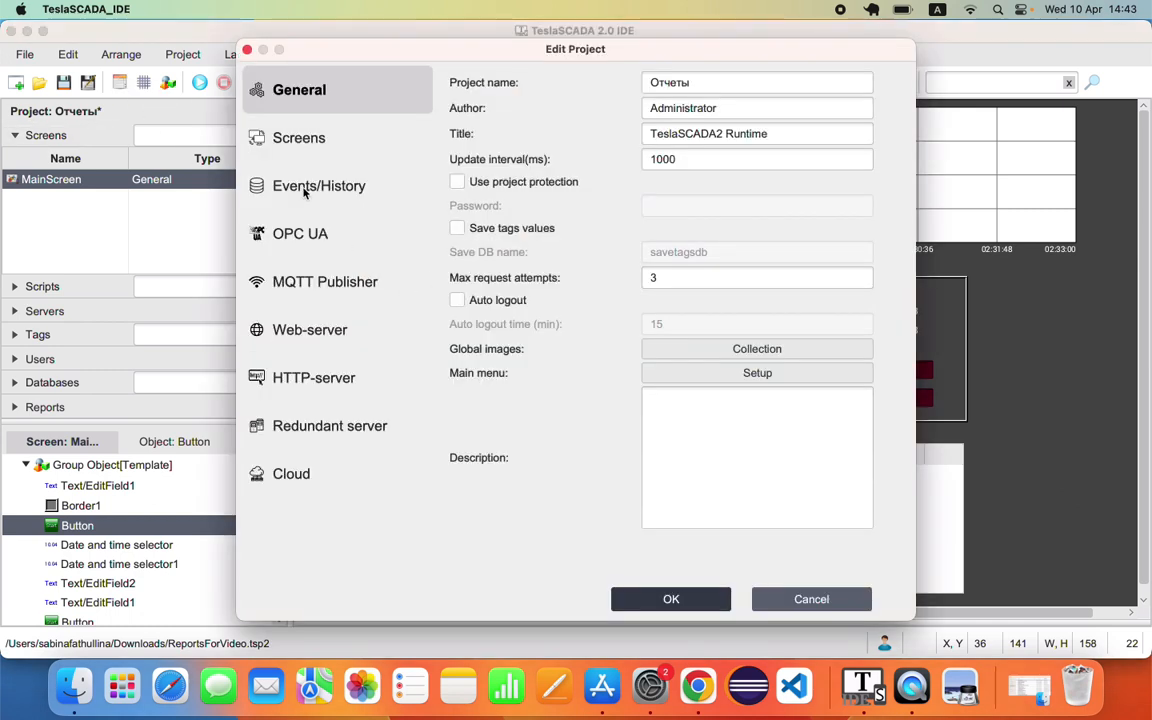
click(305, 190)
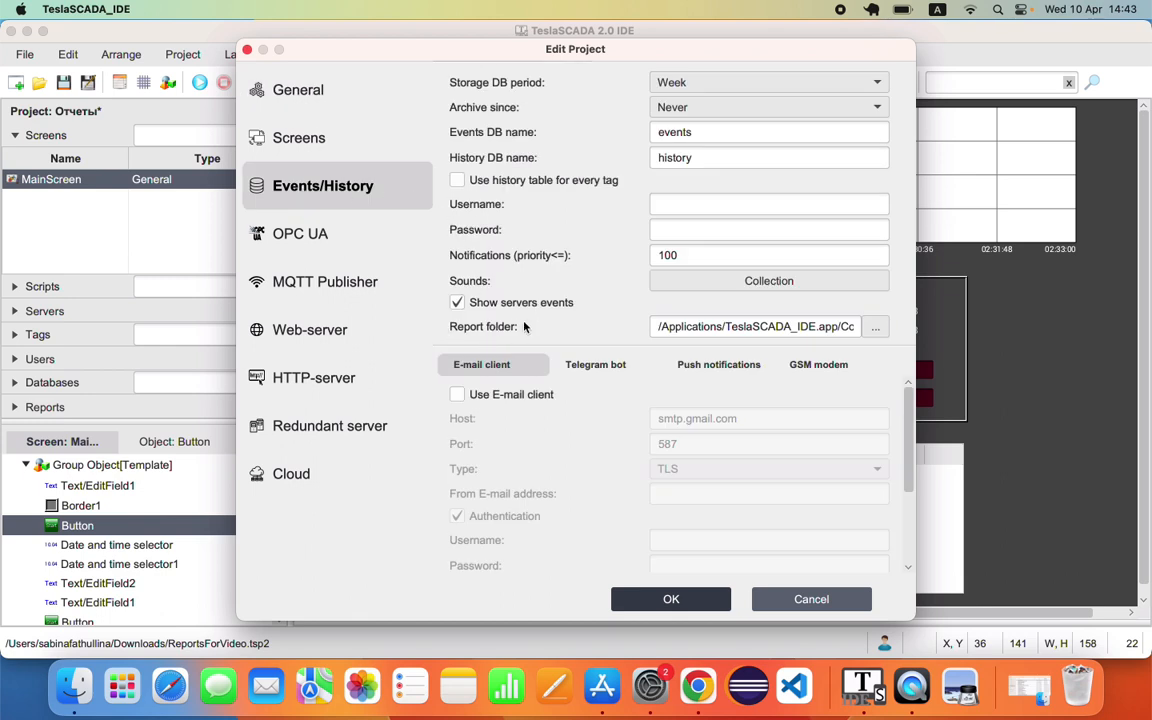
drag(657, 326, 939, 327)
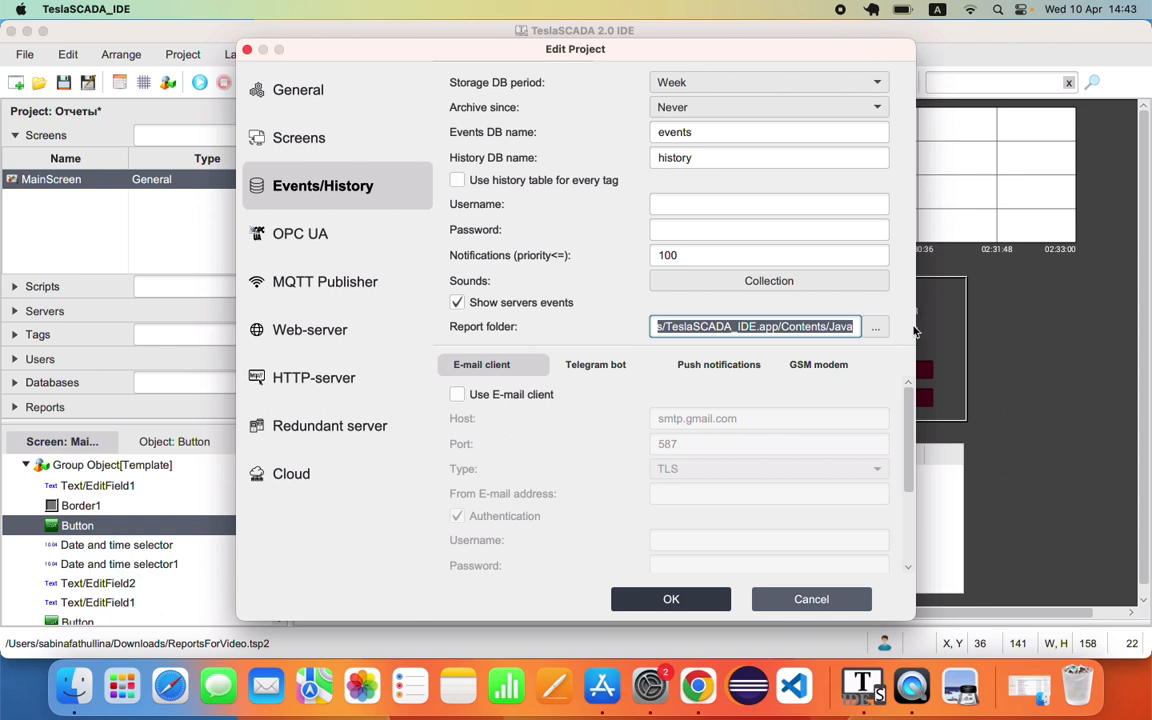
click(822, 599)
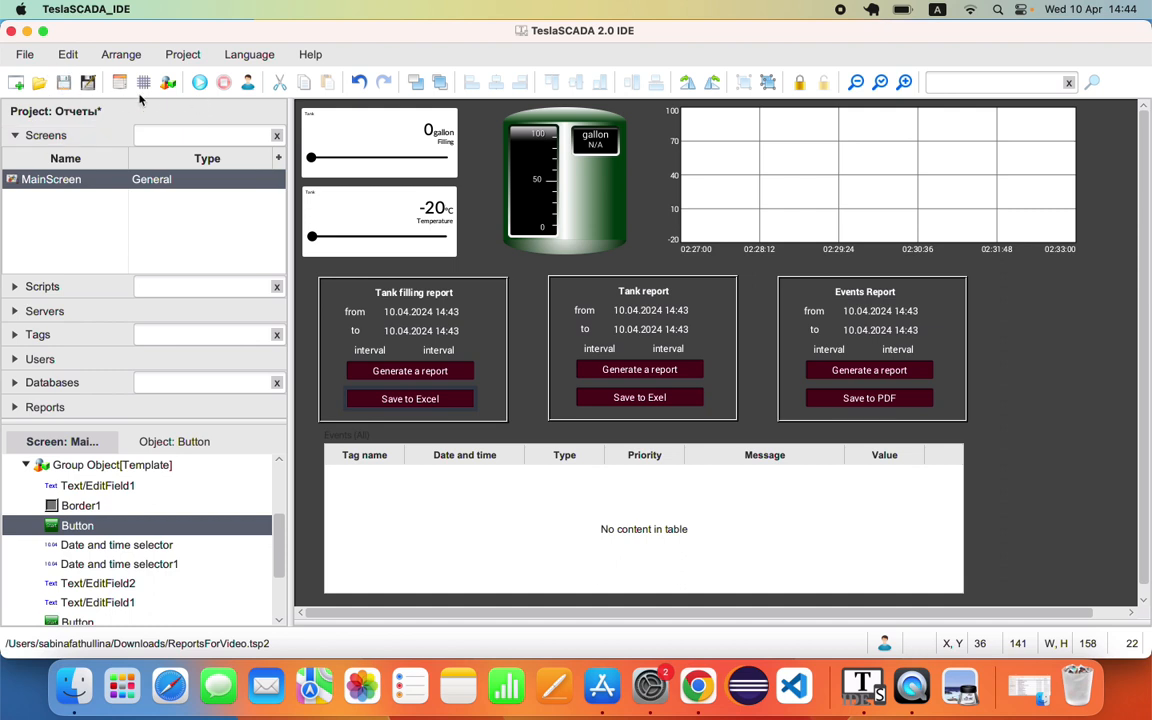
- Run the project, view EventsReport.pdf from the TeslaSCADA_IDE Reports folder in Finder, and close the PDF
click(199, 82)
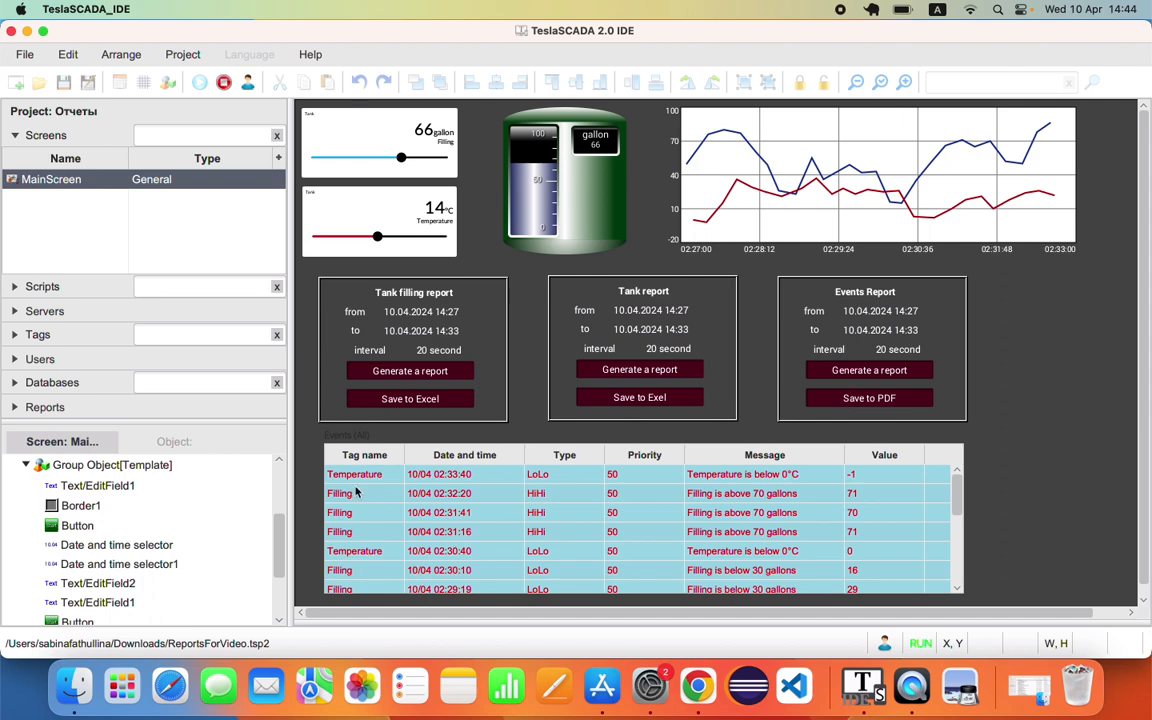
click(82, 697)
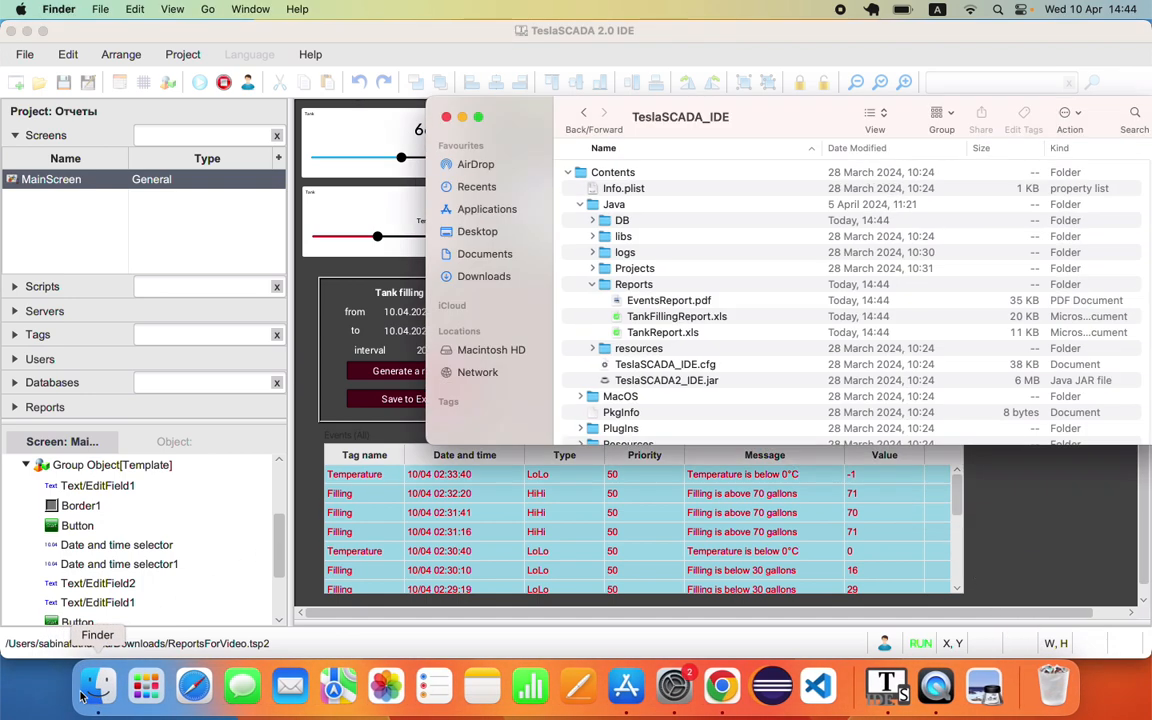
click(663, 301)
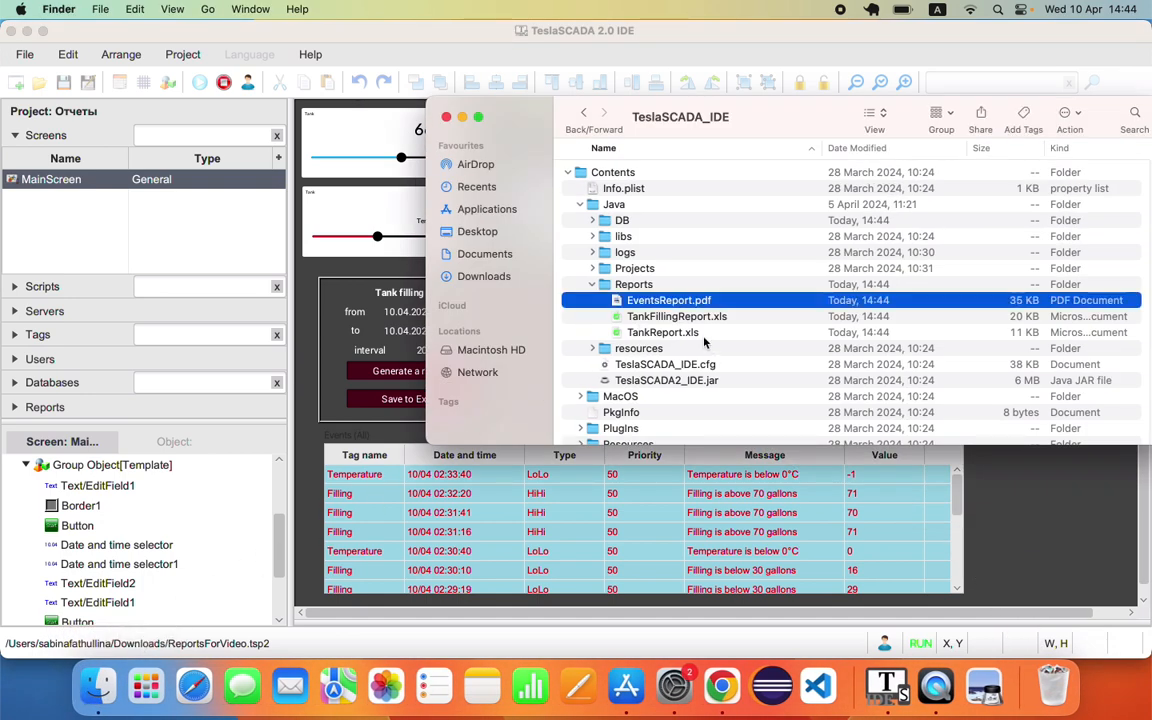
double_click(660, 303)
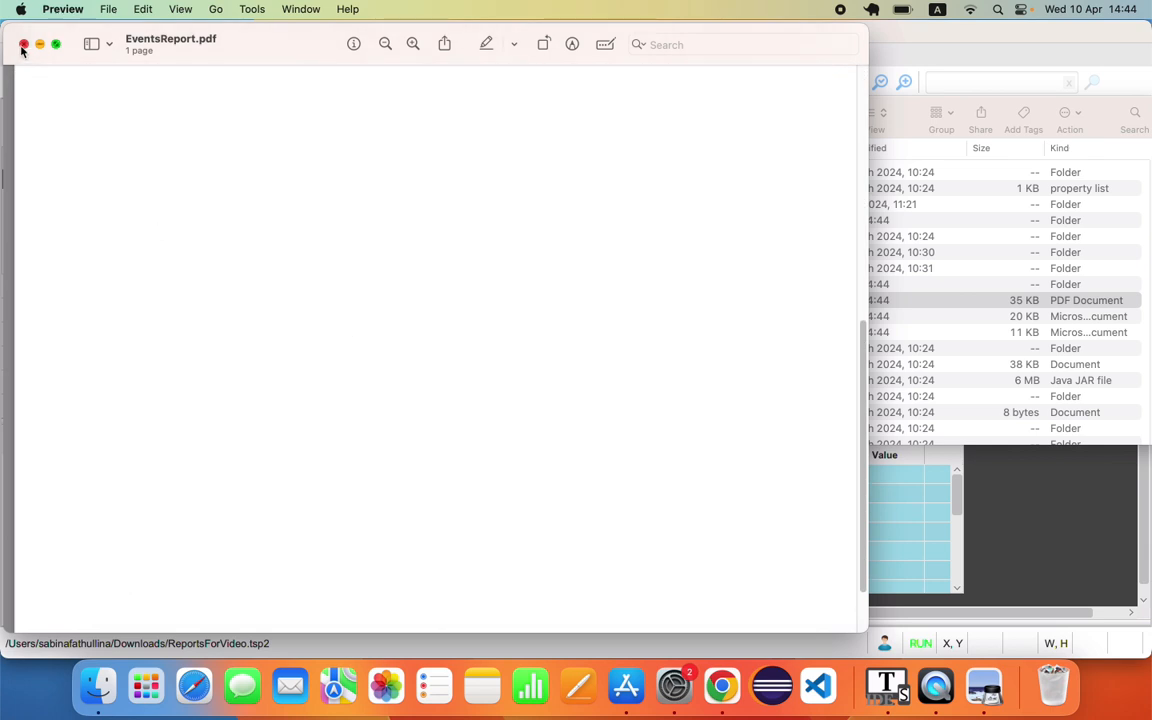
click(24, 44)
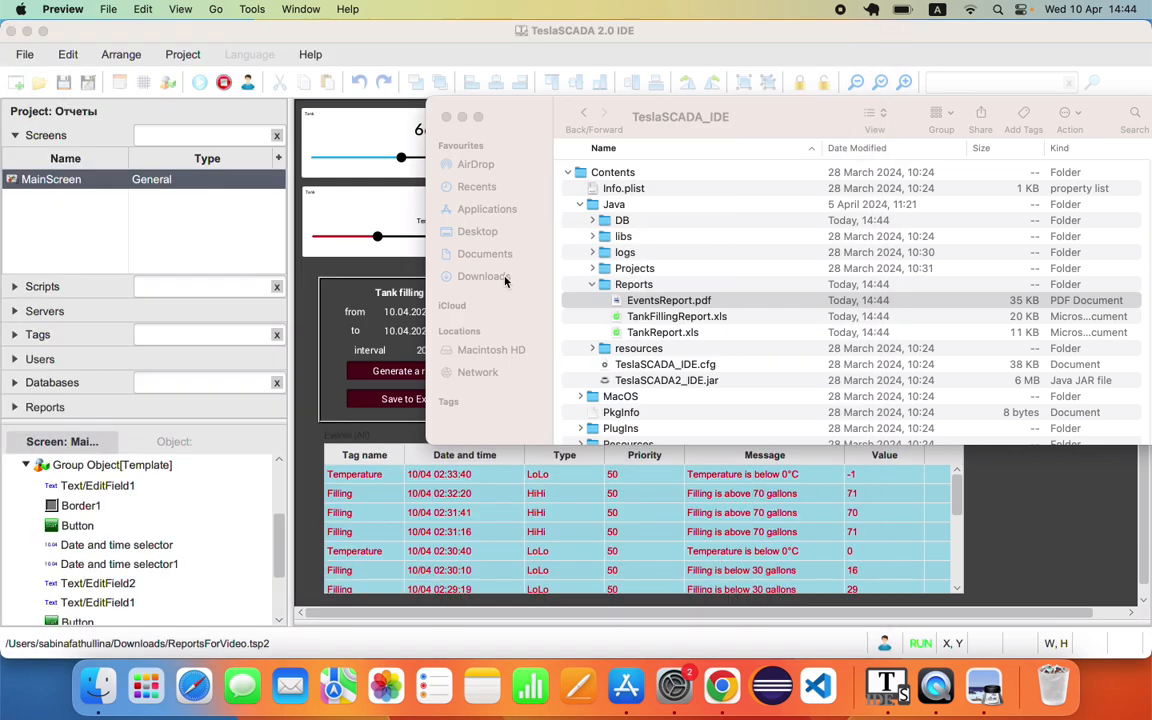
- Open TankFillingReport.xls from the Reports folder, look through the exported tank filling report, and close it
double_click(655, 318)
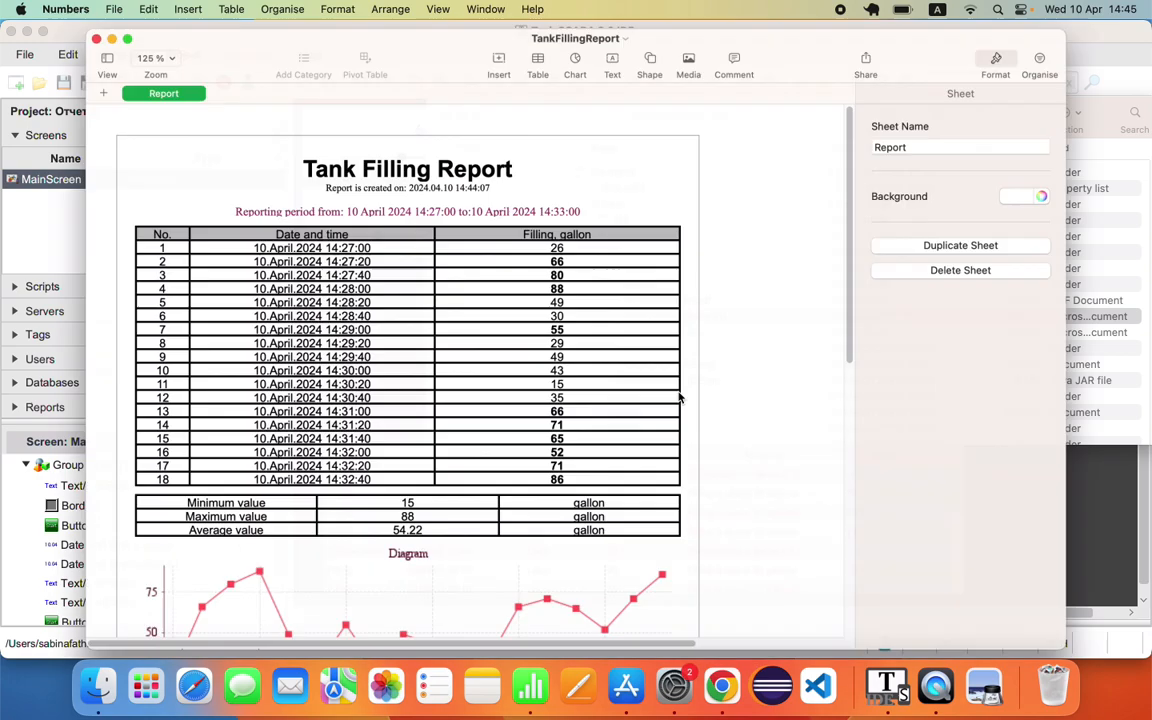
scroll(410, 342, down, 5)
scroll(410, 342, up, 5)
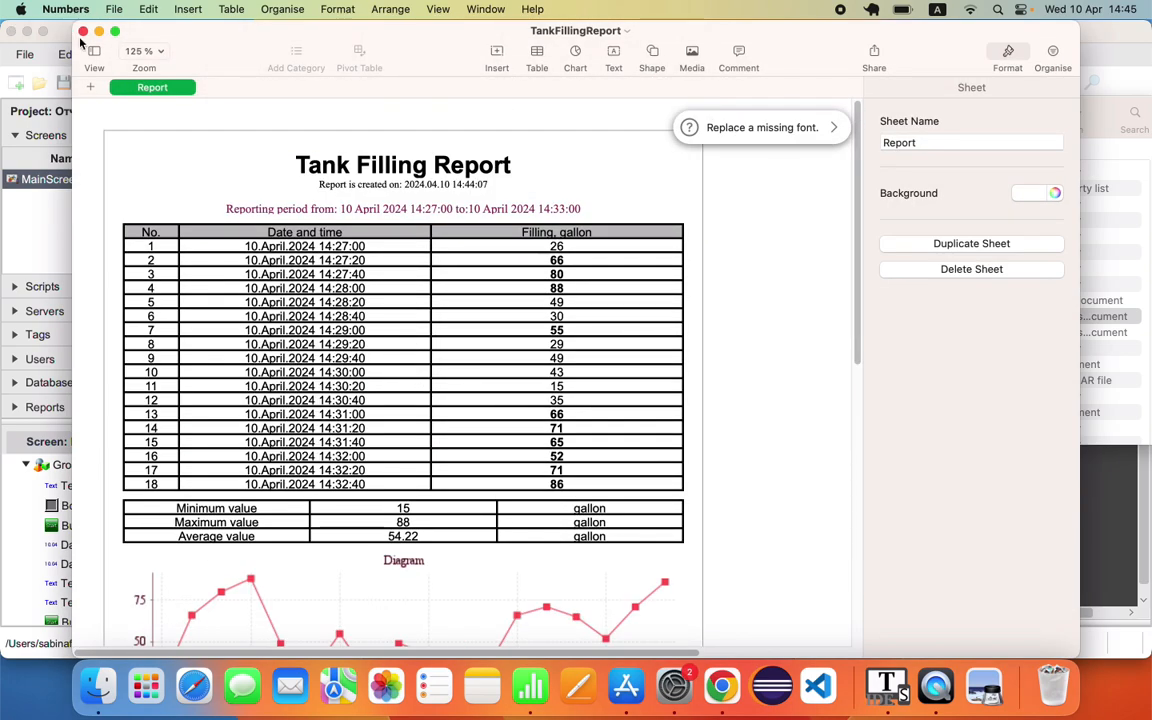
click(83, 32)
- Open TankReport.xls from the Reports folder, look through the whole tank report, then close it and minimise the Finder window
double_click(646, 337)
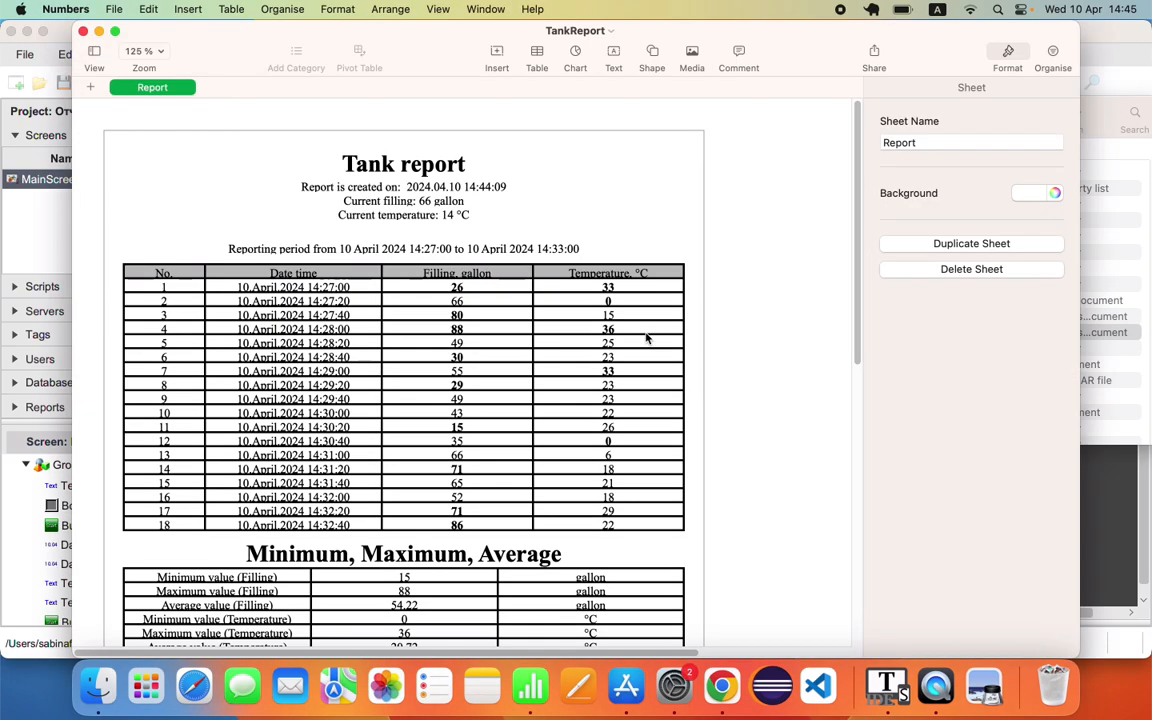
scroll(646, 336, down, 10)
scroll(646, 336, up, 10)
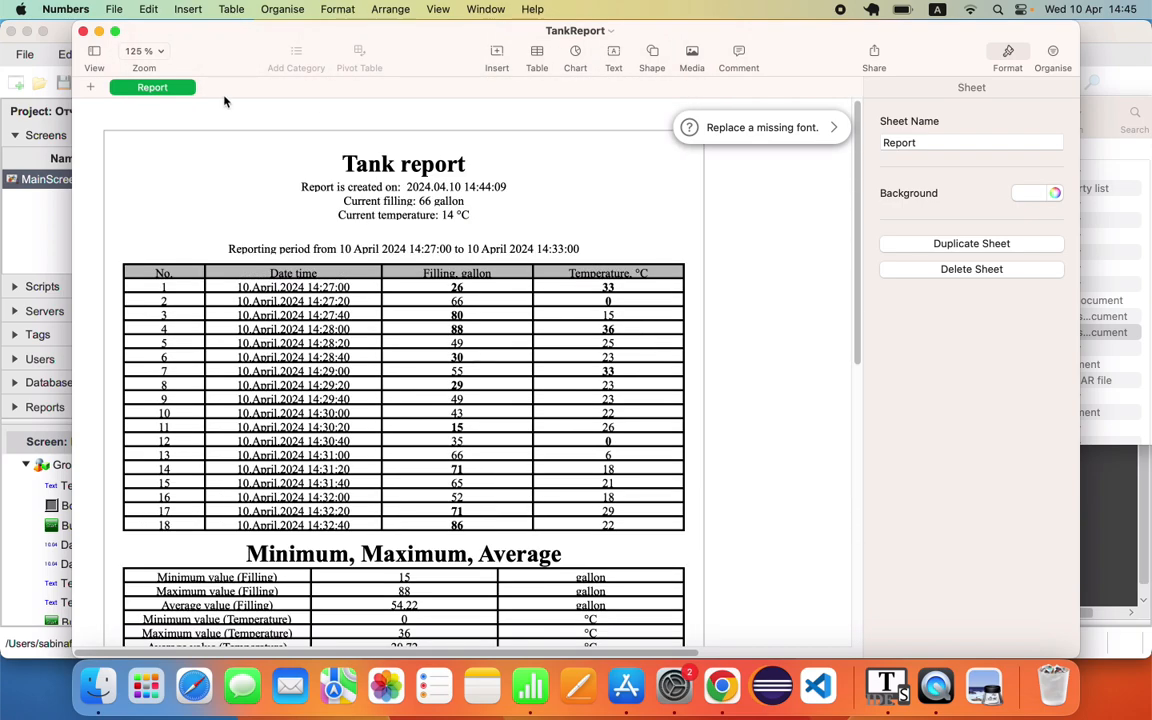
click(83, 32)
click(461, 117)
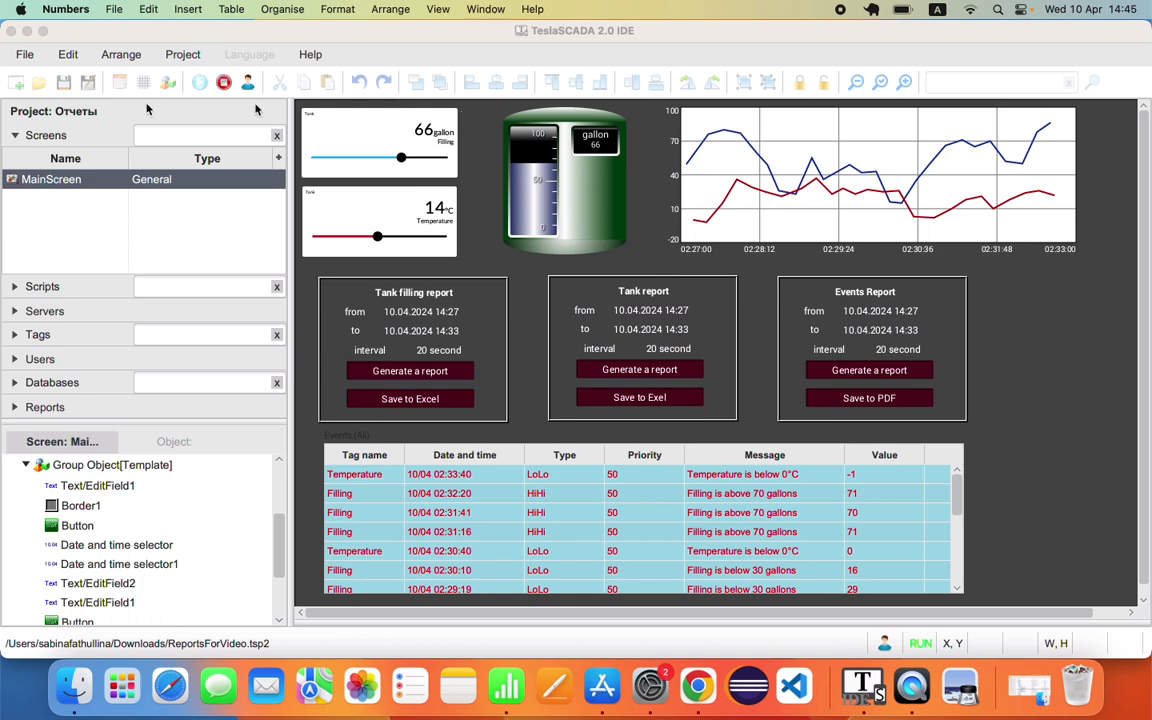
- Stop the running project and open the SendReportFilling script to examine its commented-out reportsendbyemail line
click(52, 287)
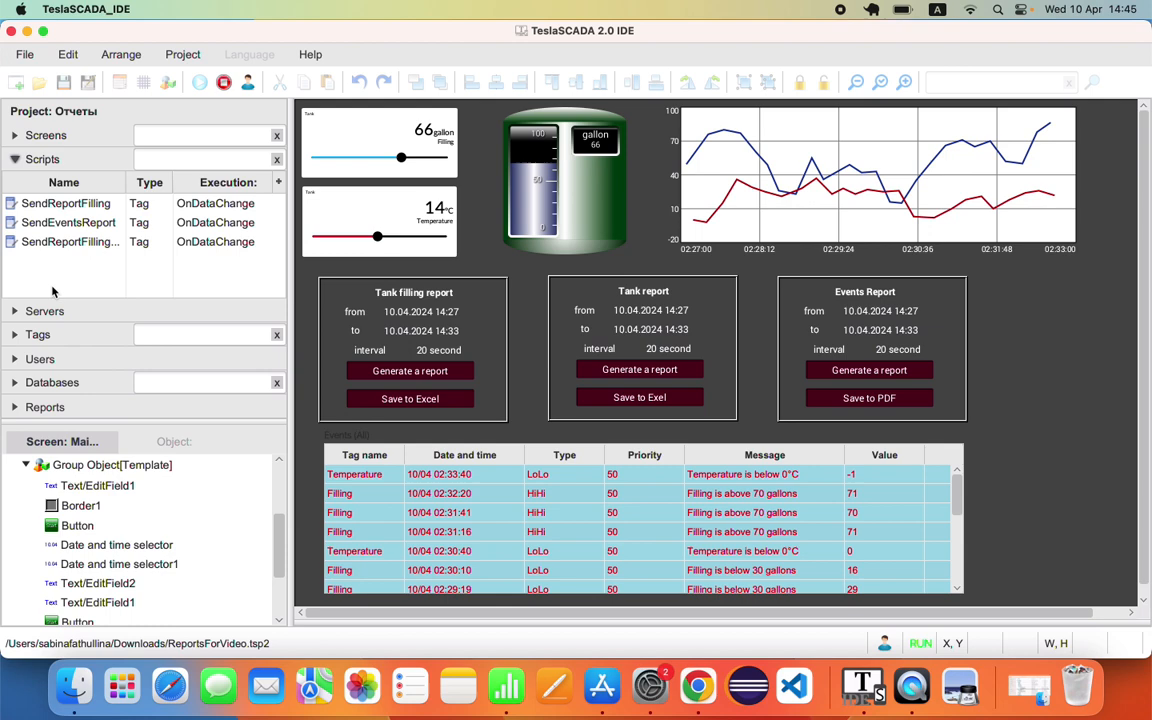
click(36, 198)
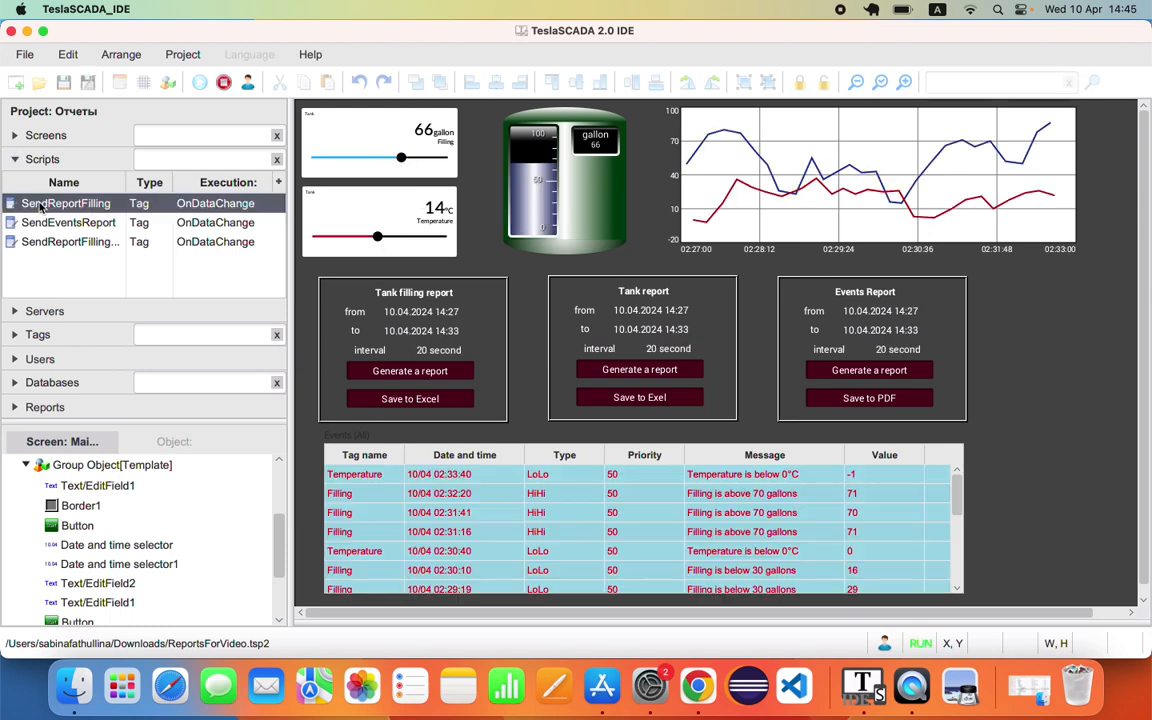
double_click(124, 200)
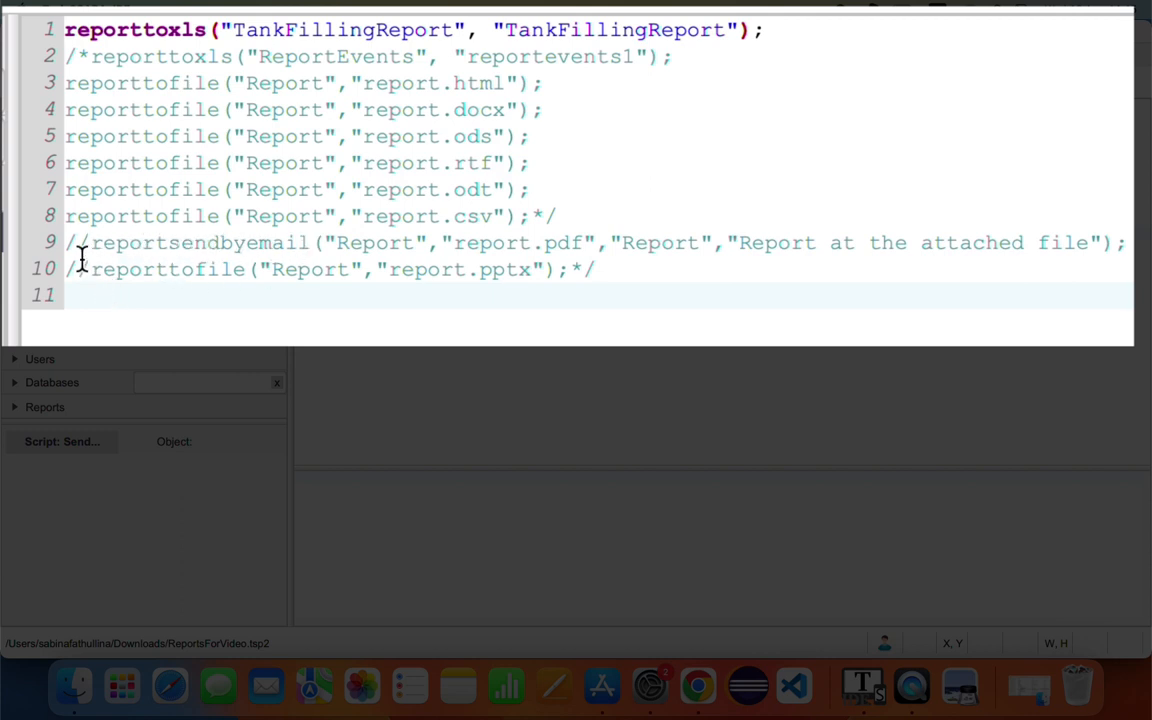
drag(78, 245, 1130, 248)
click(1130, 248)
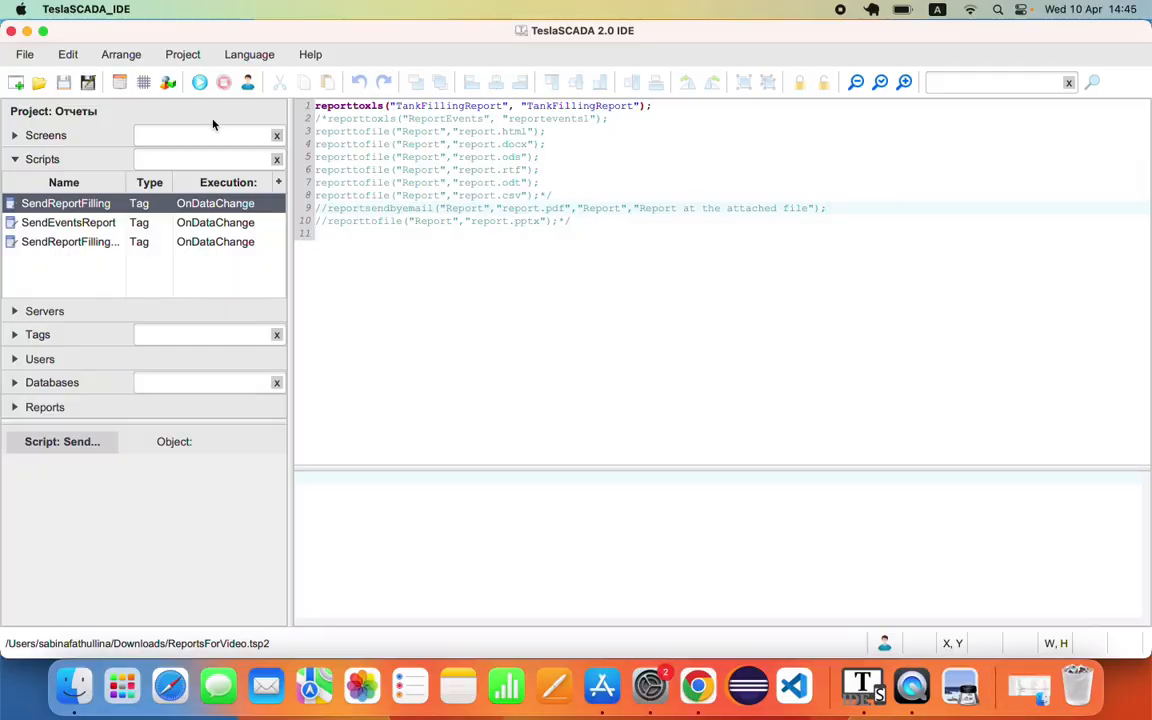
- Open the project's Events/History settings to view the E-mail client options
click(118, 85)
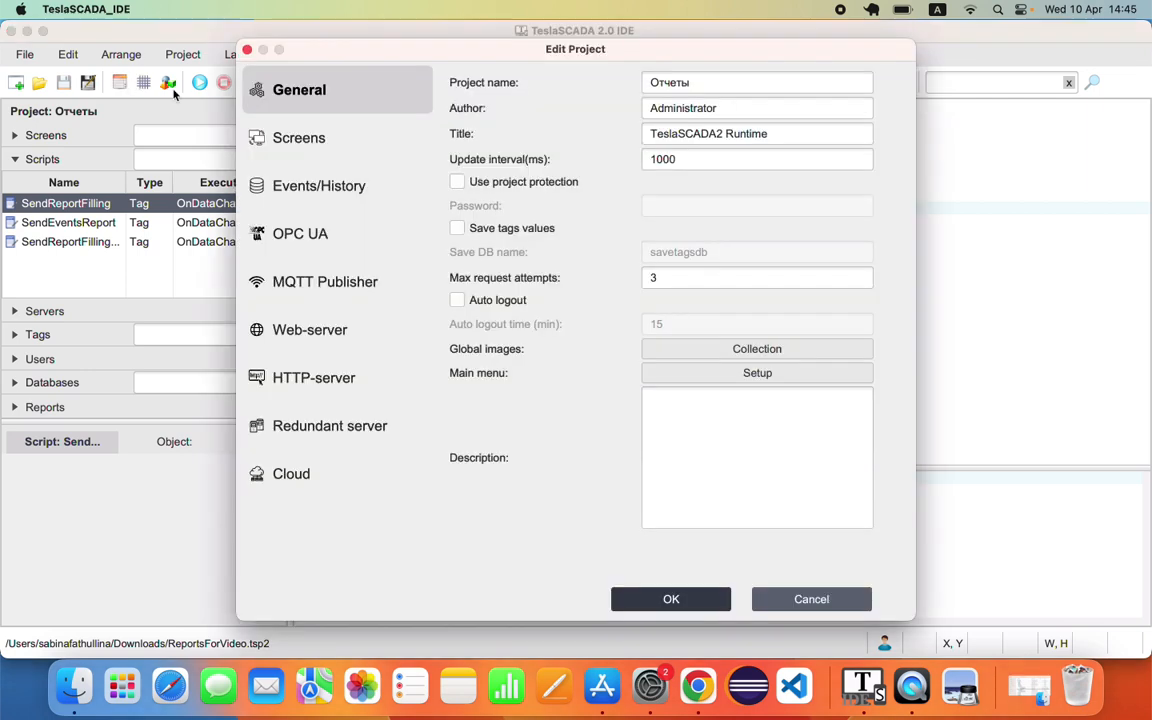
click(311, 190)
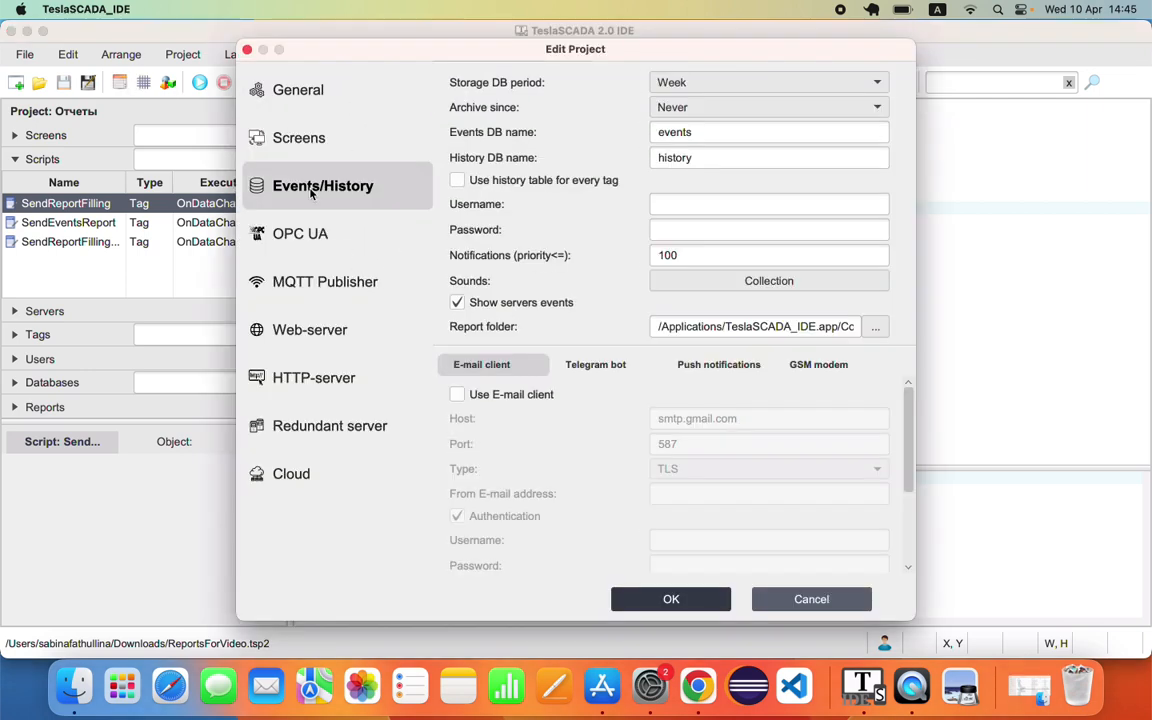